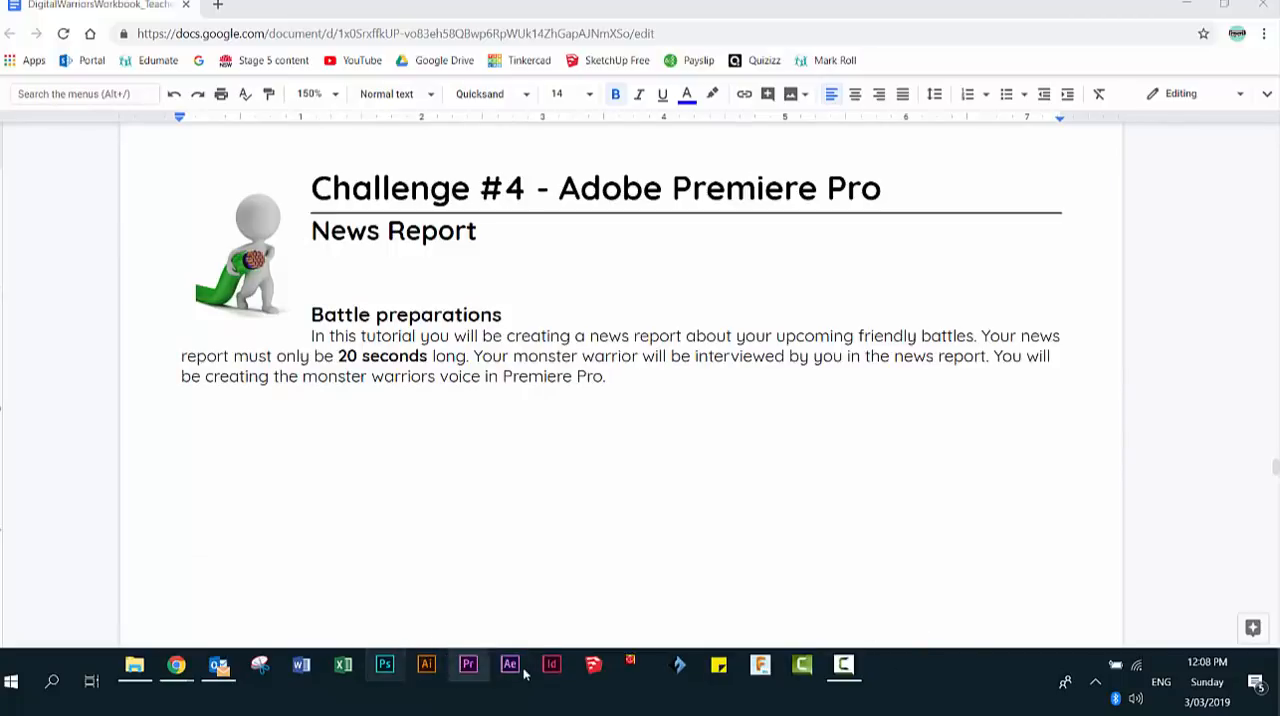
- Open Premiere Pro and create a project named with the surname plus "newsreport", saved in the "7. 1 Digital techologies" folder
left_click(466, 666)
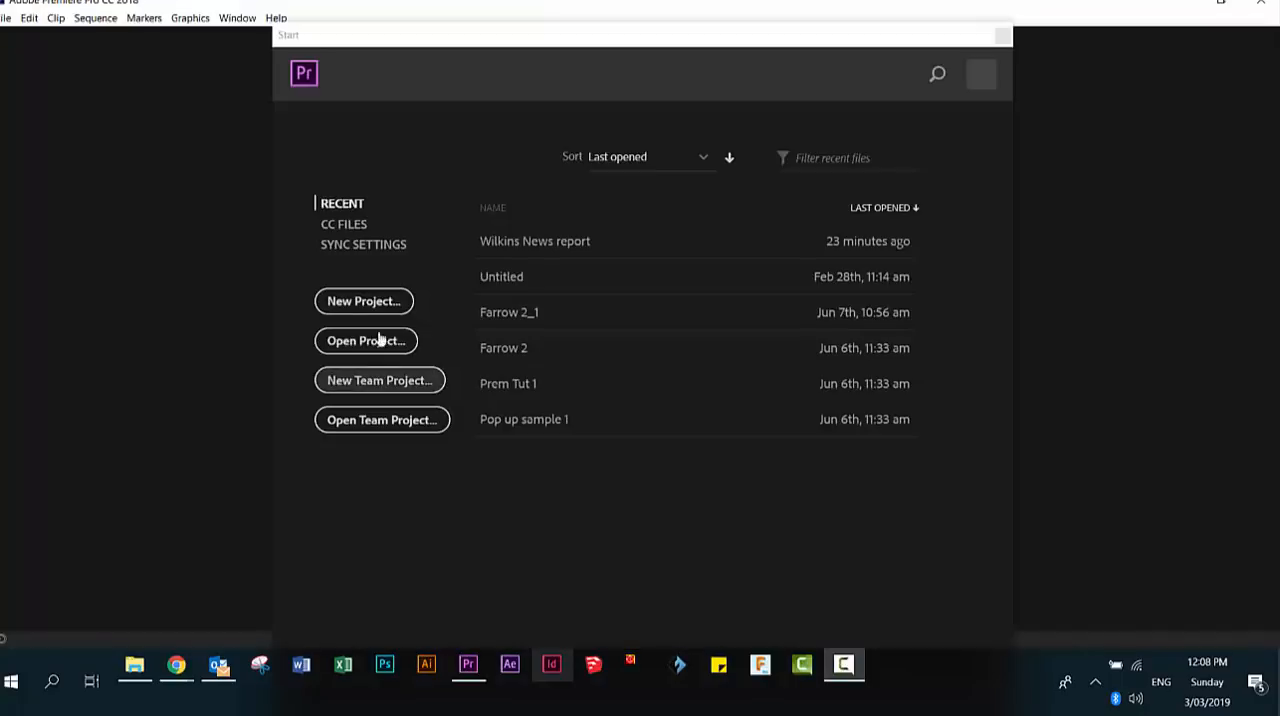
left_click(372, 311)
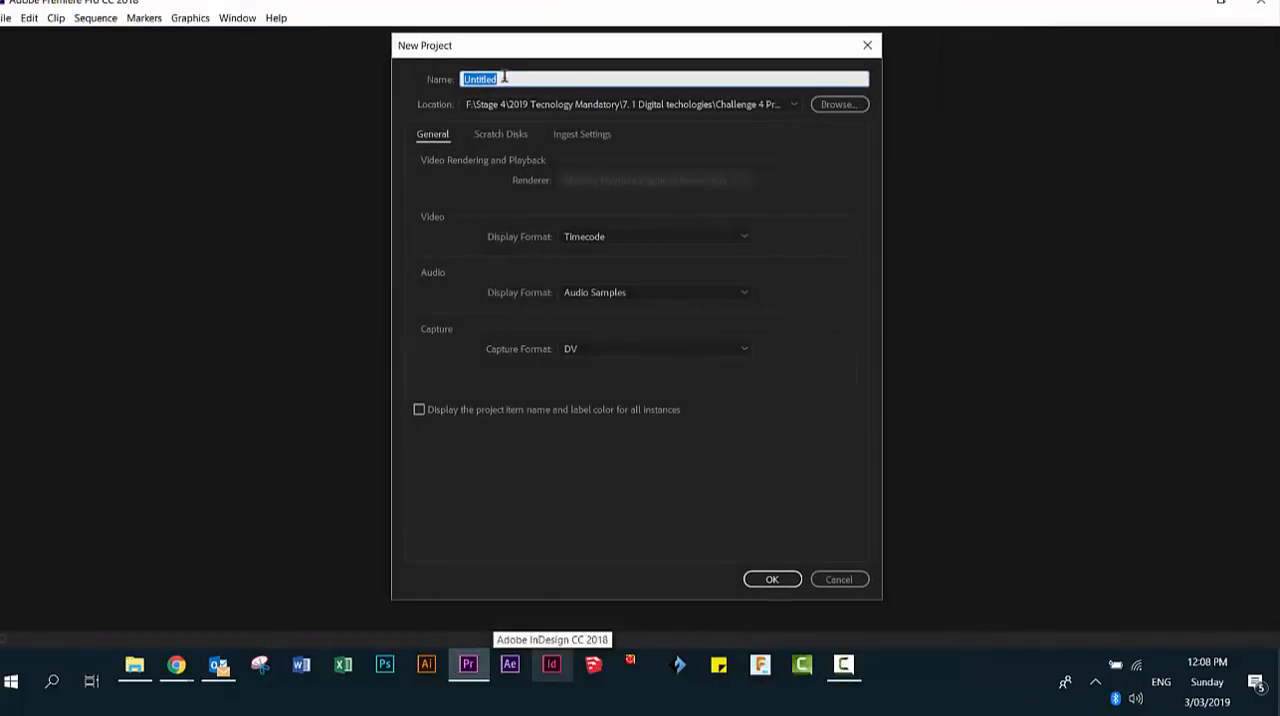
type("Wilkins newsreport")
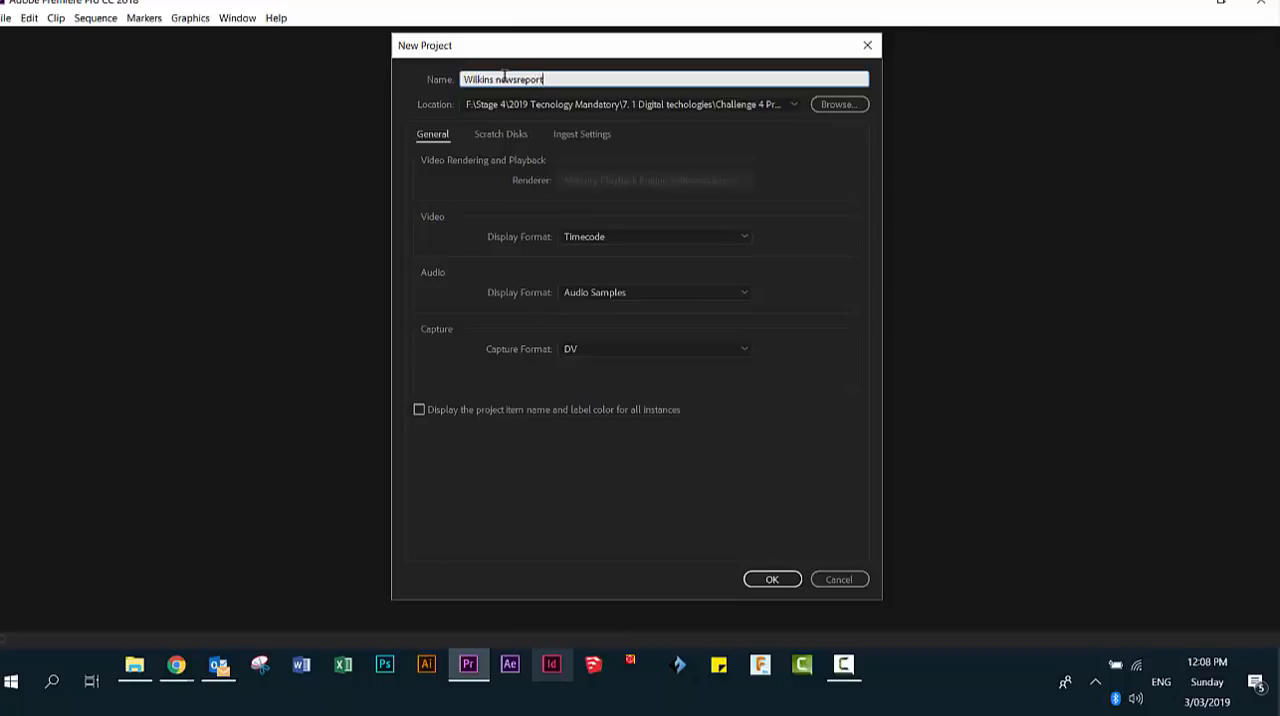
left_click(837, 105)
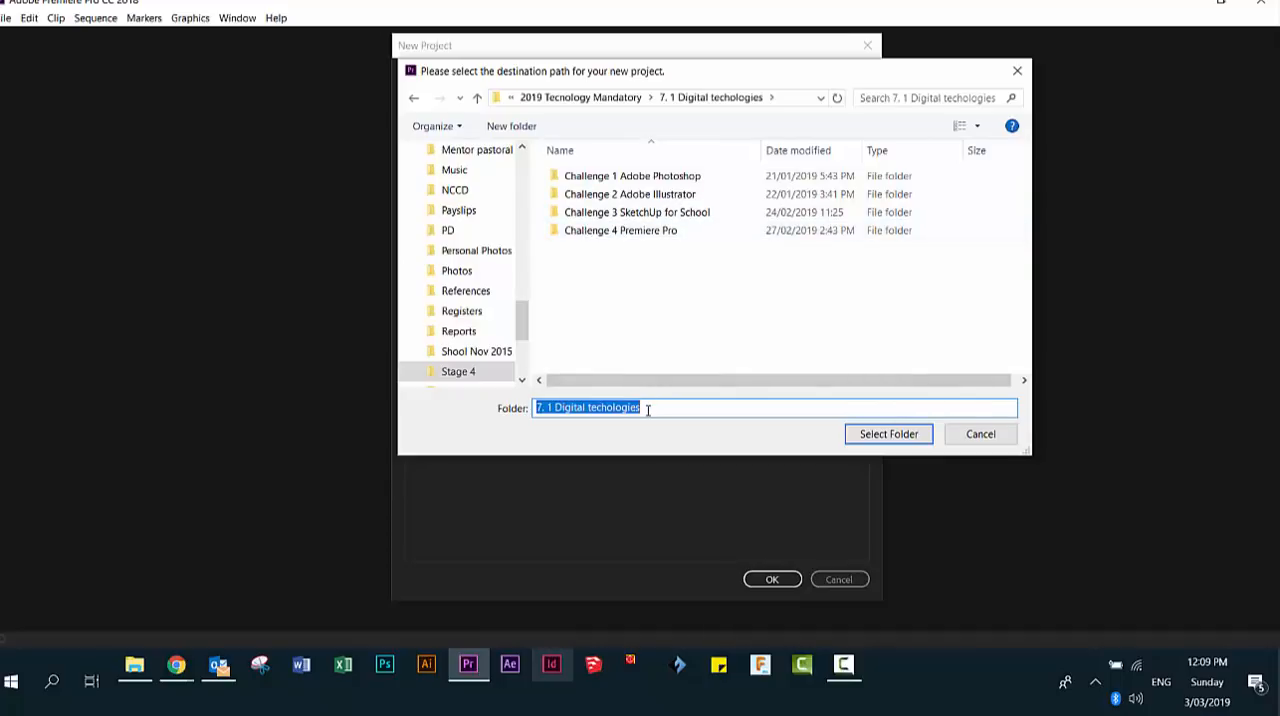
left_click(880, 438)
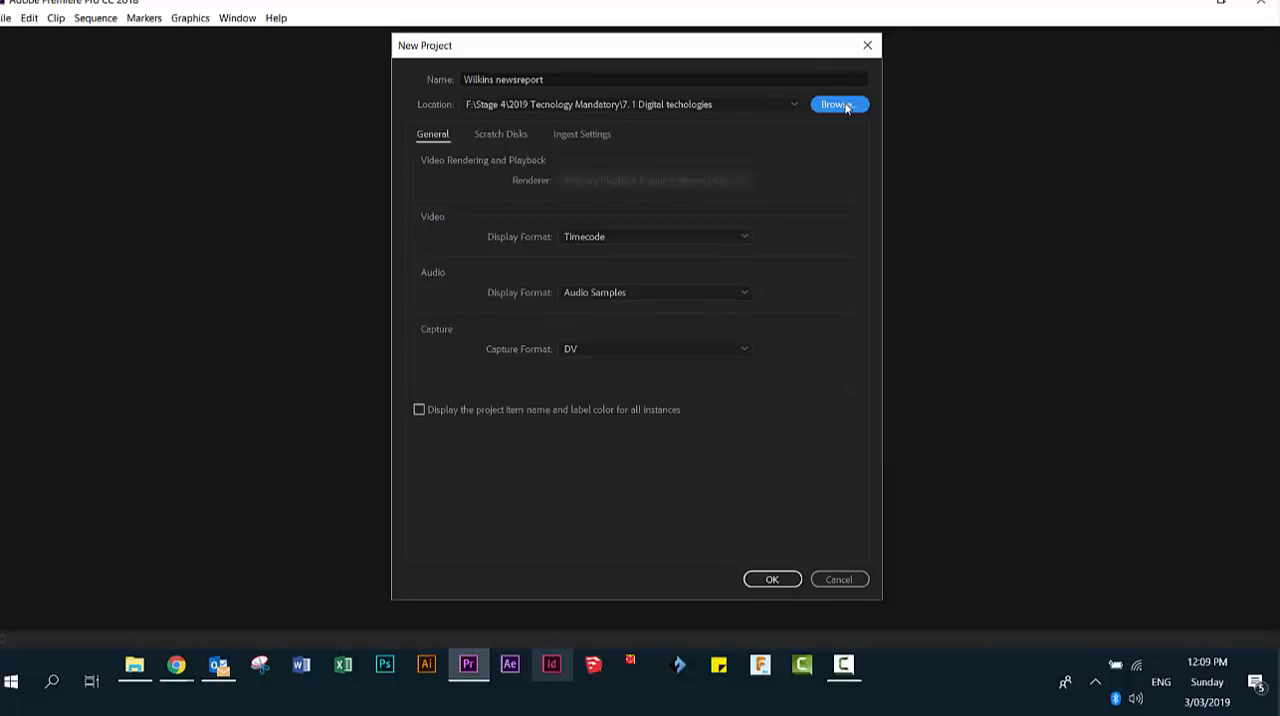
left_click(773, 582)
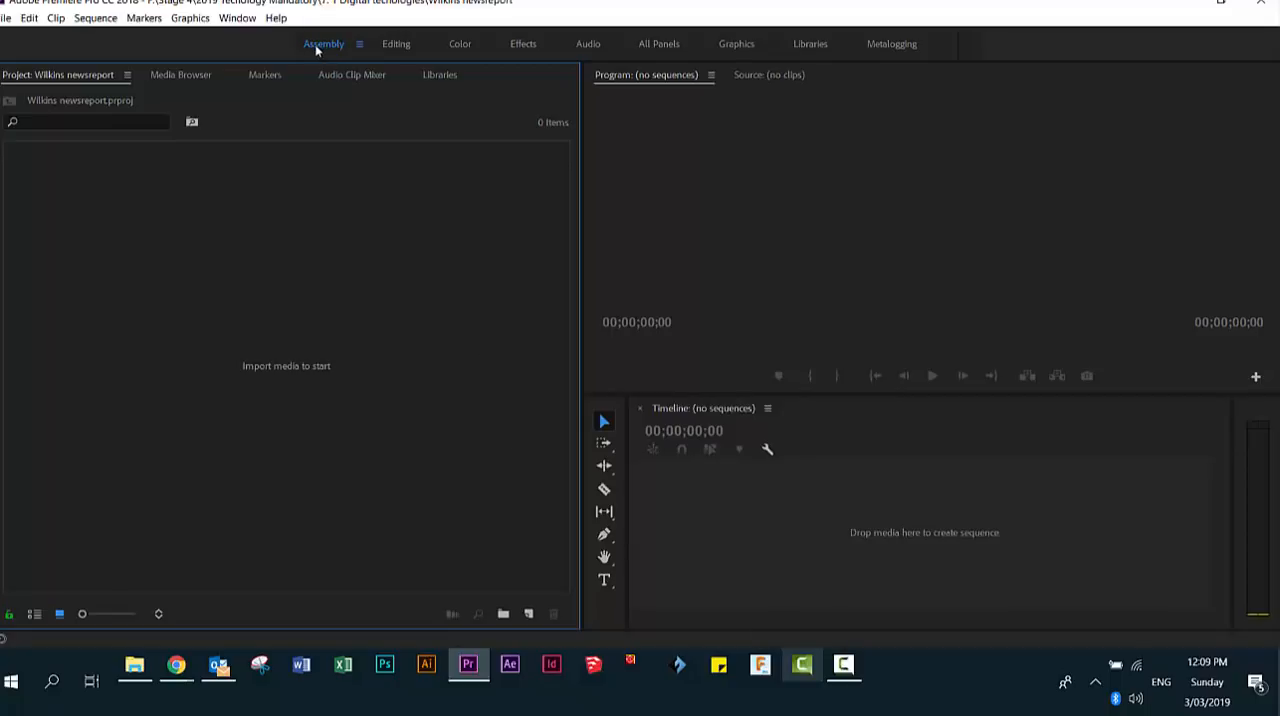
- Import the five clips video 1 to Video 5 from the Videos folder into the project
left_click(6, 18)
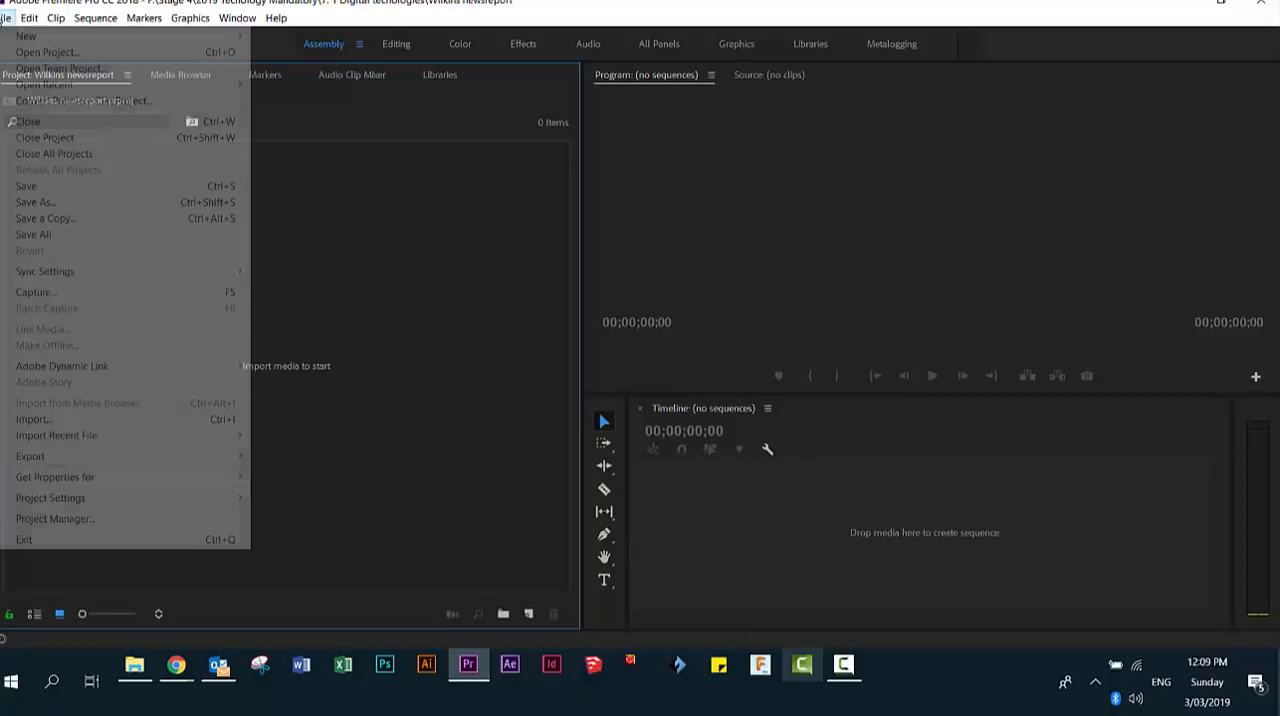
left_click(58, 419)
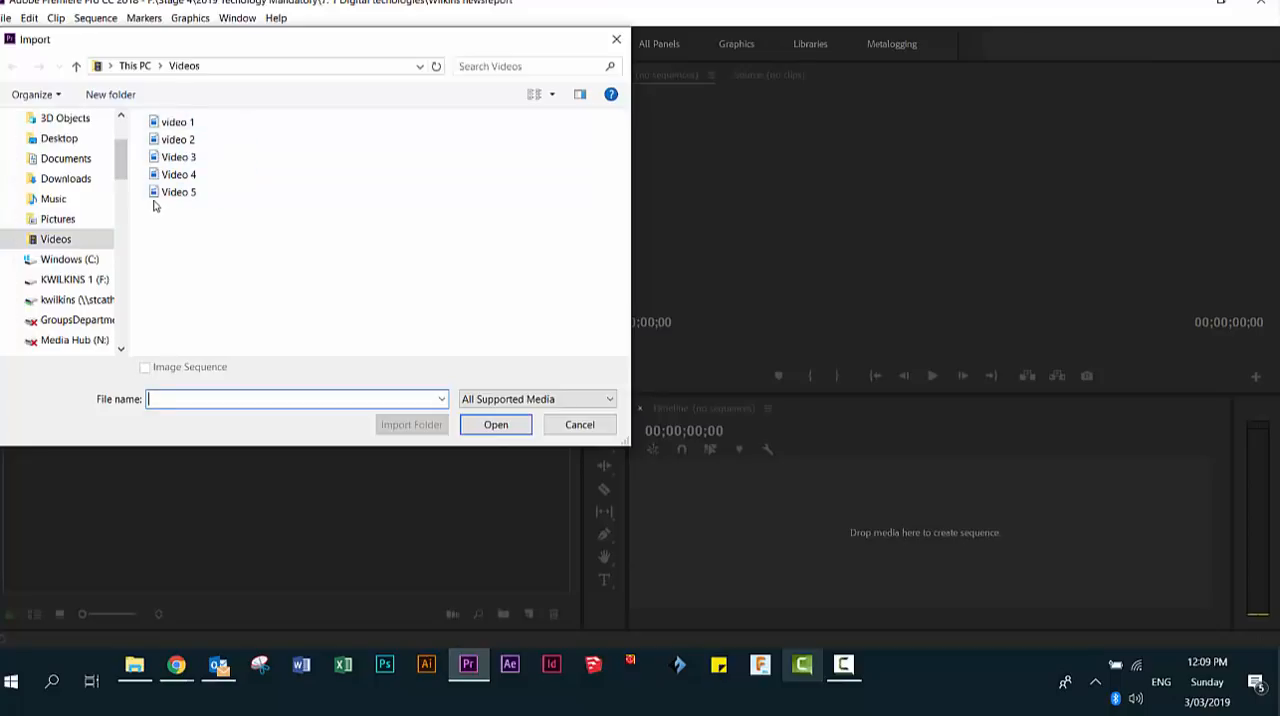
left_click(181, 128)
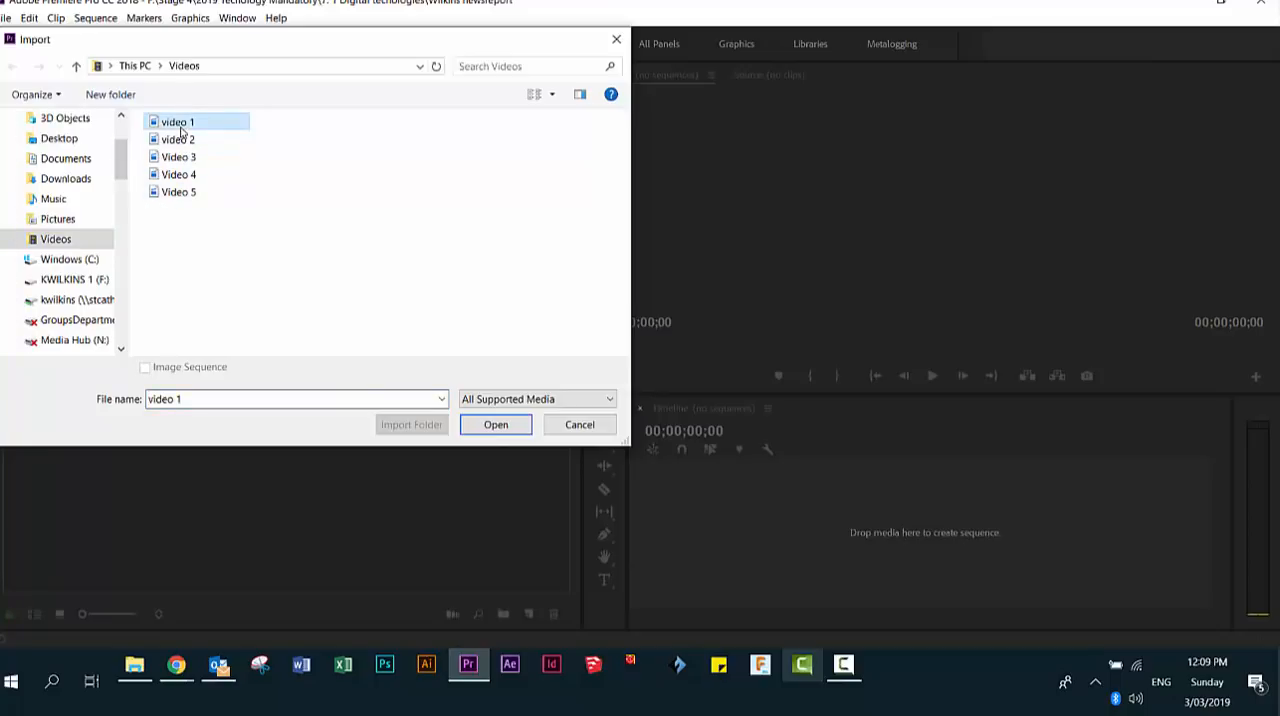
left_click(190, 200, "shift")
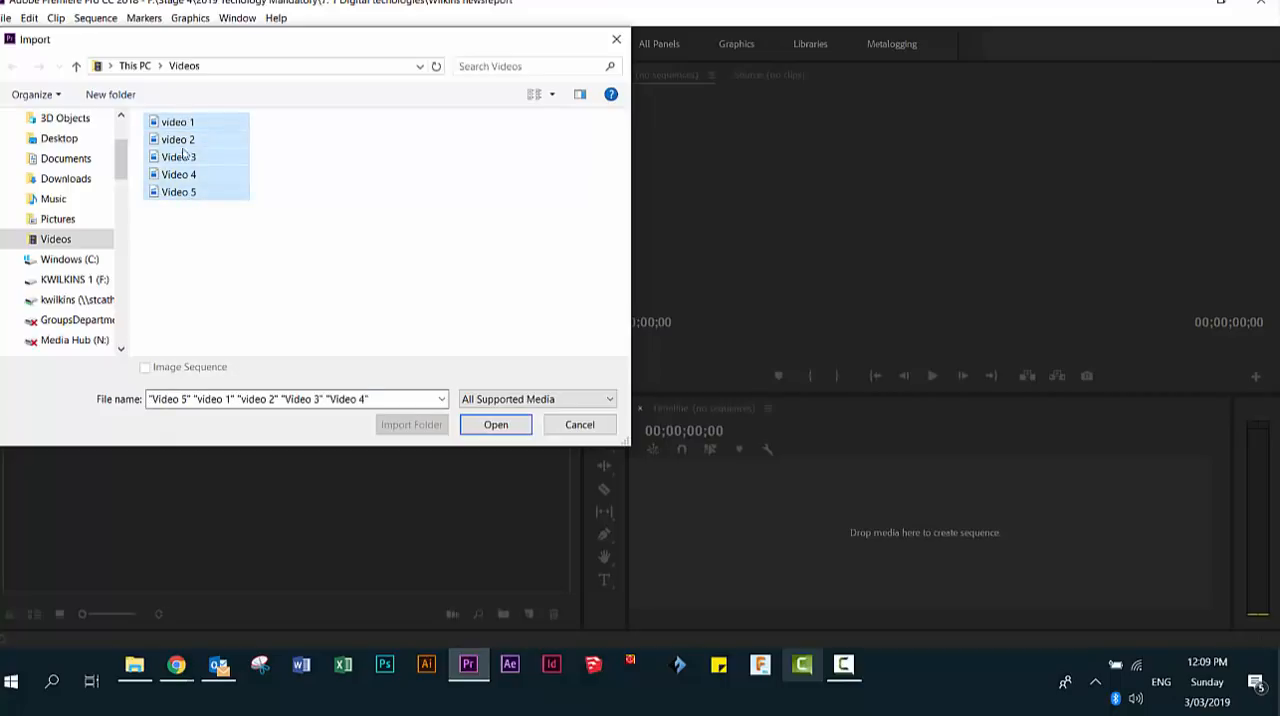
left_click(494, 425)
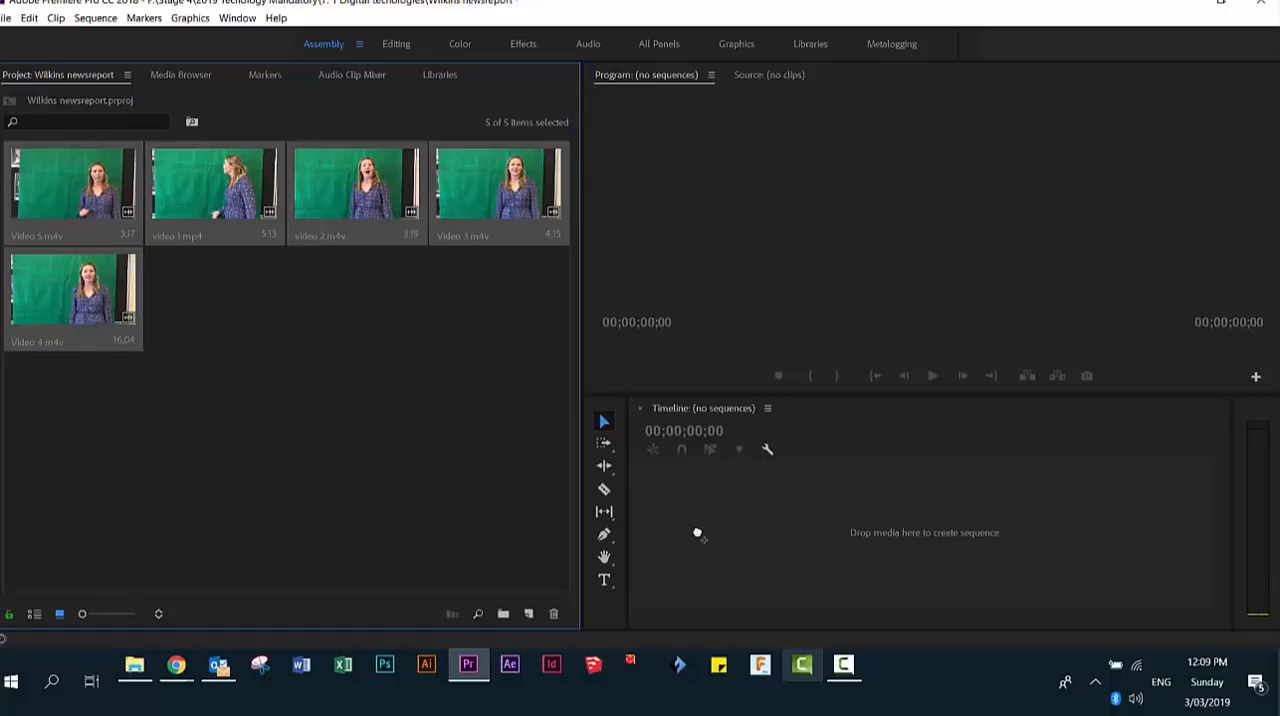
- Create a sequence on the timeline from the five imported clips and space the clips apart with gaps
left_click_drag(697, 533, 696, 532)
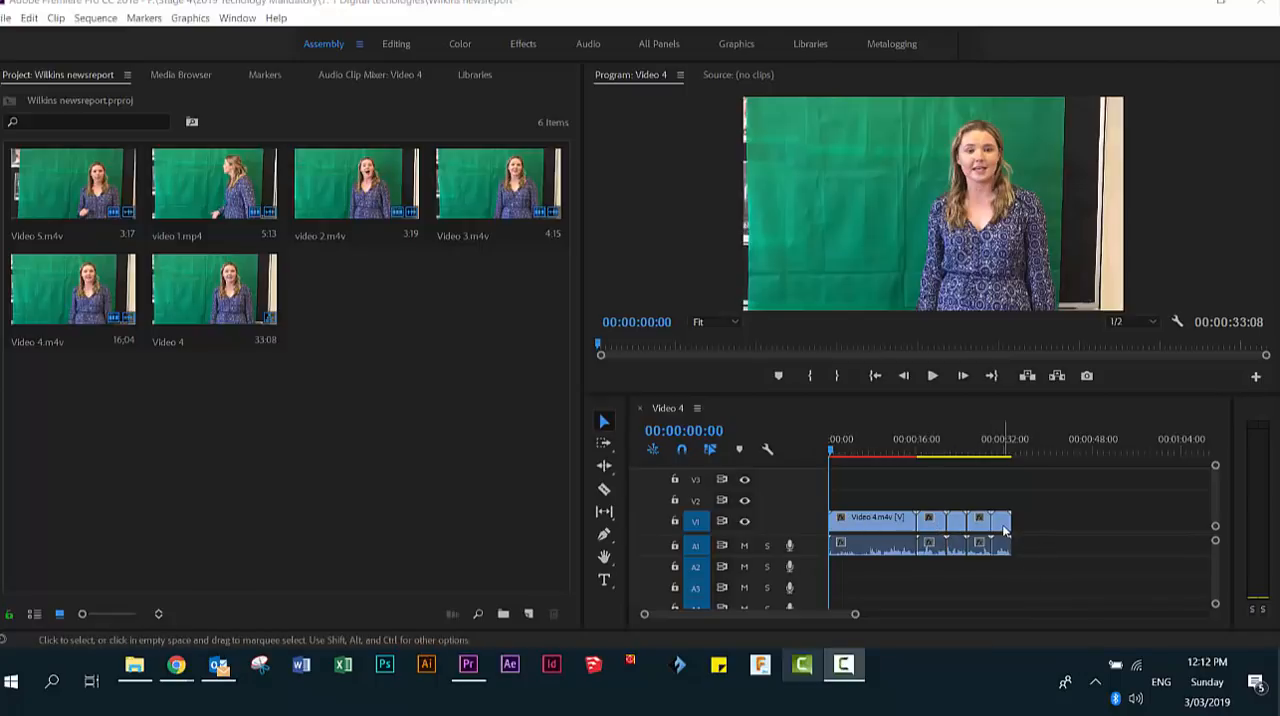
left_click_drag(1004, 530, 1067, 528)
left_click_drag(955, 528, 1024, 529)
left_click_drag(938, 528, 985, 529)
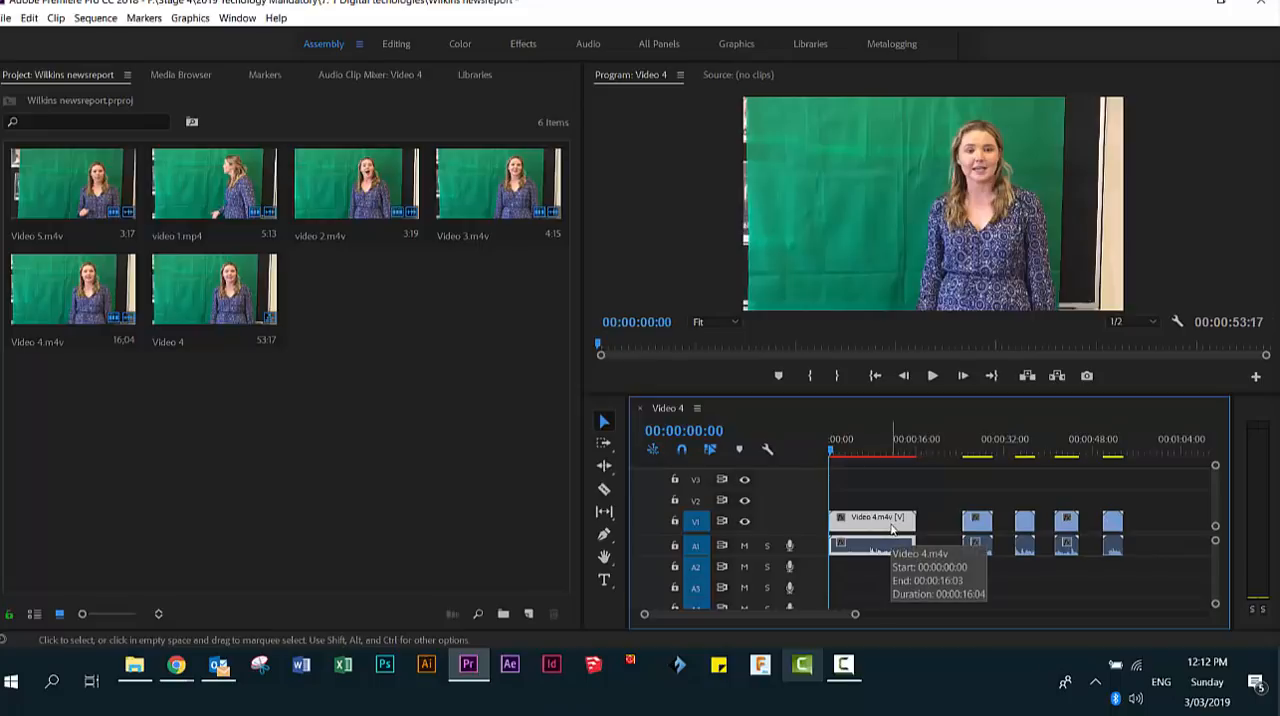
- Play the Video 4 clip from the start of the sequence to review where its speech begins
left_click(932, 377)
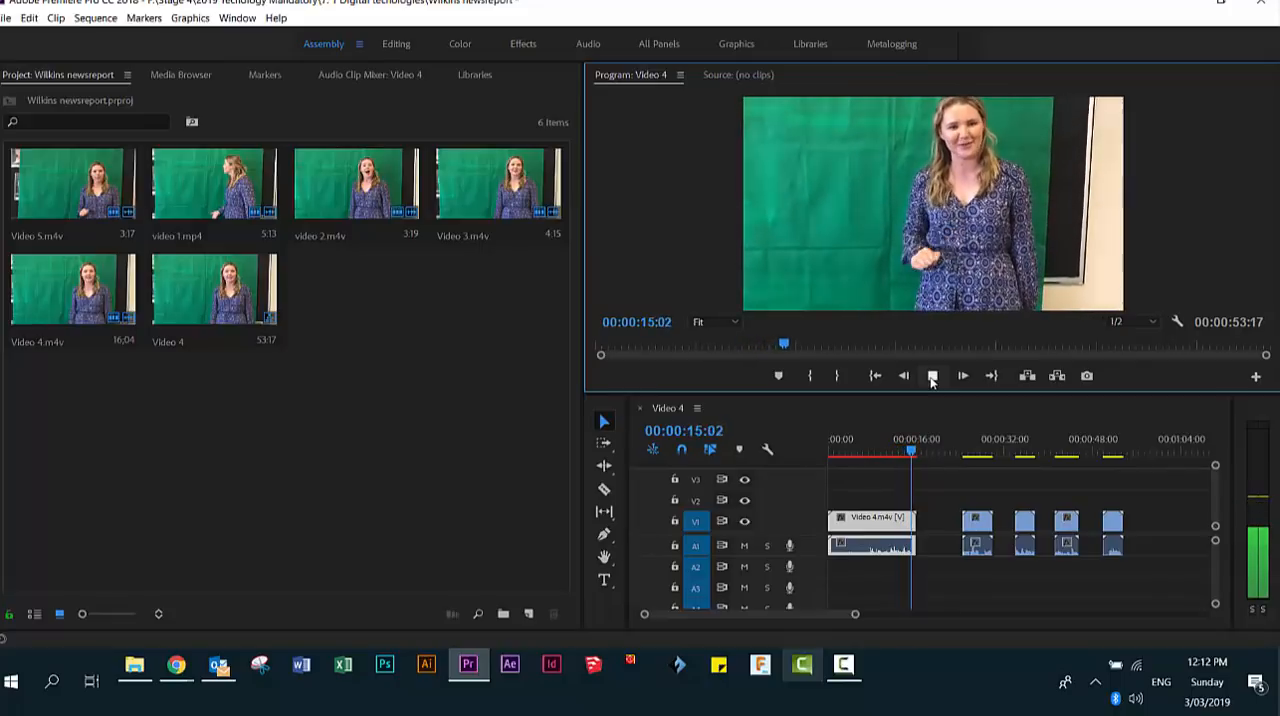
left_click(931, 376)
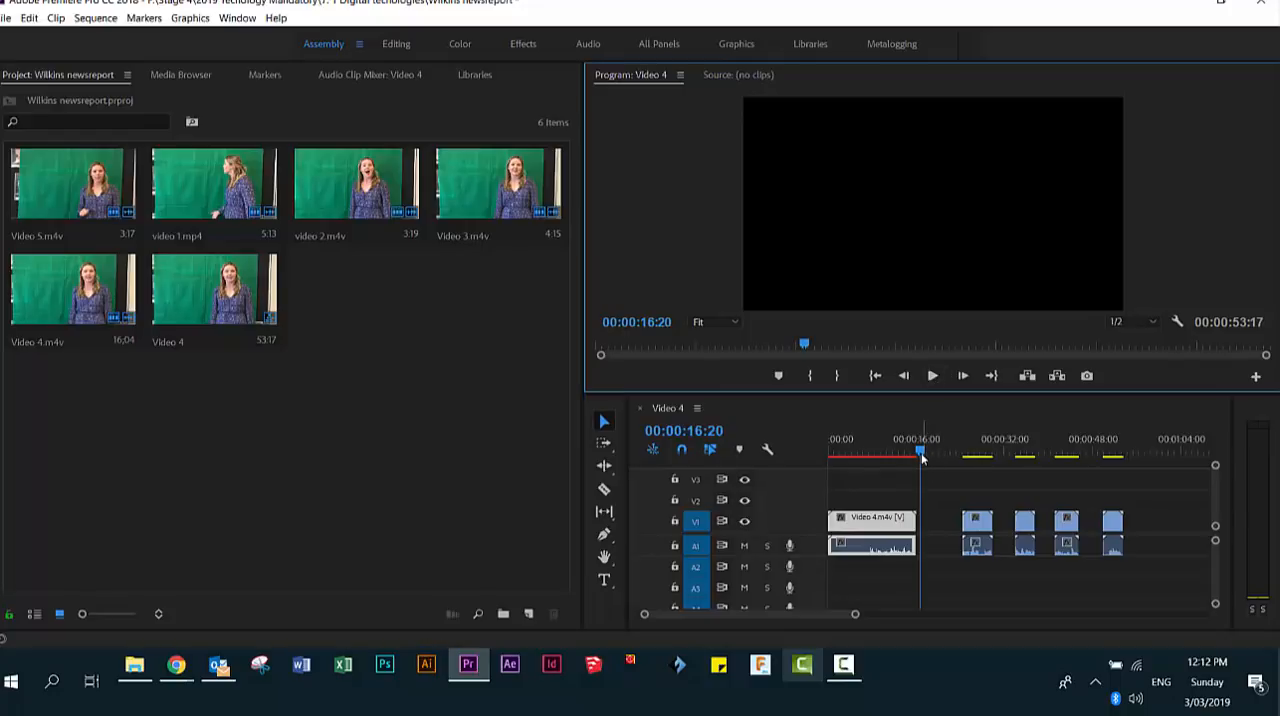
left_click_drag(920, 455, 829, 460)
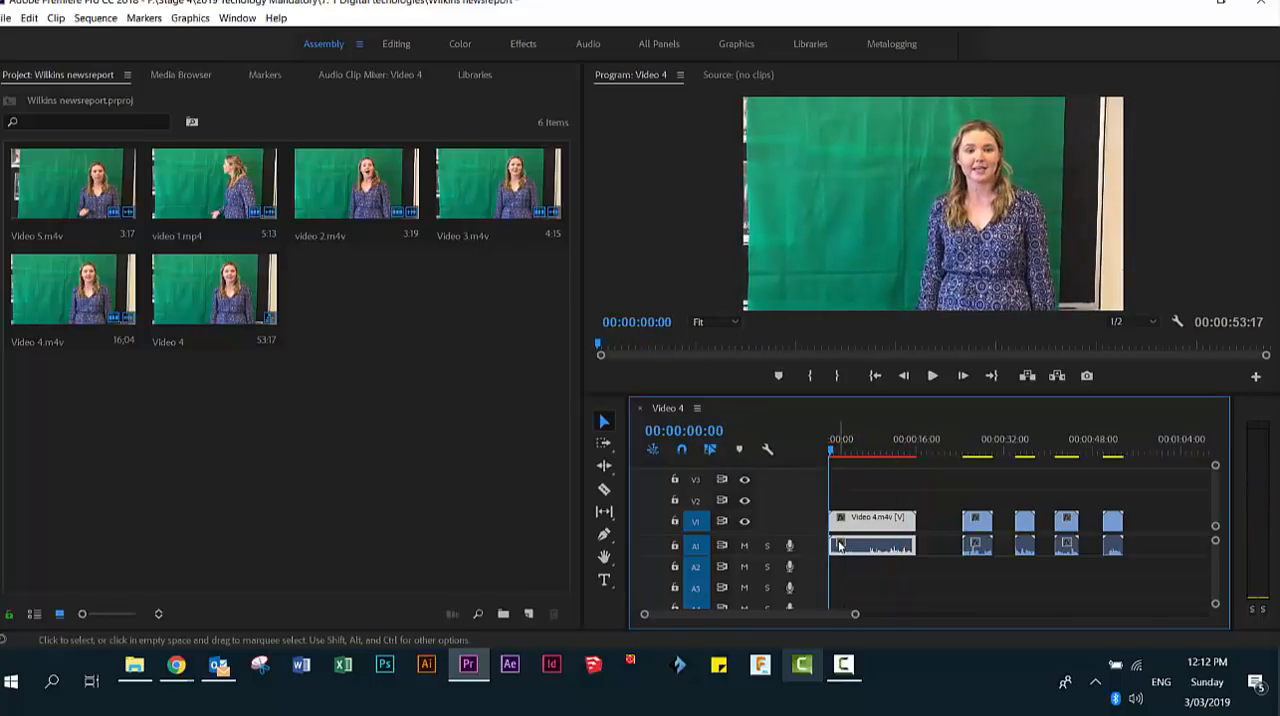
left_click_drag(855, 617, 791, 623)
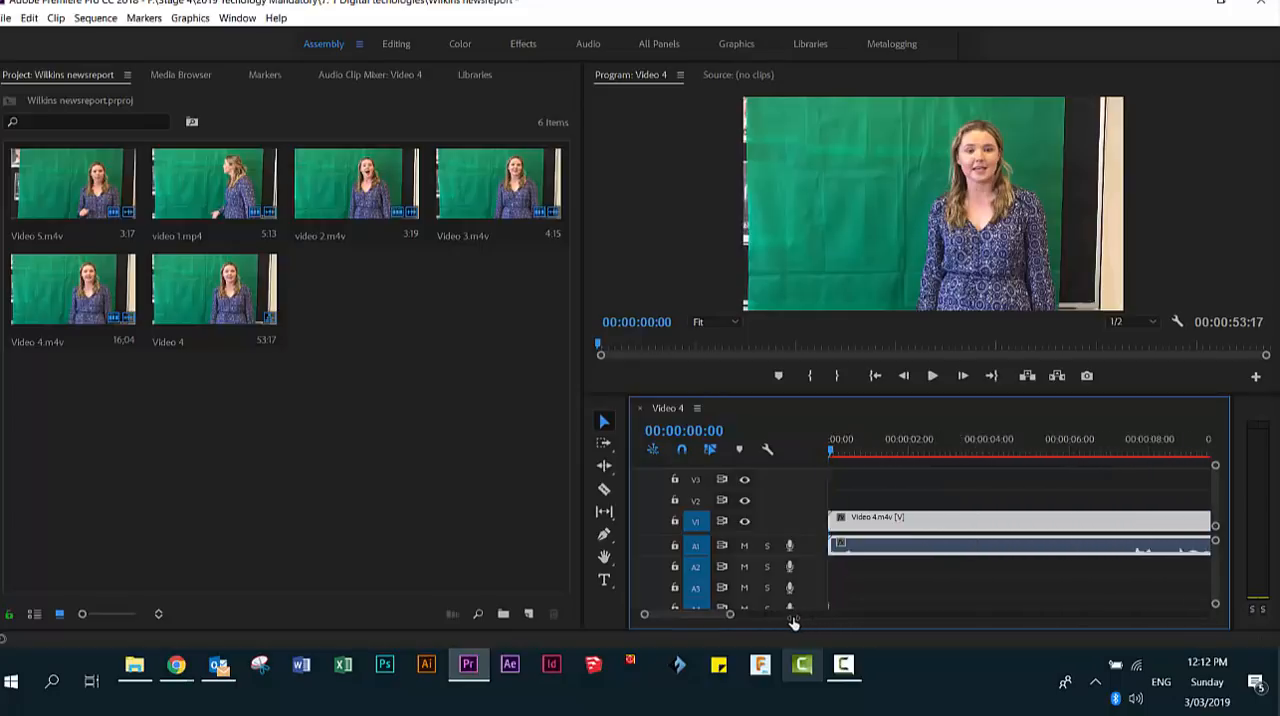
left_click(932, 376)
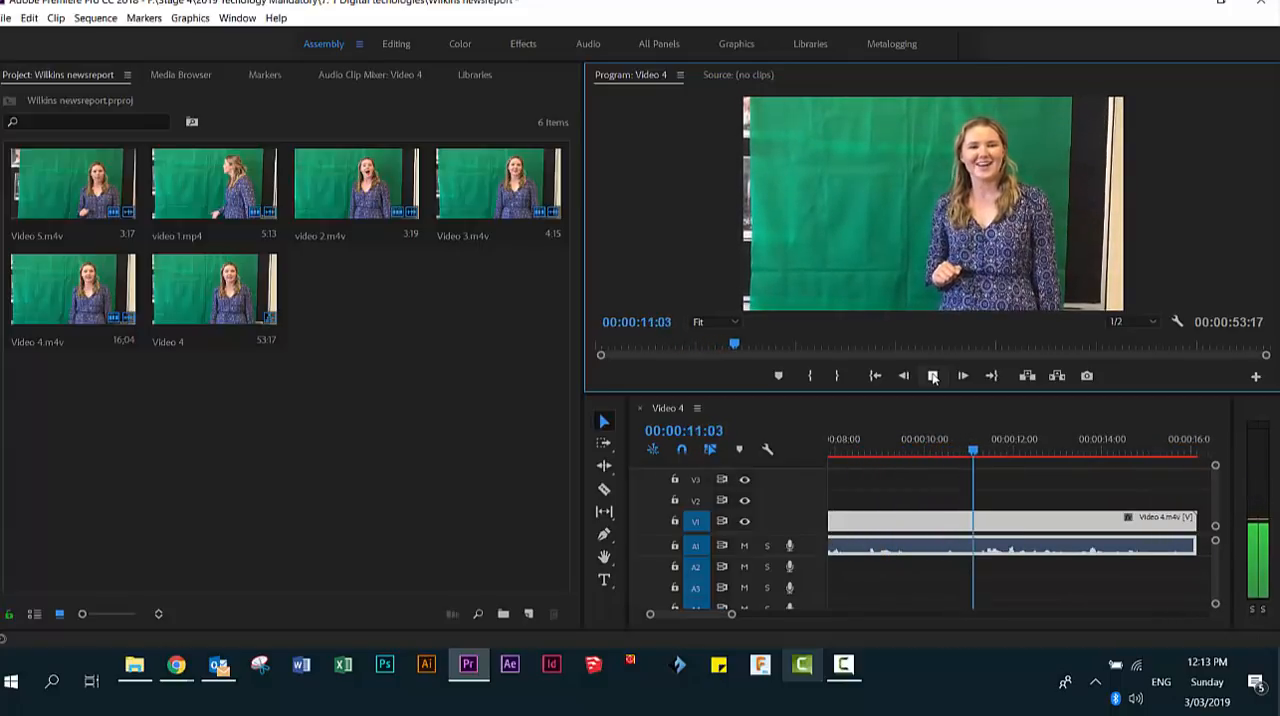
left_click(932, 375)
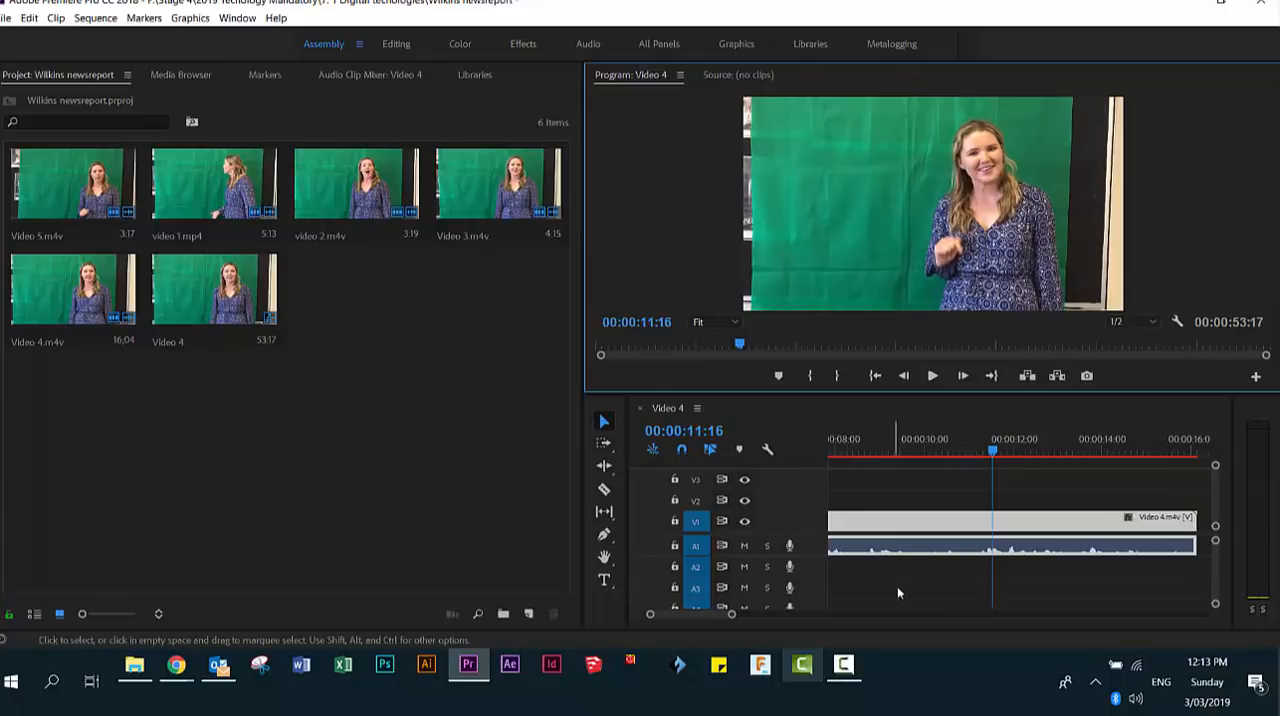
- Trim the unwanted beginning of the Video 4 clip up to 00:00:07:14
left_click_drag(710, 612, 711, 613)
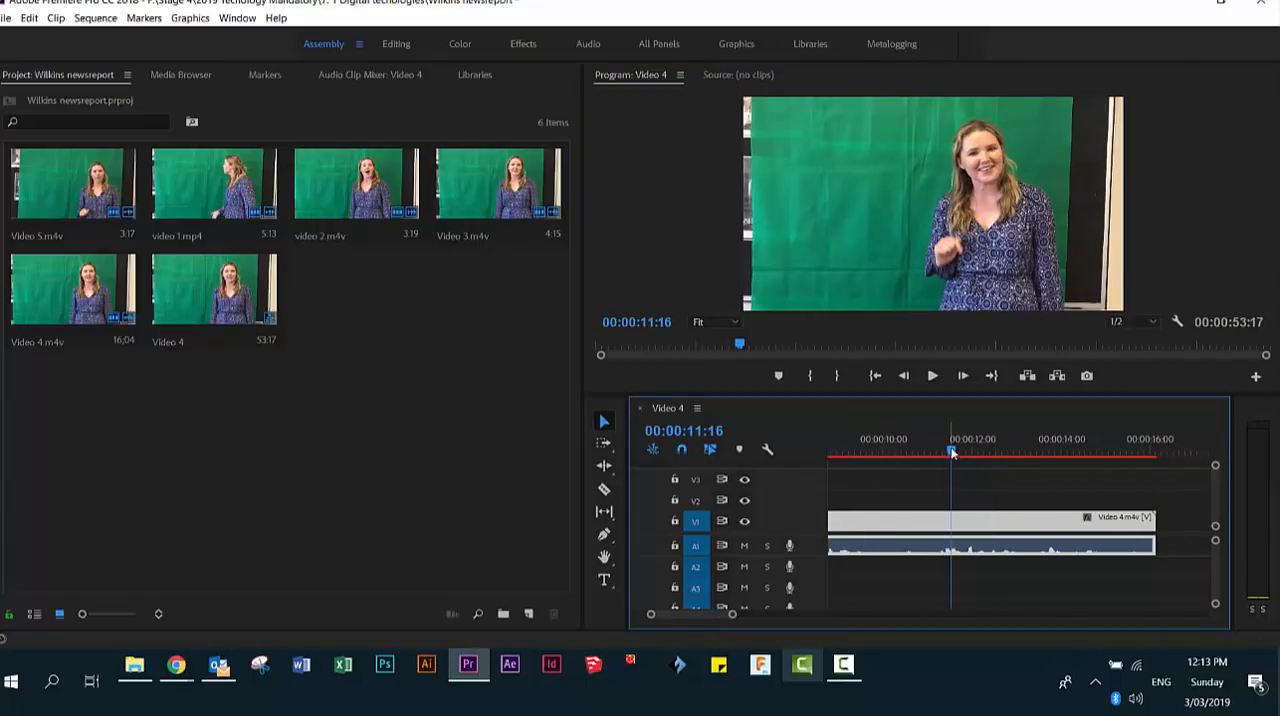
left_click_drag(951, 452, 909, 452)
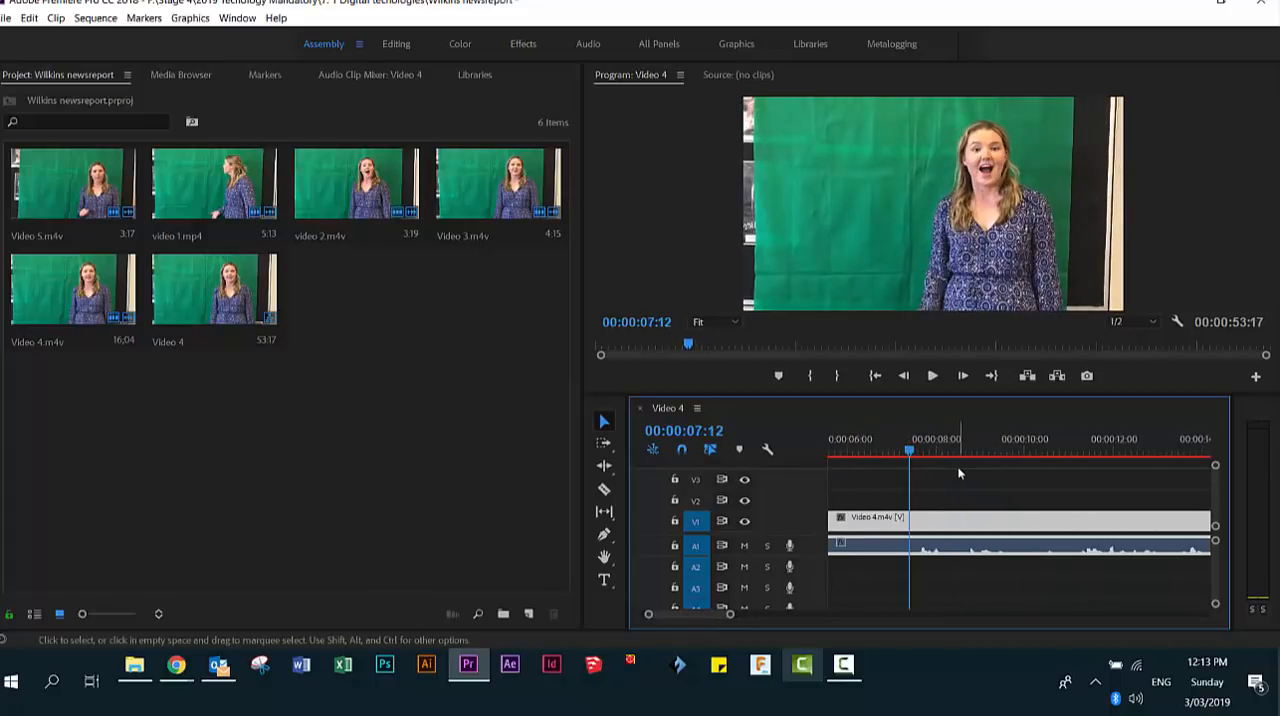
key("space")
key("space")
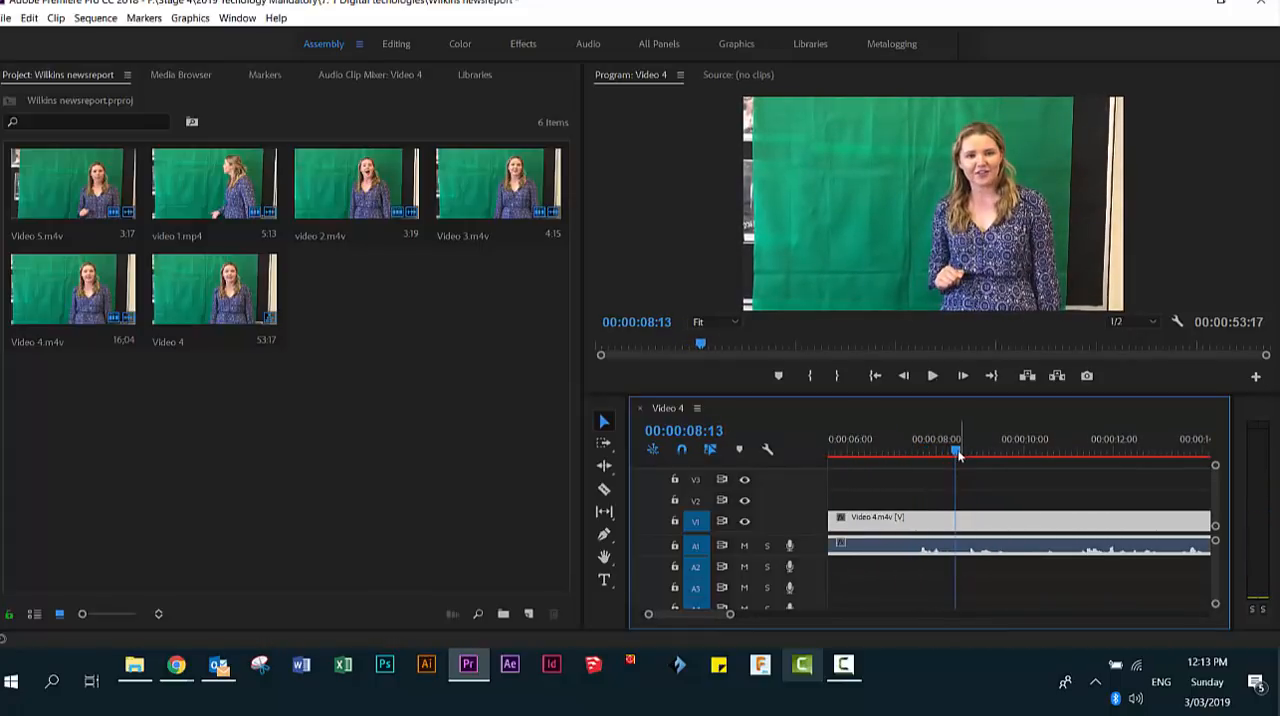
left_click_drag(947, 455, 912, 453)
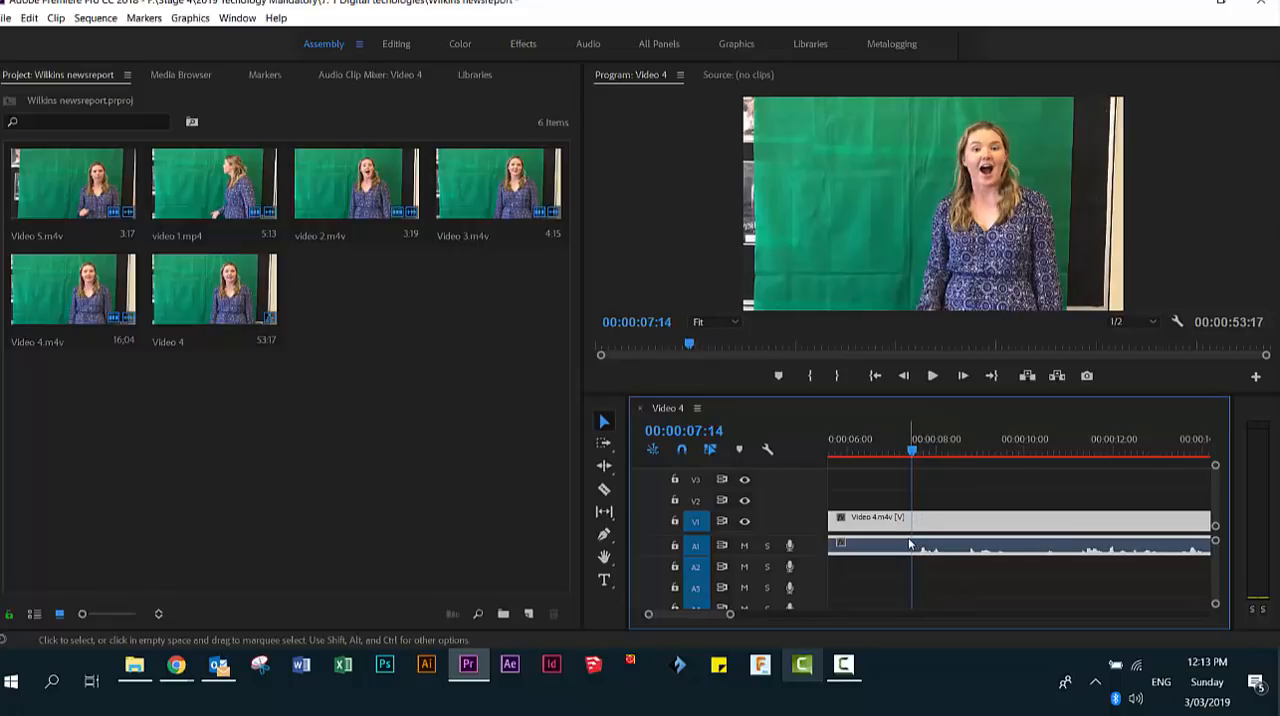
left_click_drag(729, 614, 772, 614)
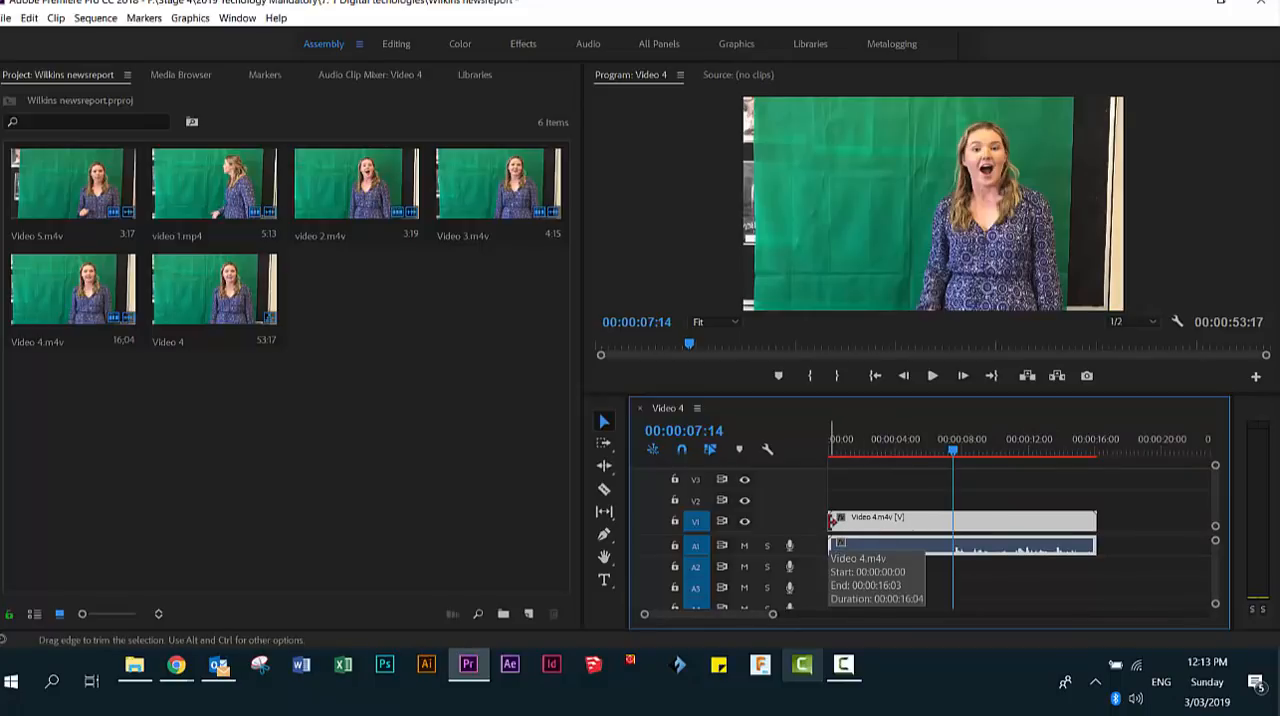
left_click_drag(834, 522, 950, 526)
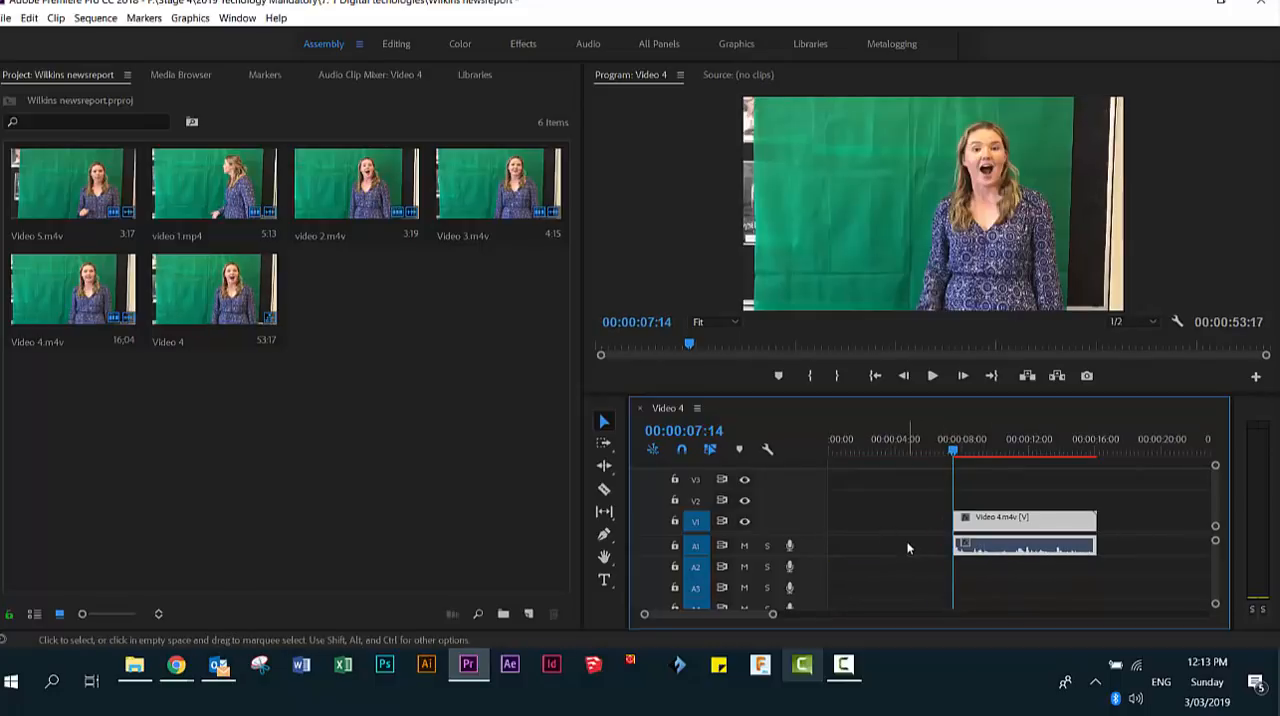
- Play back the opening of the trimmed Video 4 clip and move the clip to the start of the sequence
left_click(933, 377)
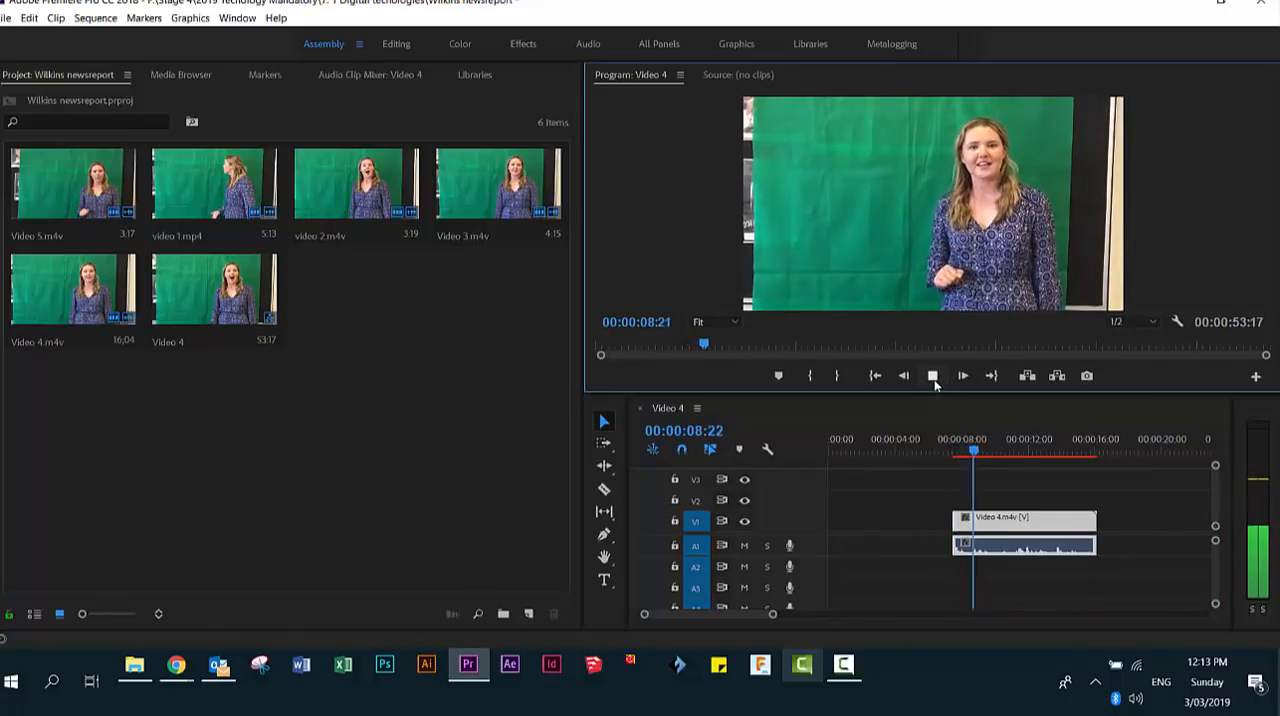
left_click(933, 376)
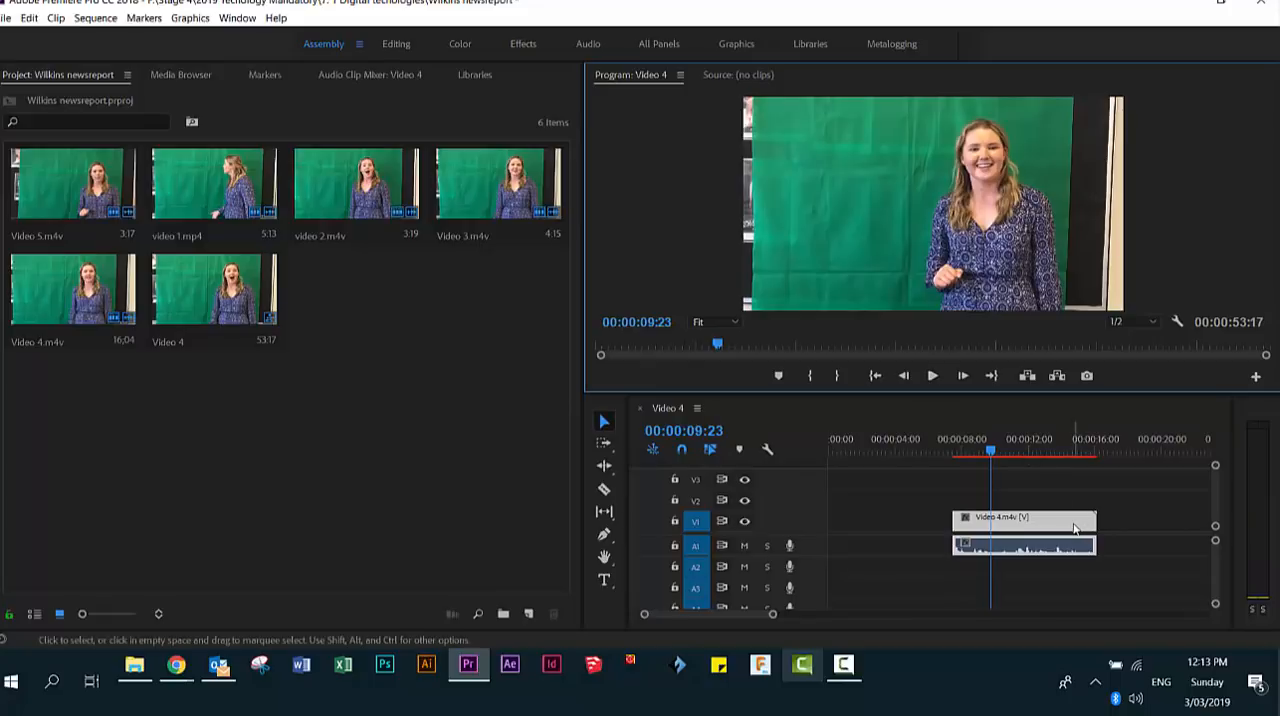
left_click(1066, 527)
left_click_drag(1066, 527, 946, 530)
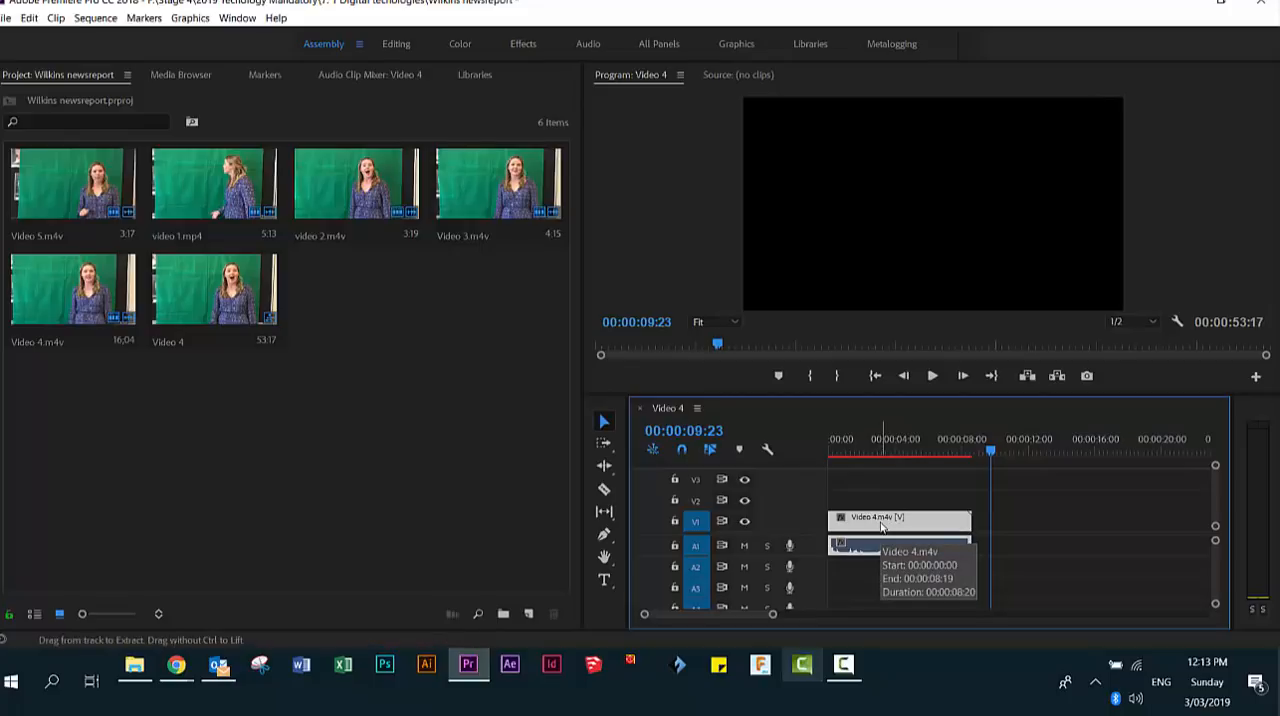
- Paste a copy of the trimmed Video 4 clip on the V1 track at 00:00:10:05
left_click(997, 452)
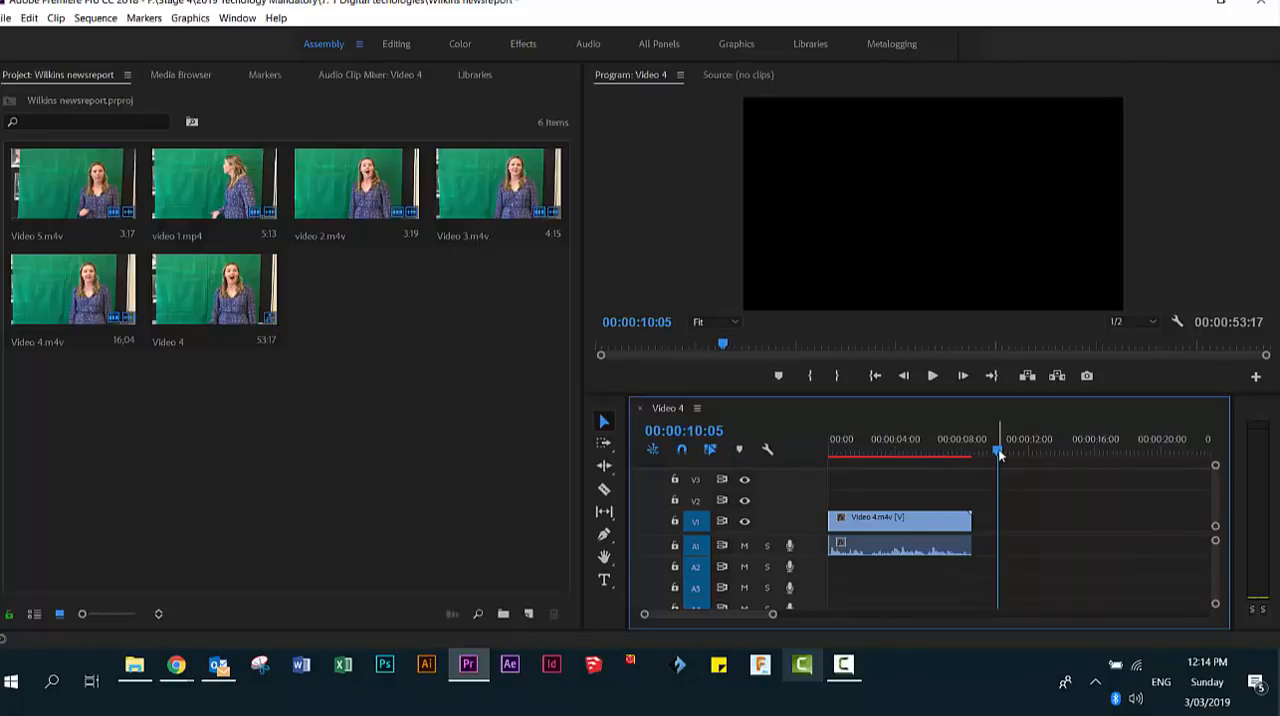
key("ctrl+v")
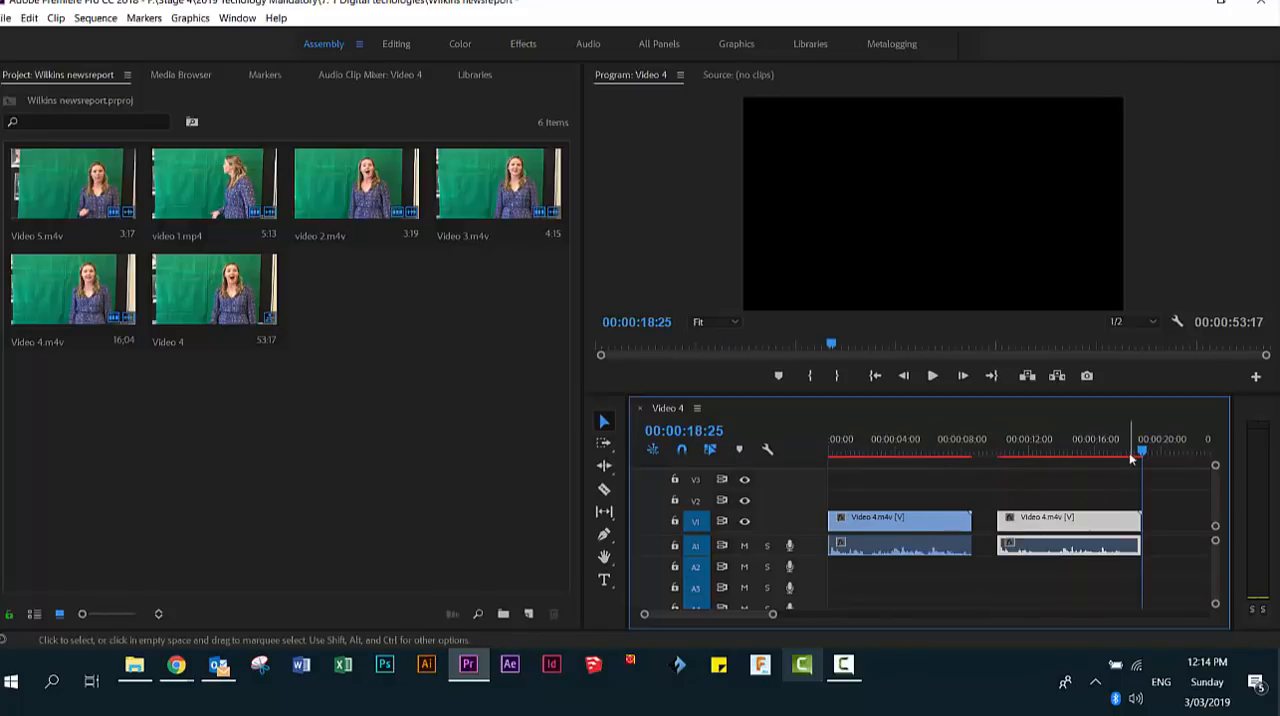
left_click(999, 452)
- Play the first Video 4 clip from the start of the sequence to find where its opening line ends
left_click_drag(973, 470, 831, 491)
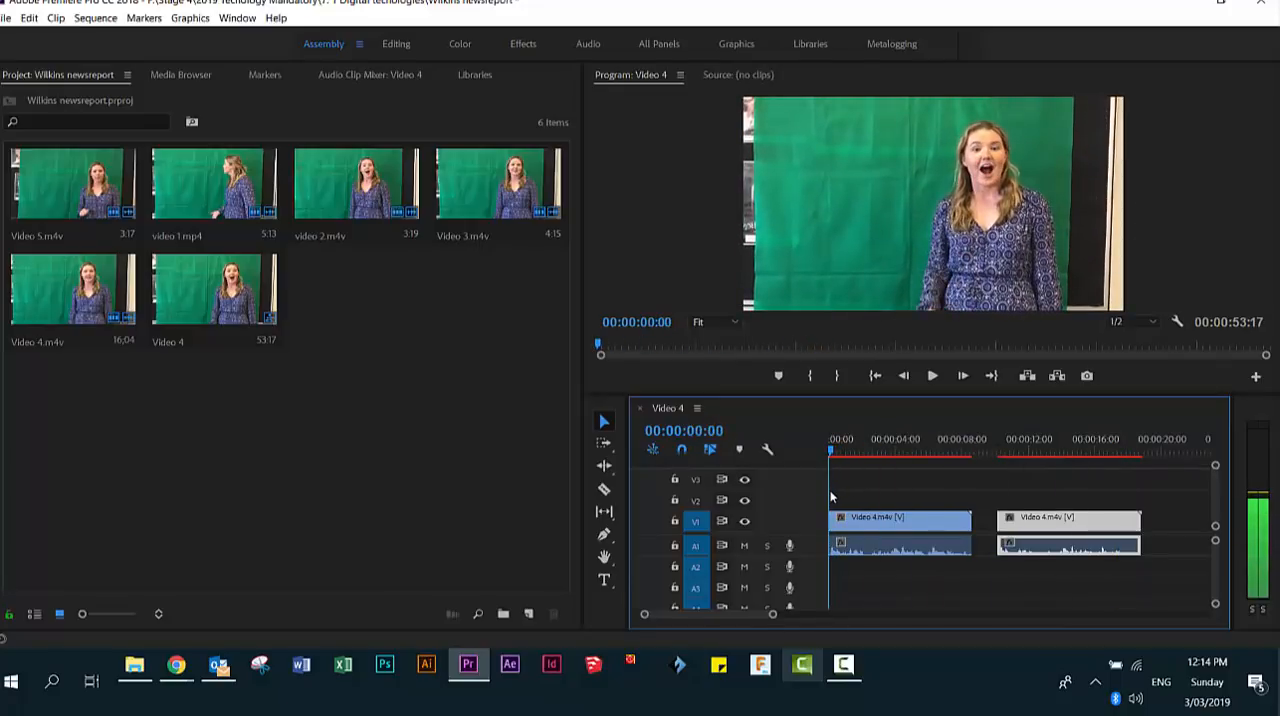
left_click(933, 377)
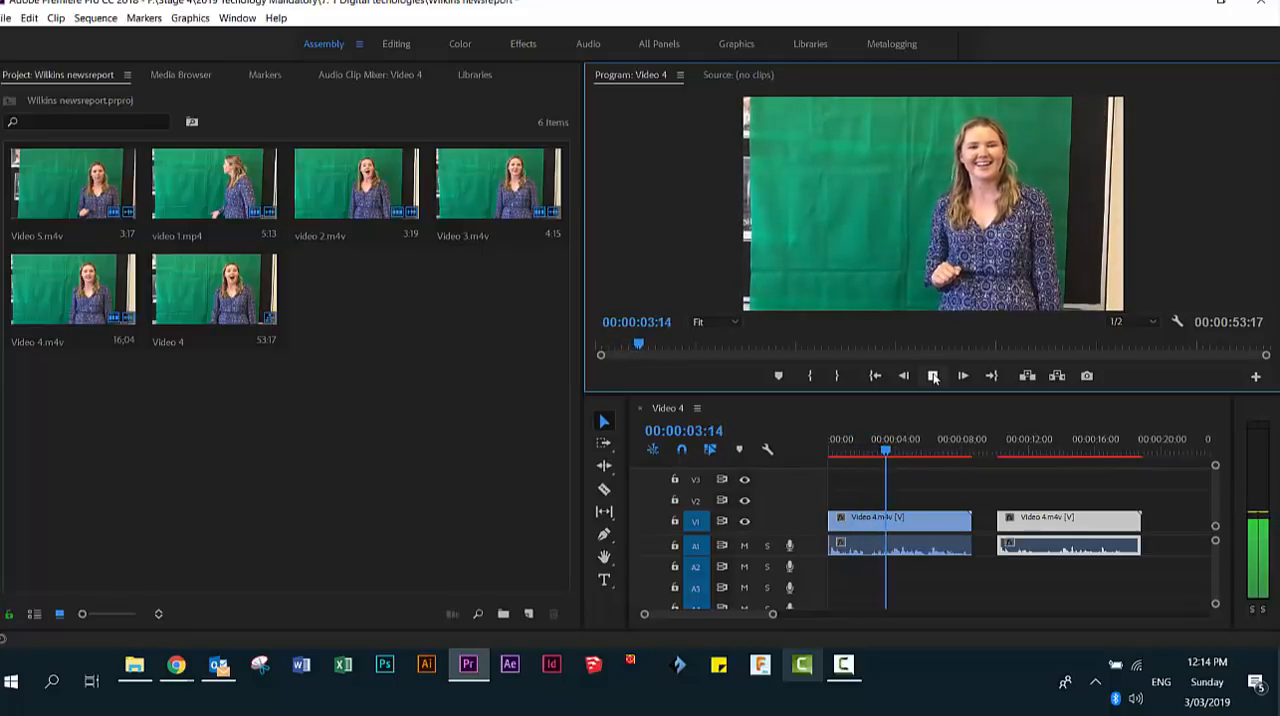
left_click(933, 376)
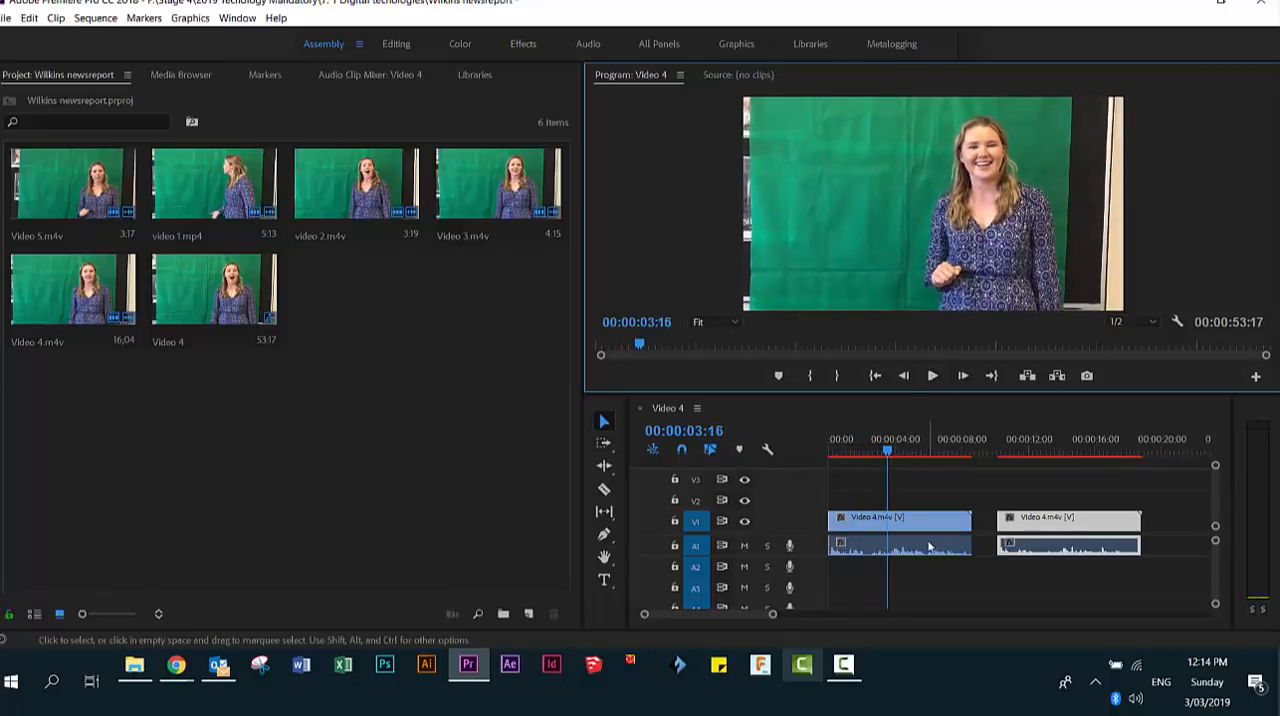
- Locate the end of the opening line precisely and trim the end of the first Video 4 clip to 00:00:02:09
left_click(772, 618)
left_click_drag(772, 618, 726, 616)
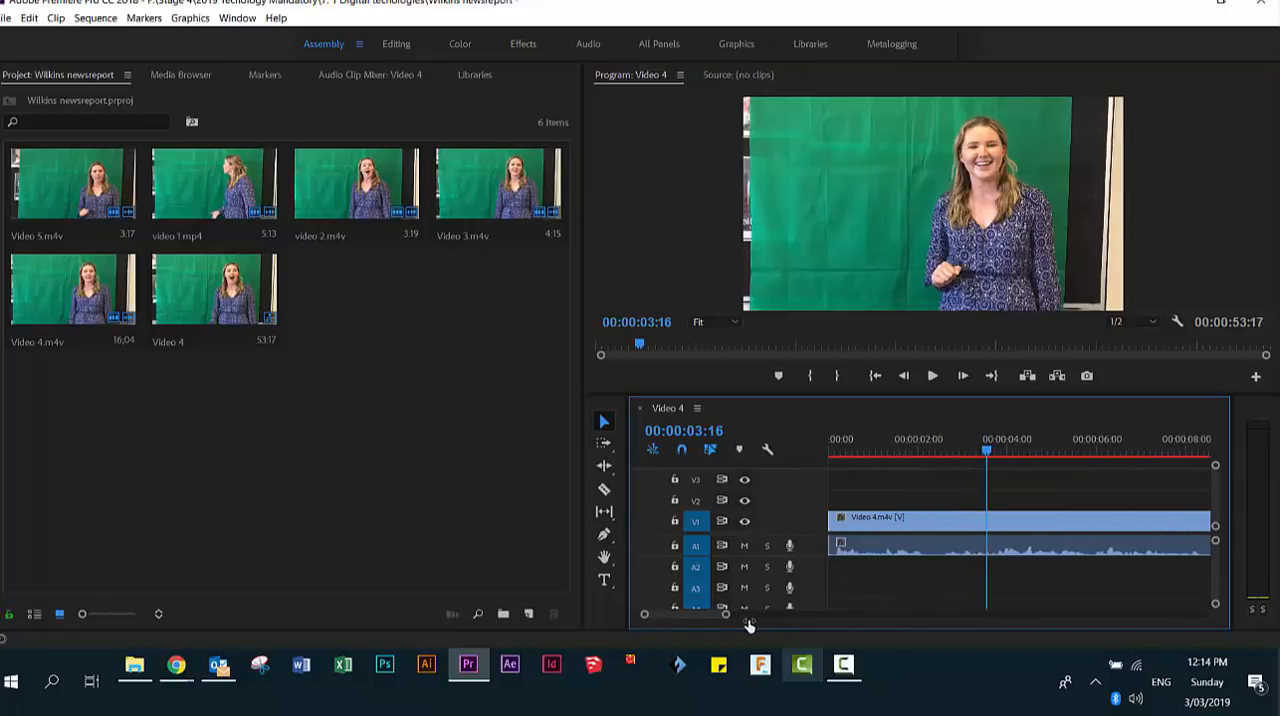
left_click_drag(984, 452, 899, 458)
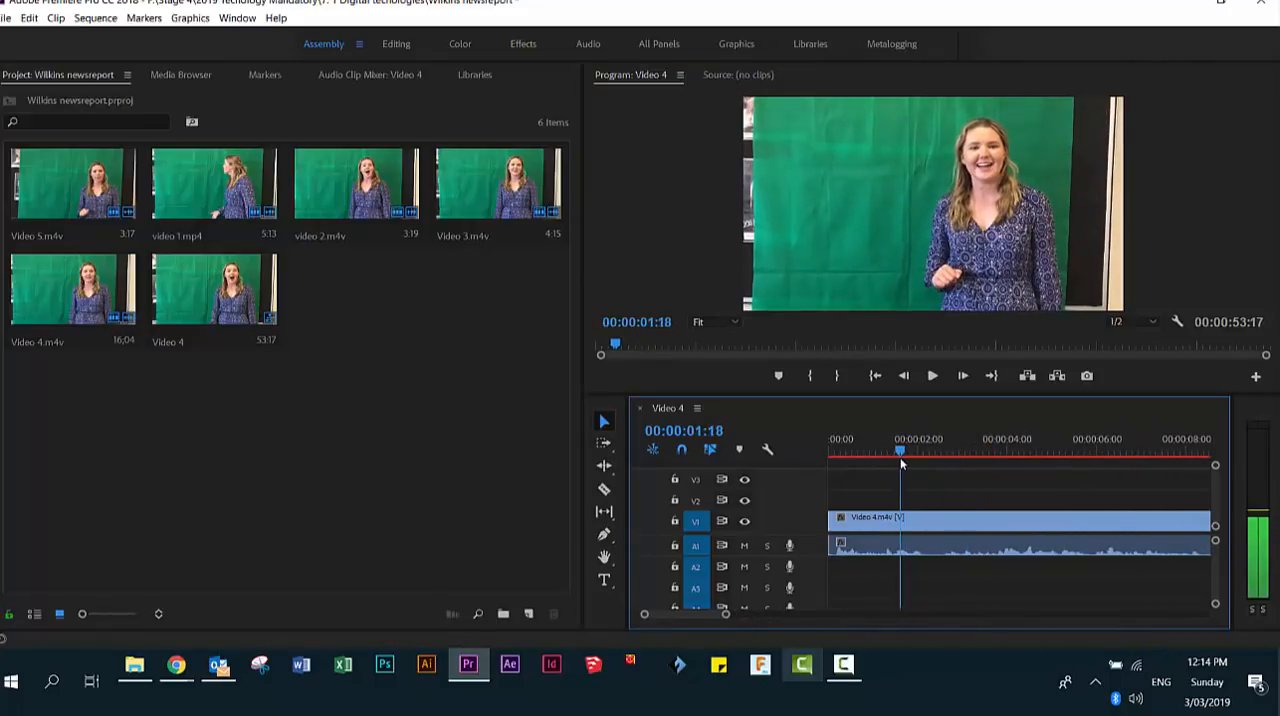
key("space")
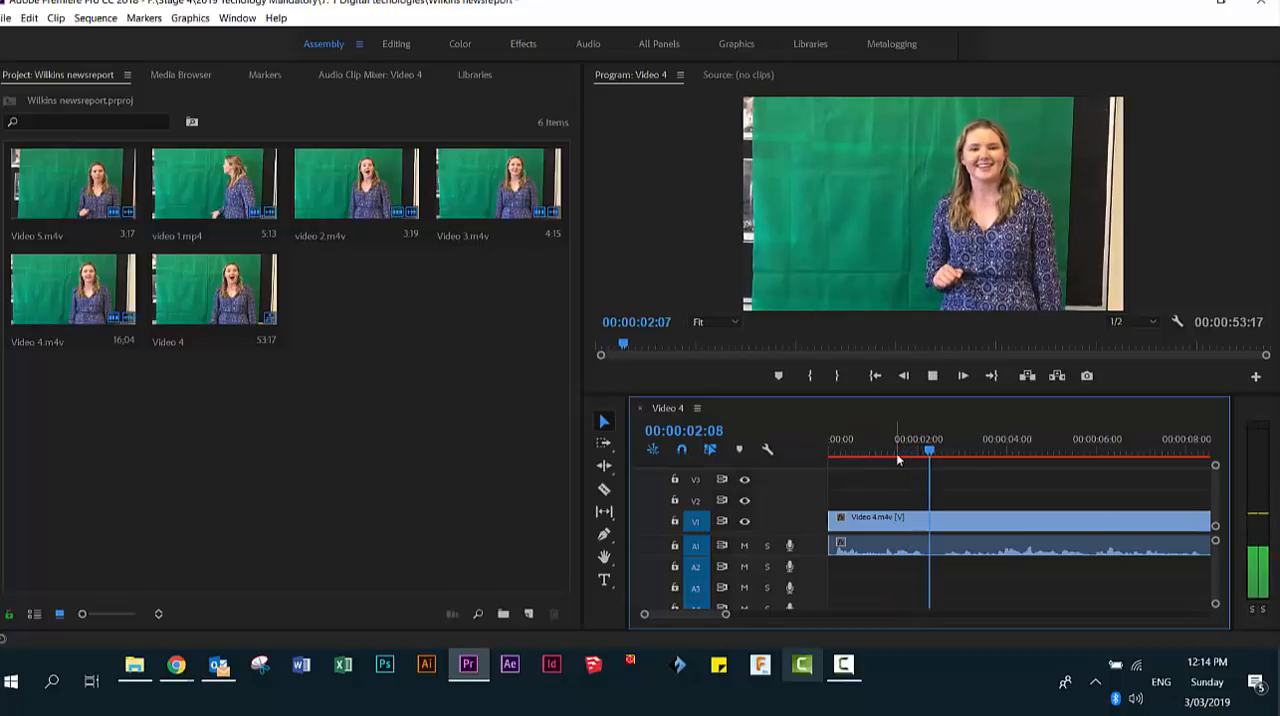
key("space")
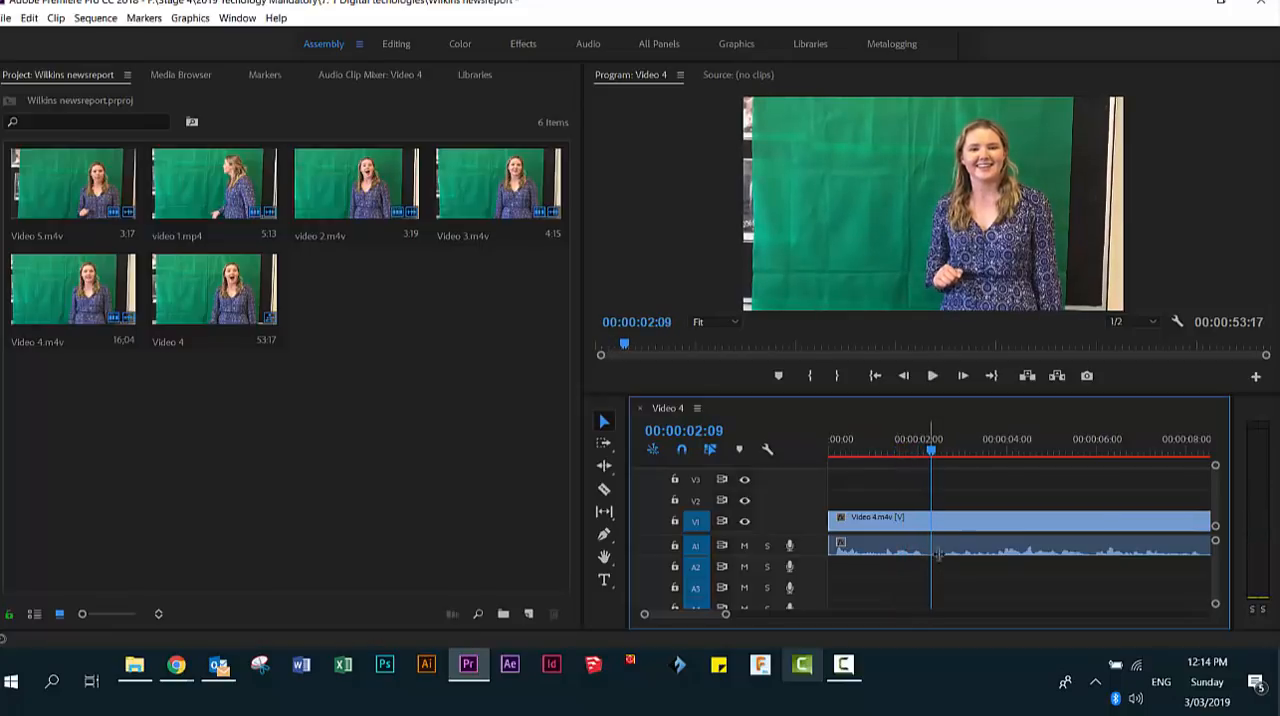
left_click_drag(725, 617, 760, 617)
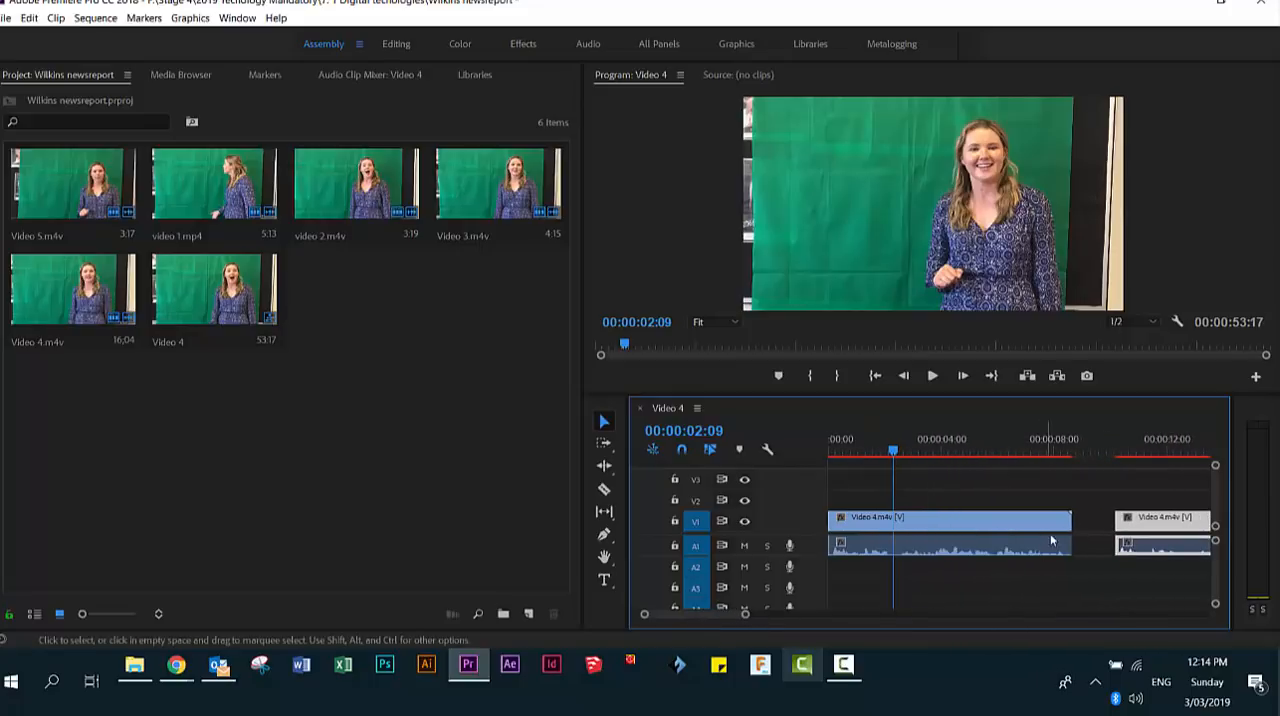
left_click_drag(1068, 521, 893, 521)
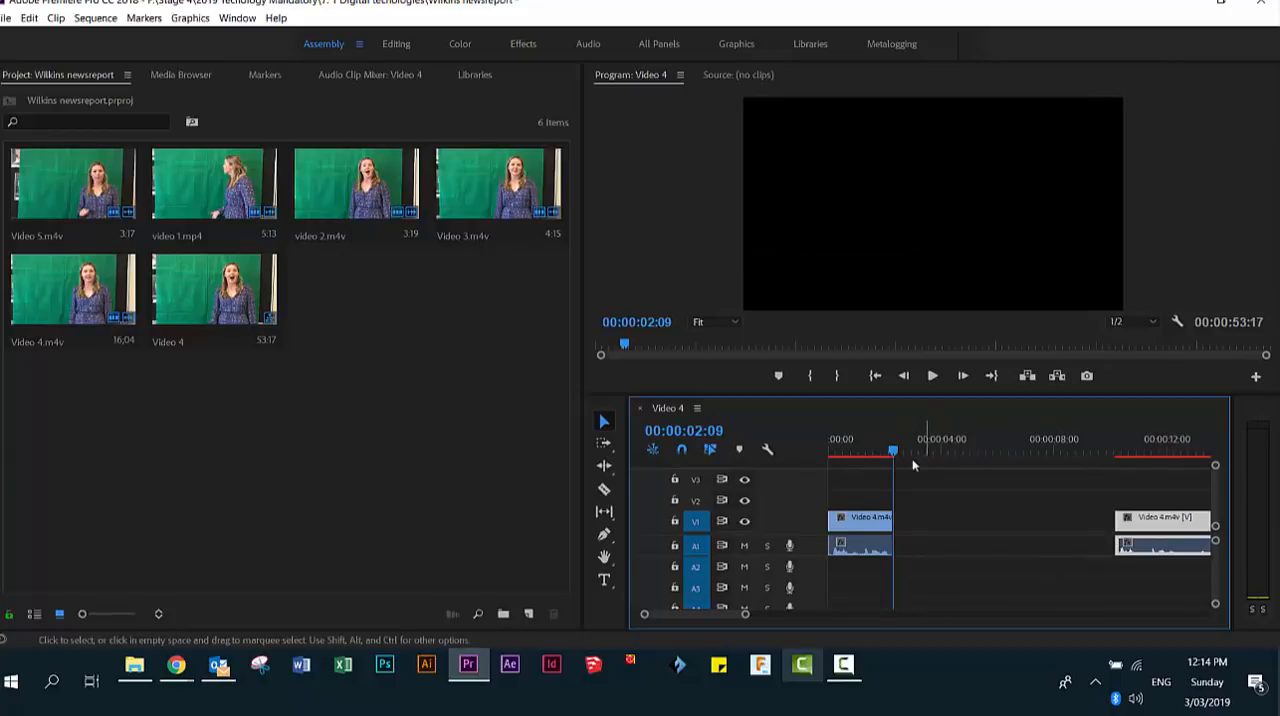
- Play back the trimmed first clip and move the pasted Video 4 copy to start at 00:00:02:23
left_click(859, 457)
left_click_drag(859, 457, 829, 460)
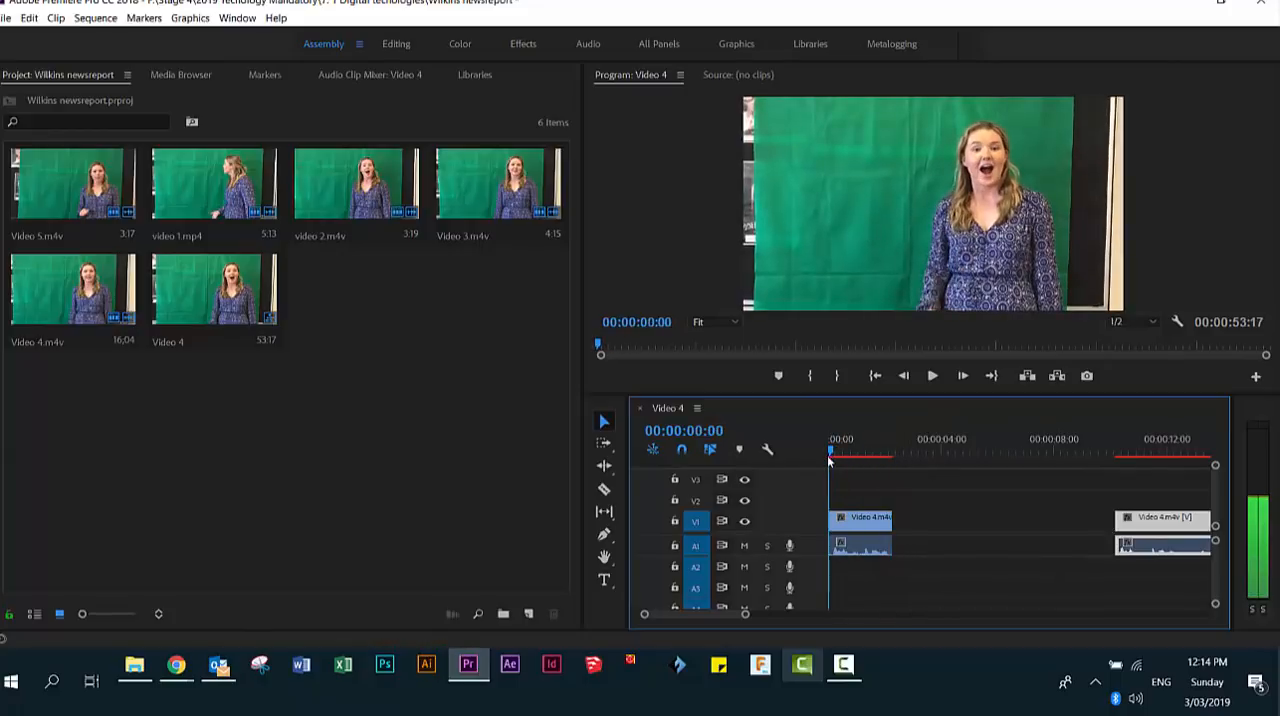
left_click(933, 376)
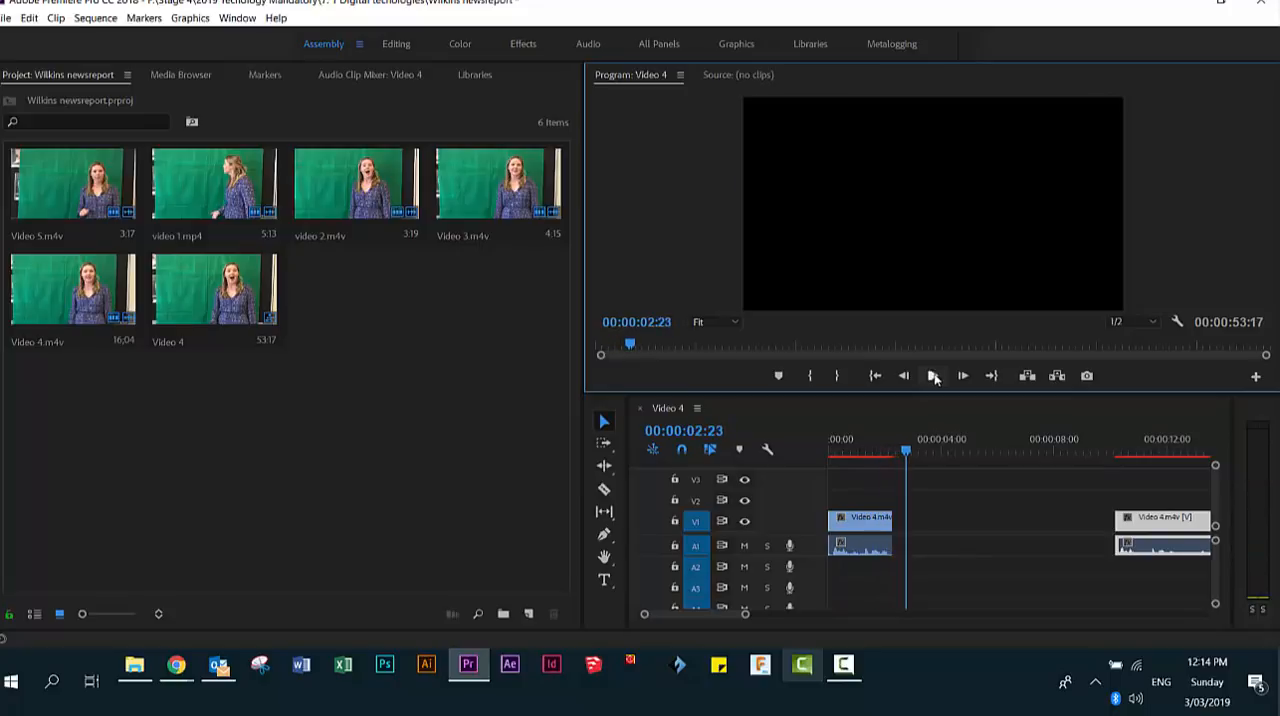
left_click_drag(1181, 530, 976, 529)
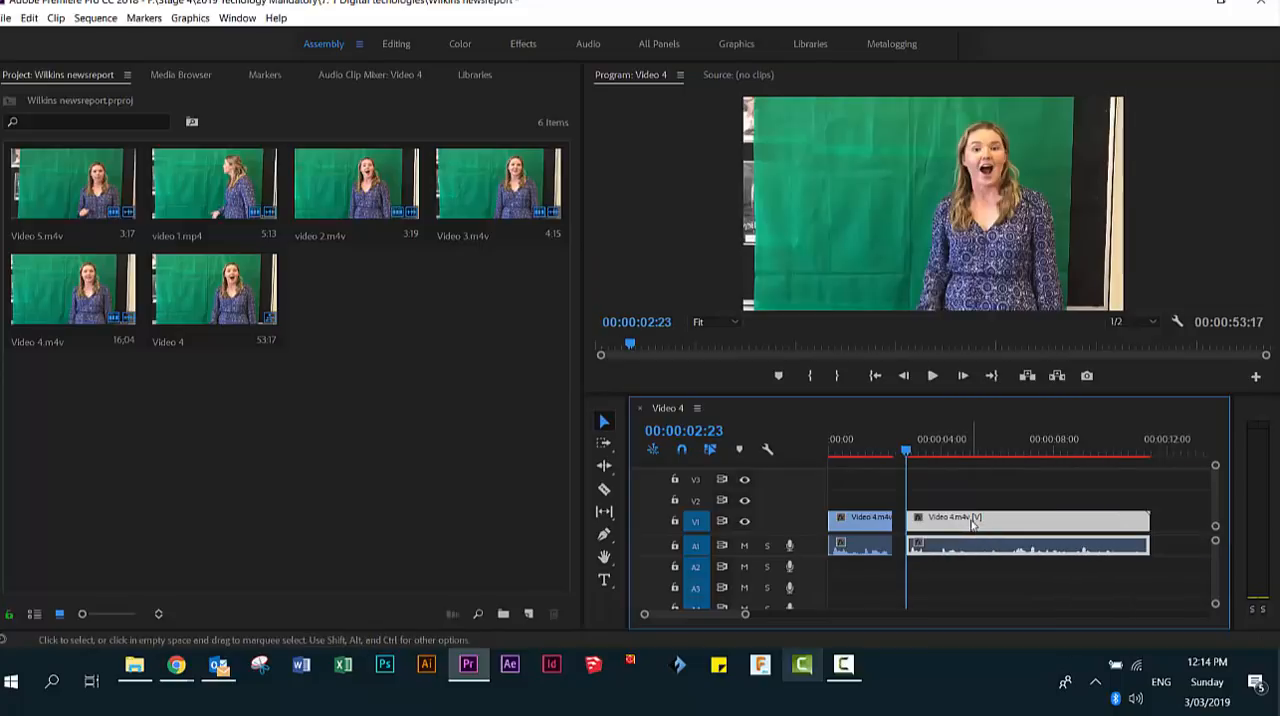
- Play the second Video 4 clip to find where its needed line of speech begins
left_click(932, 376)
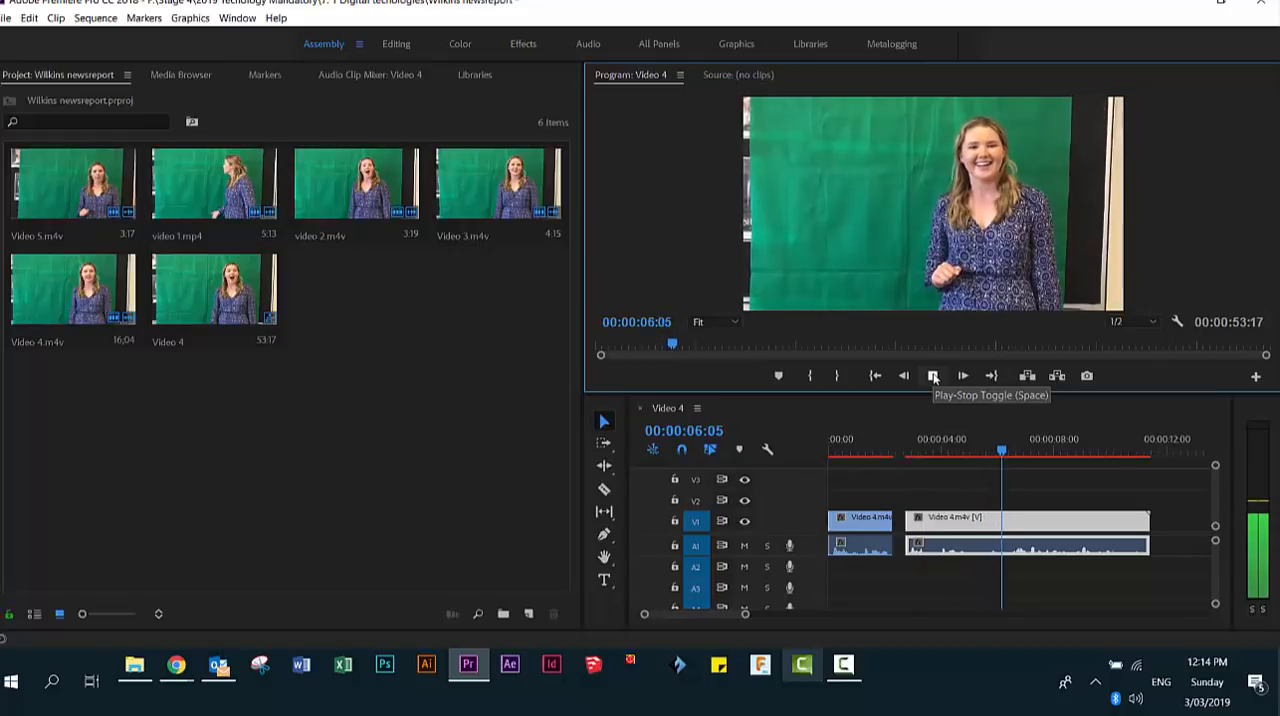
left_click(932, 376)
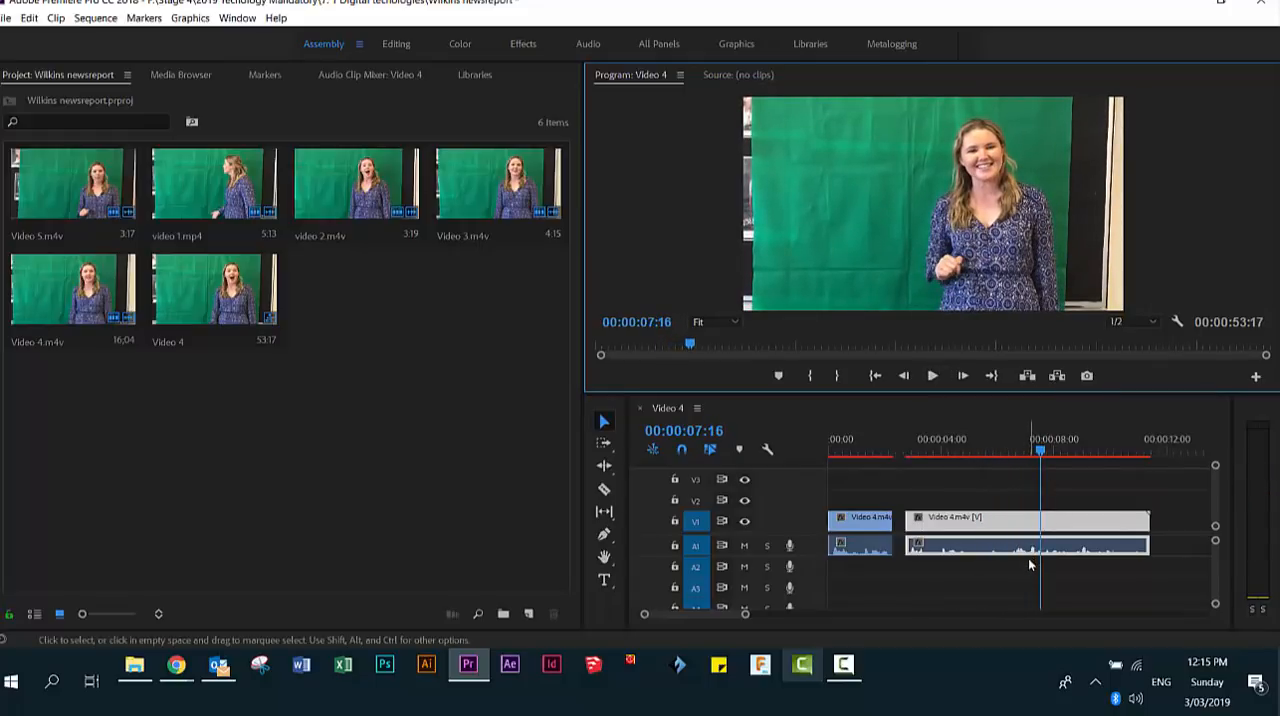
left_click_drag(748, 615, 715, 614)
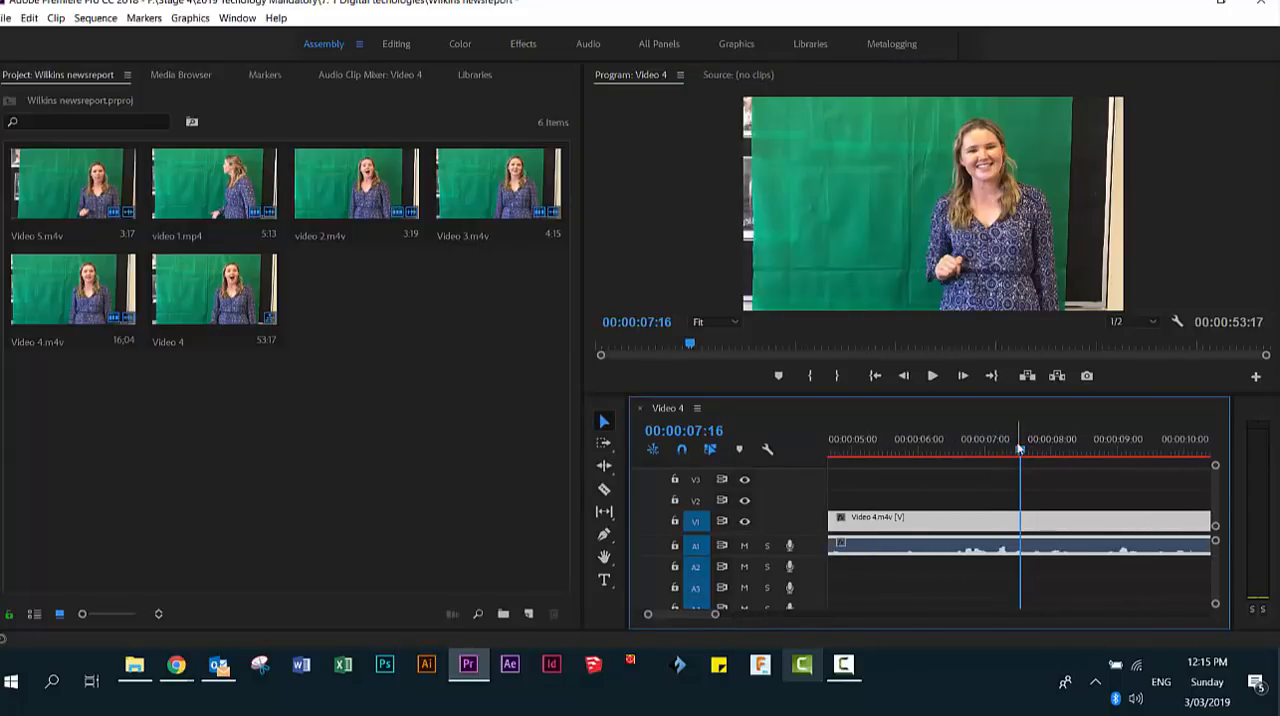
left_click_drag(1016, 457, 974, 465)
key("space")
key("space")
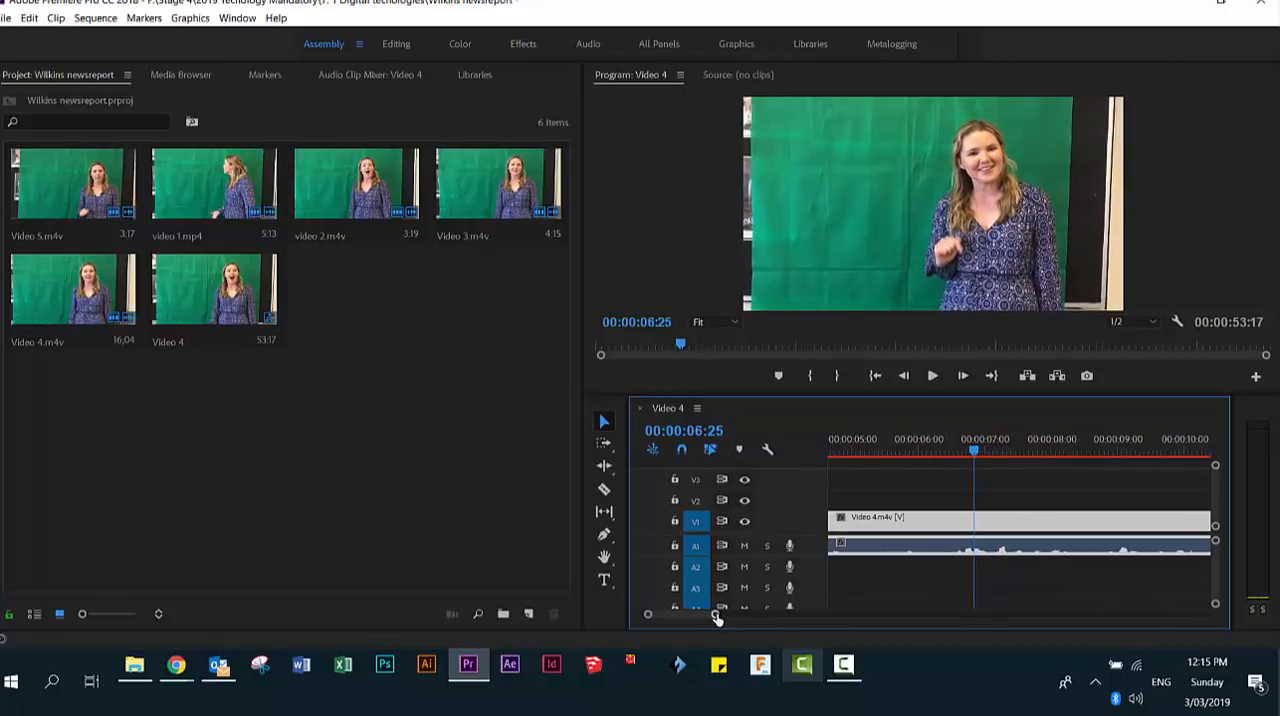
- Pinpoint the start of the needed speech and trim the beginning of the second Video 4 clip to 00:00:06:20
left_click_drag(716, 618, 680, 615)
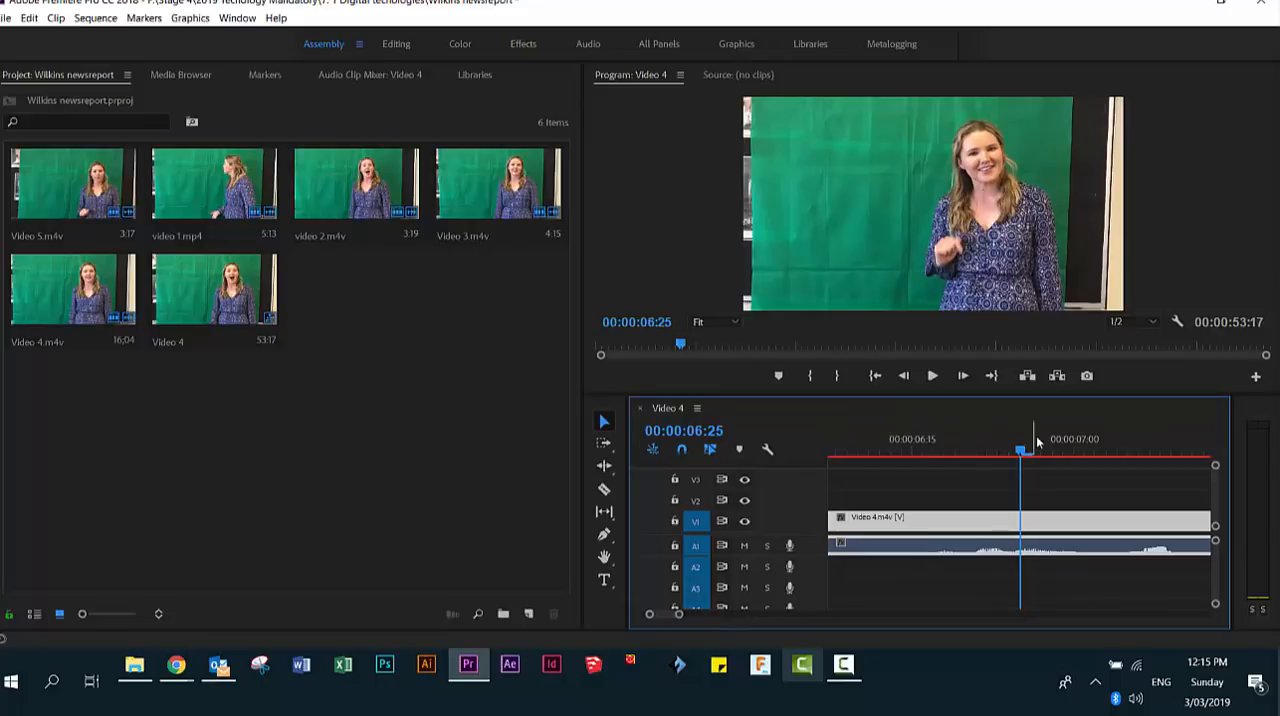
left_click_drag(1021, 450, 1011, 455)
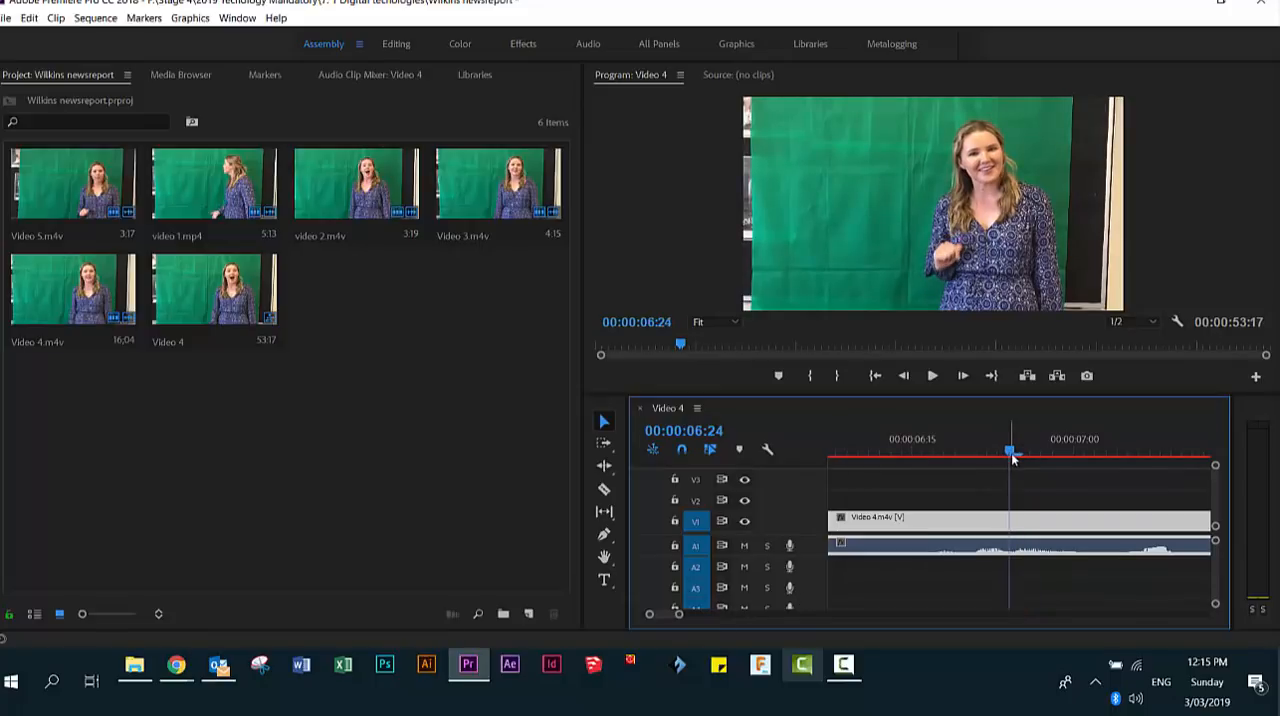
key("space")
key("space")
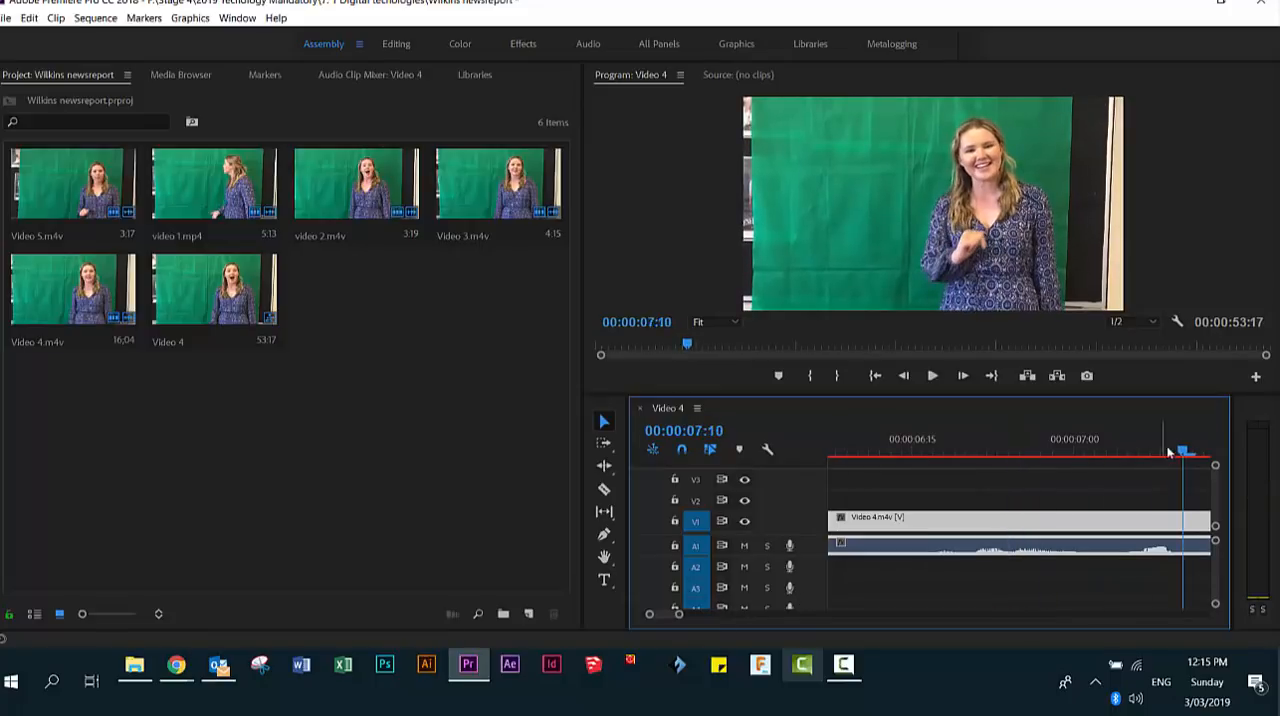
left_click(968, 456)
key("space")
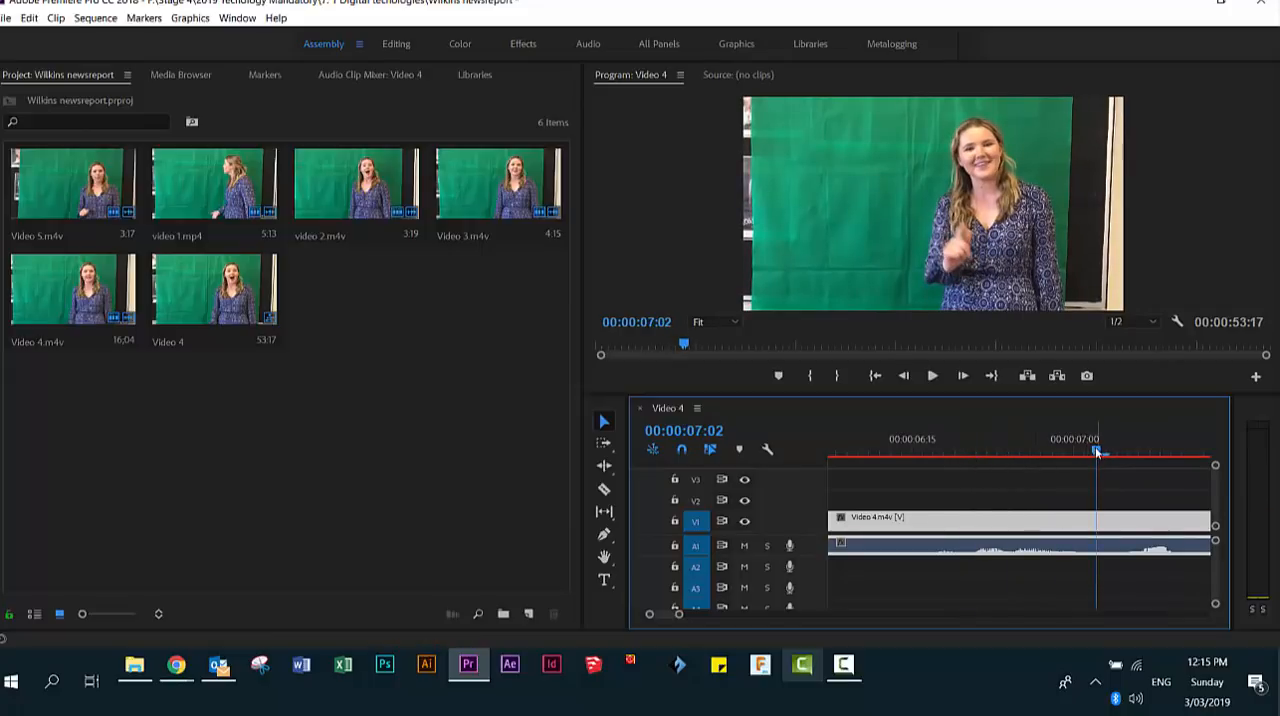
left_click_drag(1010, 456, 966, 458)
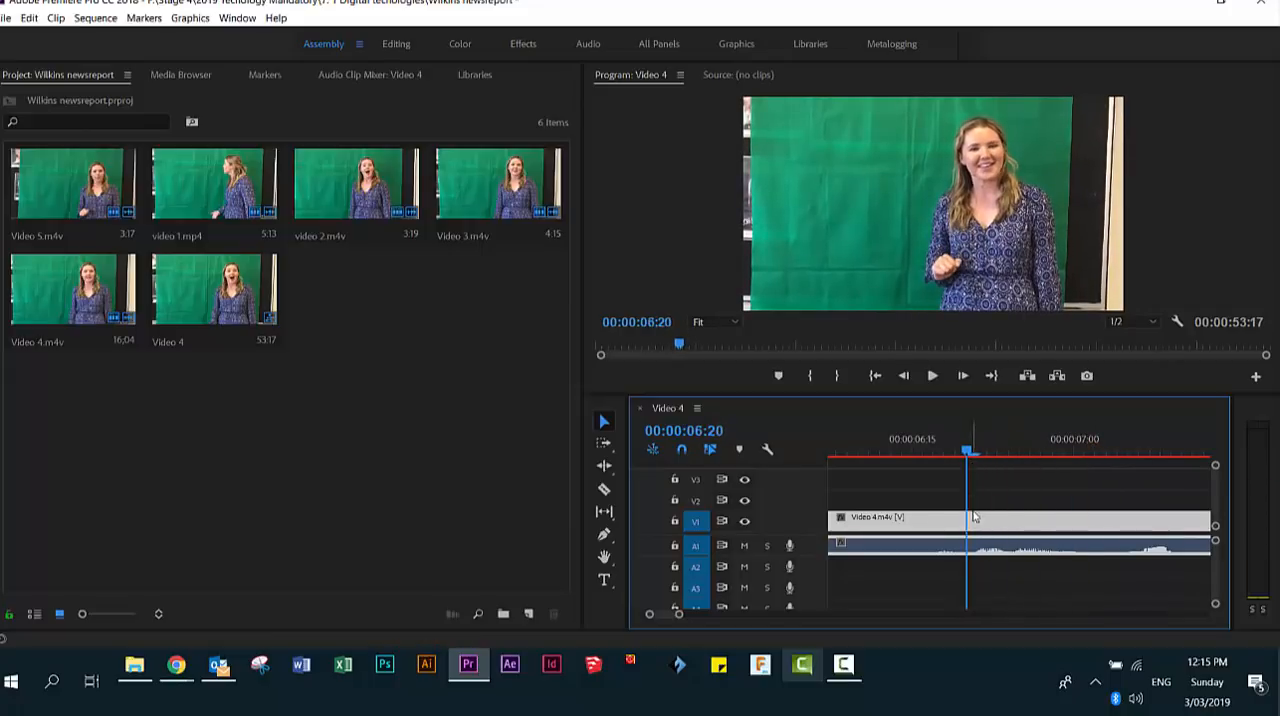
left_click_drag(679, 614, 754, 614)
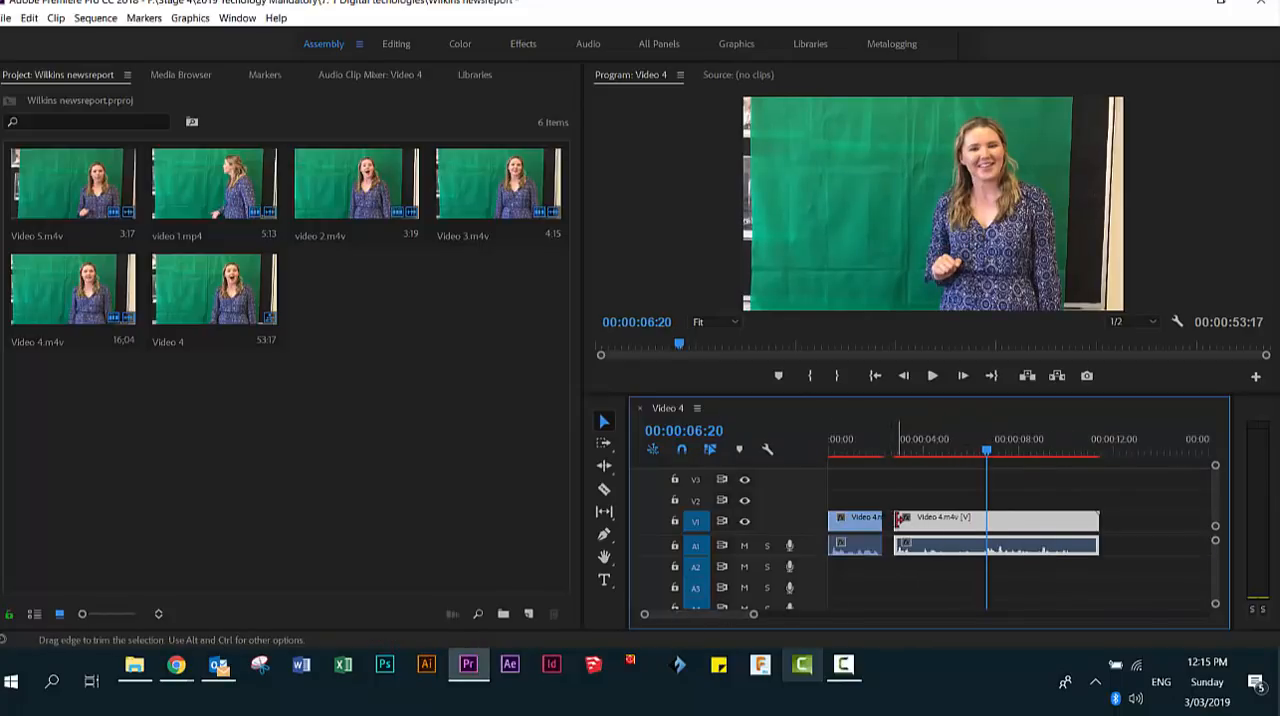
left_click_drag(895, 519, 987, 521)
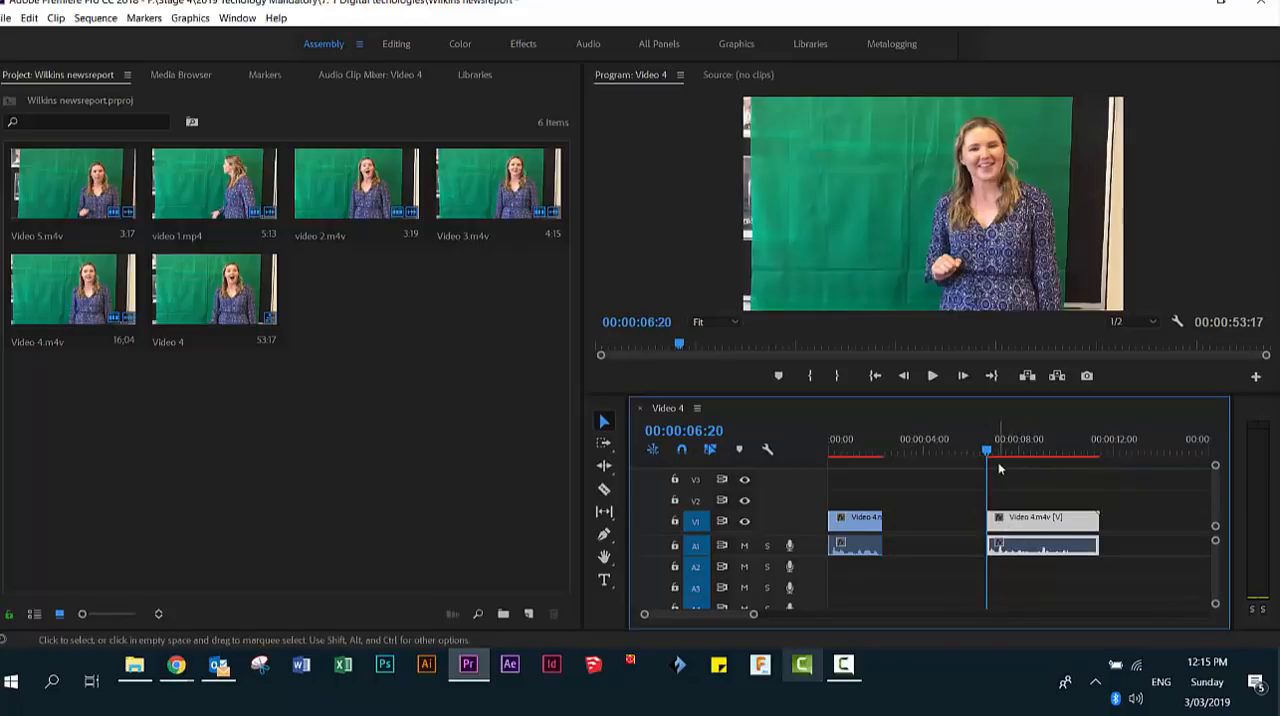
- Play the second Video 4 clip through its speech and trim its end to 00:00:10:21
key("space")
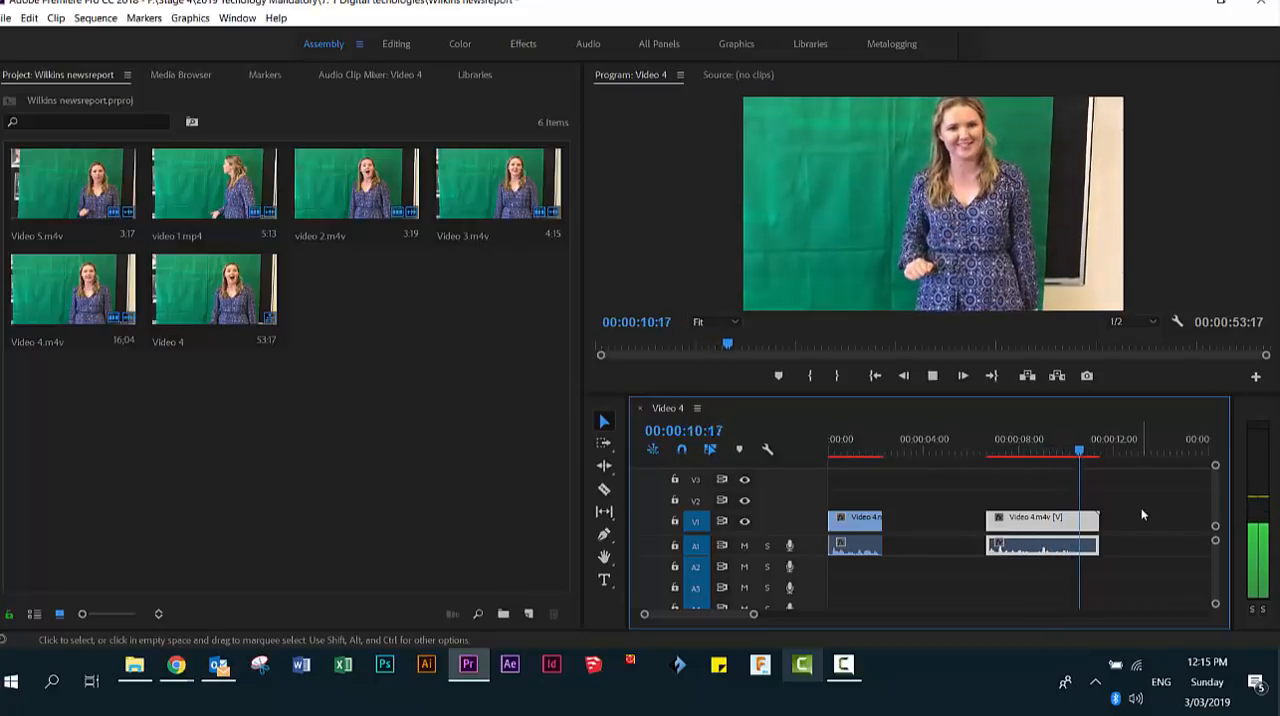
key("space")
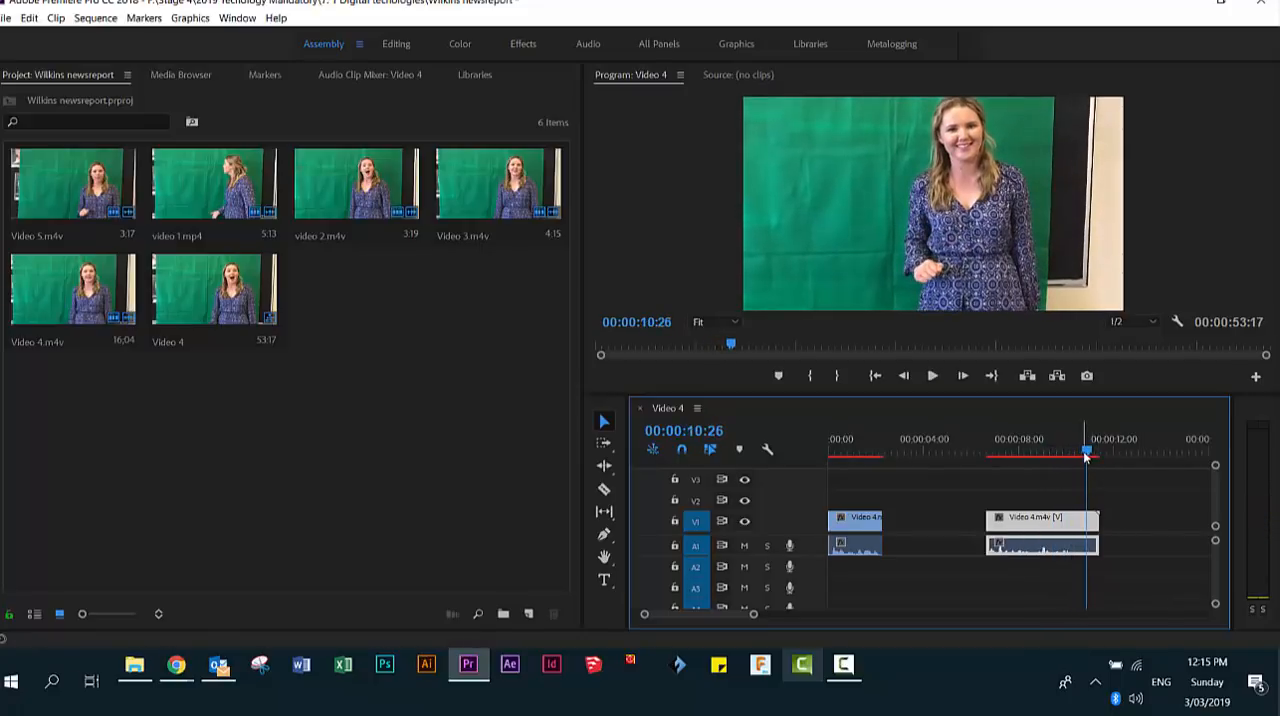
left_click_drag(1088, 453, 1065, 455)
key("space")
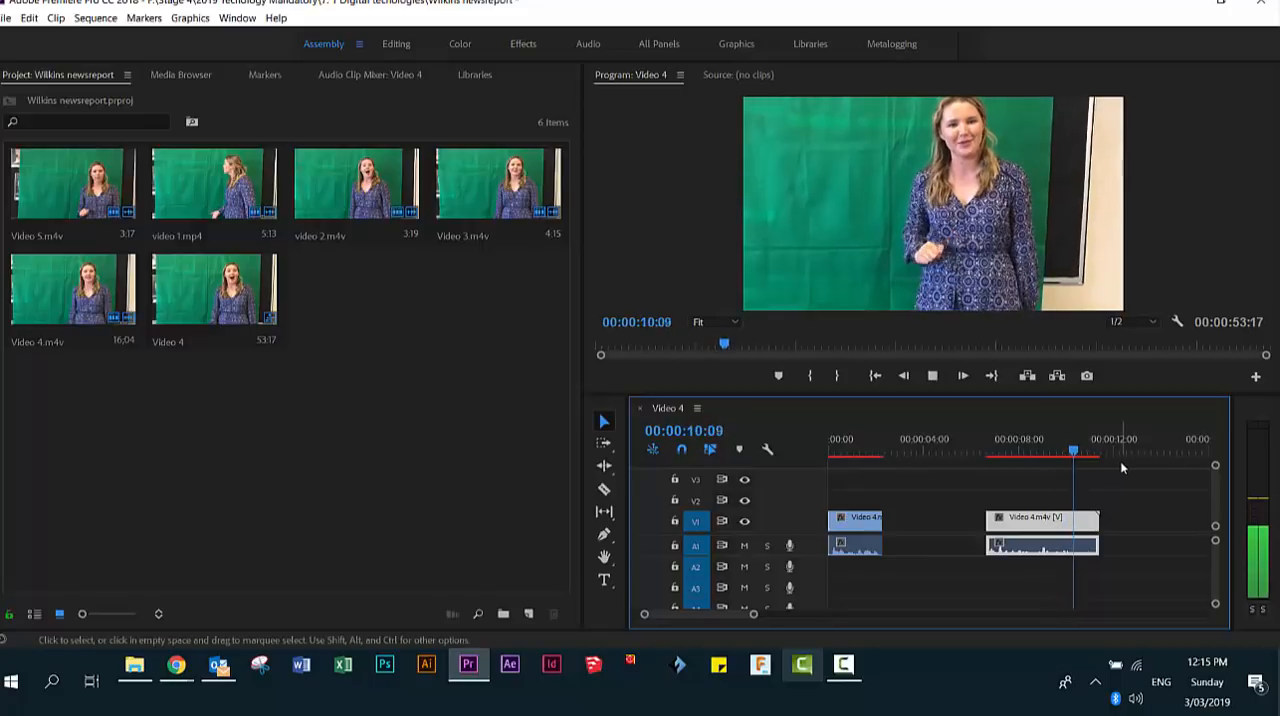
key("space")
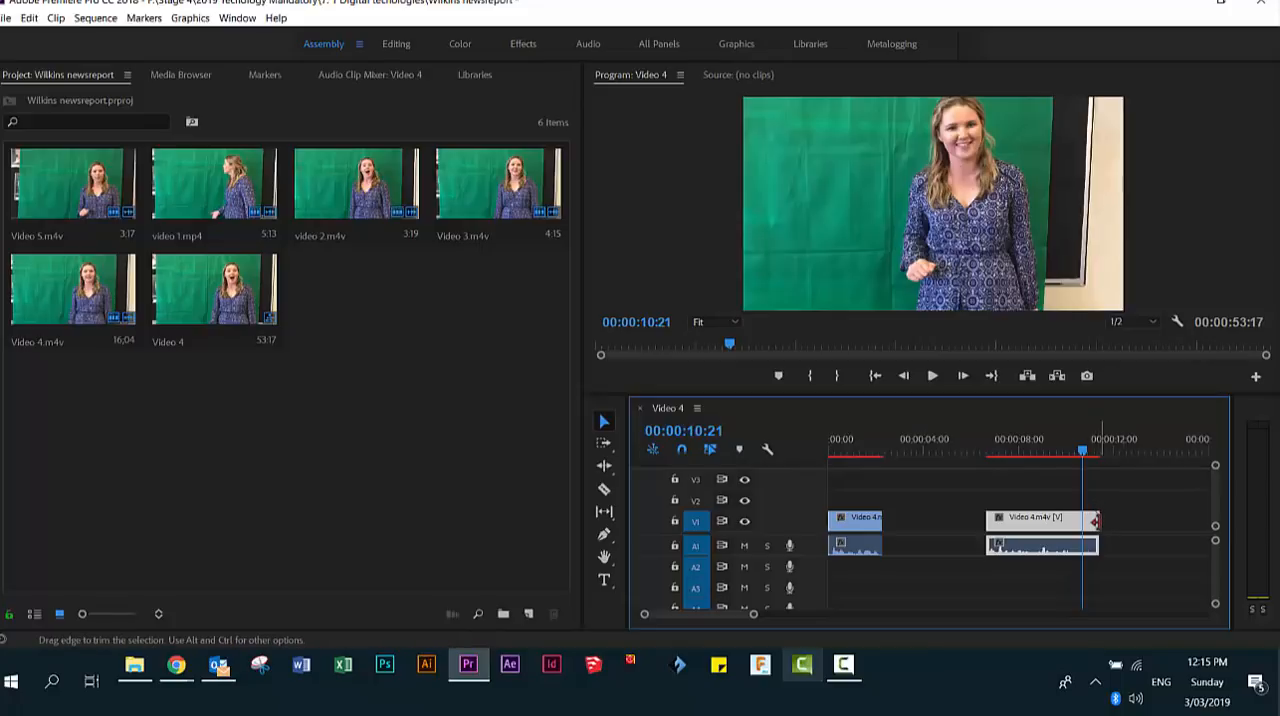
left_click_drag(1096, 521, 1082, 521)
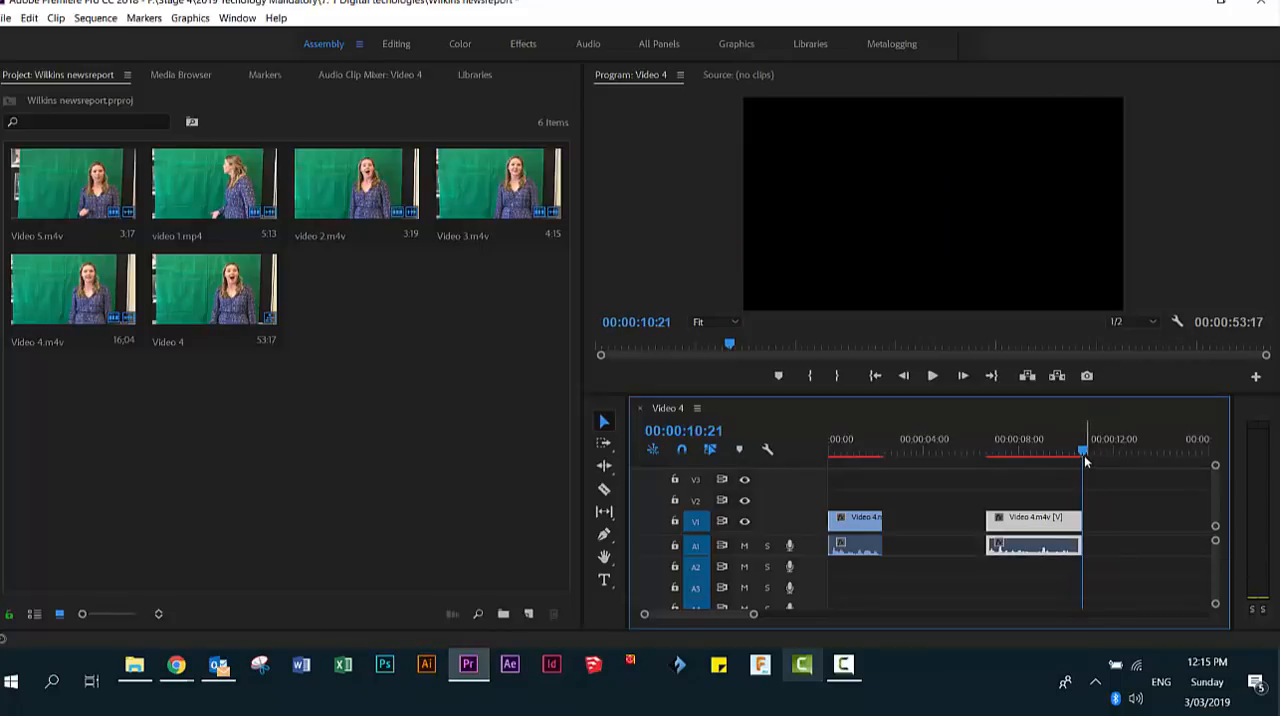
- Play back the trimmed second Video 4 clip and move it closer to the first clip on V1
left_click_drag(1084, 455, 988, 465)
key("space")
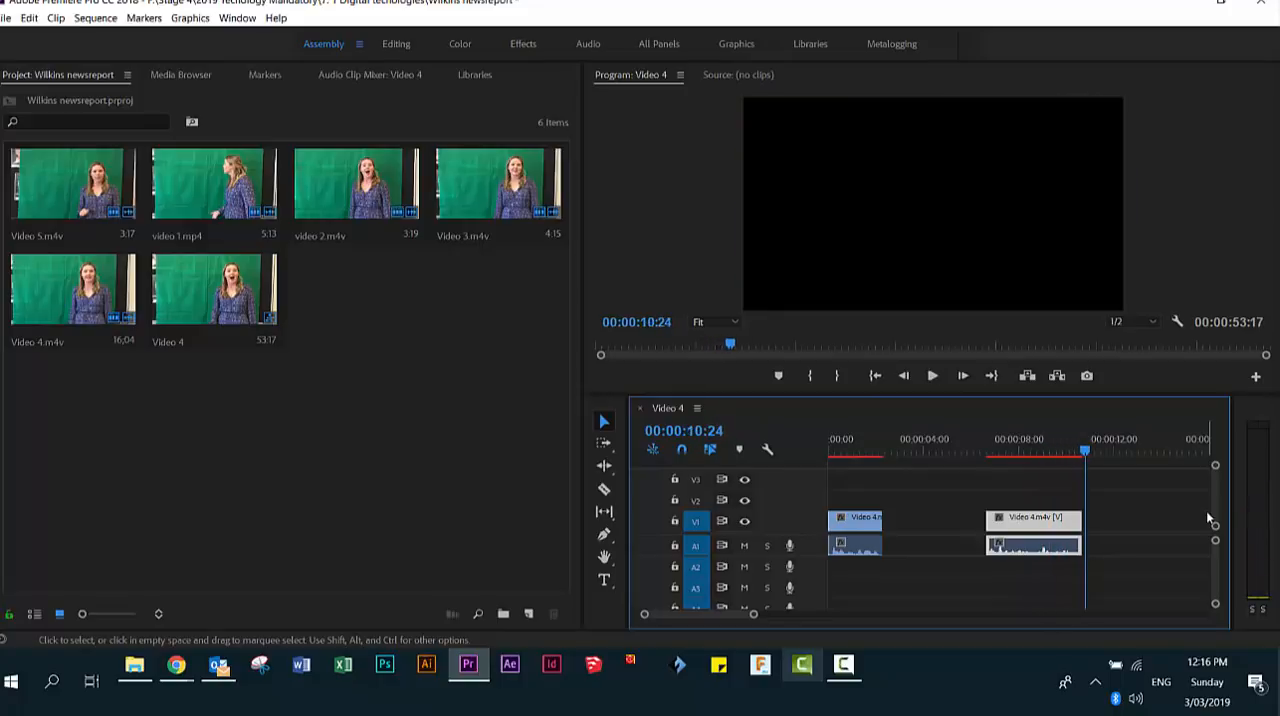
left_click_drag(1050, 526, 965, 525)
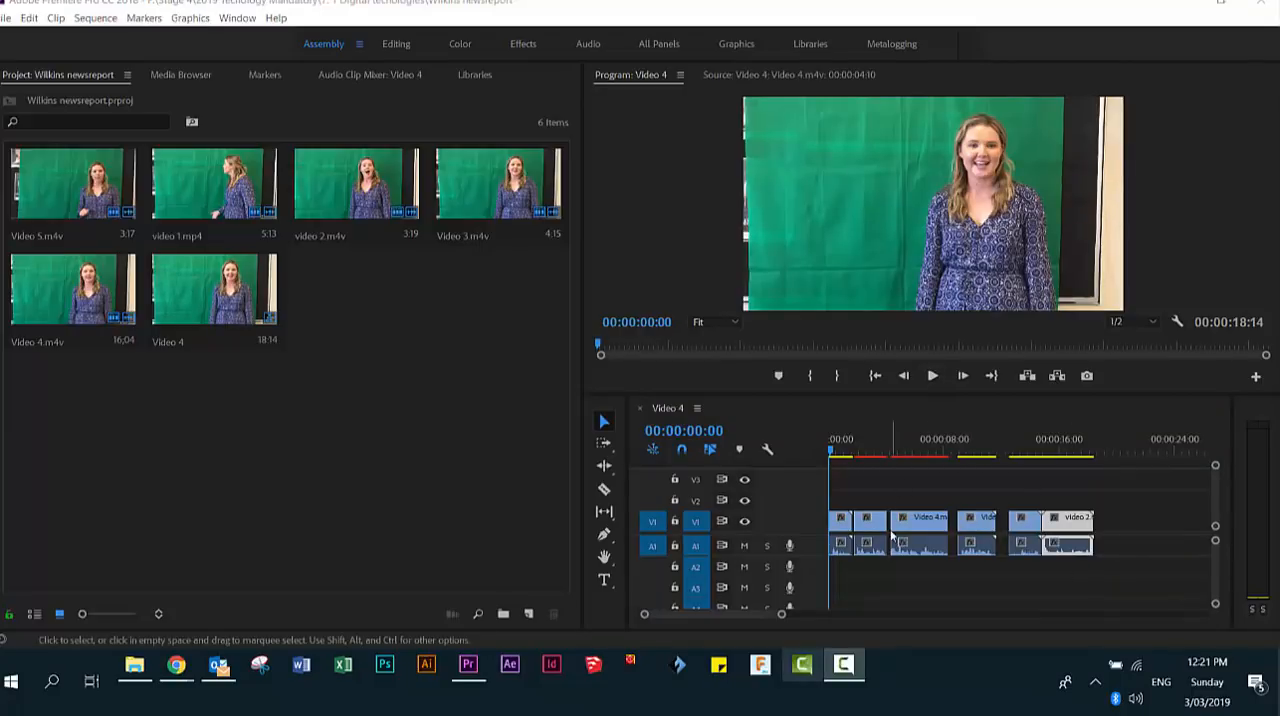
- Move the last clip, video 2, slightly later on V1 to leave a gap before it, and play the sequence from the start
left_click(1073, 527)
left_click_drag(1077, 527, 1094, 536)
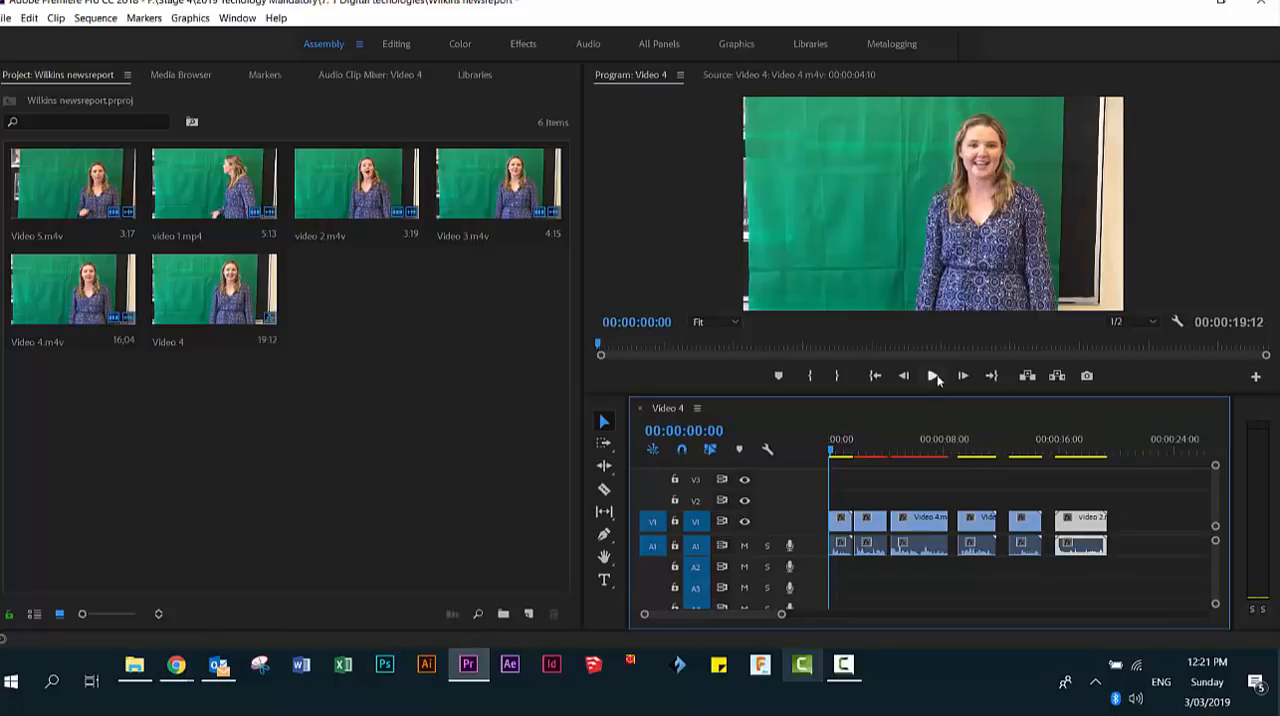
left_click(933, 376)
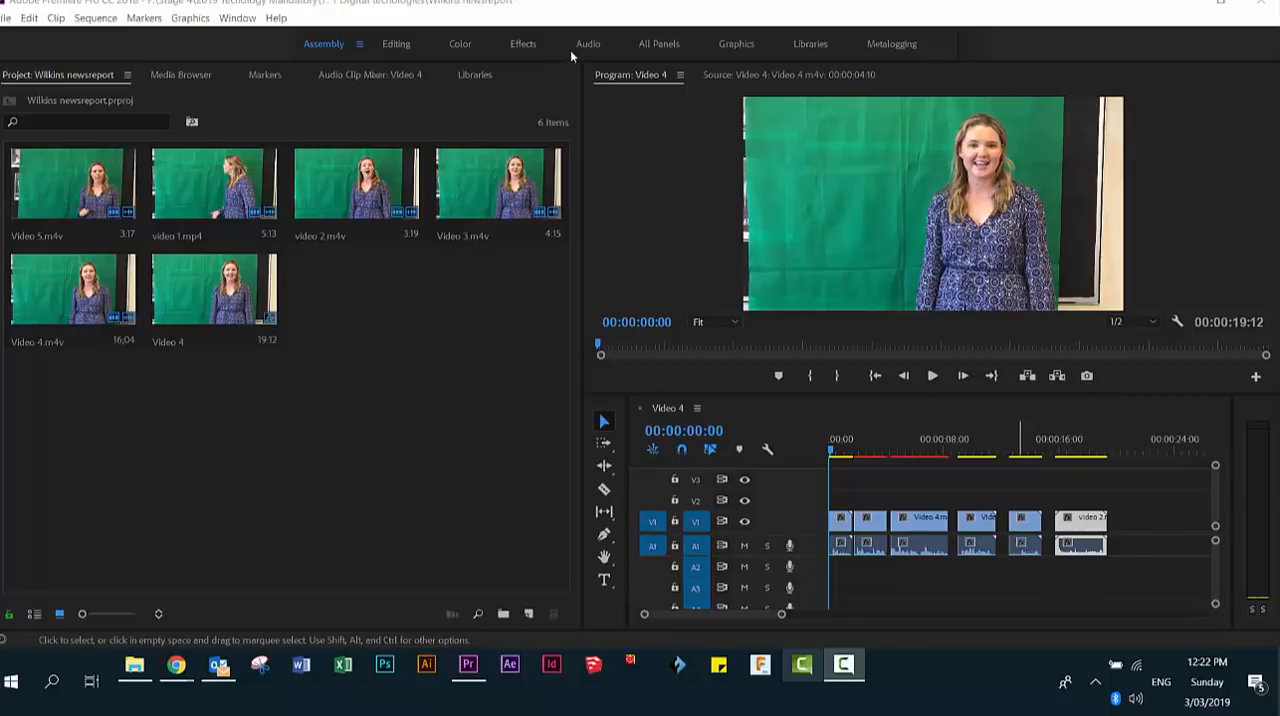
- Switch to the Effects workspace and expand the Video Effects folder in the effects list
left_click(522, 45)
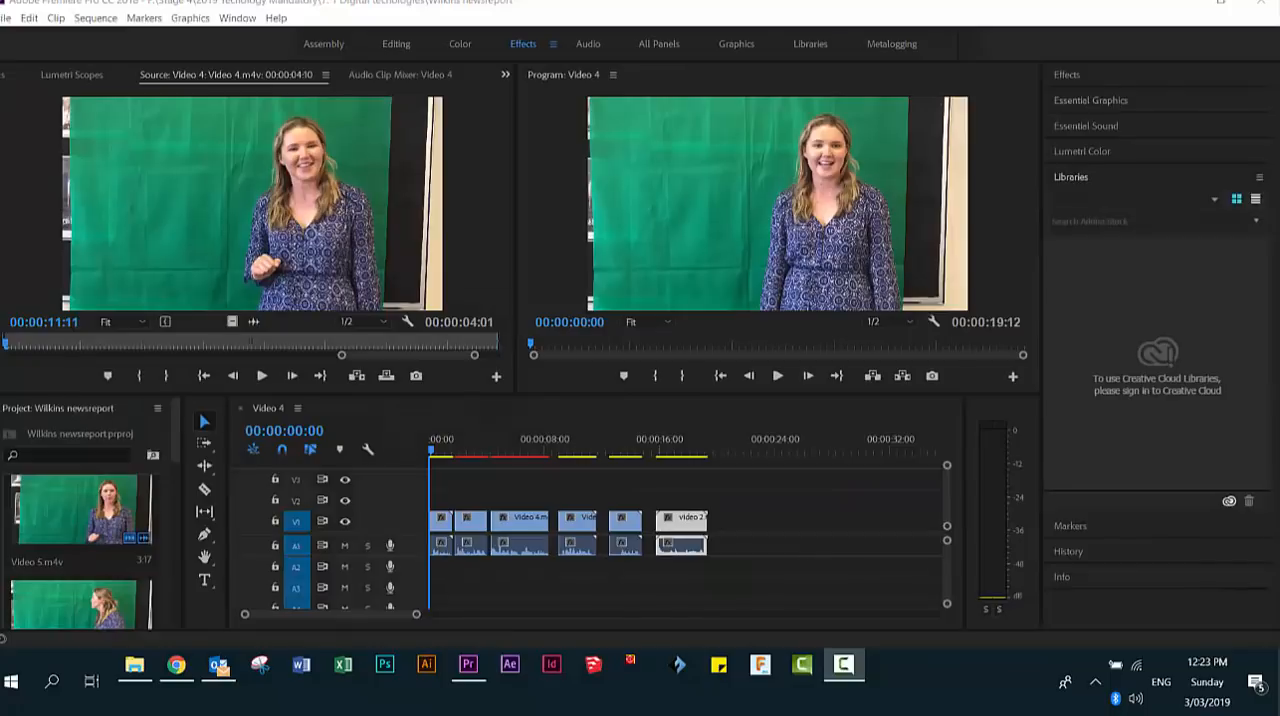
left_click(1058, 75)
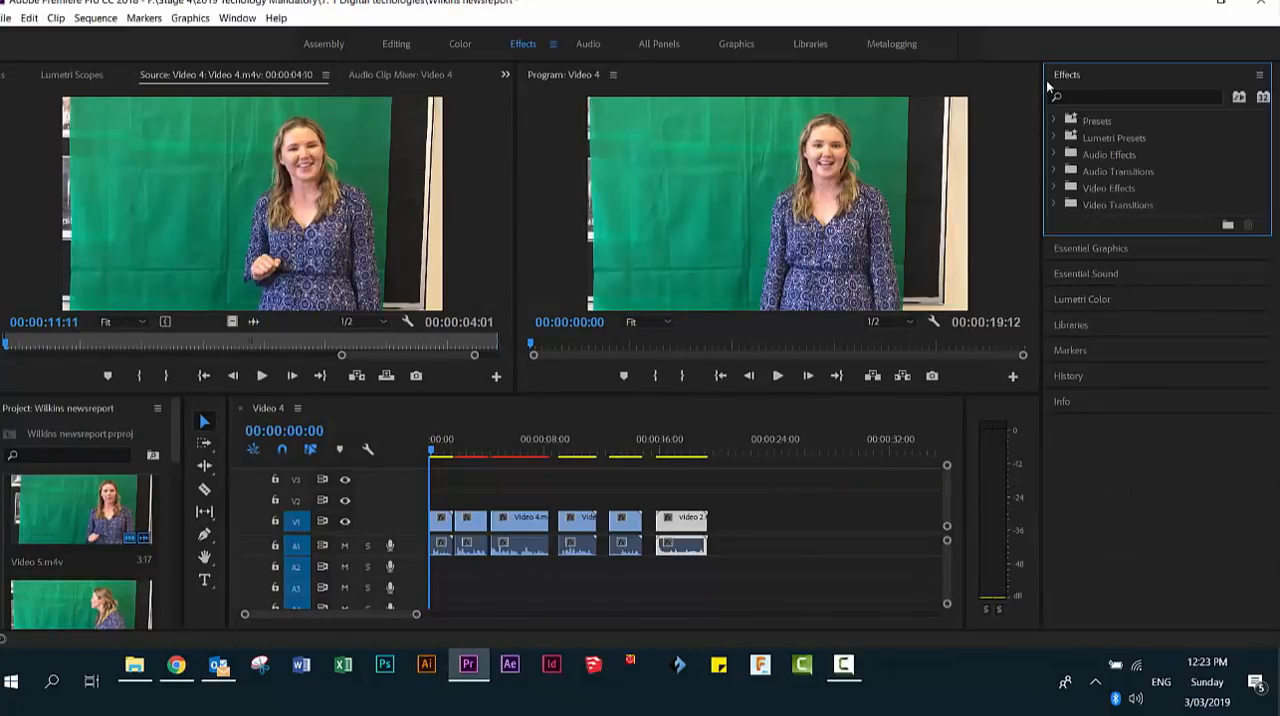
left_click(1055, 187)
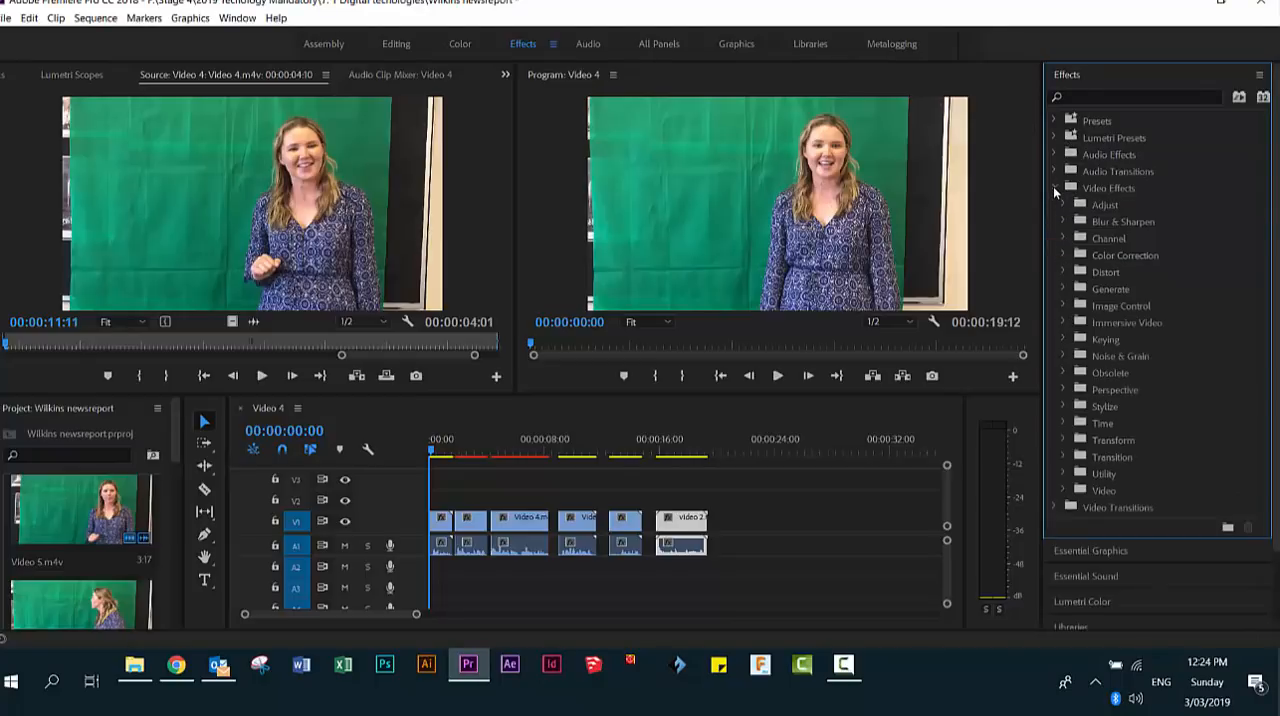
- Apply the Crop effect from the Transform folder to the first clip on V1 and display its effect controls
left_click(1064, 440)
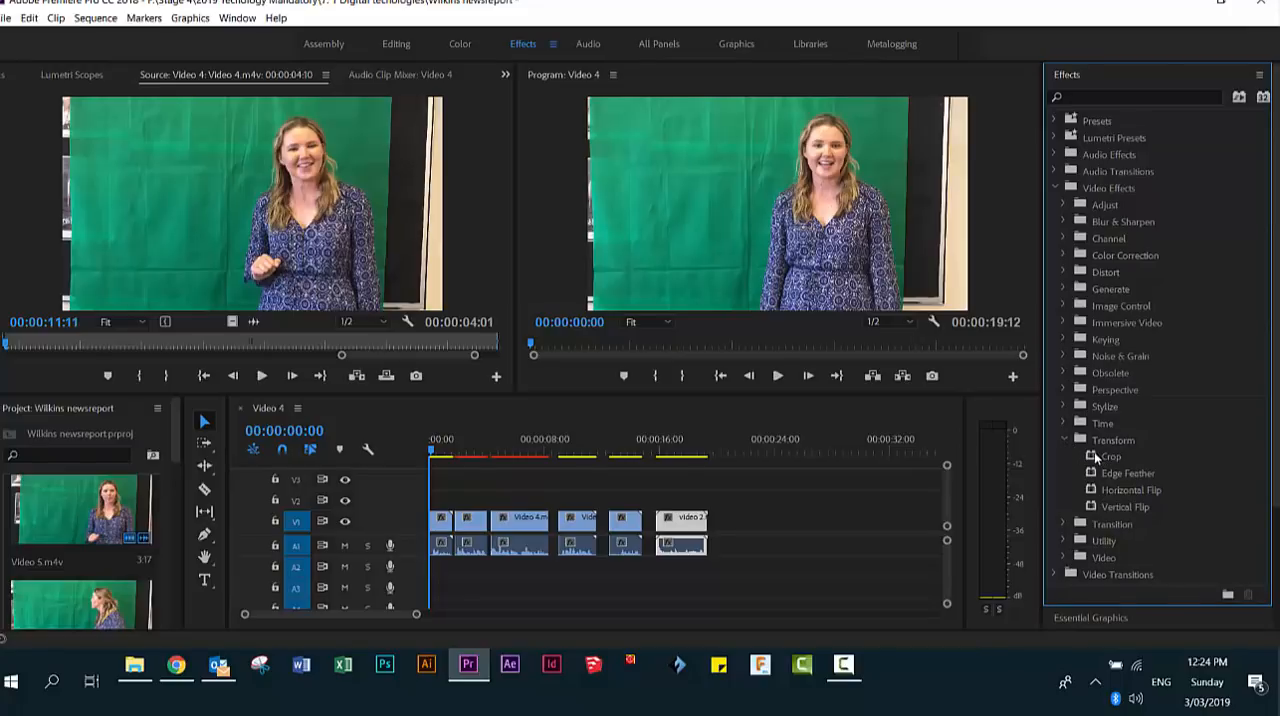
left_click(1109, 456)
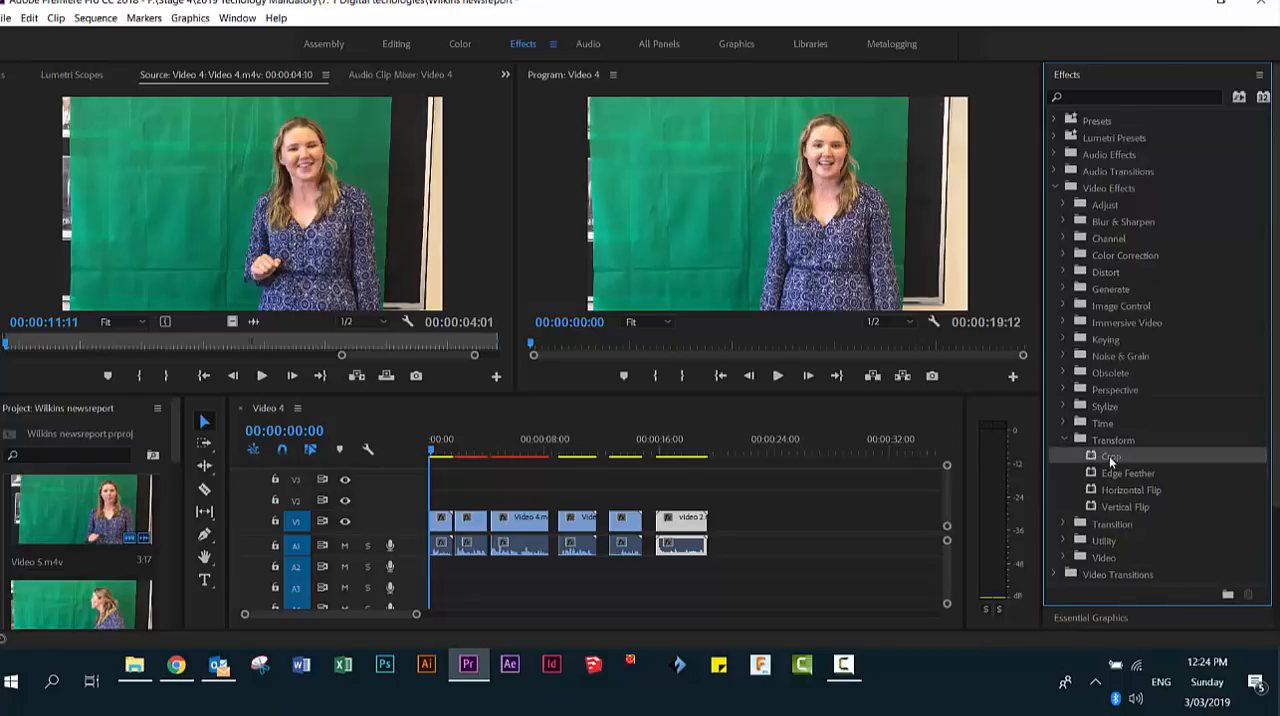
left_click_drag(1113, 456, 447, 521)
left_click_drag(446, 521, 446, 521)
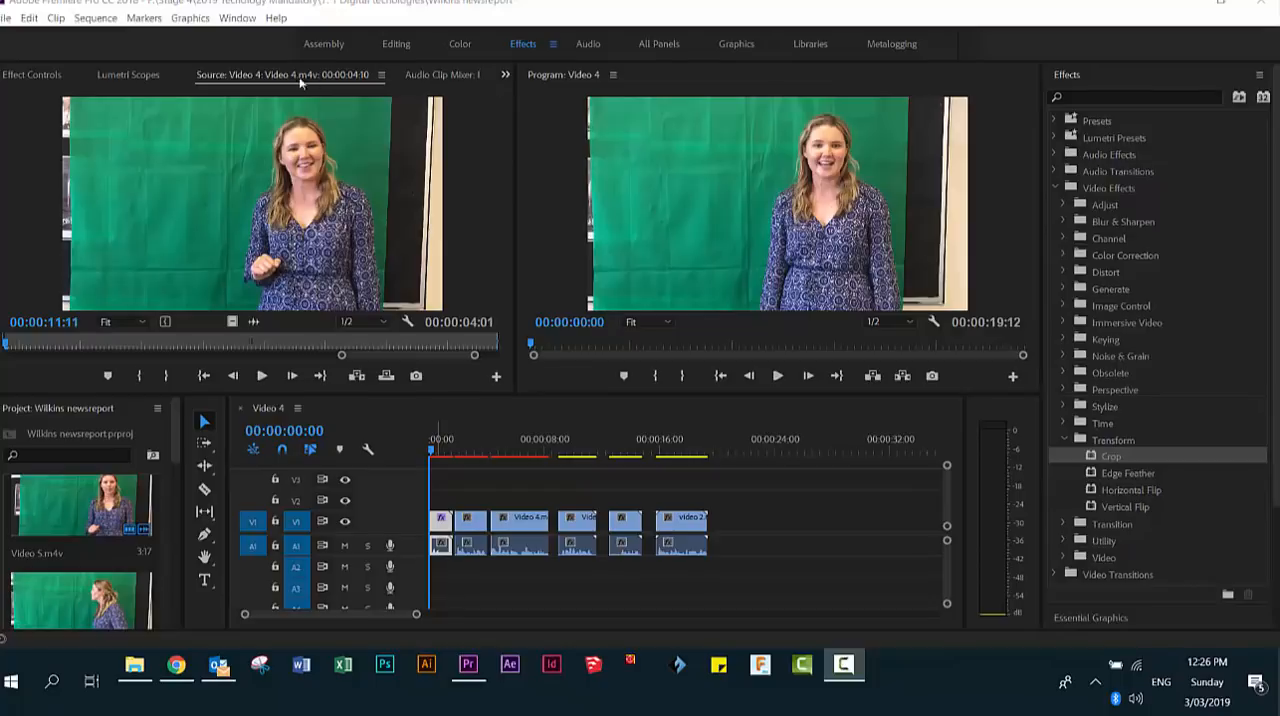
left_click(22, 76)
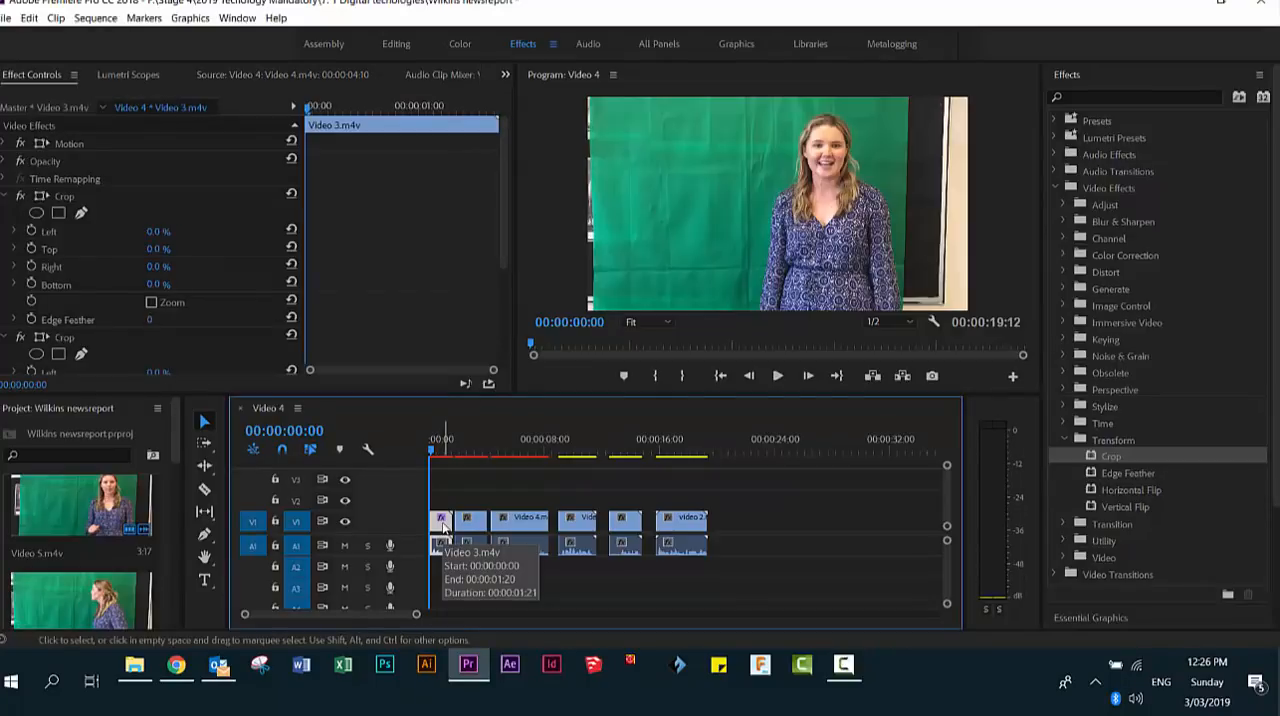
left_click(445, 528)
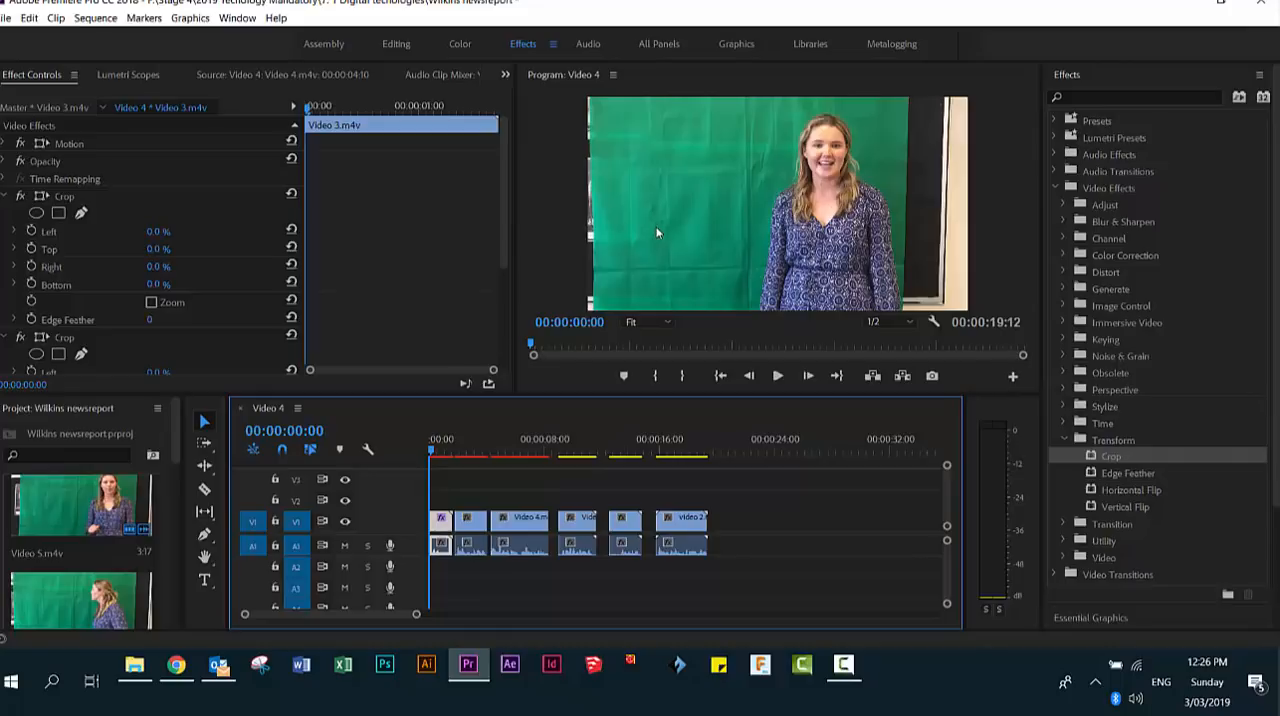
- Set the first clip's Crop to 2% on the left and 18% on the right, and play it back
left_click(156, 232)
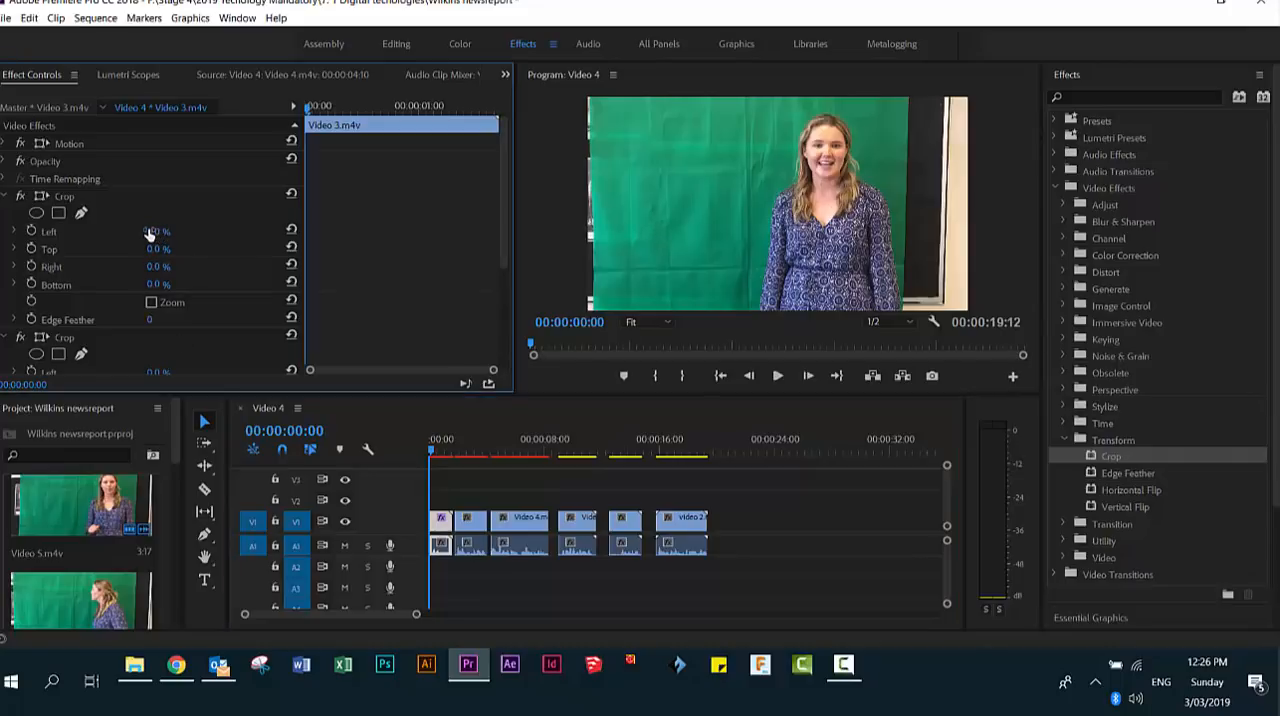
mouse_move(146, 233)
left_mouse_down()
mouse_move(183, 231)
mouse_move(151, 236)
left_mouse_up()
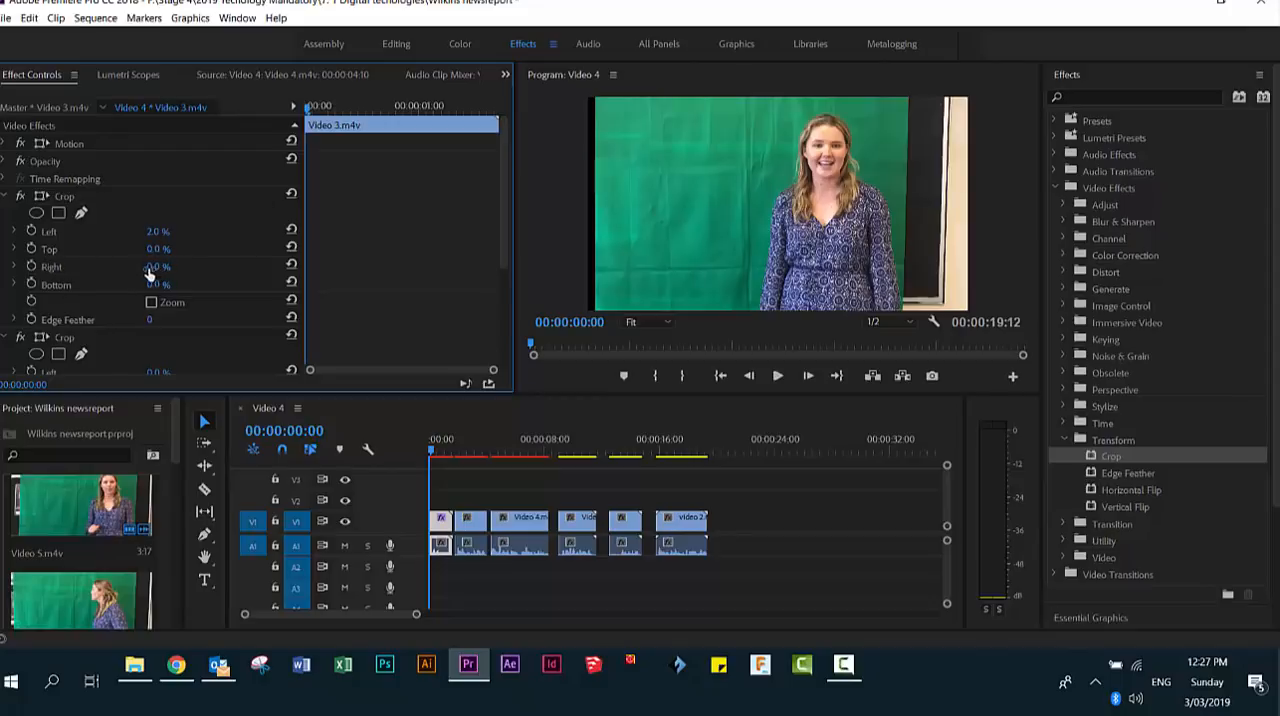
left_click_drag(142, 270, 159, 274)
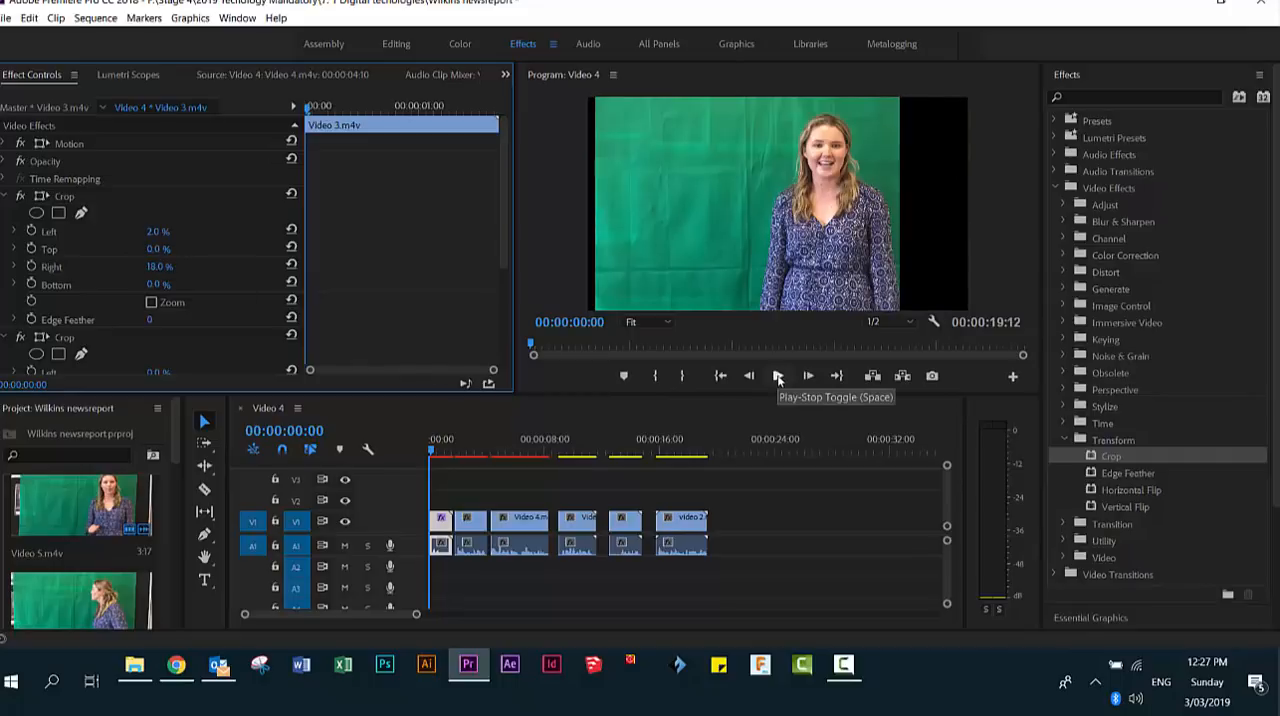
left_click(778, 377)
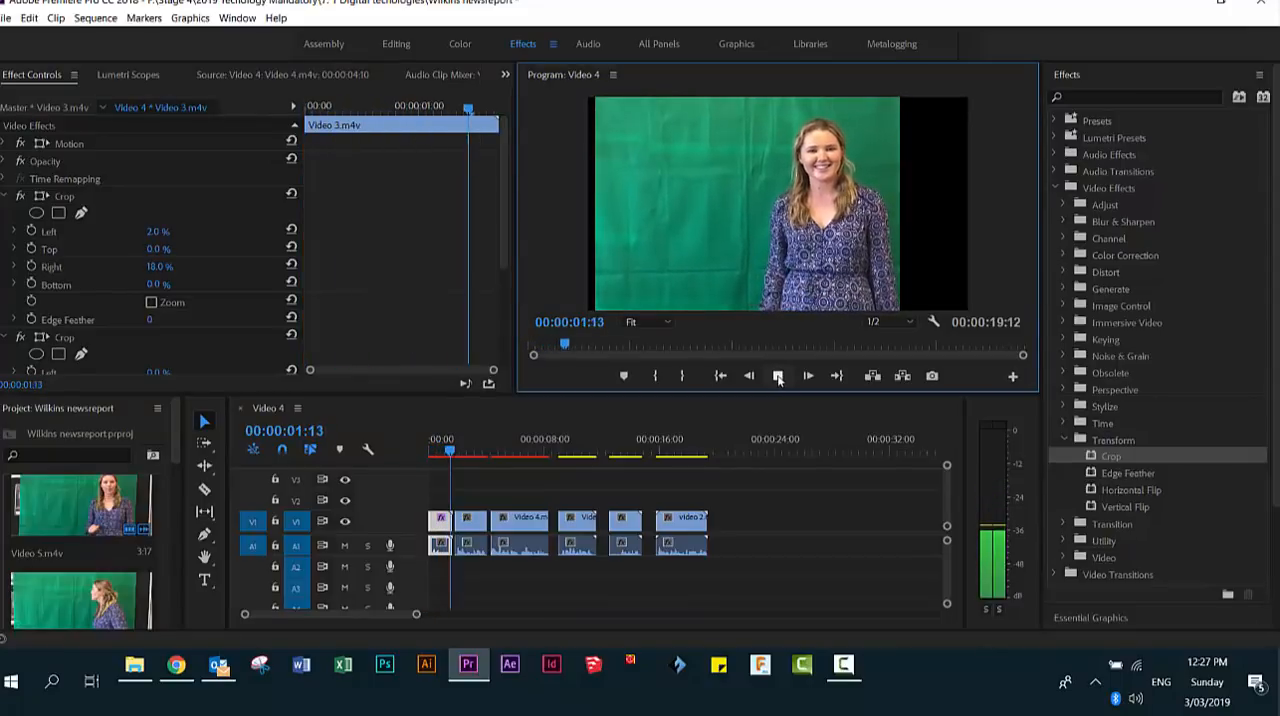
left_click(778, 377)
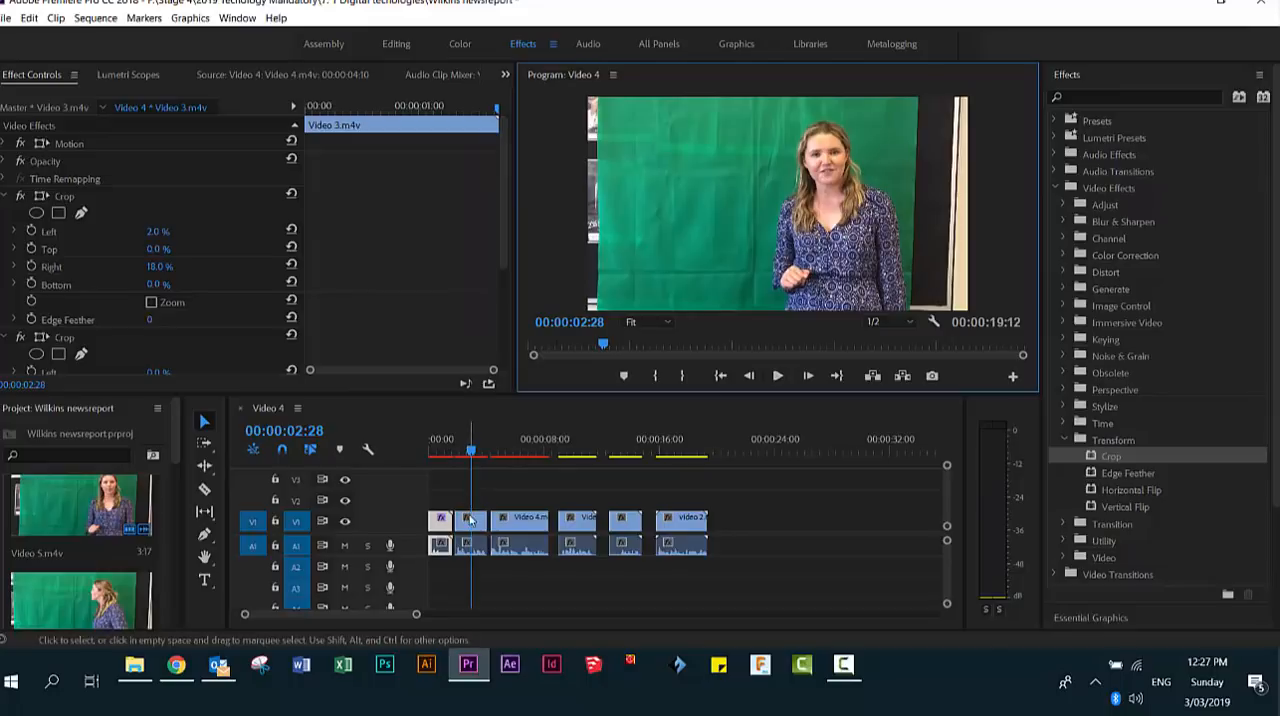
- Apply the Crop effect to the second clip on V1 and park the playhead within it at 00:00:02:08
left_click(473, 526)
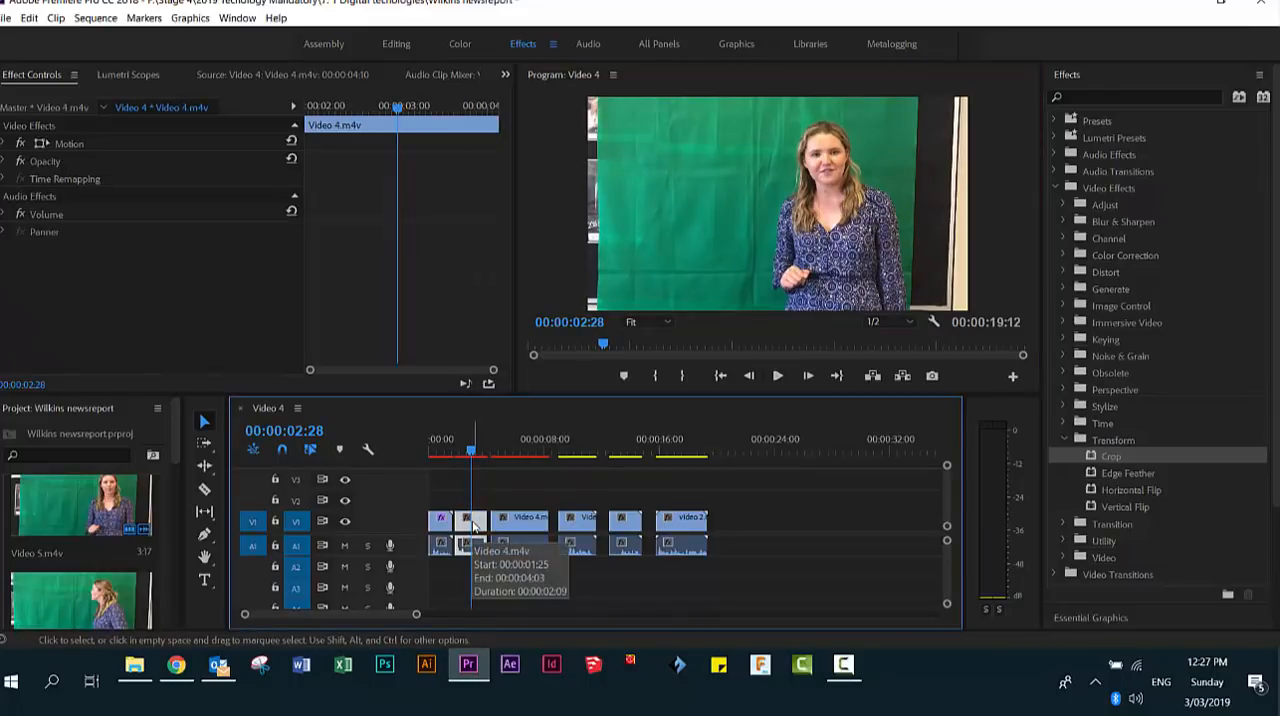
left_click(1113, 456)
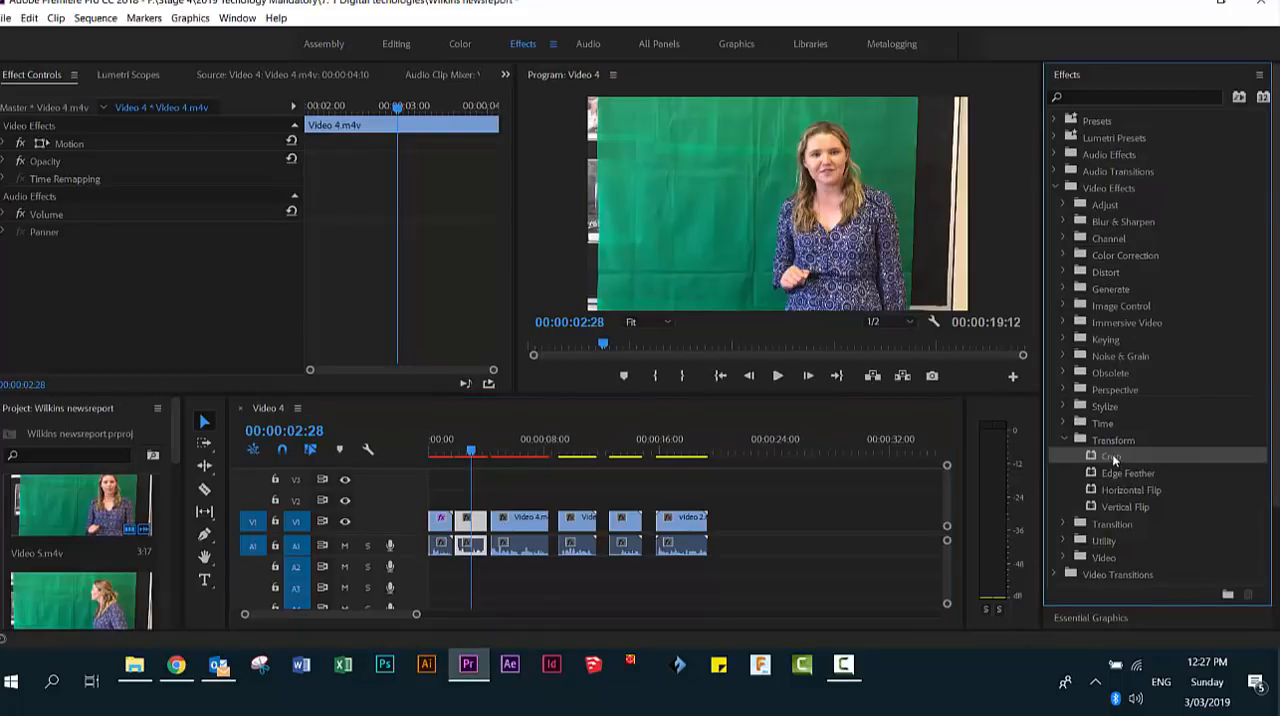
left_click_drag(1113, 457, 476, 533)
left_click_drag(473, 452, 457, 452)
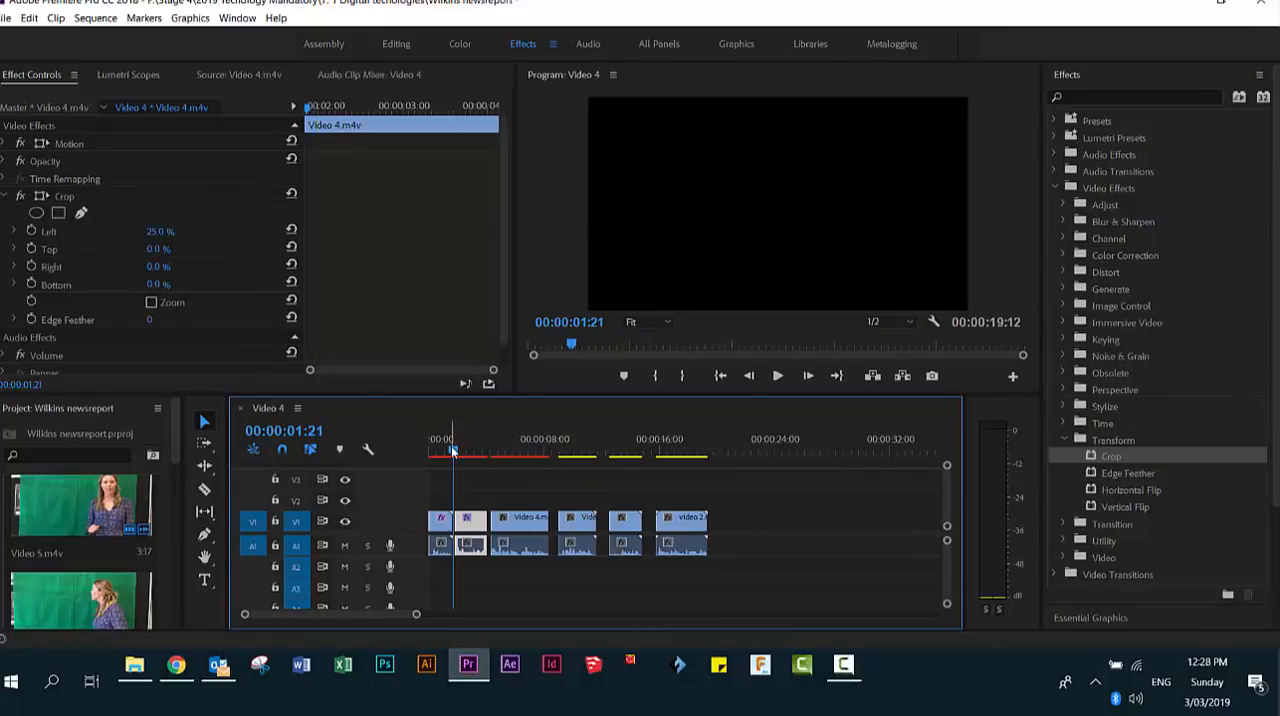
left_click_drag(452, 451, 460, 451)
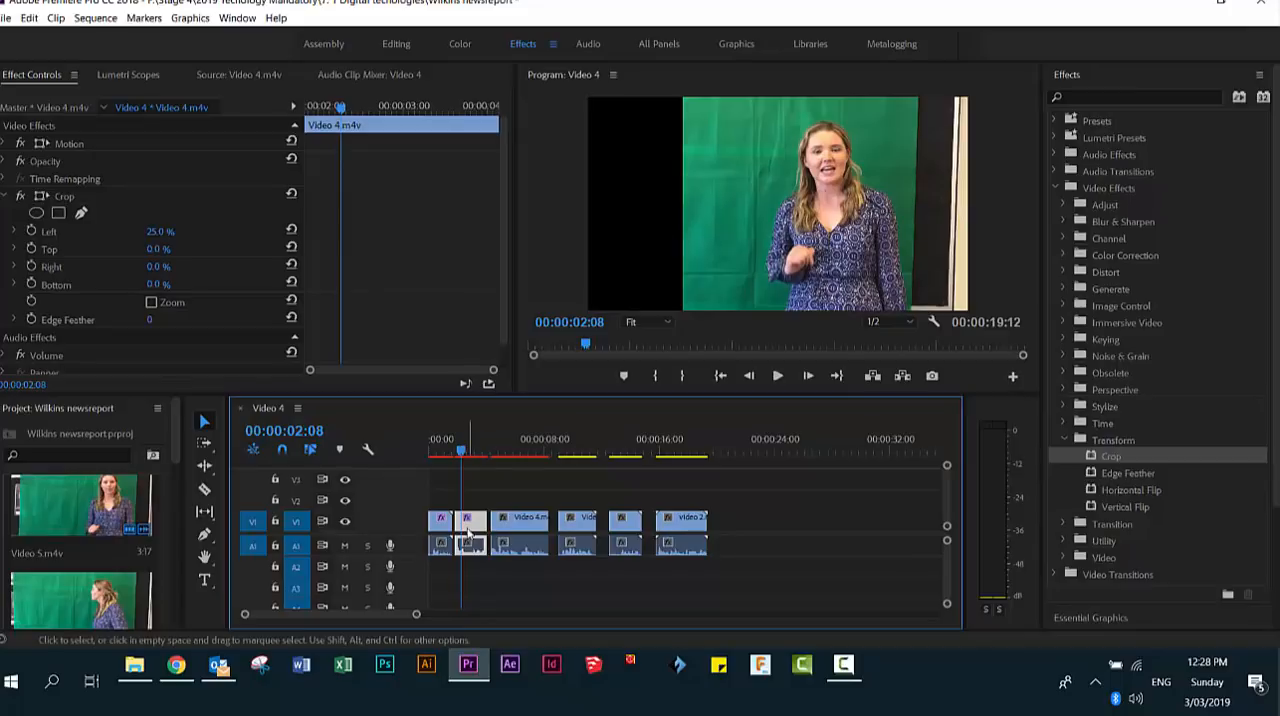
- Set the second clip's Crop to 4% on the left and 18% on the right, and play it back
left_click_drag(160, 236, 129, 241)
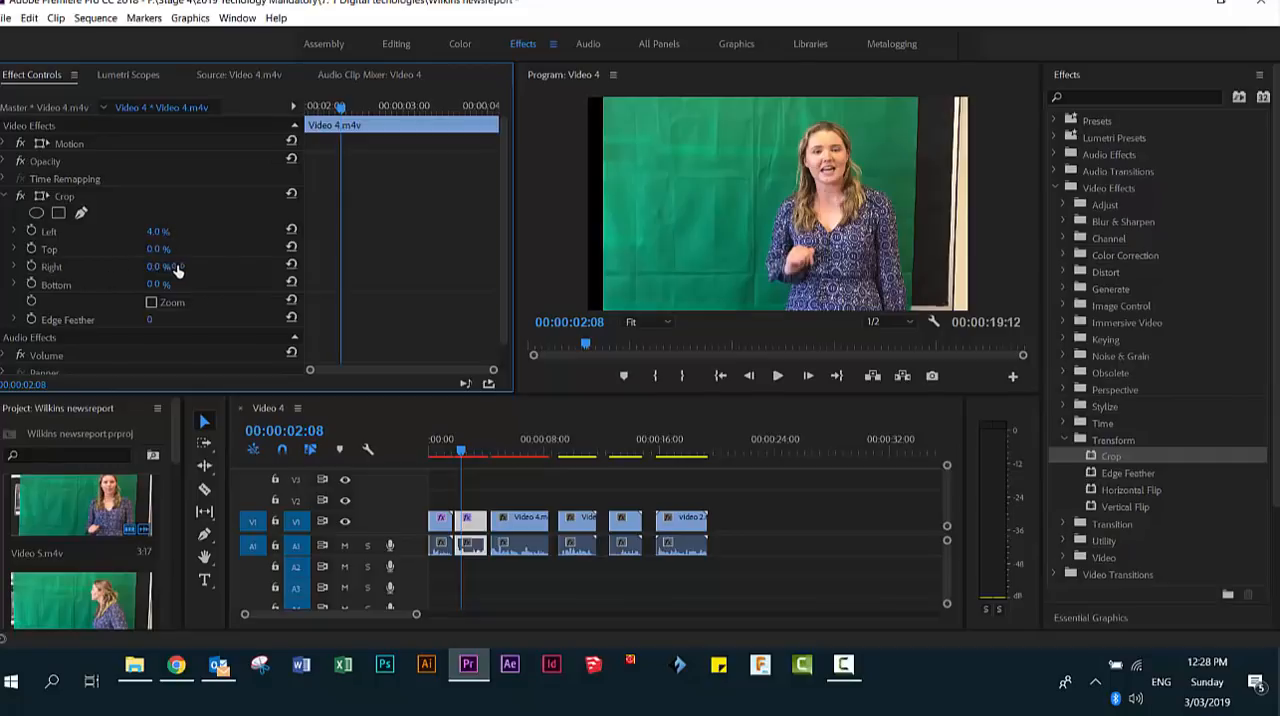
mouse_move(177, 262)
left_mouse_down()
mouse_move(205, 264)
mouse_move(158, 271)
left_mouse_up()
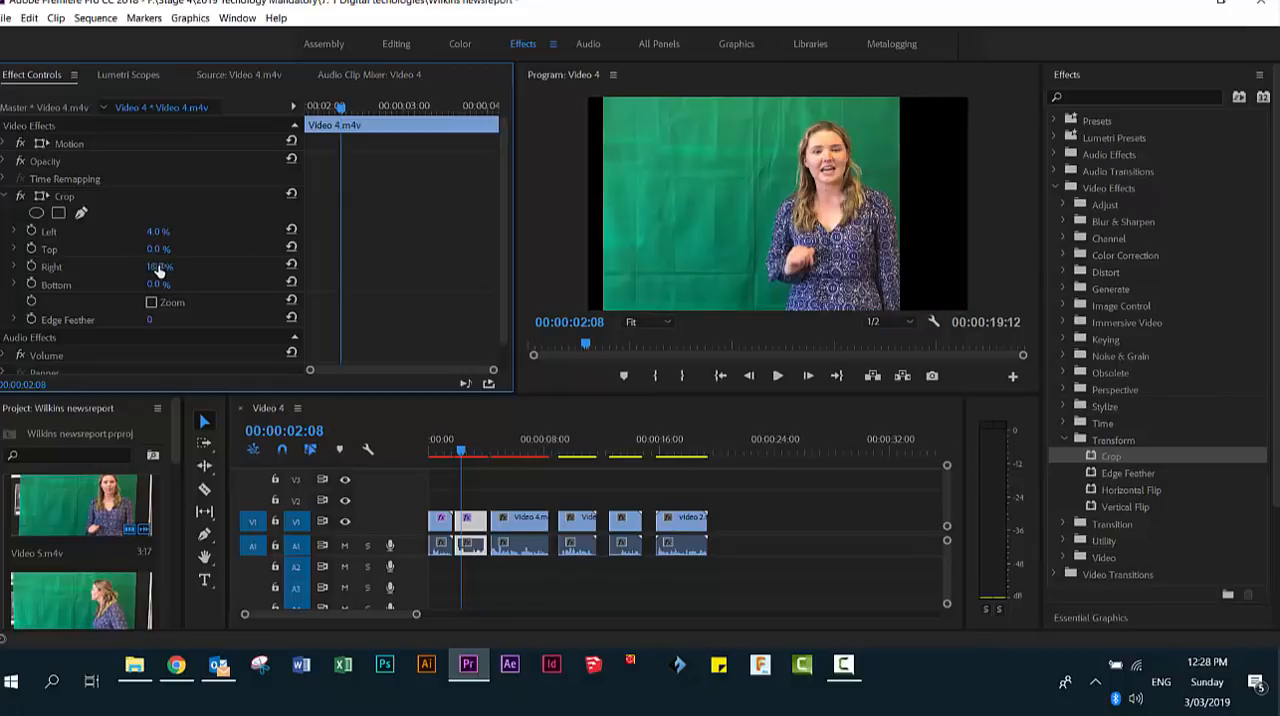
left_click(778, 377)
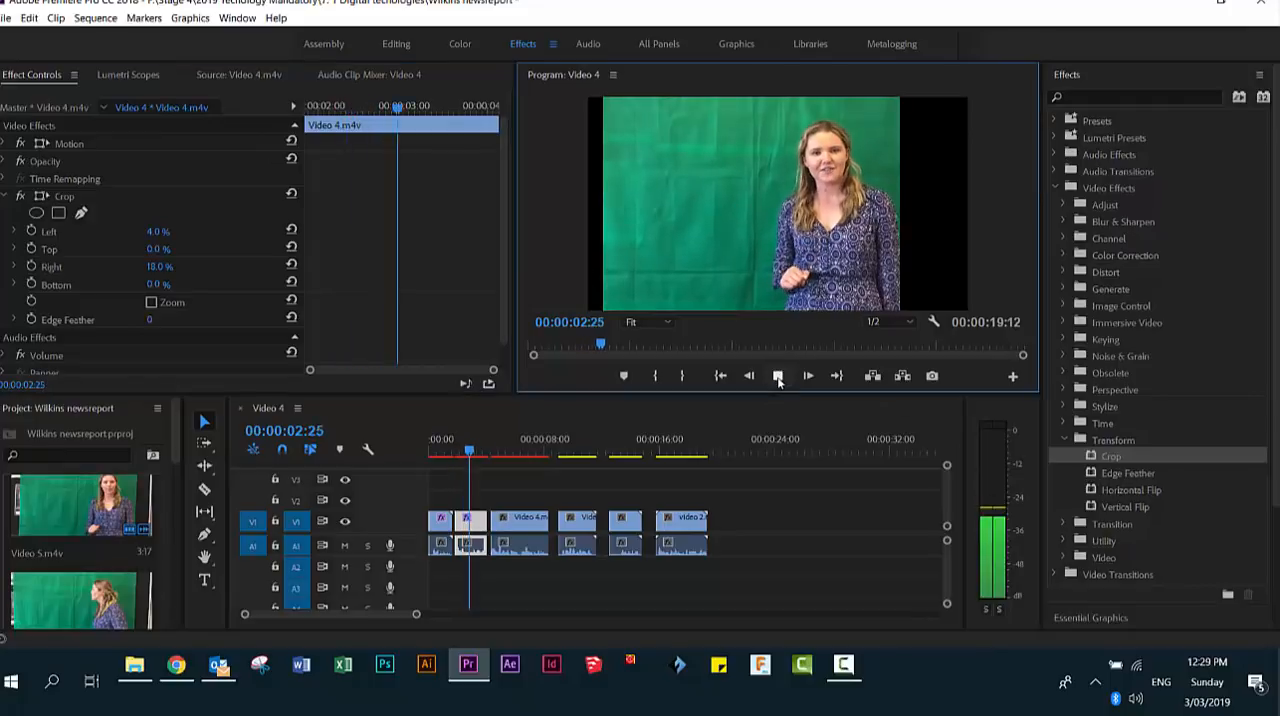
left_click(778, 377)
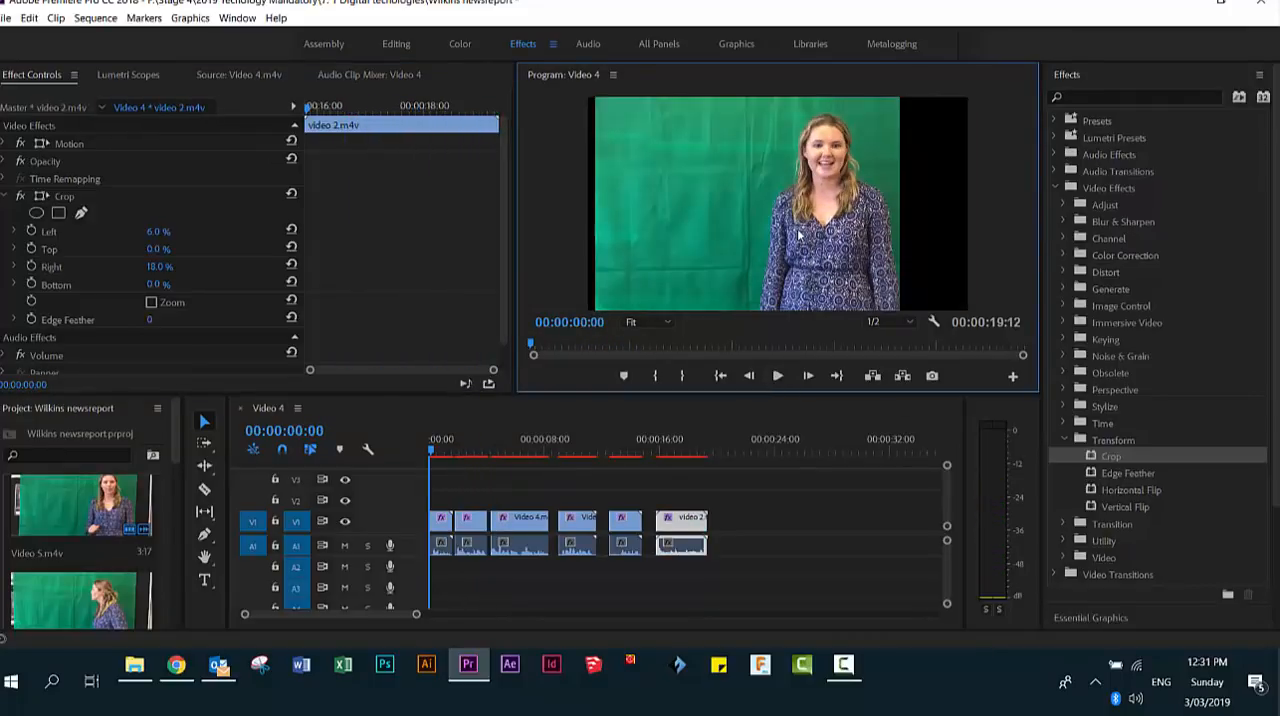
- Play the cropped sequence from the start, then replay the third clip and stop at 00:00:07:08
key("space")
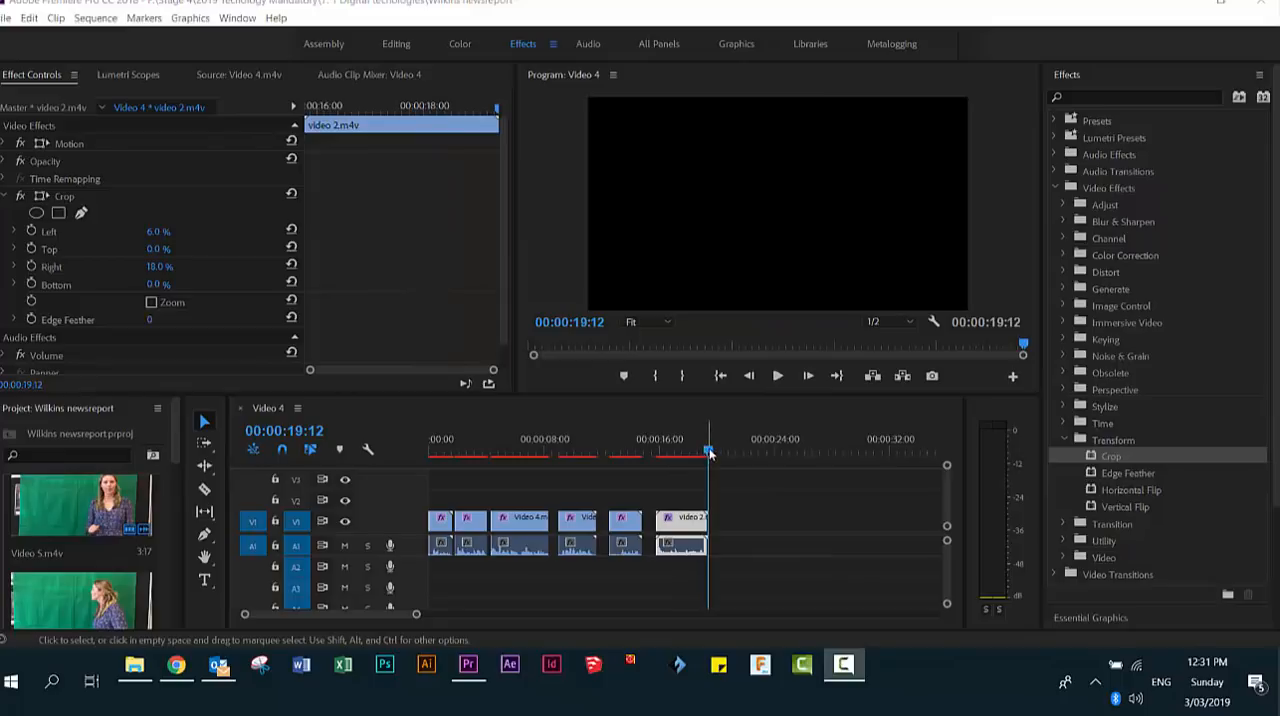
left_click_drag(708, 452, 517, 456)
key("space")
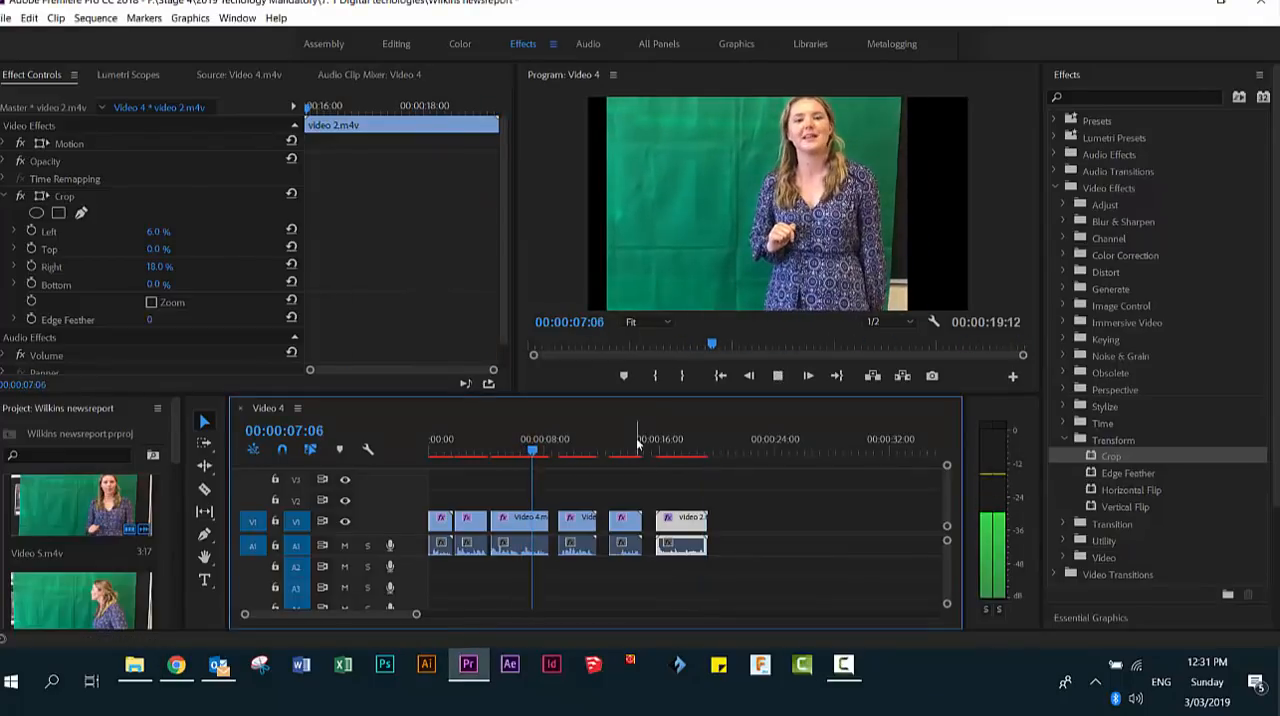
key("space")
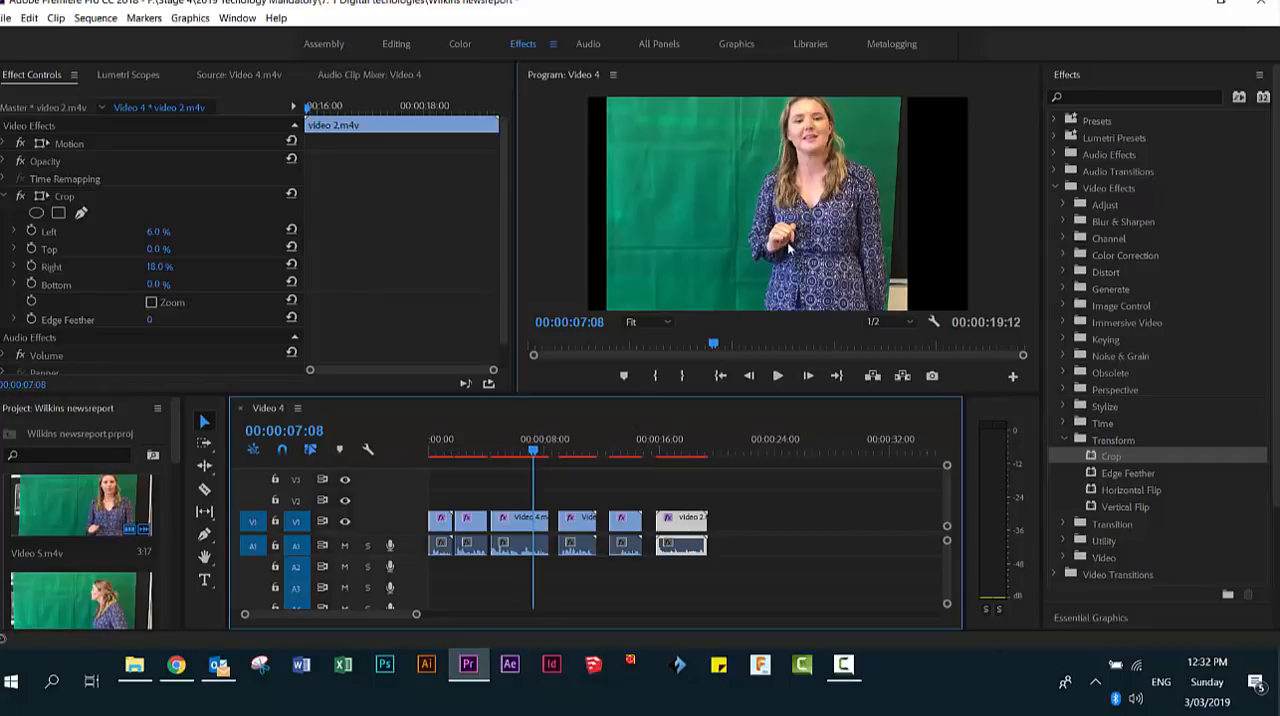
- Set the third clip's right Crop value to 23% and play the clip back from its beginning
left_click(516, 527)
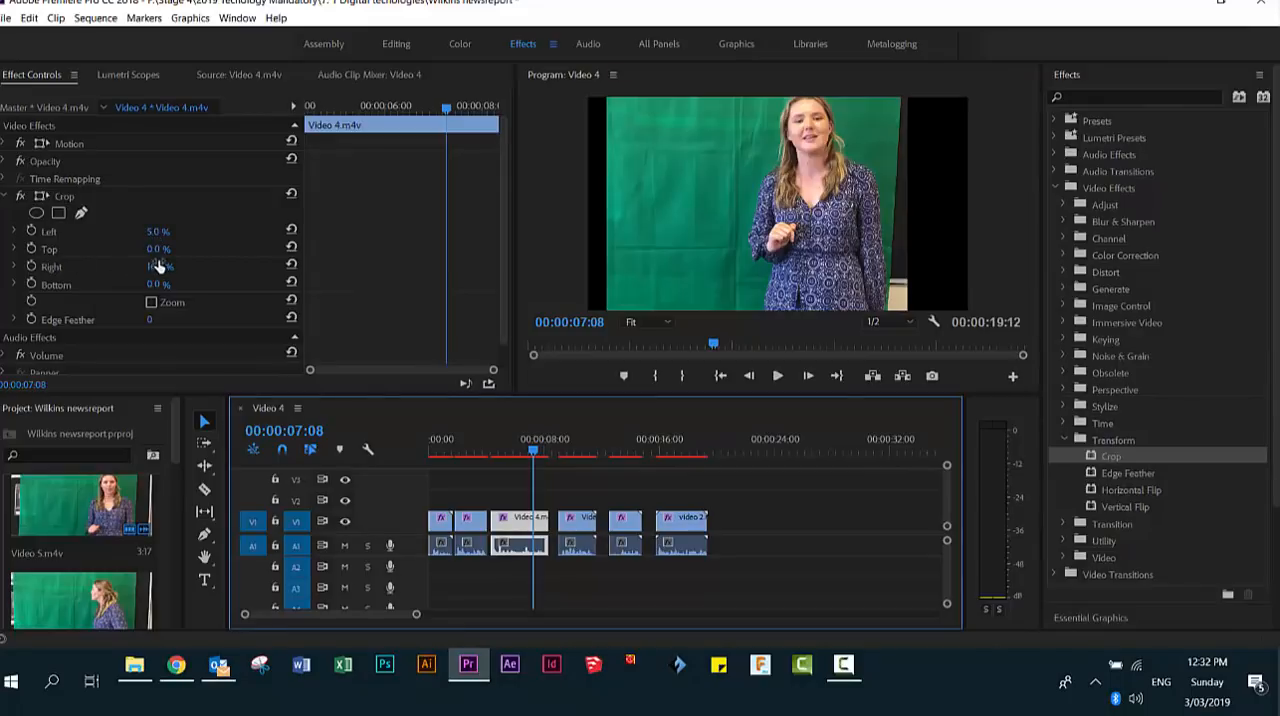
left_click_drag(158, 267, 149, 275)
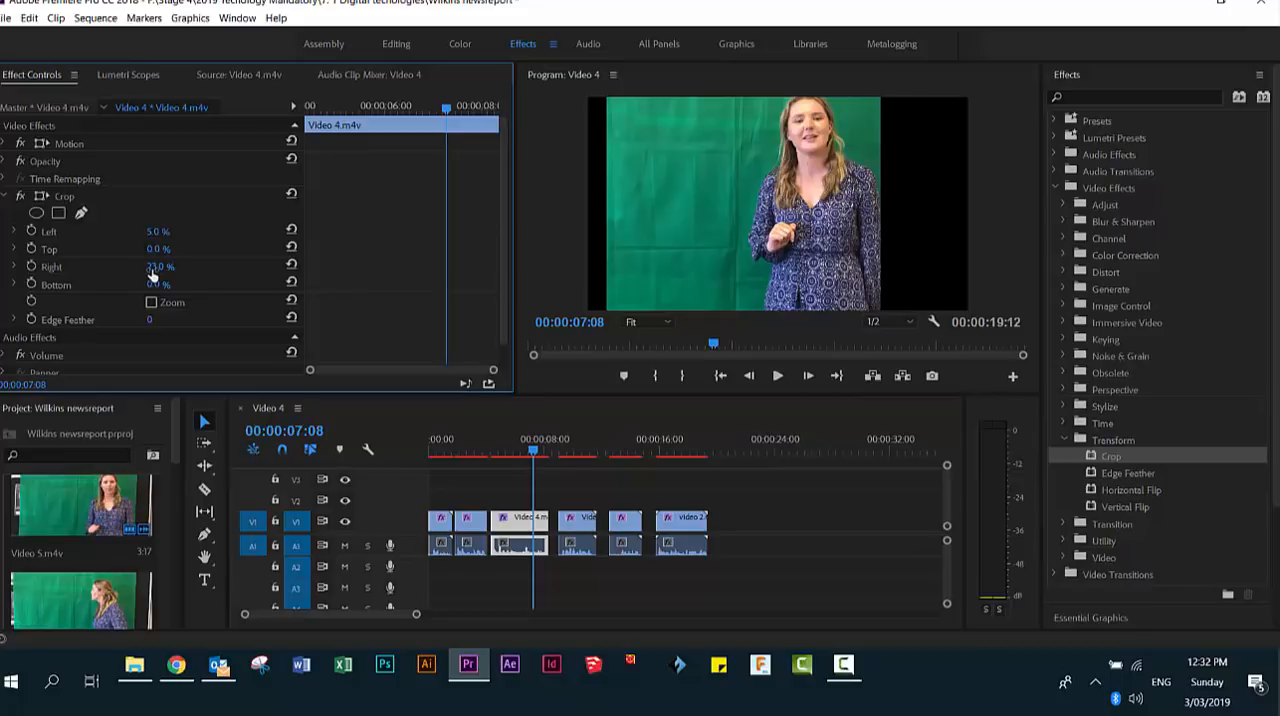
left_click_drag(536, 453, 494, 453)
left_click(776, 378)
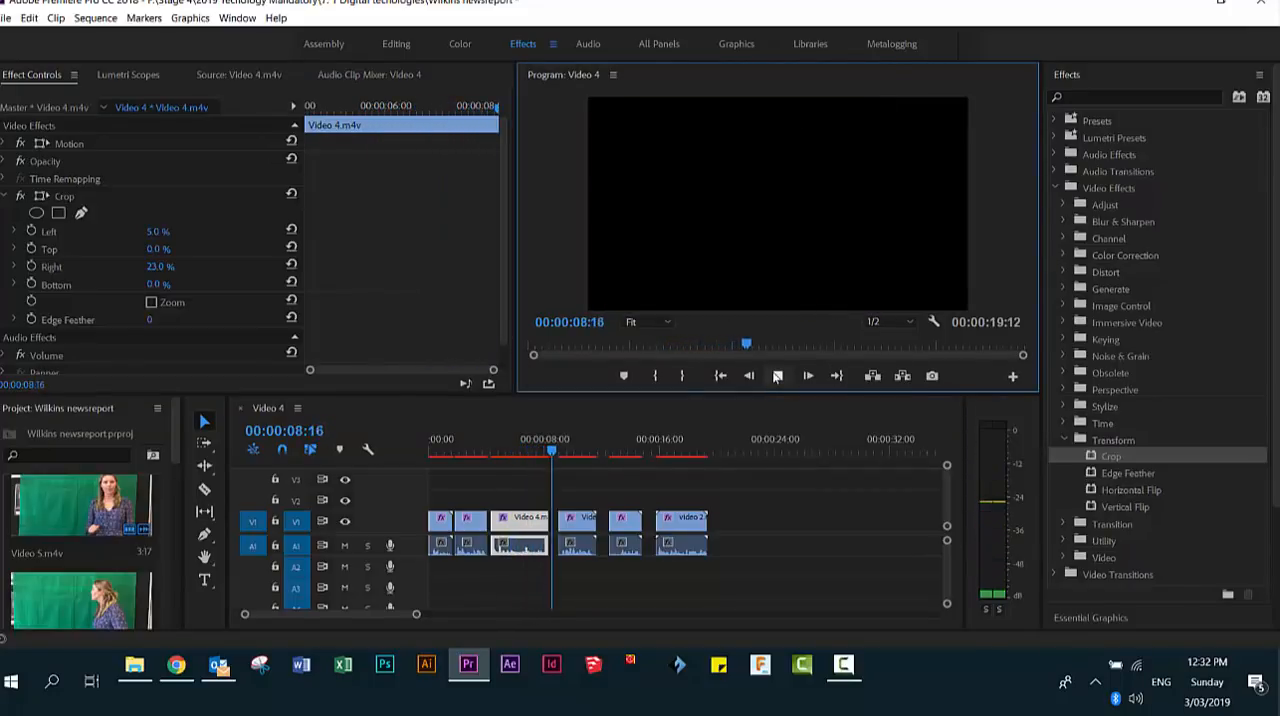
left_click(777, 376)
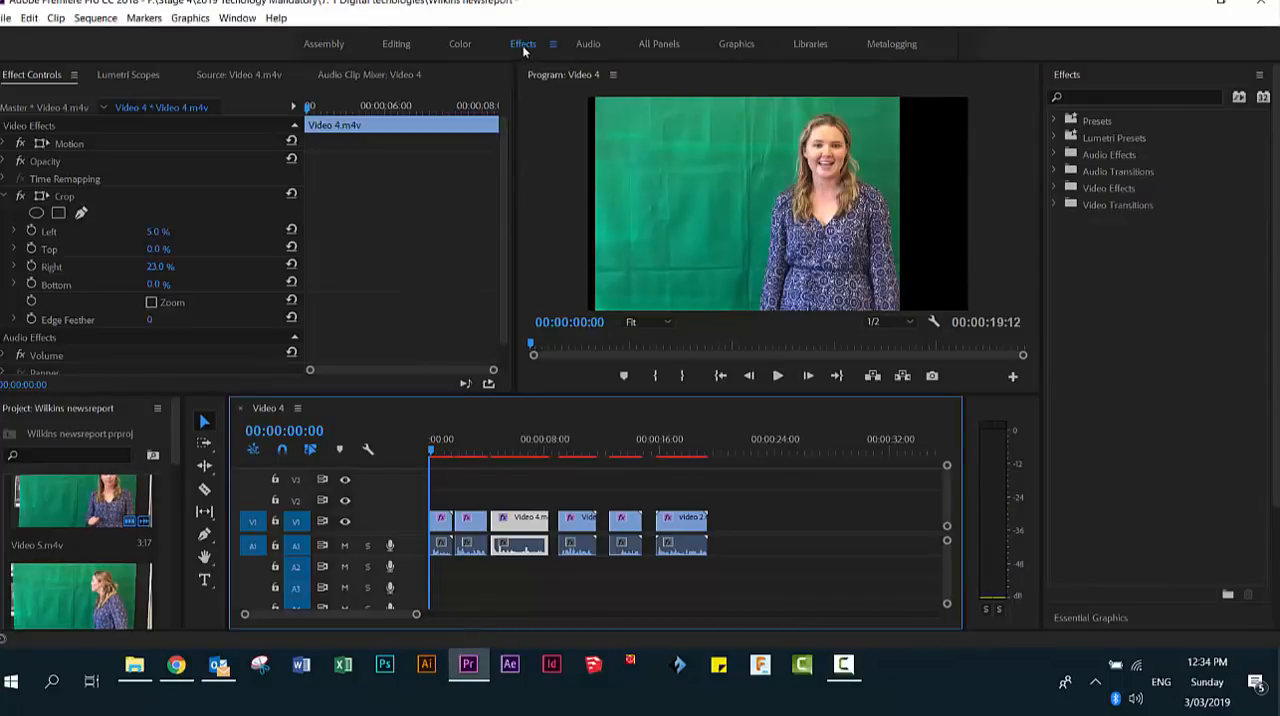
- Apply the Ultra Key effect from the Keying folder of Video Effects to the first clip on V1
left_click(1055, 187)
left_click(1057, 188)
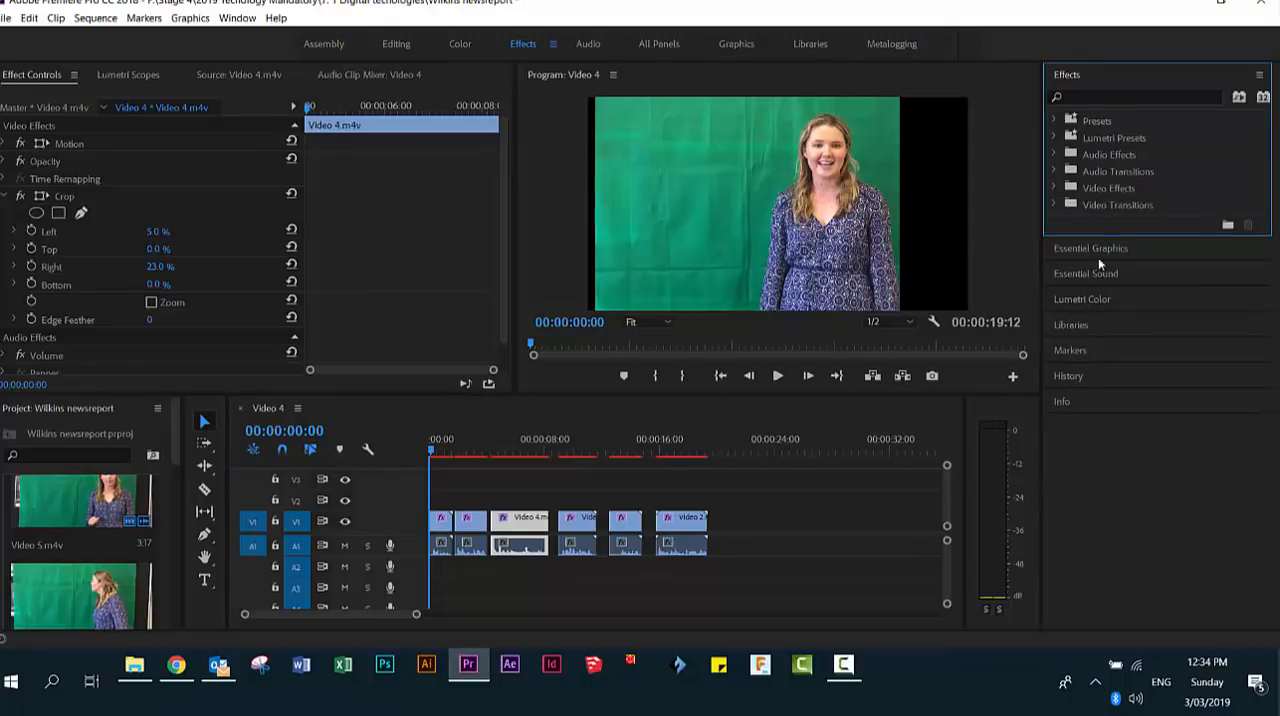
left_click(1054, 187)
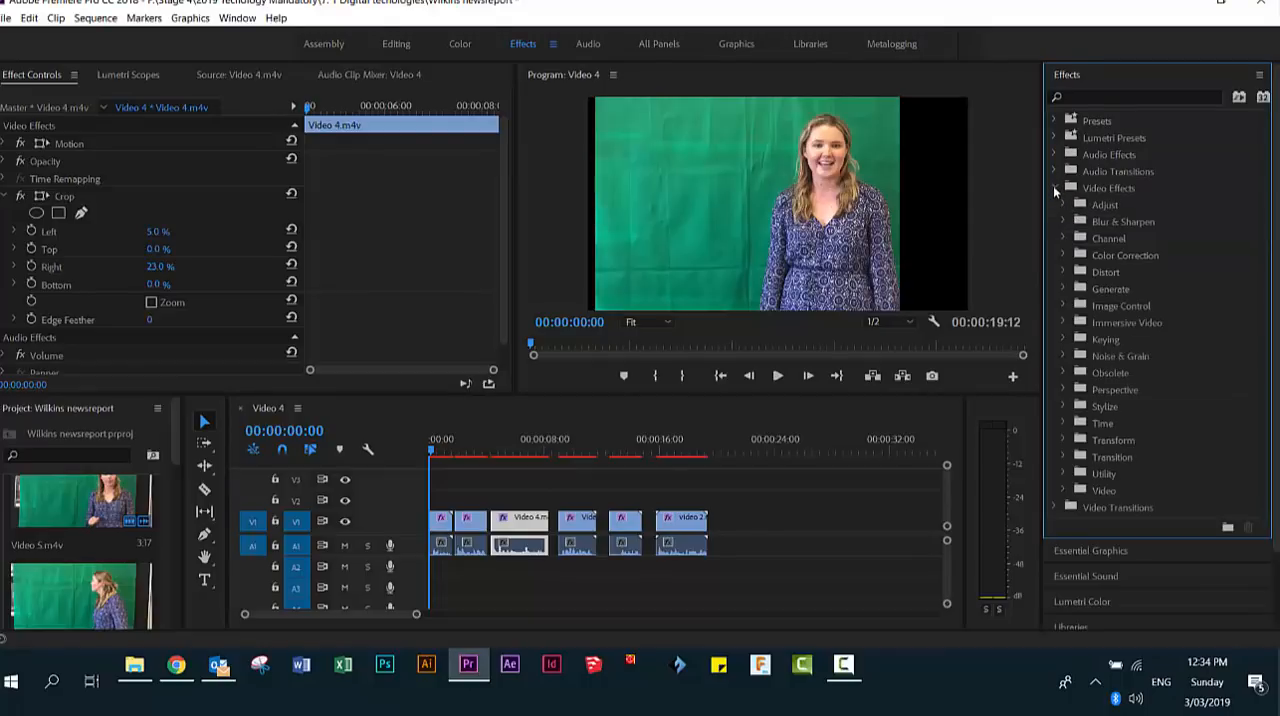
left_click(1063, 339)
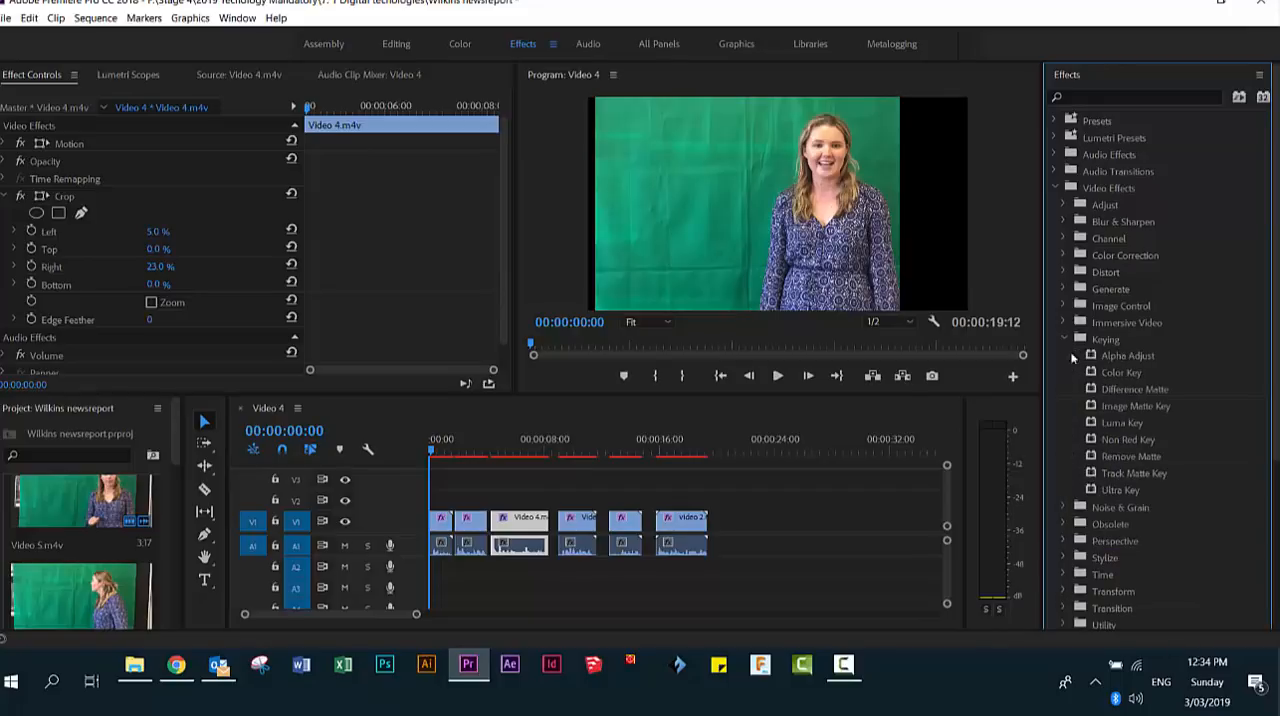
left_click(1116, 488)
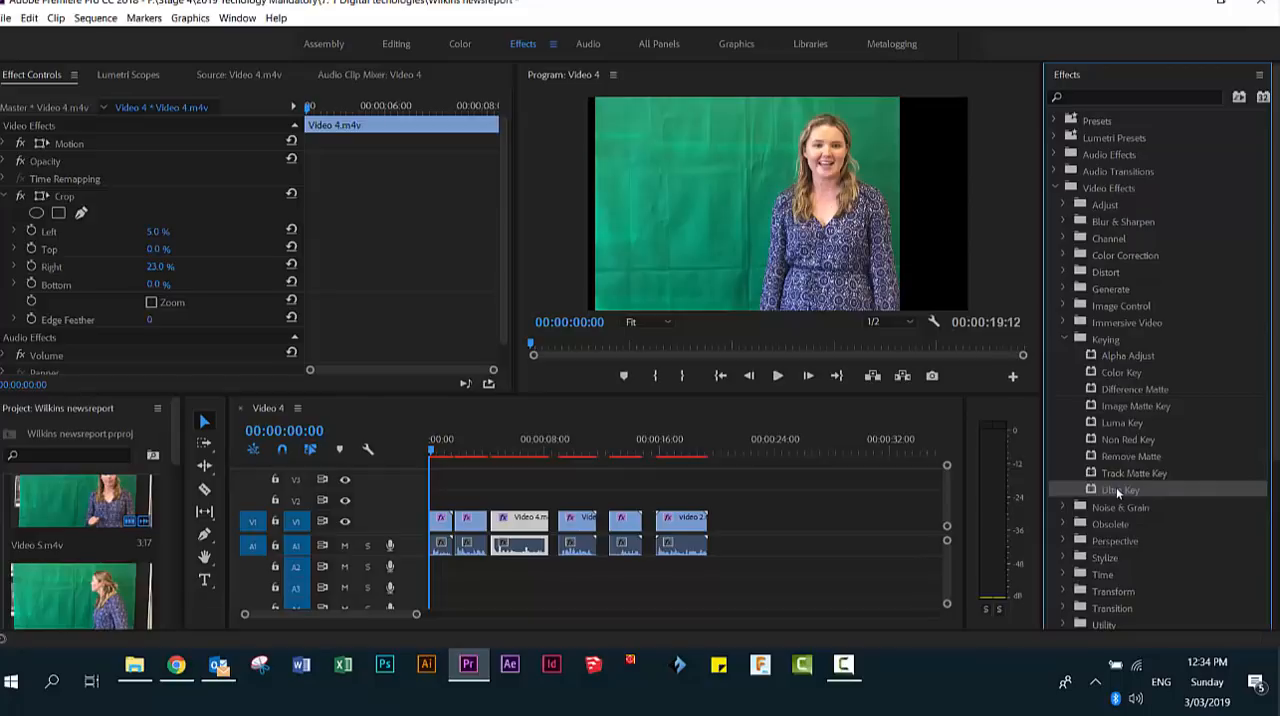
left_click_drag(1116, 487, 443, 518)
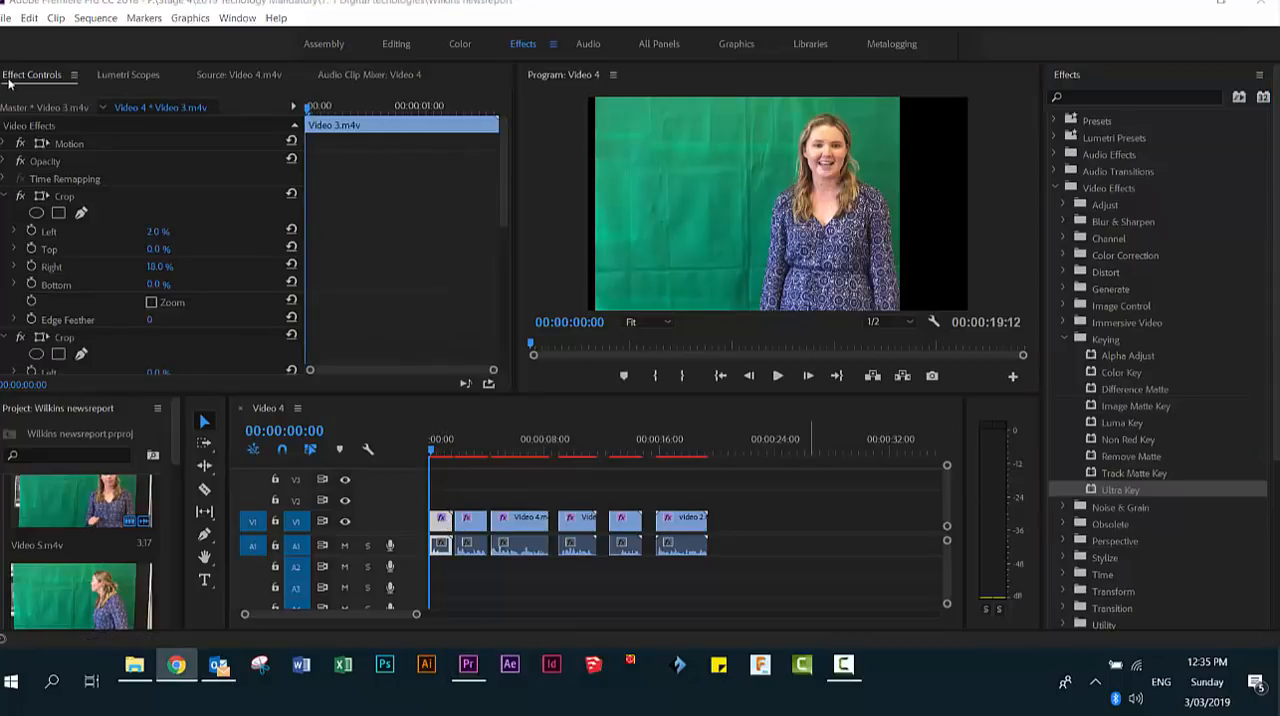
- Set the first clip's Ultra Key colour by sampling the green background in the program image
left_click(5, 197)
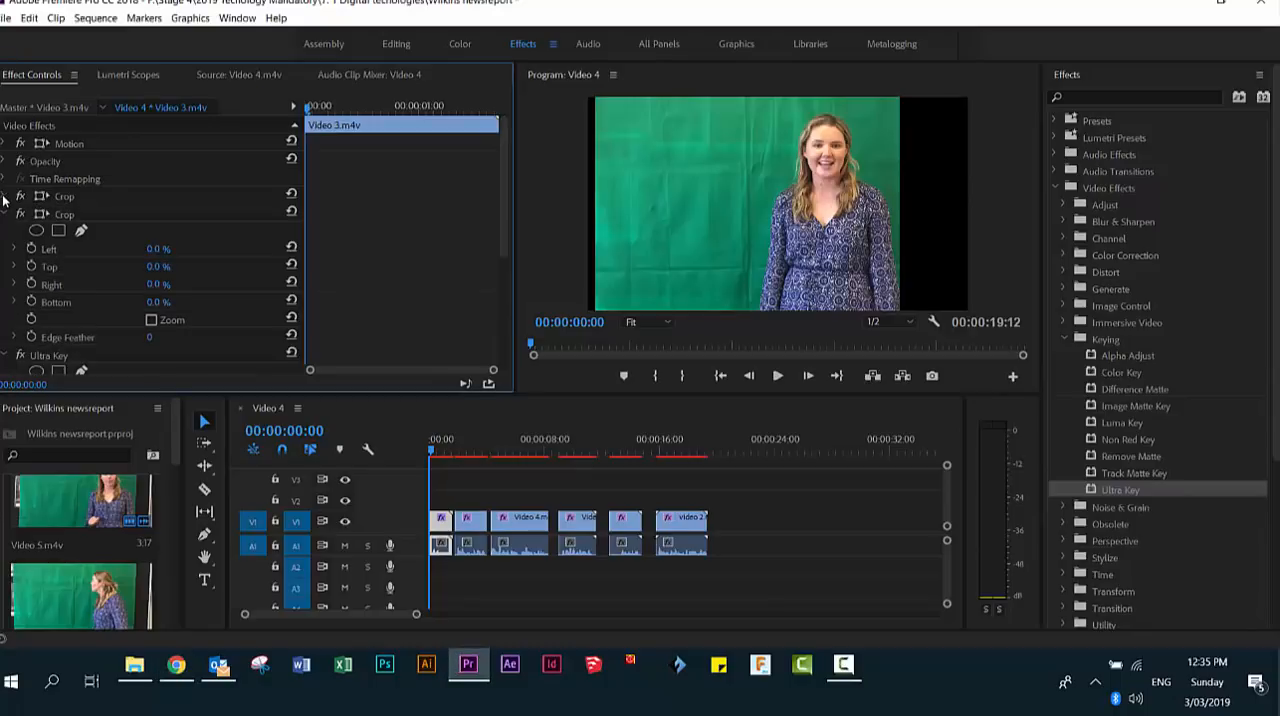
scroll(14, 248, "down", 2)
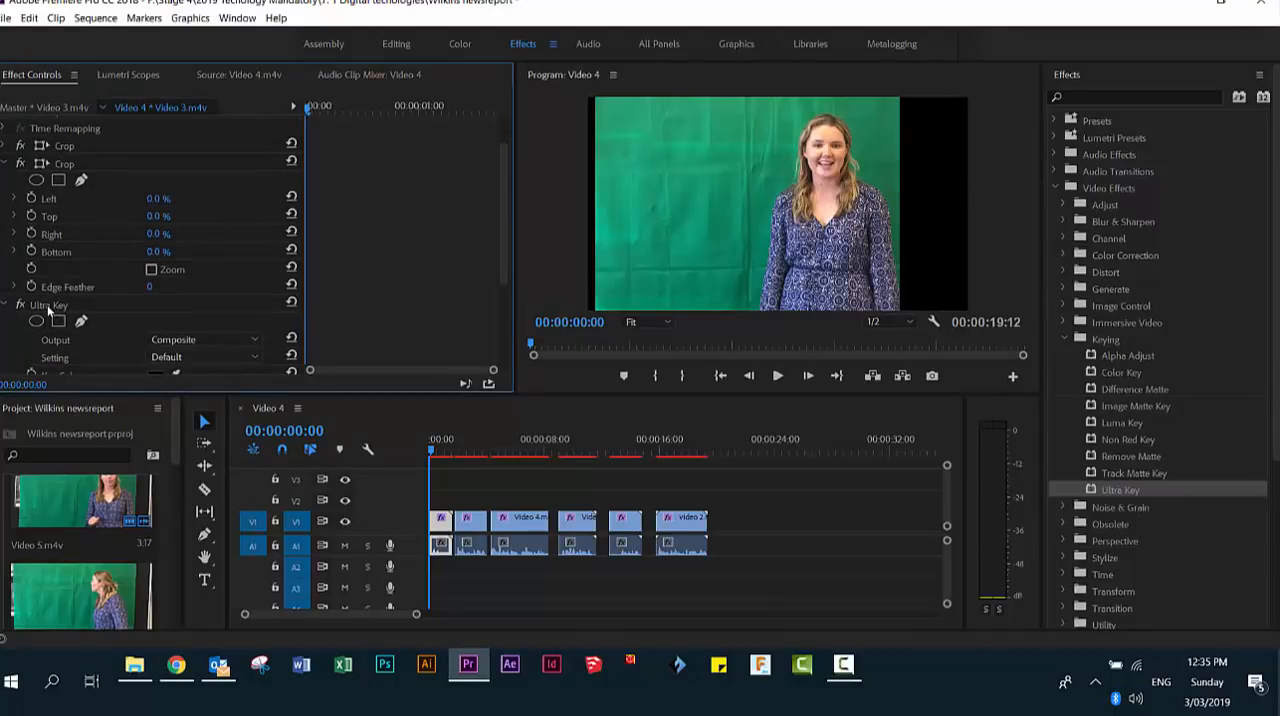
left_click(5, 163)
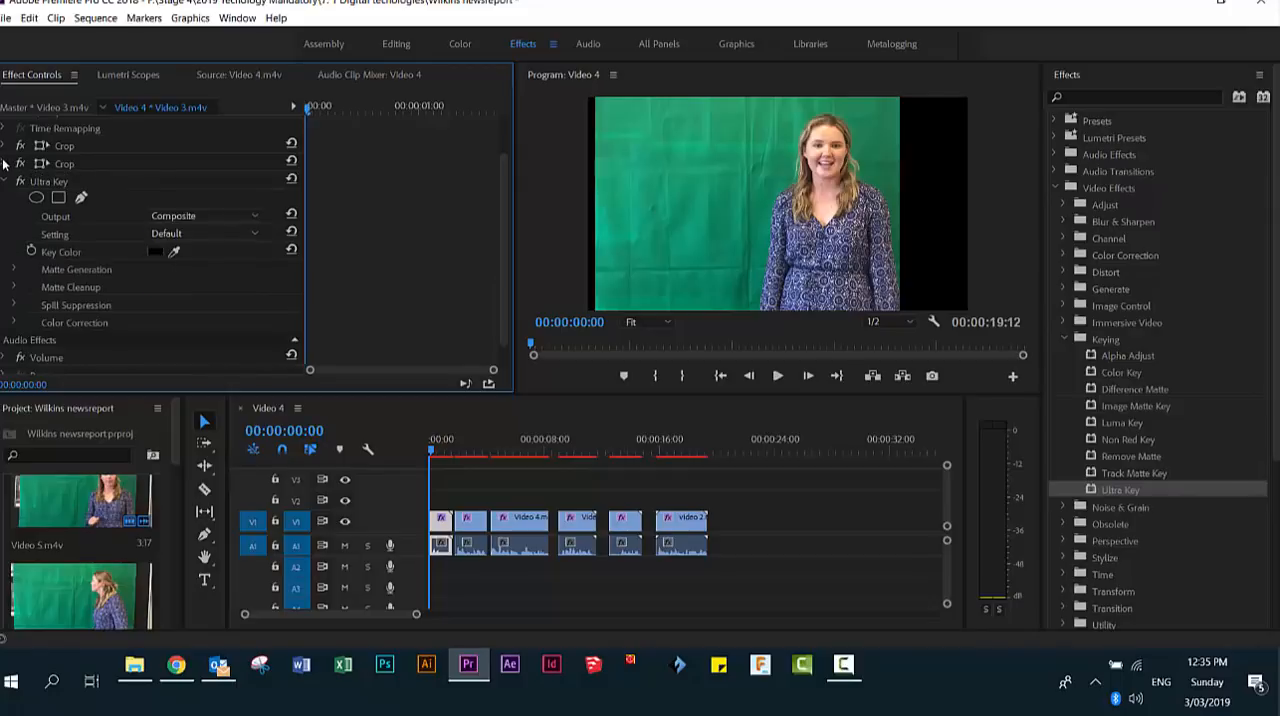
left_click(43, 183)
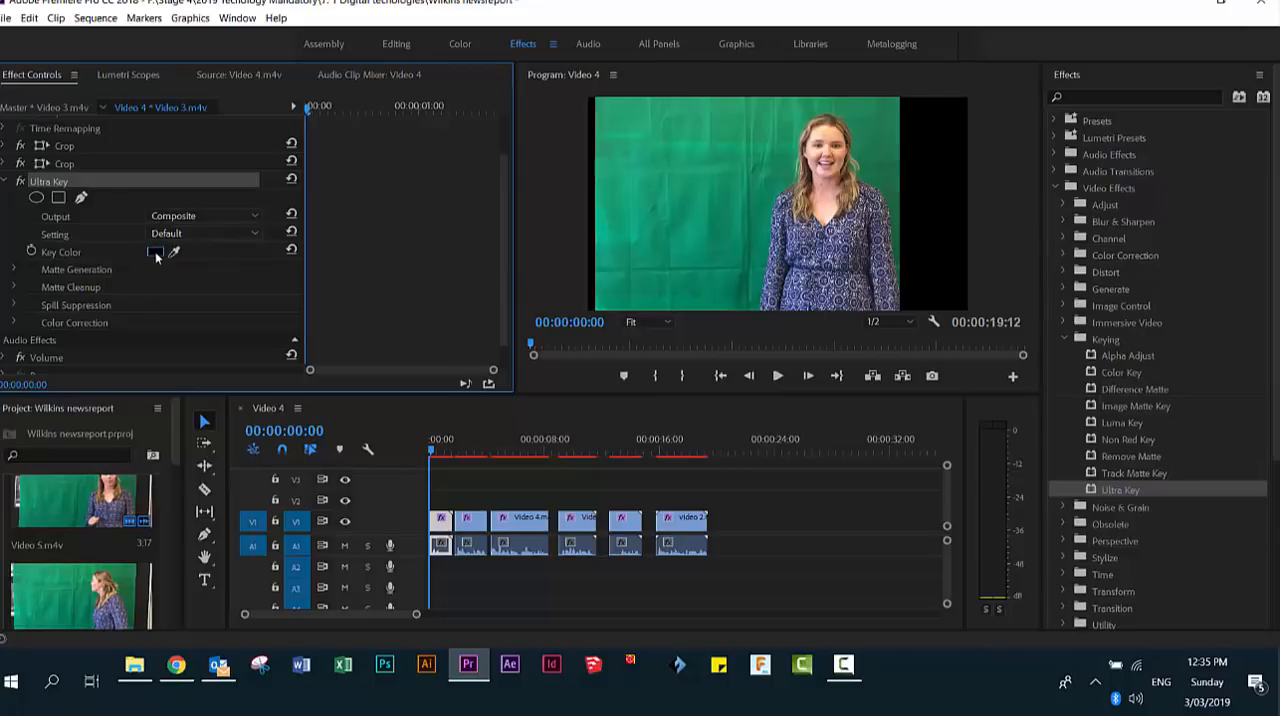
left_click(155, 251)
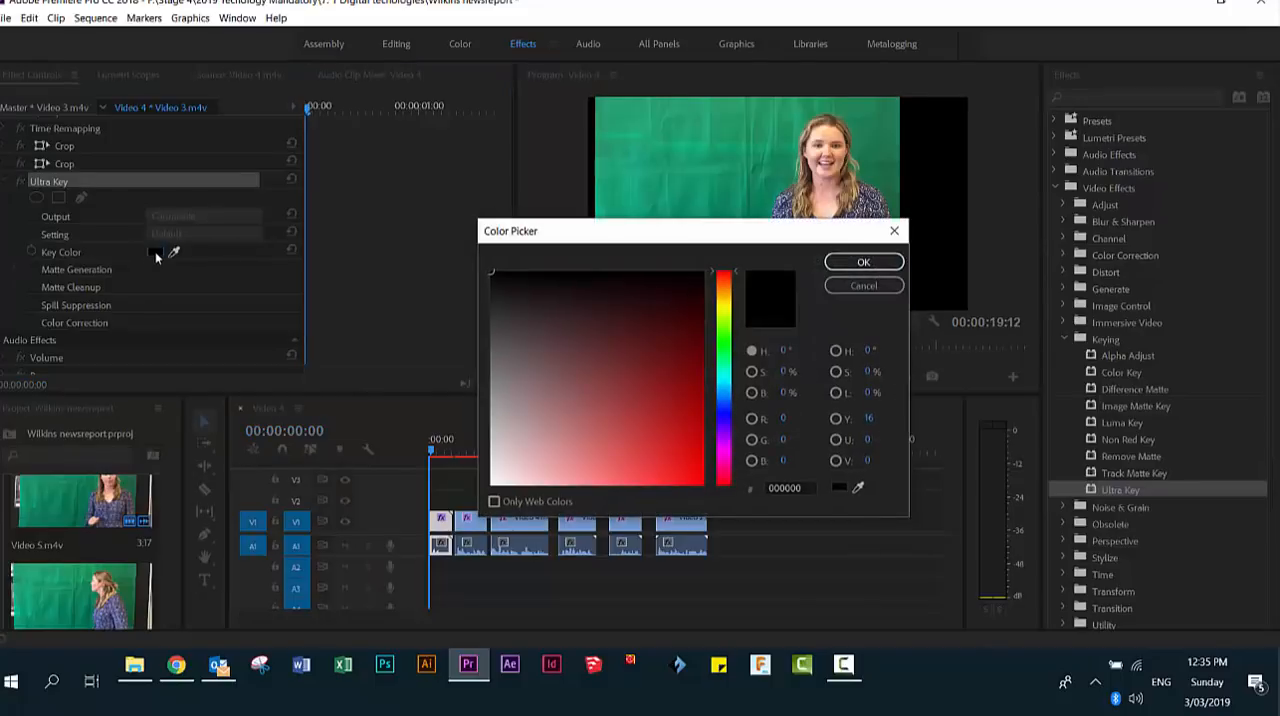
left_click(863, 262)
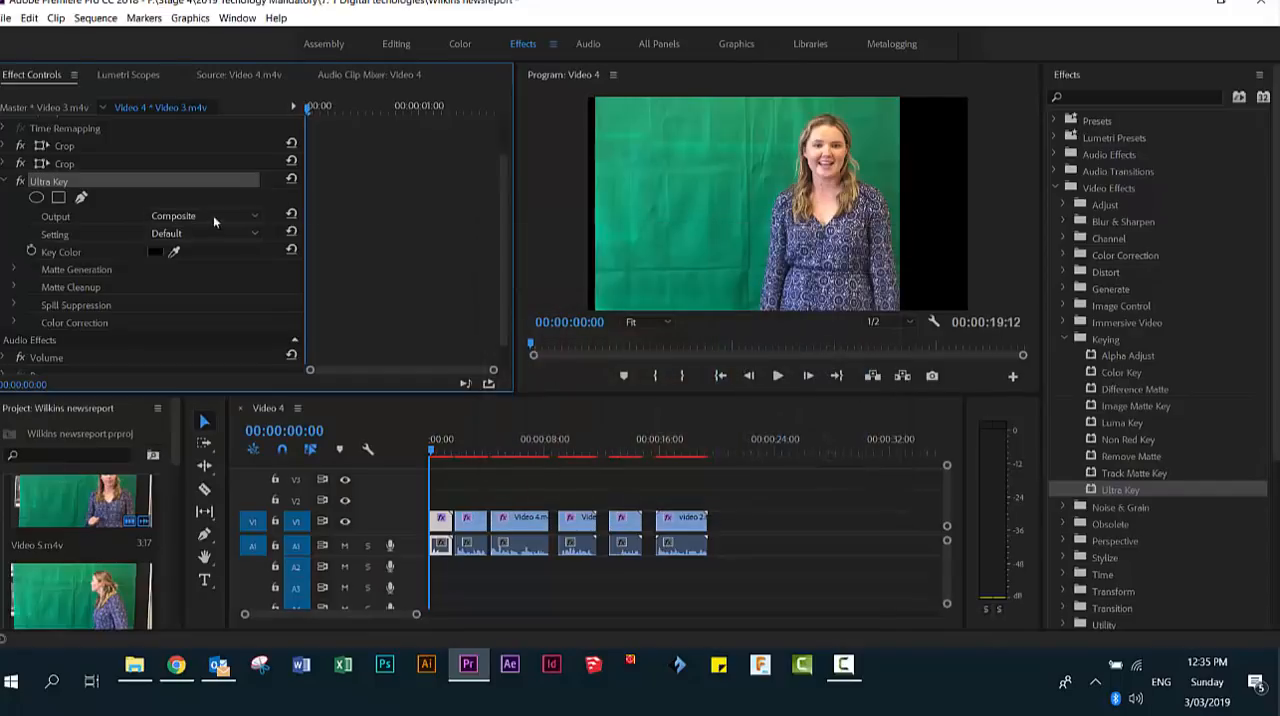
left_click(174, 251)
left_click(701, 181)
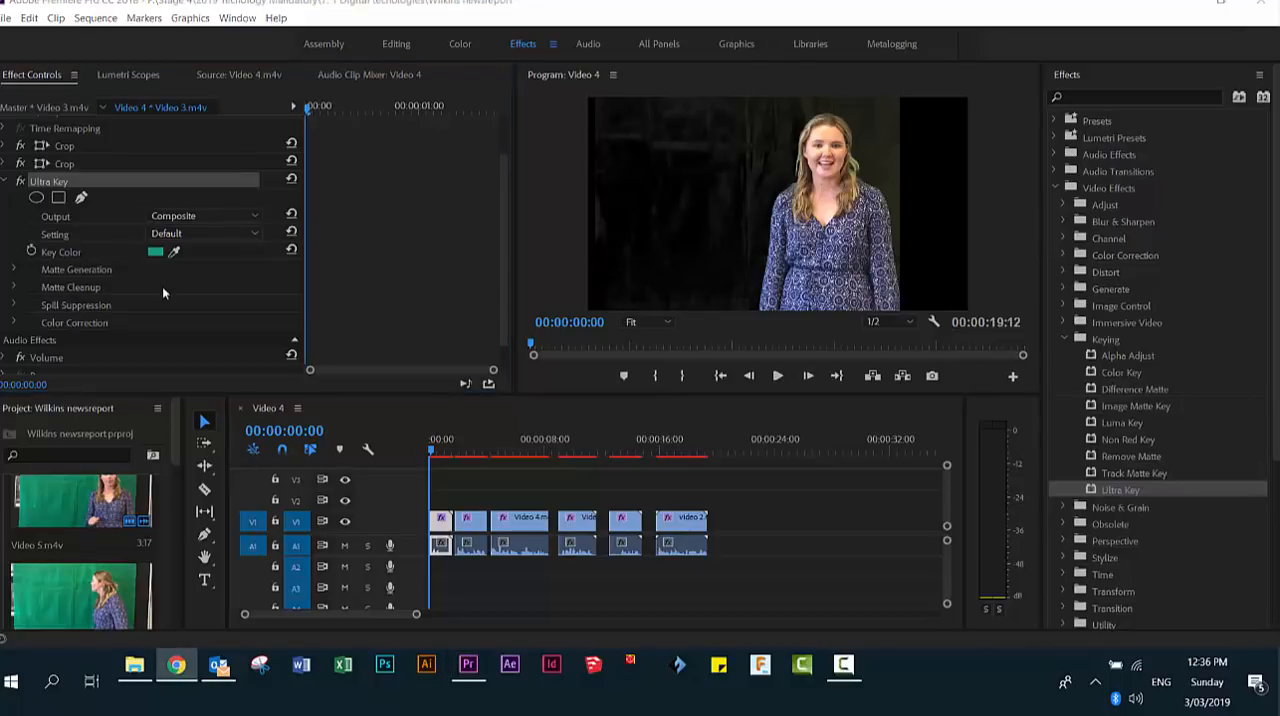
- Set the first clip's Ultra Key Setting to Aggressive and lower its Matte Generation Shadow value
left_click(55, 237)
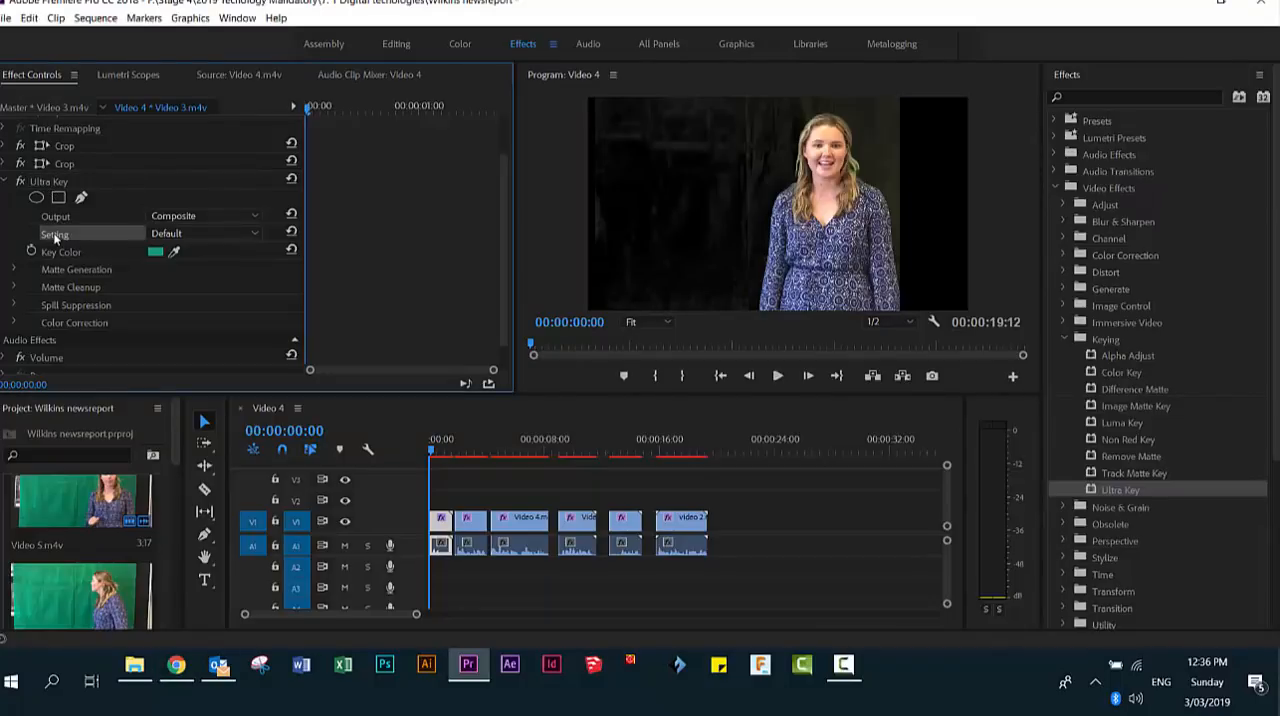
left_click(253, 233)
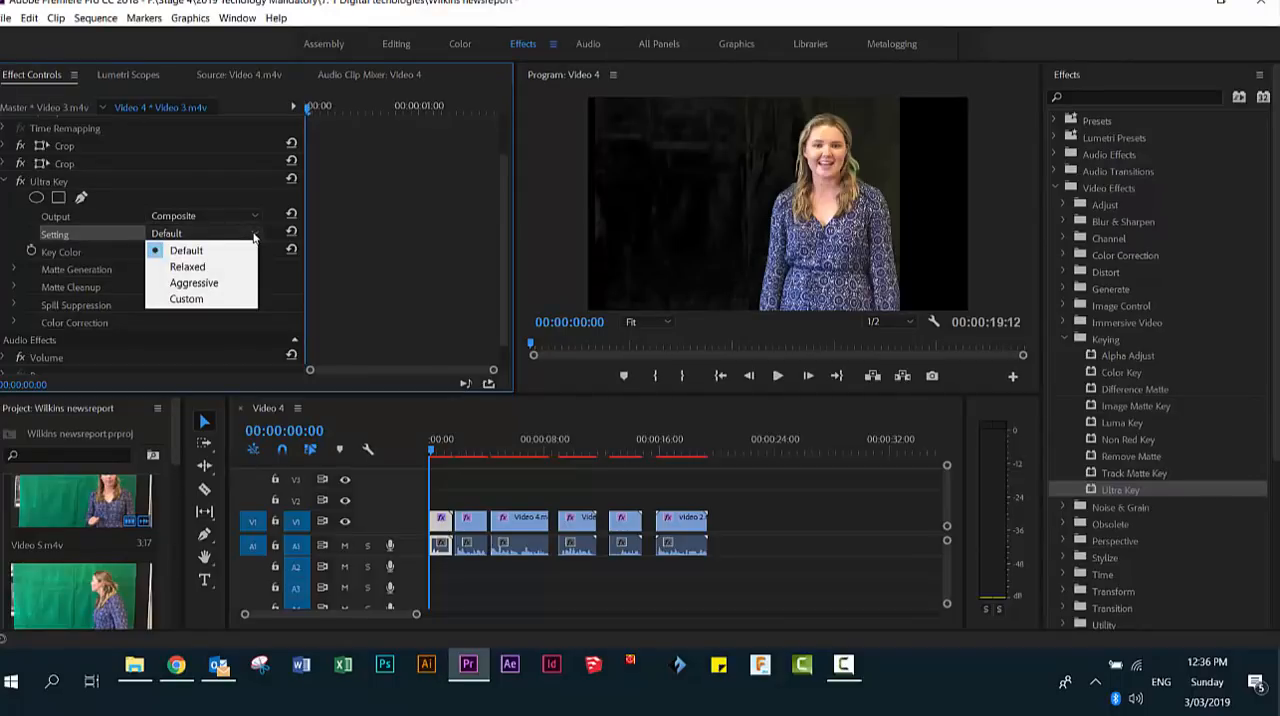
left_click(203, 284)
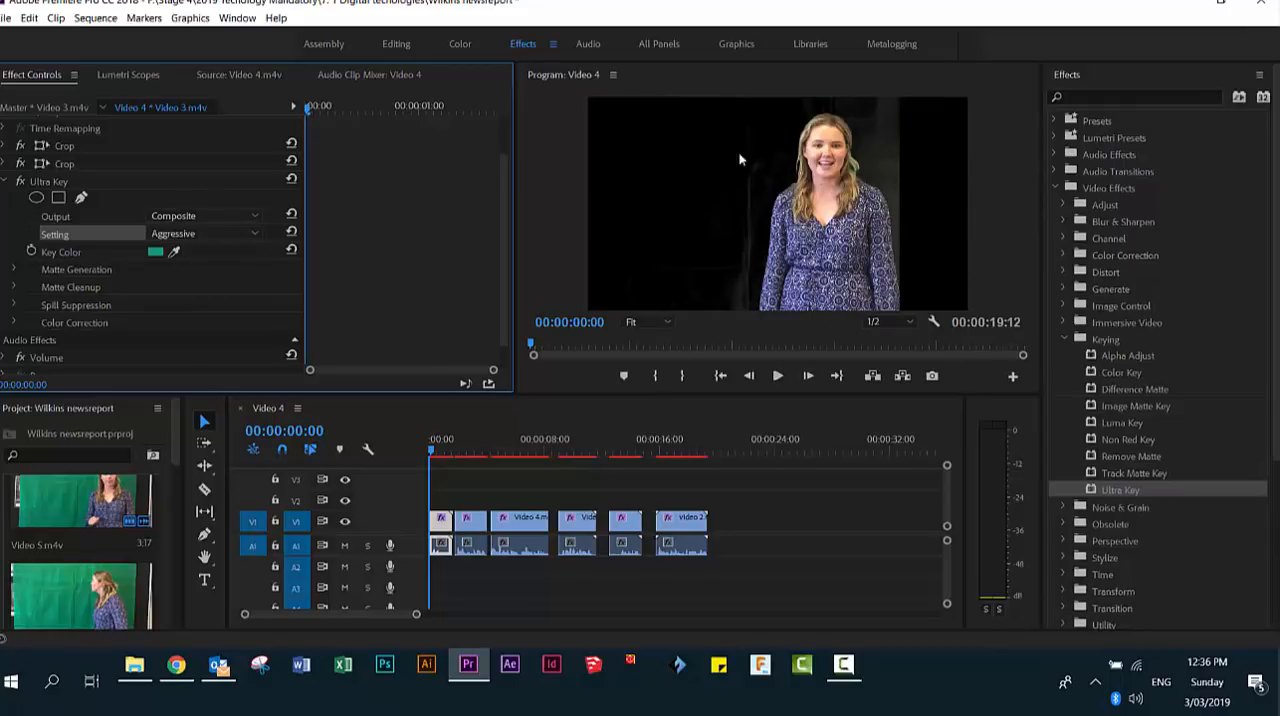
left_click(14, 270)
left_click(15, 270)
left_click(15, 270)
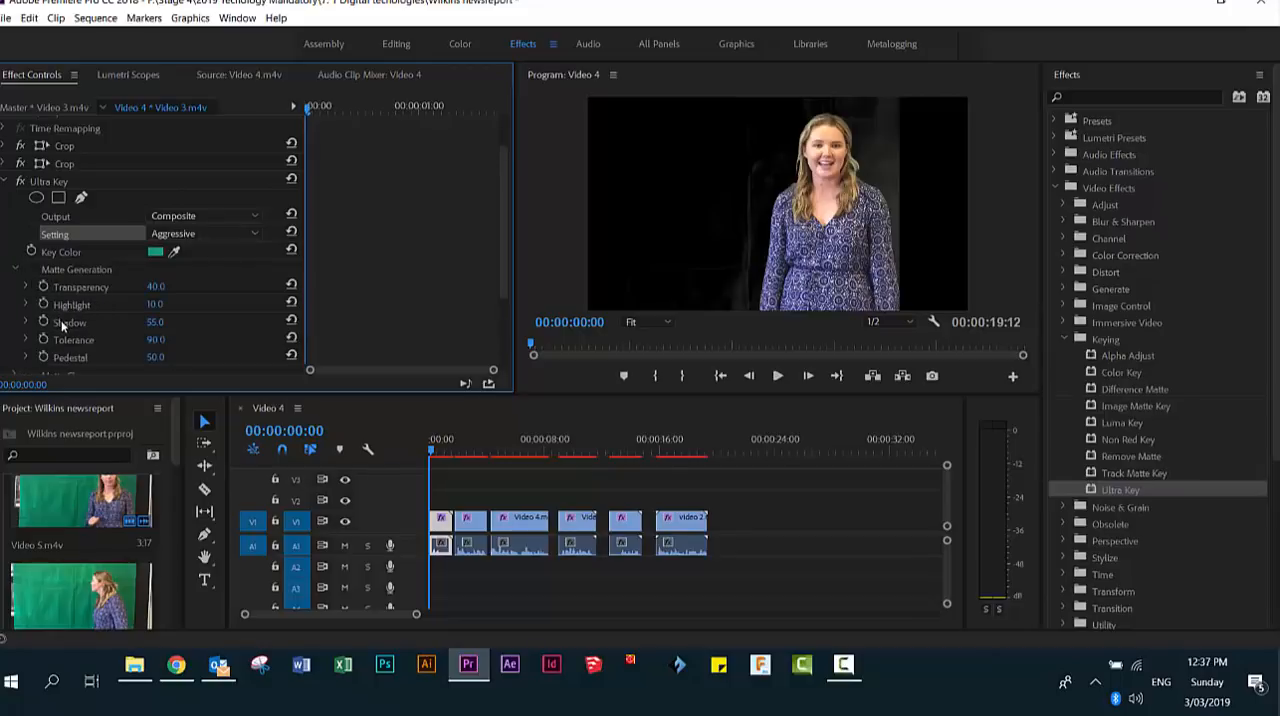
left_click_drag(159, 320, 116, 322)
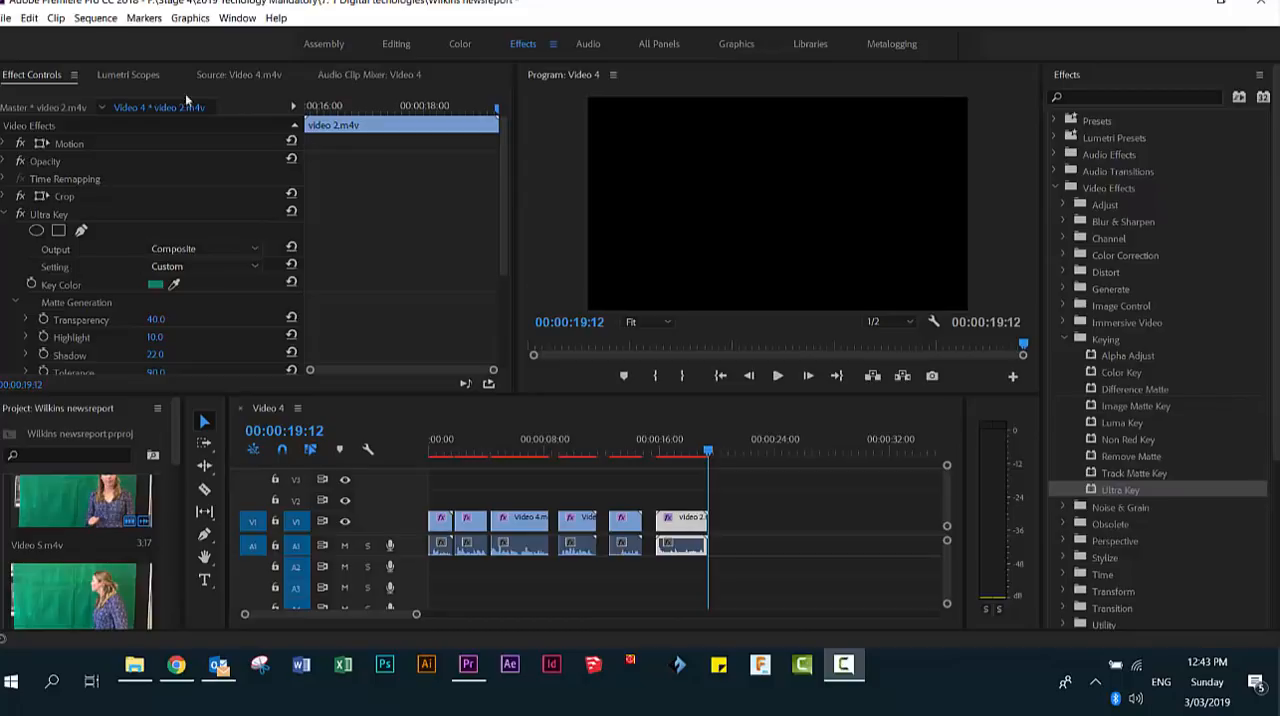
- Import the bluesky JPG image from the Photoshop resourses folder into the project
left_click(6, 18)
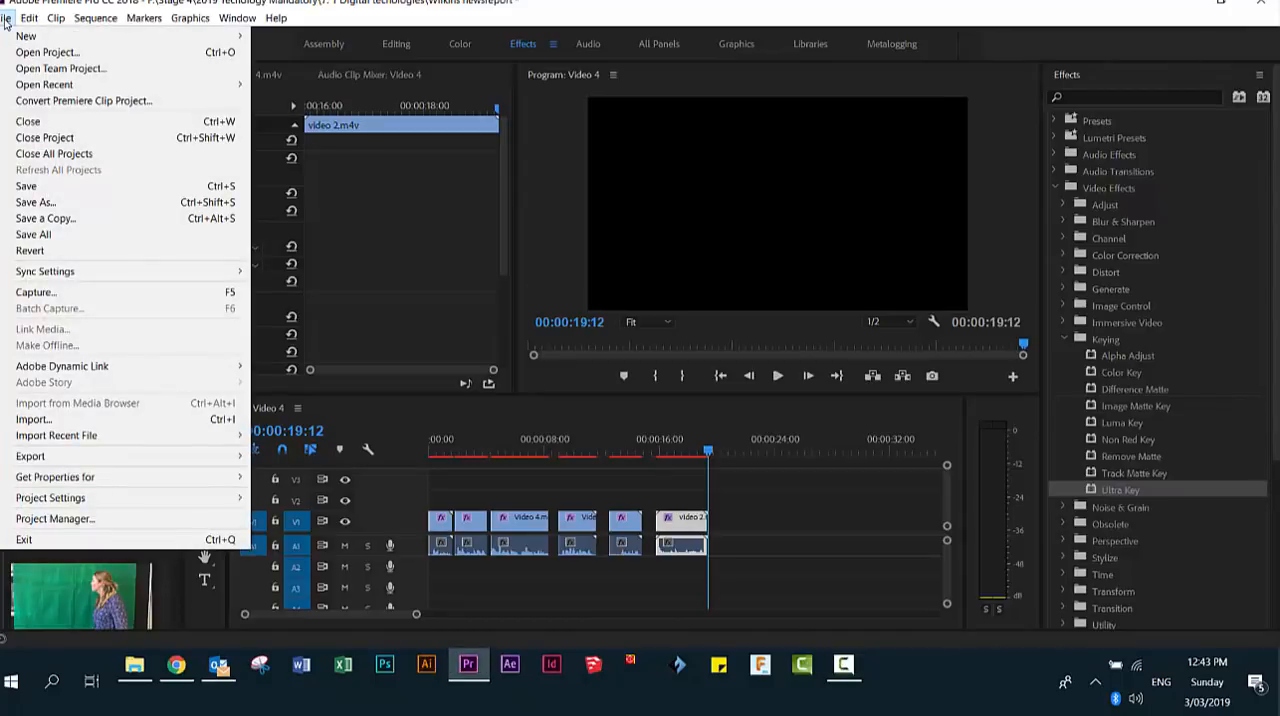
left_click(40, 419)
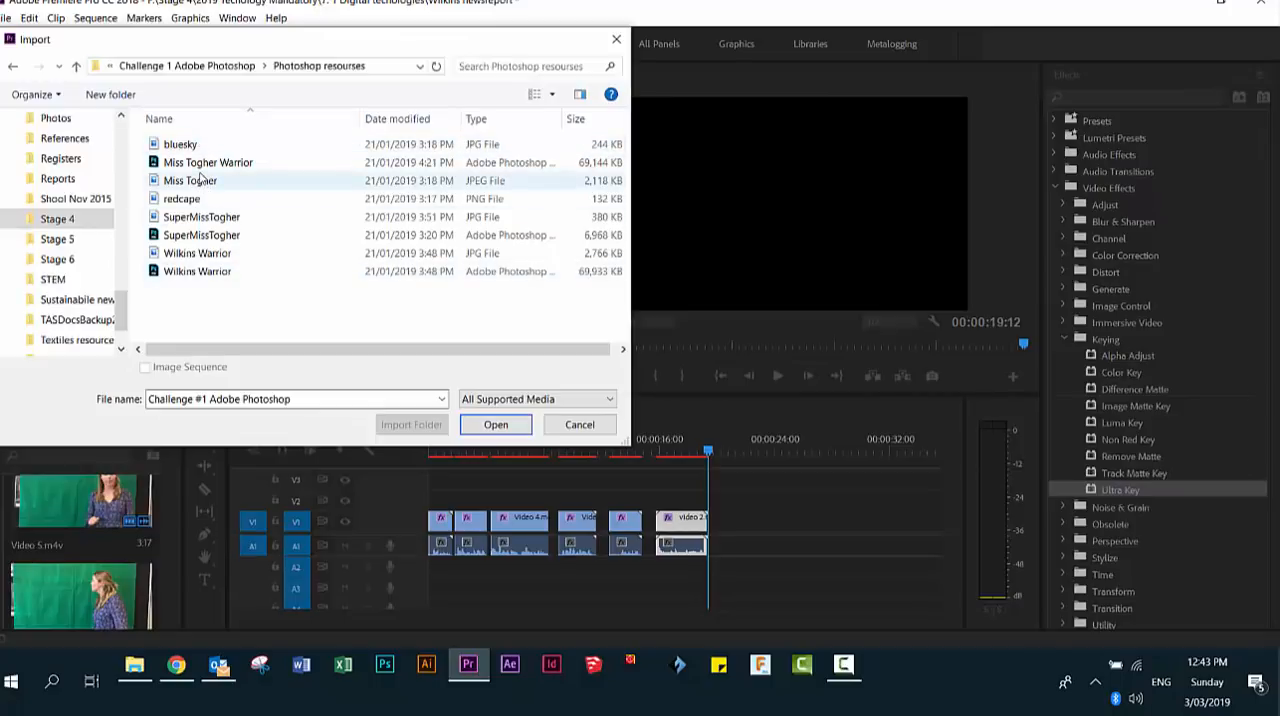
left_click(193, 146)
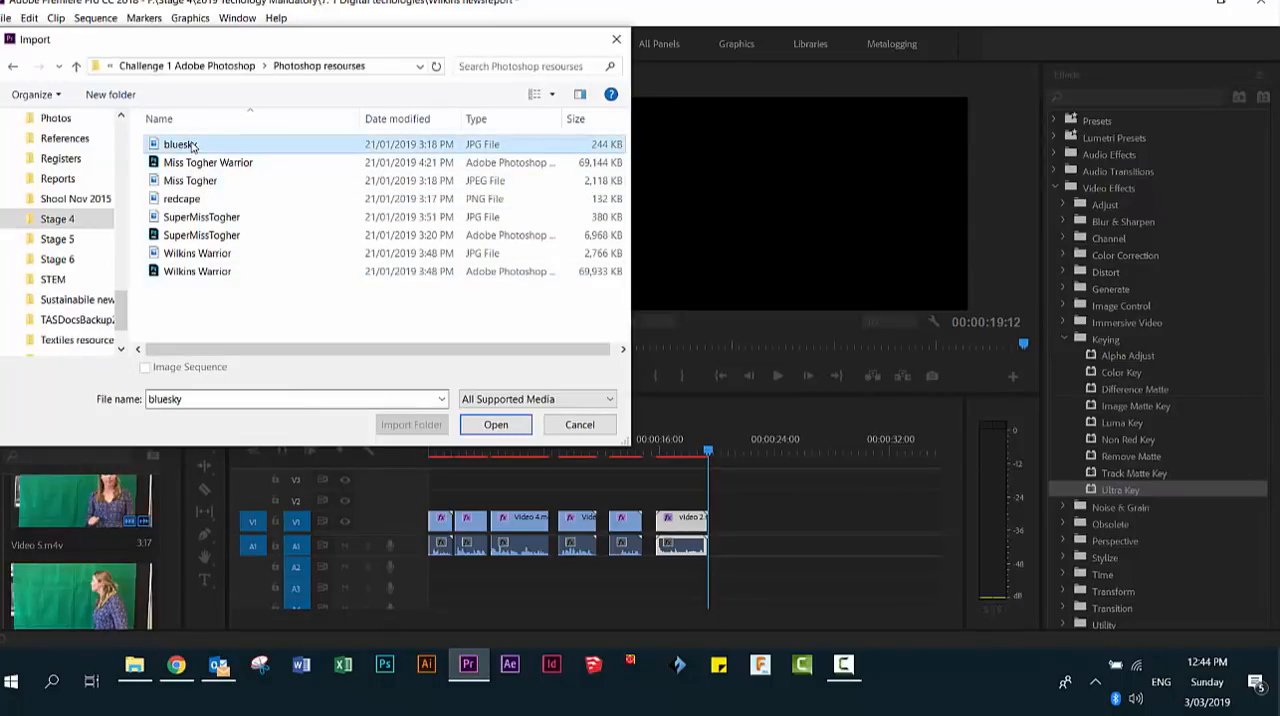
left_click(488, 426)
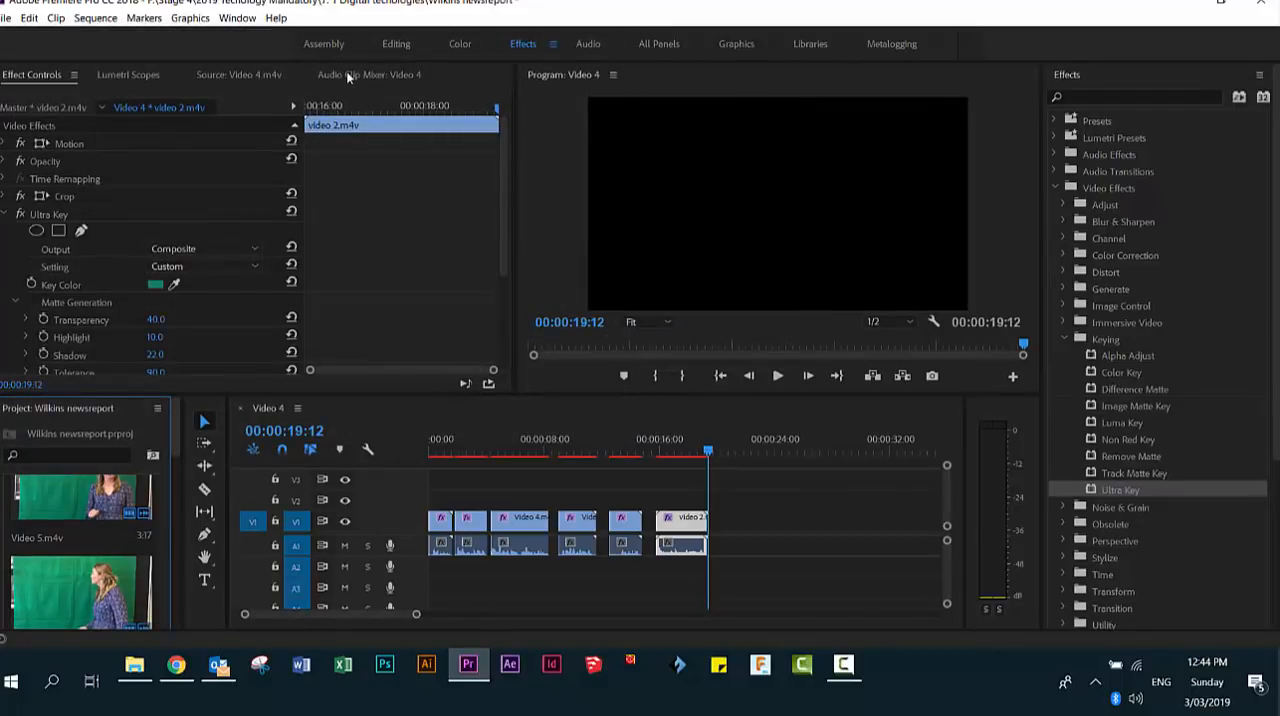
- In the Assembly workspace, place bluesky.jpg on V2 at the sequence start and trim it to the first clip's length
left_click(323, 44)
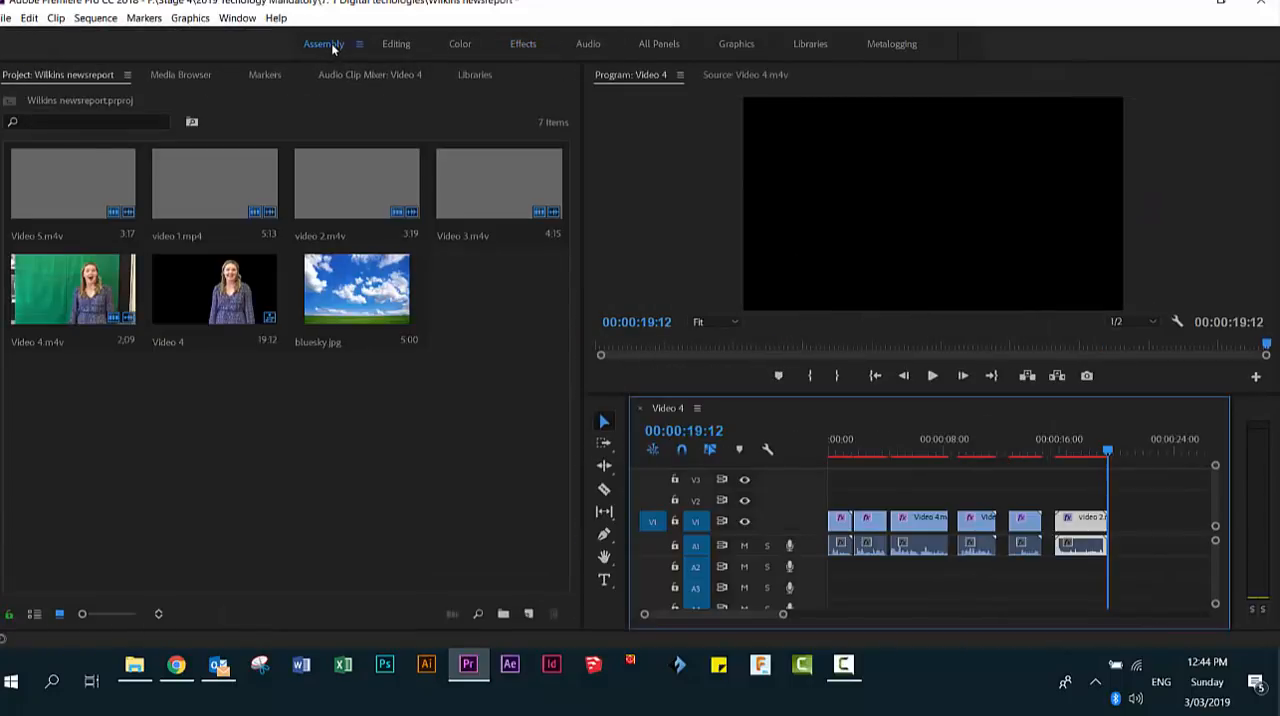
left_click(316, 312)
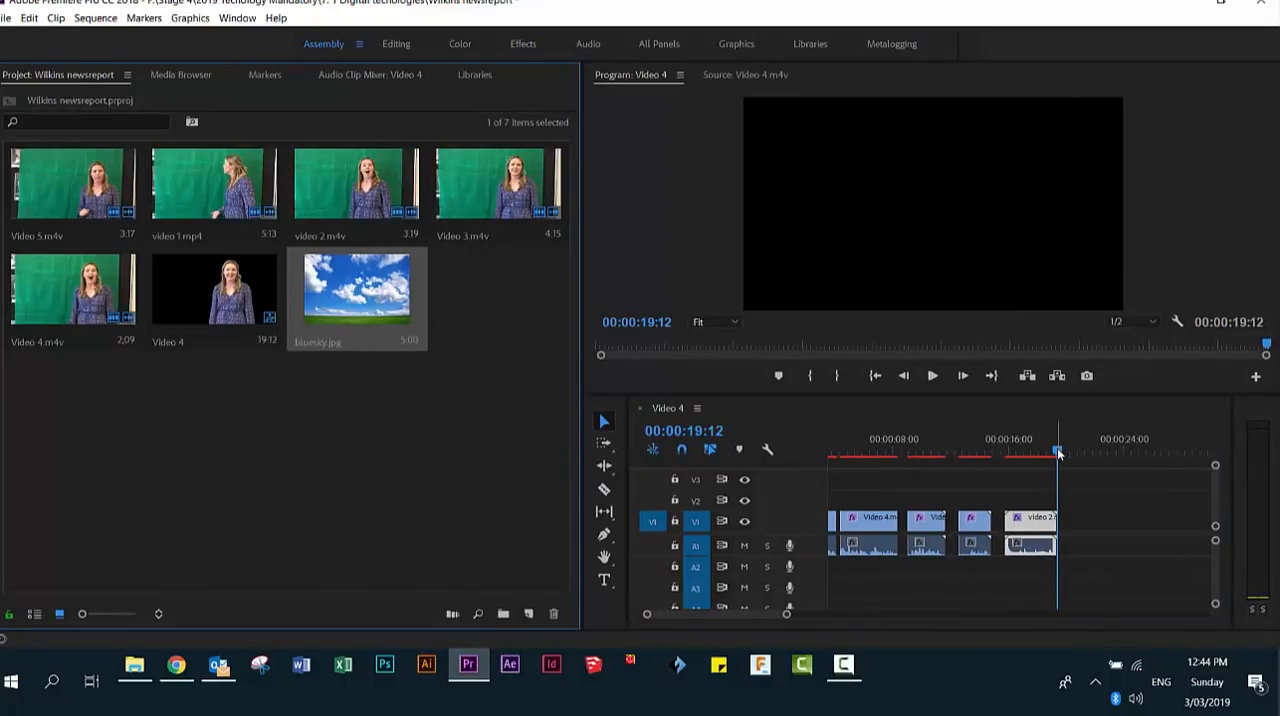
left_click_drag(1058, 453, 804, 455)
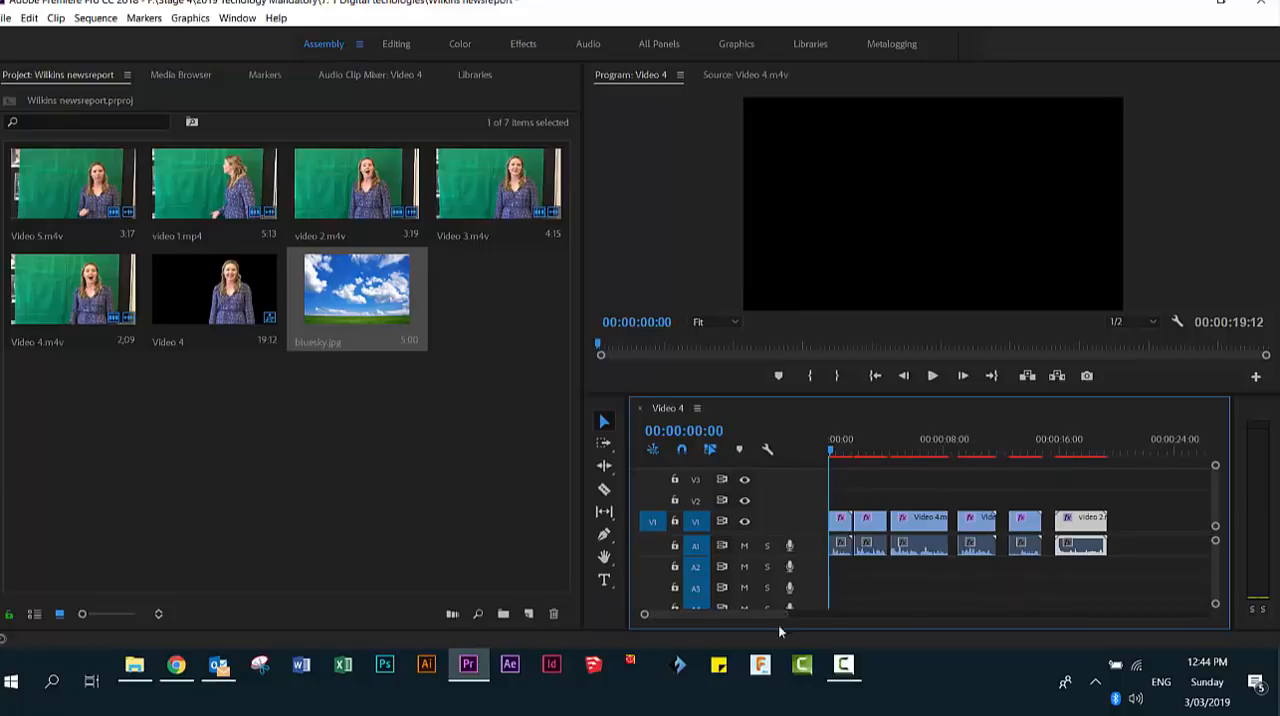
mouse_move(783, 613)
left_mouse_down()
mouse_move(771, 615)
mouse_move(805, 614)
left_mouse_up()
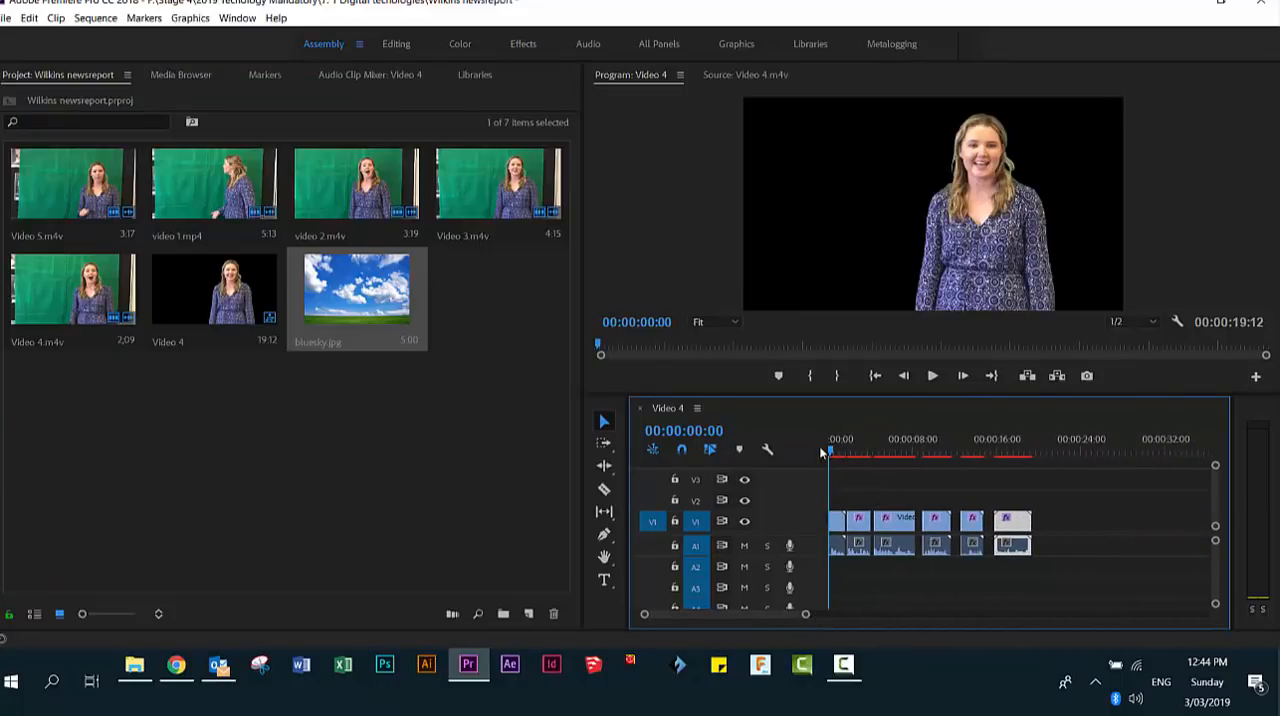
left_click(340, 296)
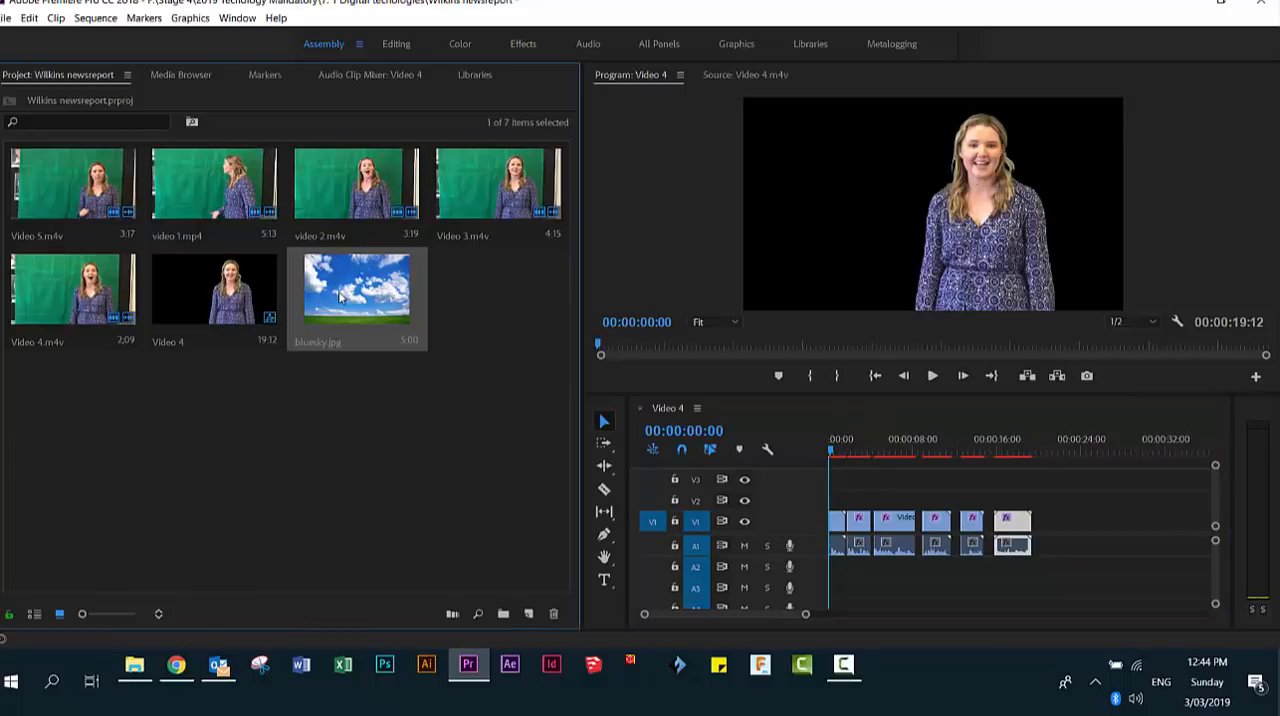
left_click_drag(340, 296, 836, 505)
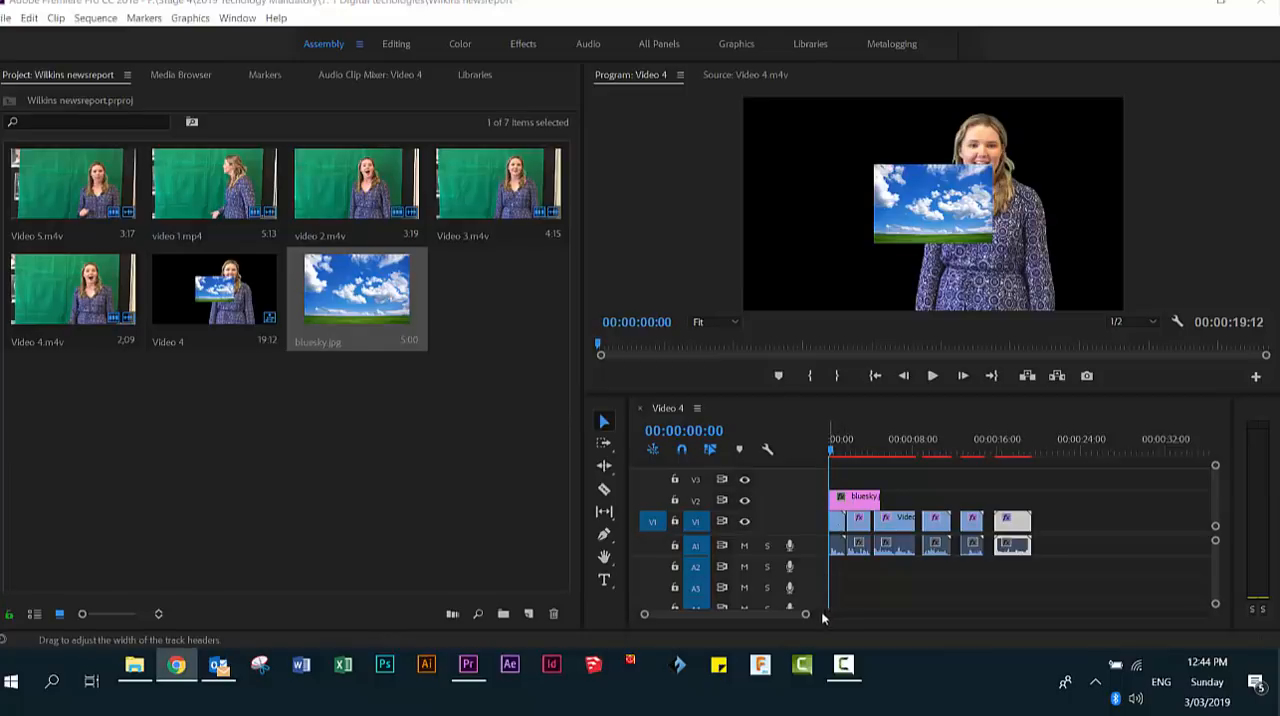
mouse_move(806, 618)
left_mouse_down()
mouse_move(823, 617)
mouse_move(763, 617)
mouse_move(786, 613)
left_mouse_up()
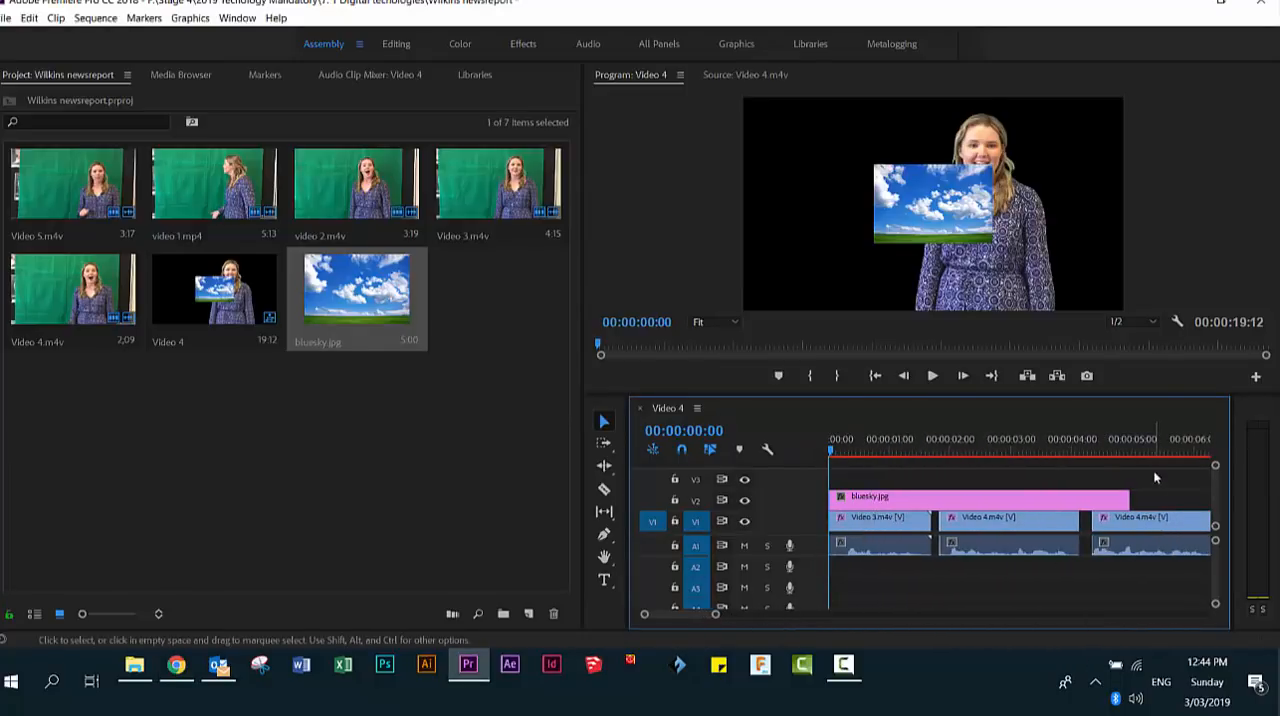
left_click_drag(1123, 496, 930, 497)
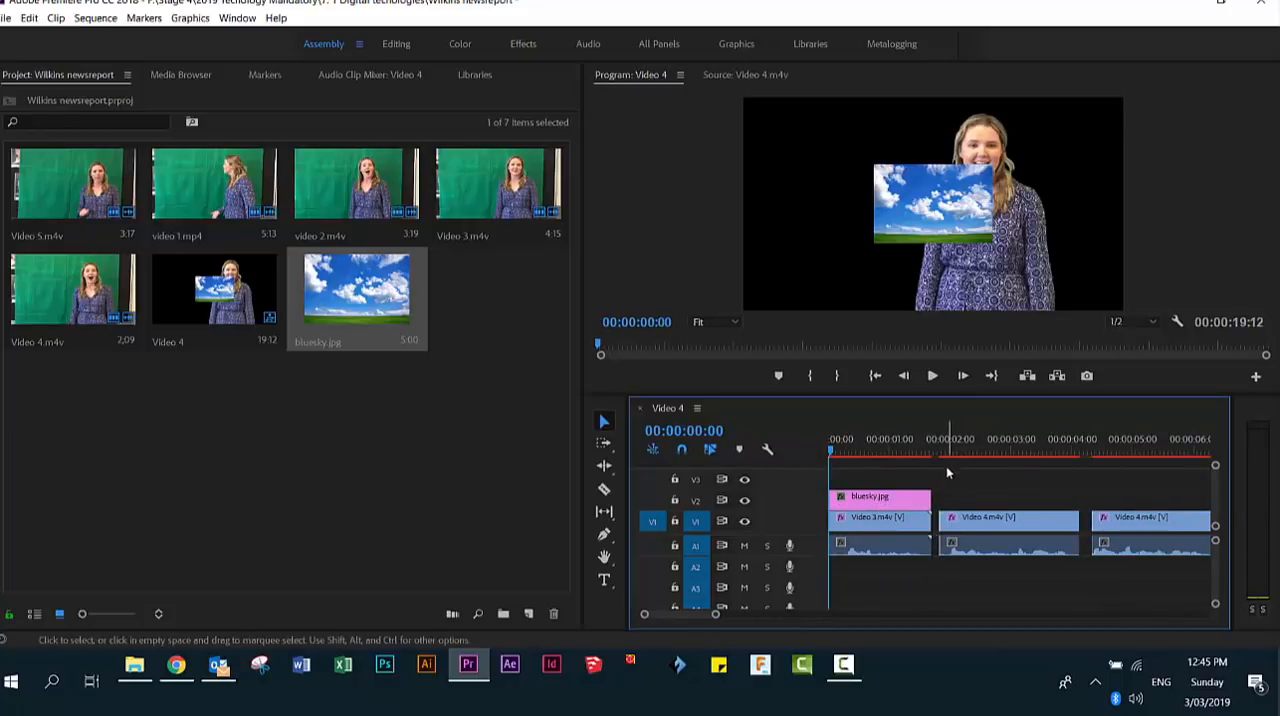
- In the Effects workspace, scale bluesky.jpg to about 318 to fill the frame and move the first Video 3.m4v clip onto V3 above it
left_click(523, 43)
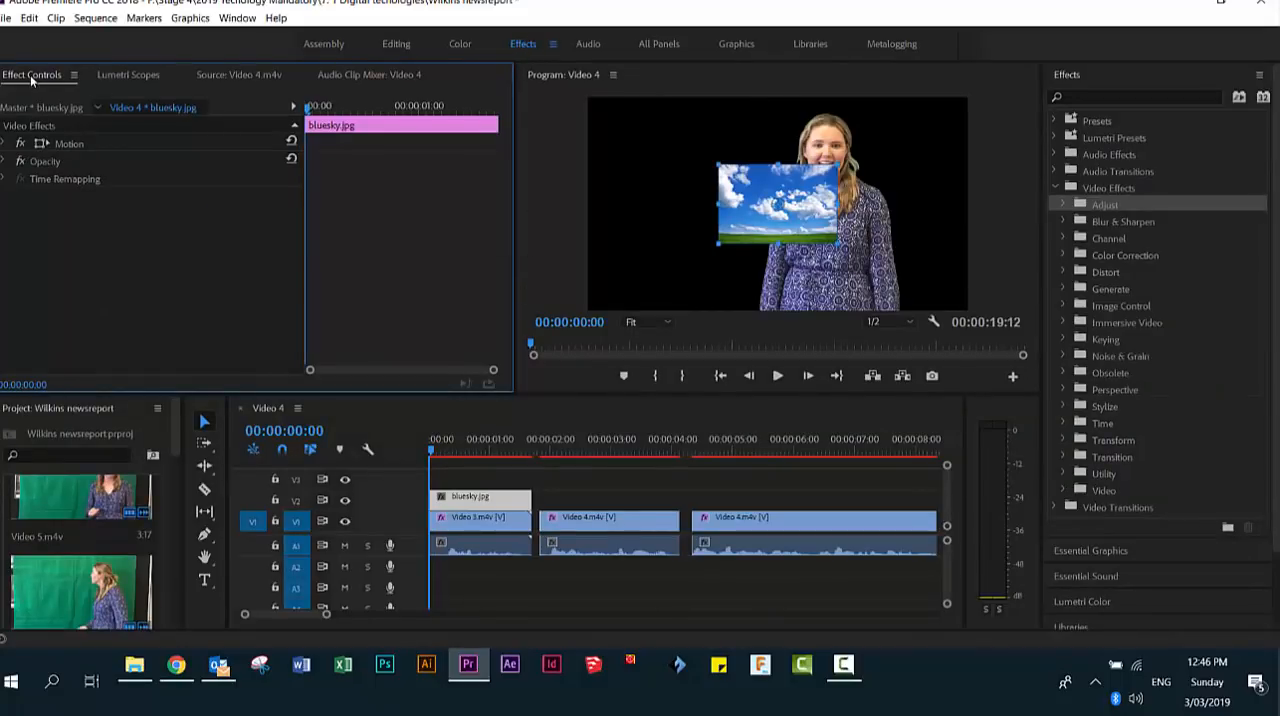
left_click(5, 144)
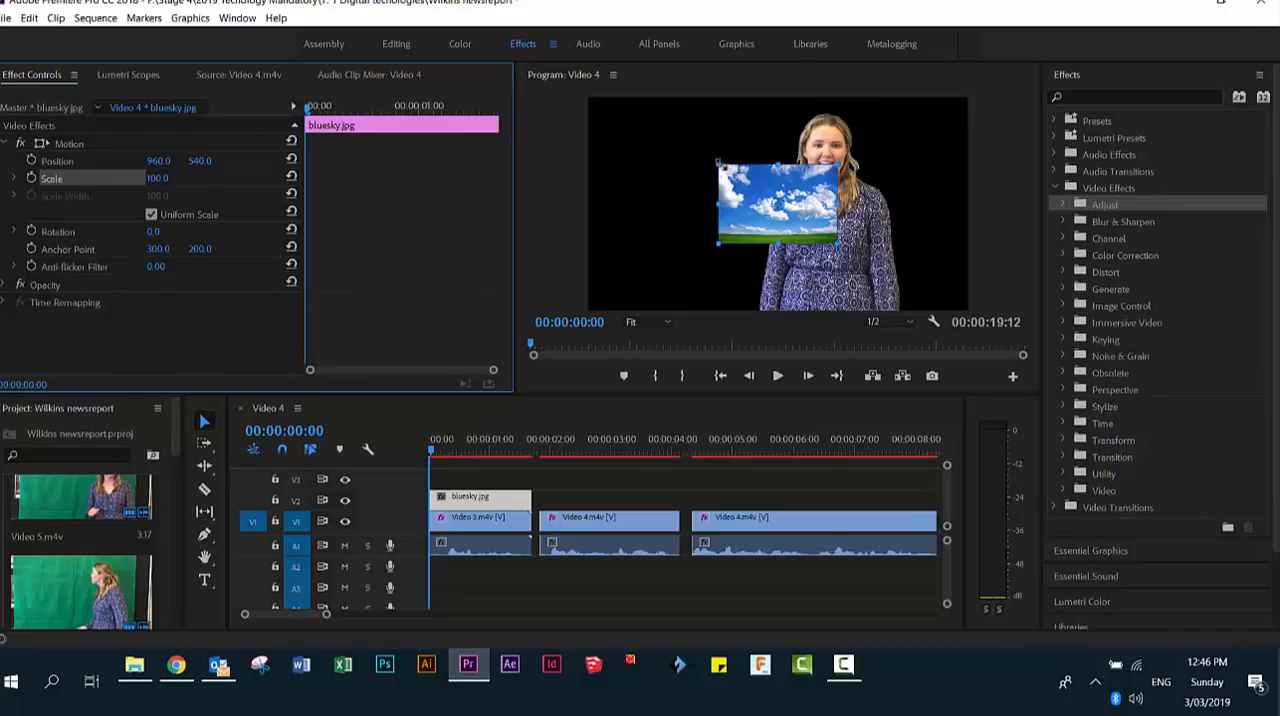
left_click_drag(712, 162, 576, 104)
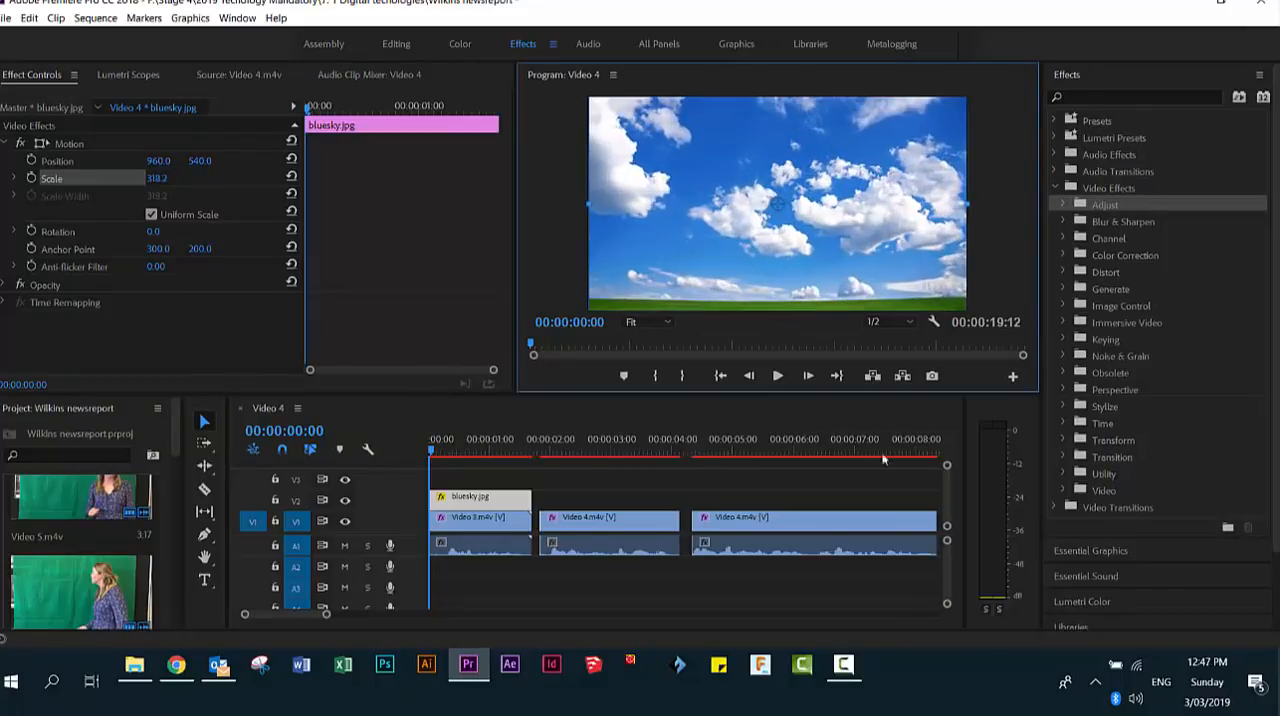
left_click(470, 518)
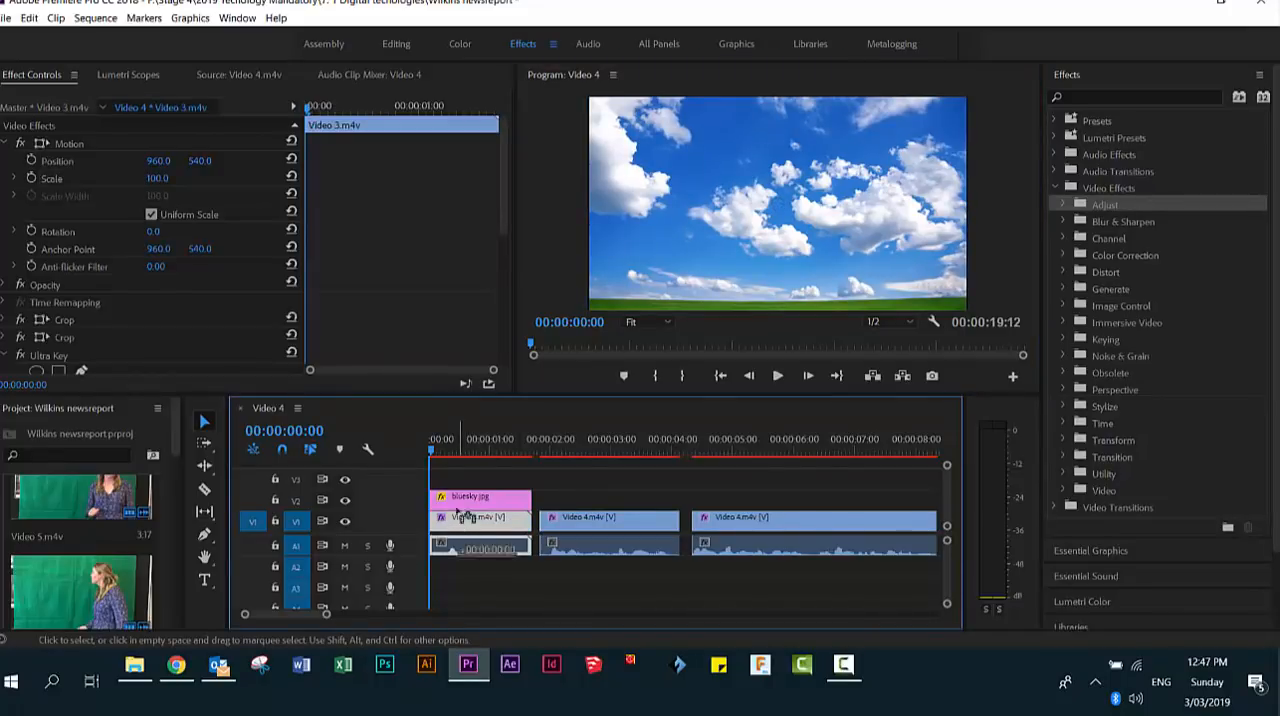
left_click_drag(458, 528, 468, 484)
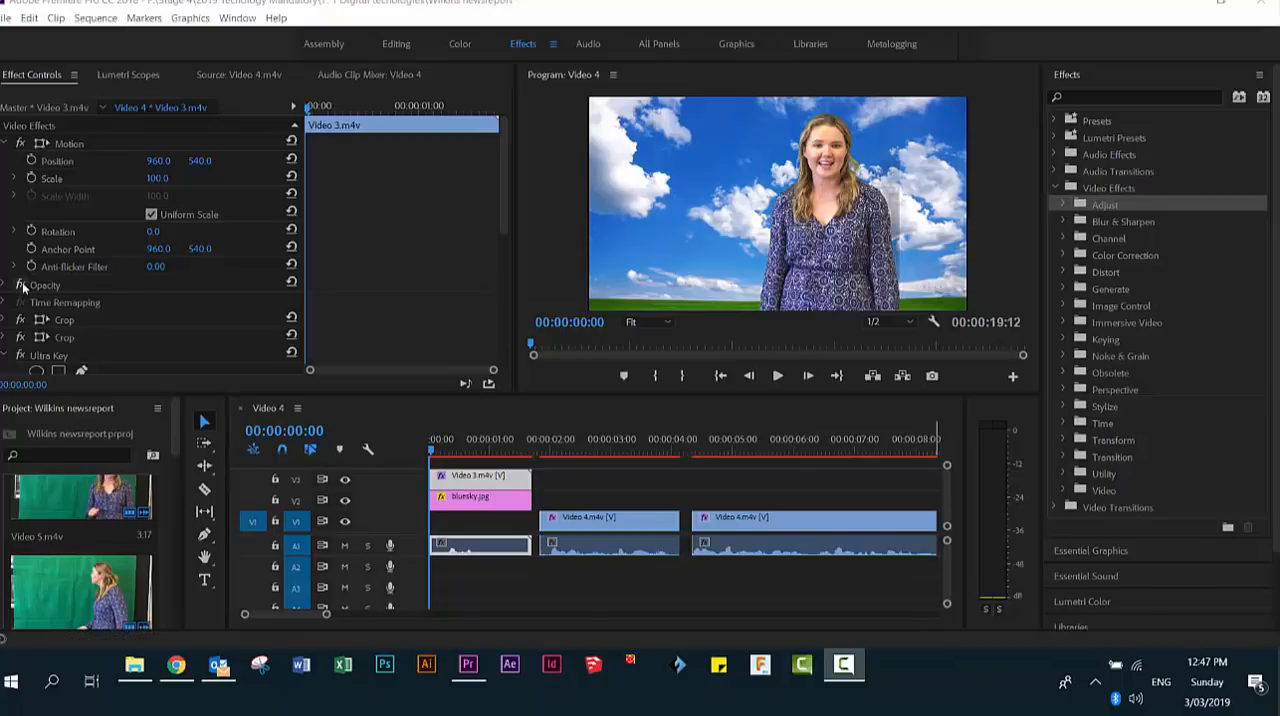
- Lower the Ultra Key Shadow value further on the Video 3.m4v clip on V3
left_click(105, 336)
scroll(105, 336, "down", 3)
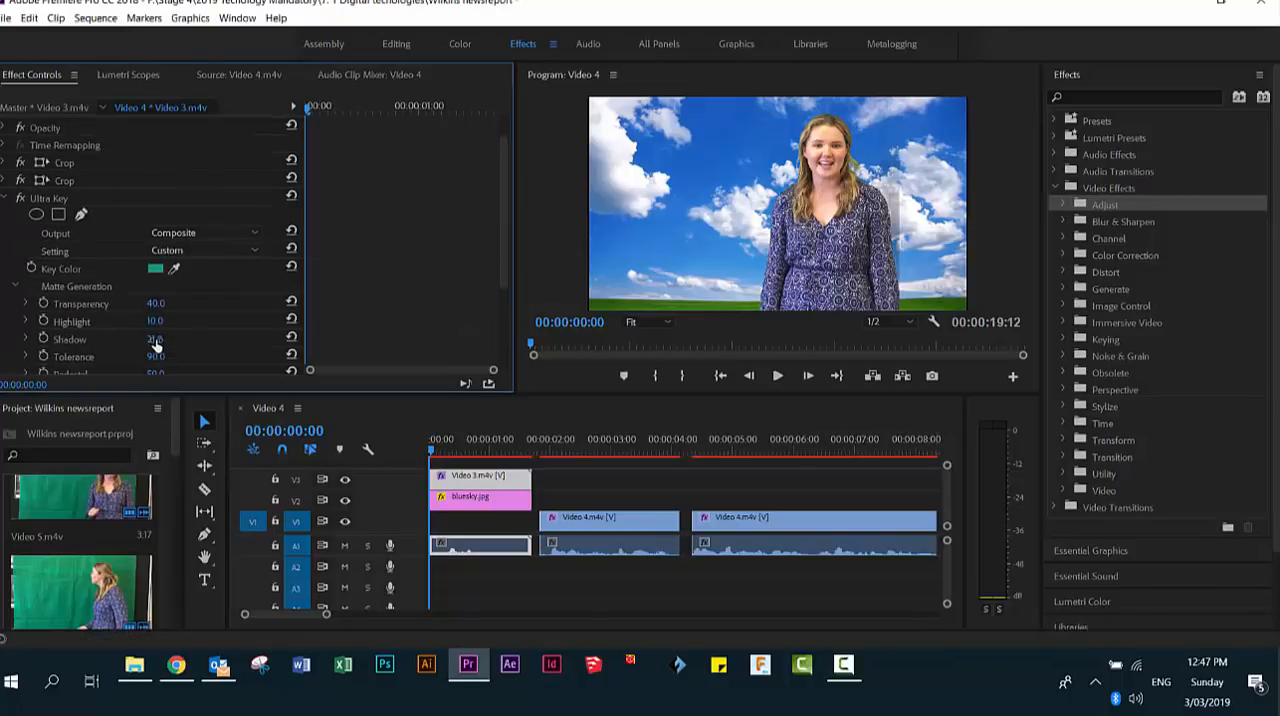
mouse_move(144, 340)
left_mouse_down()
mouse_move(168, 341)
mouse_move(138, 339)
left_mouse_up()
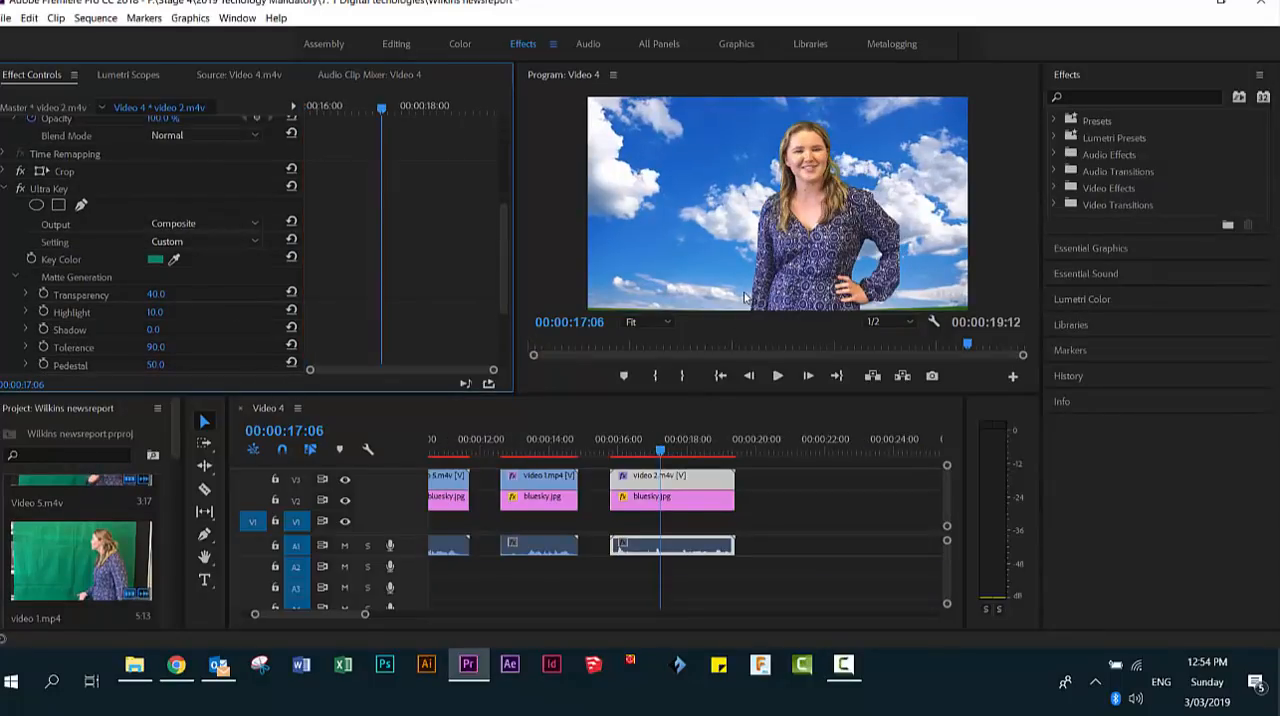
- Shift the video 2.m4v clip on V3 toward the frame's right side by setting its Position to 1325, 547
left_click(743, 422)
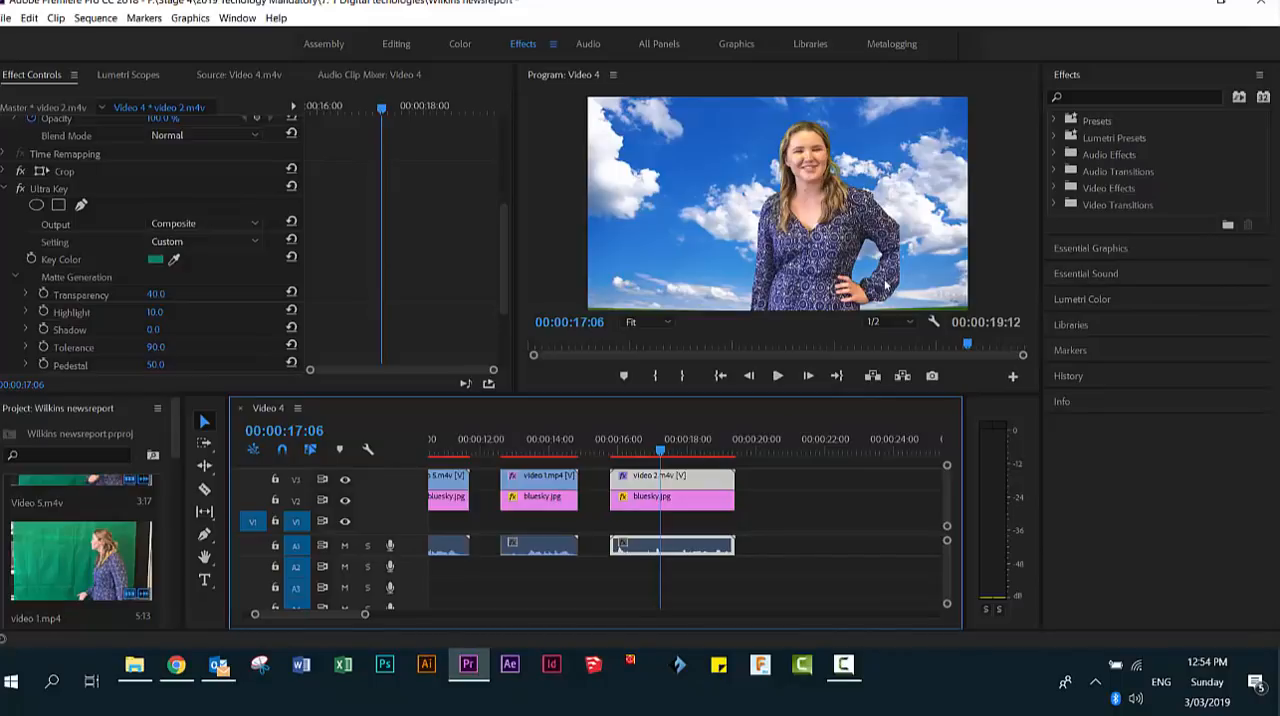
left_click(7, 189)
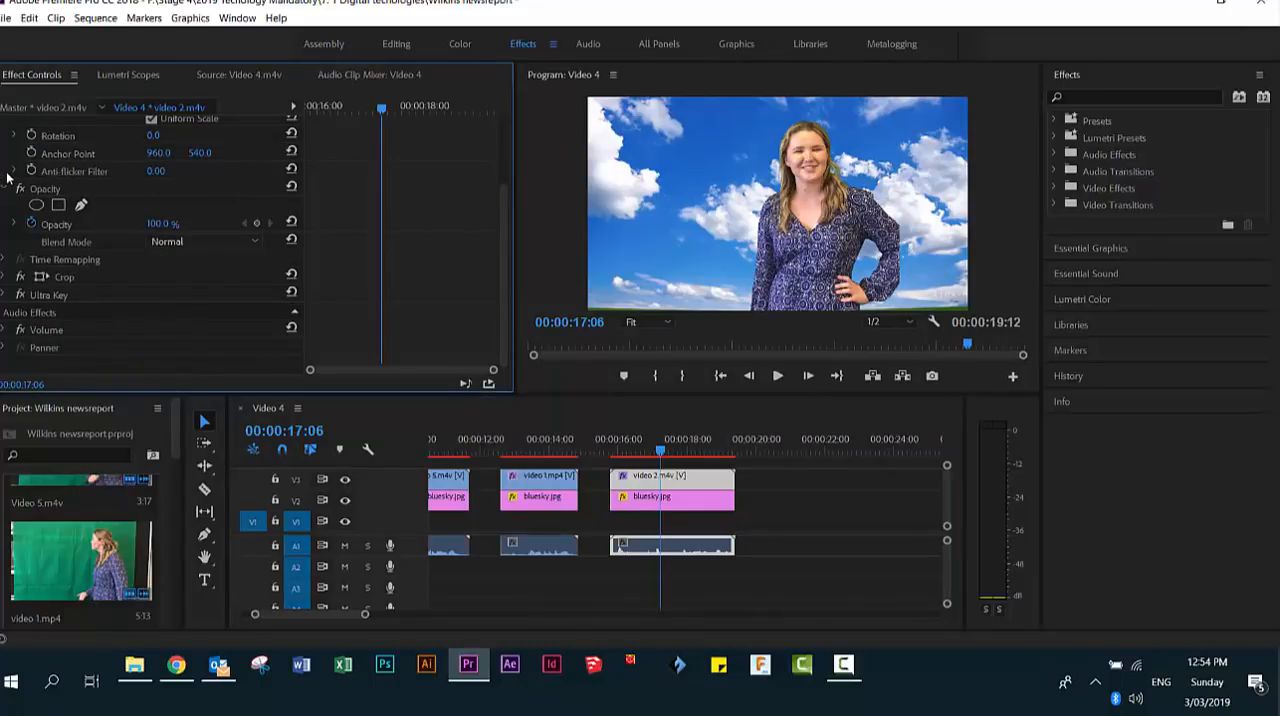
scroll(14, 168, "up", 4)
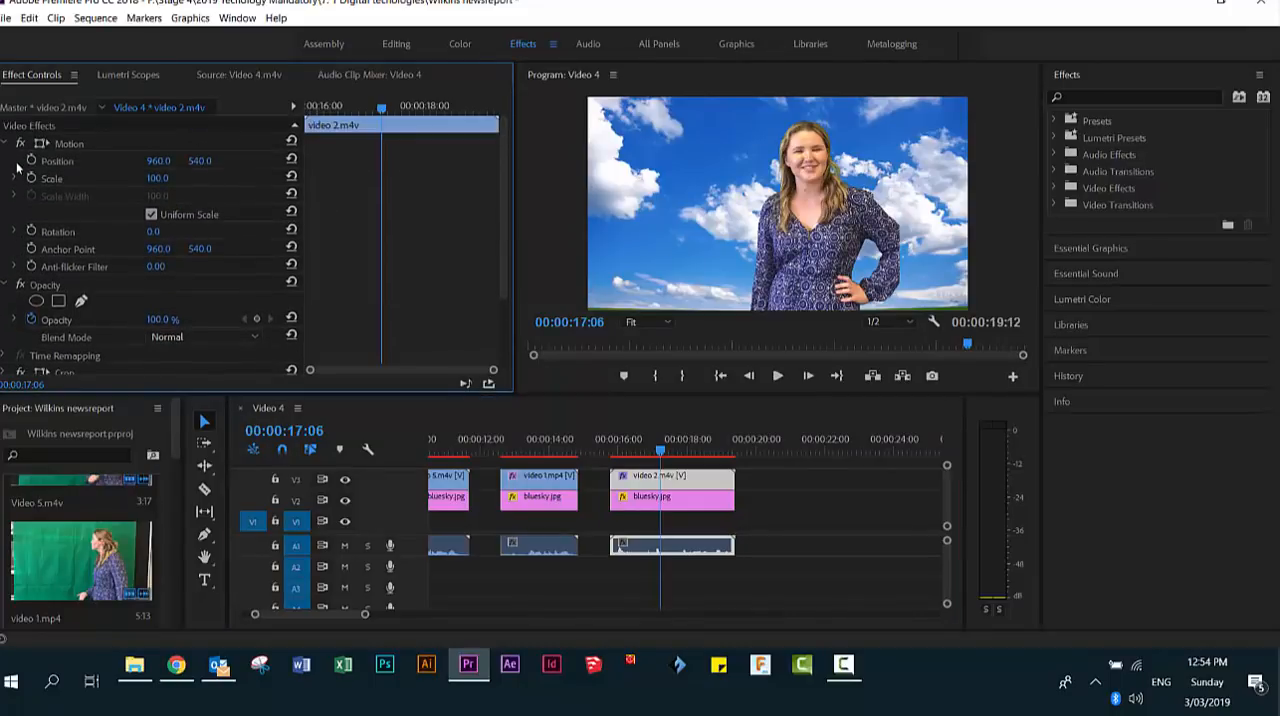
left_click(58, 163)
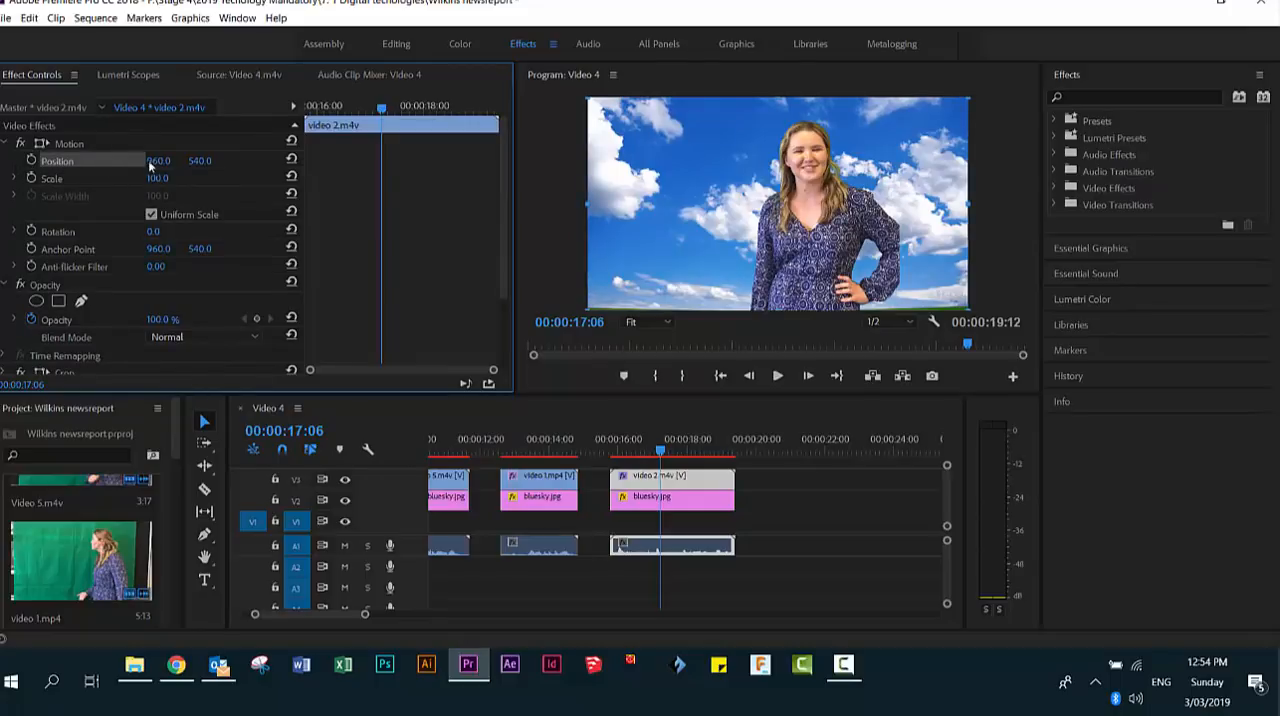
left_click_drag(207, 163, 466, 172)
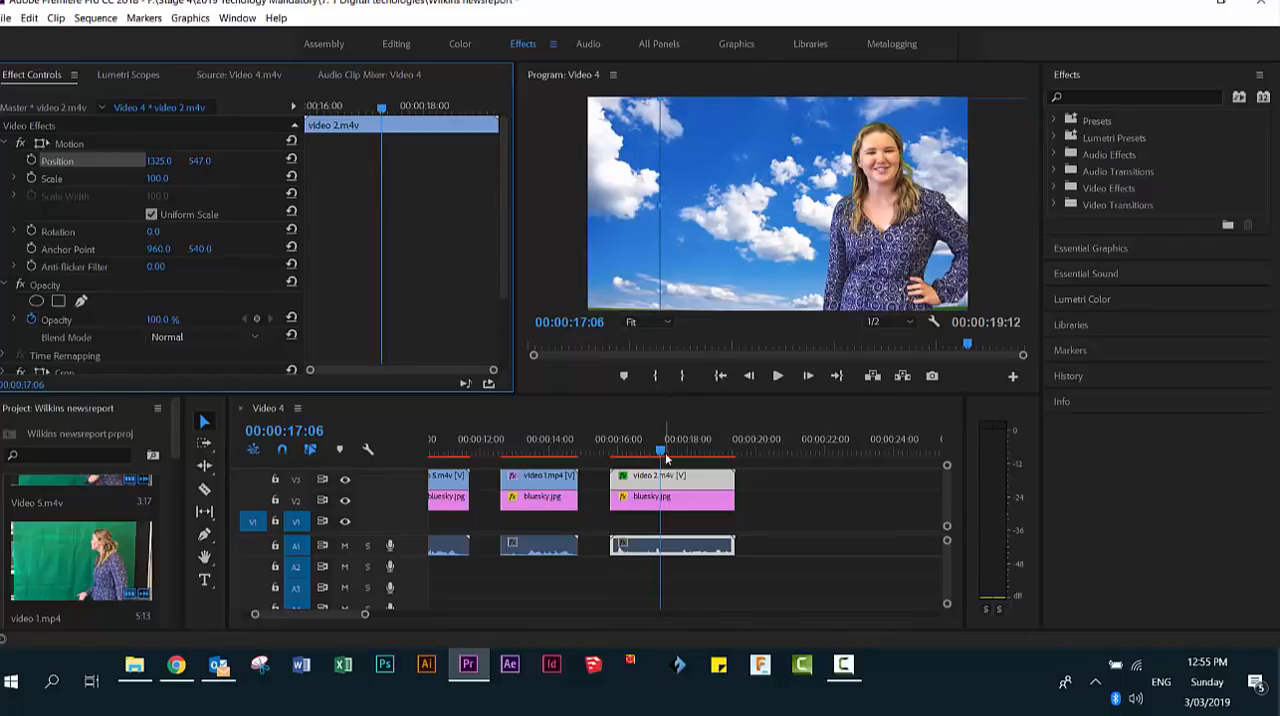
- Set the Position of the second Video 4.m4v clip on V3 to 1406, 493
left_click_drag(657, 447, 542, 453)
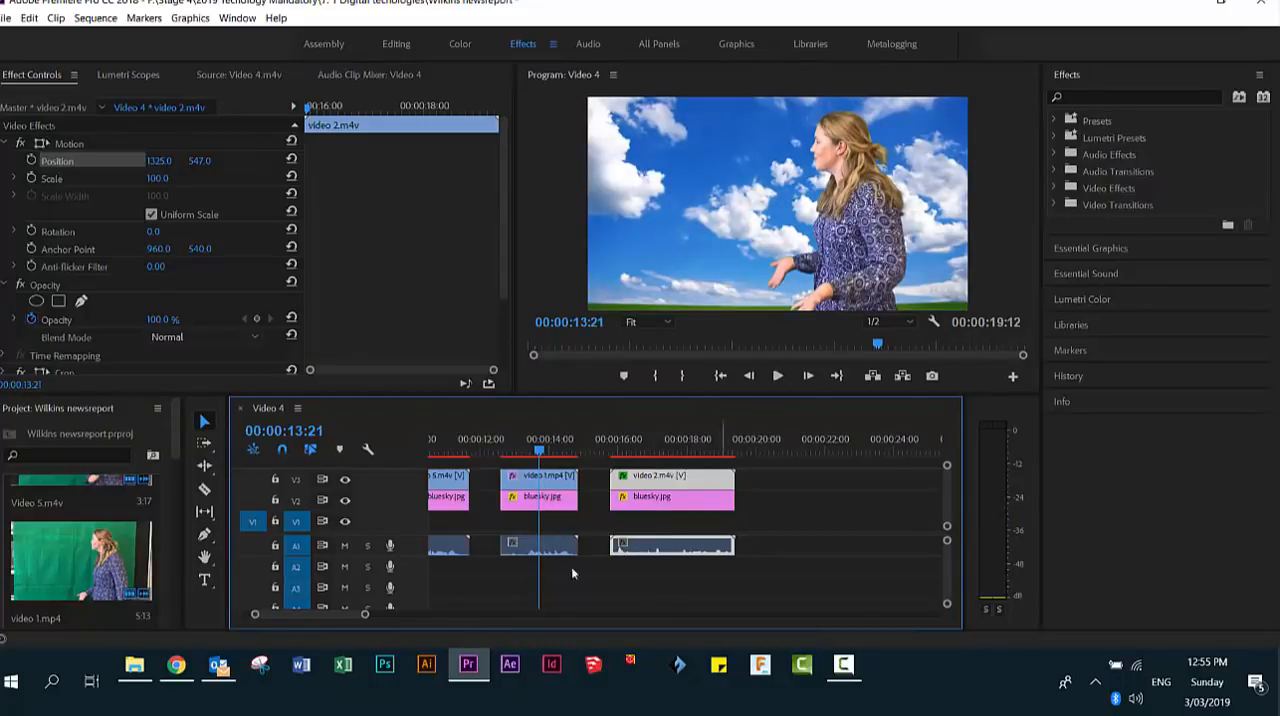
left_click_drag(318, 617, 300, 617)
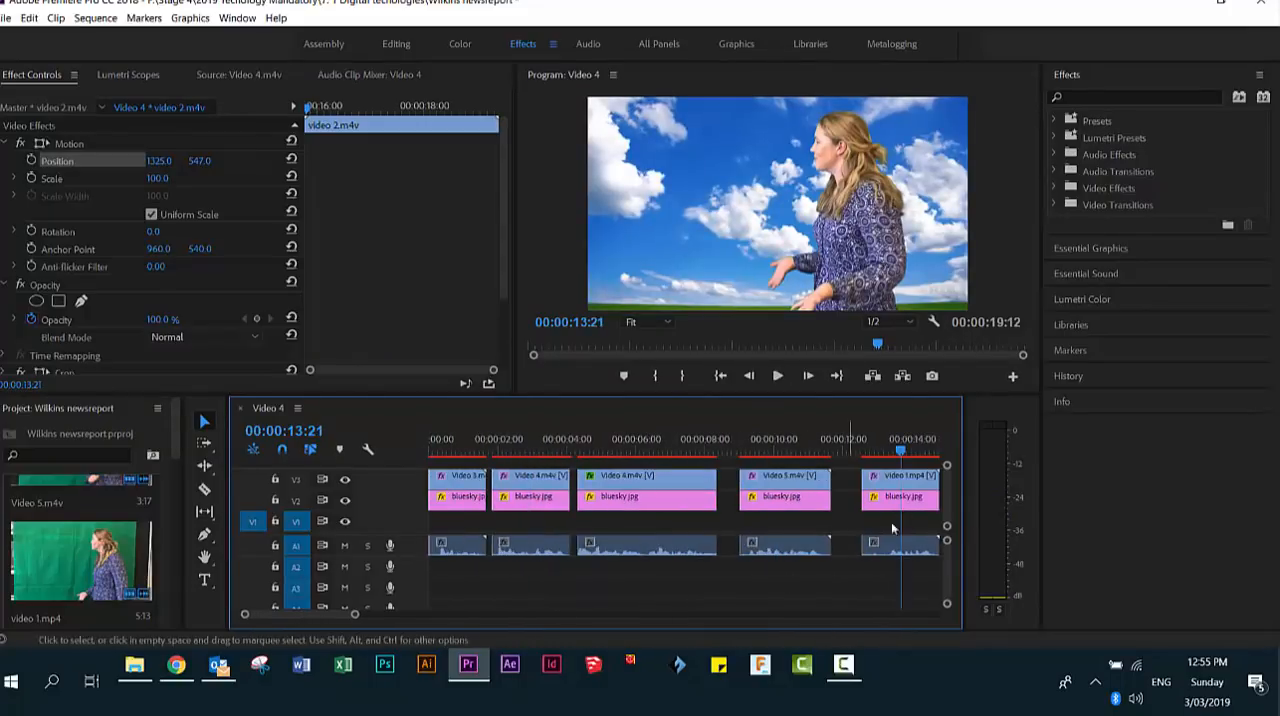
left_click_drag(905, 453, 578, 443)
key("space")
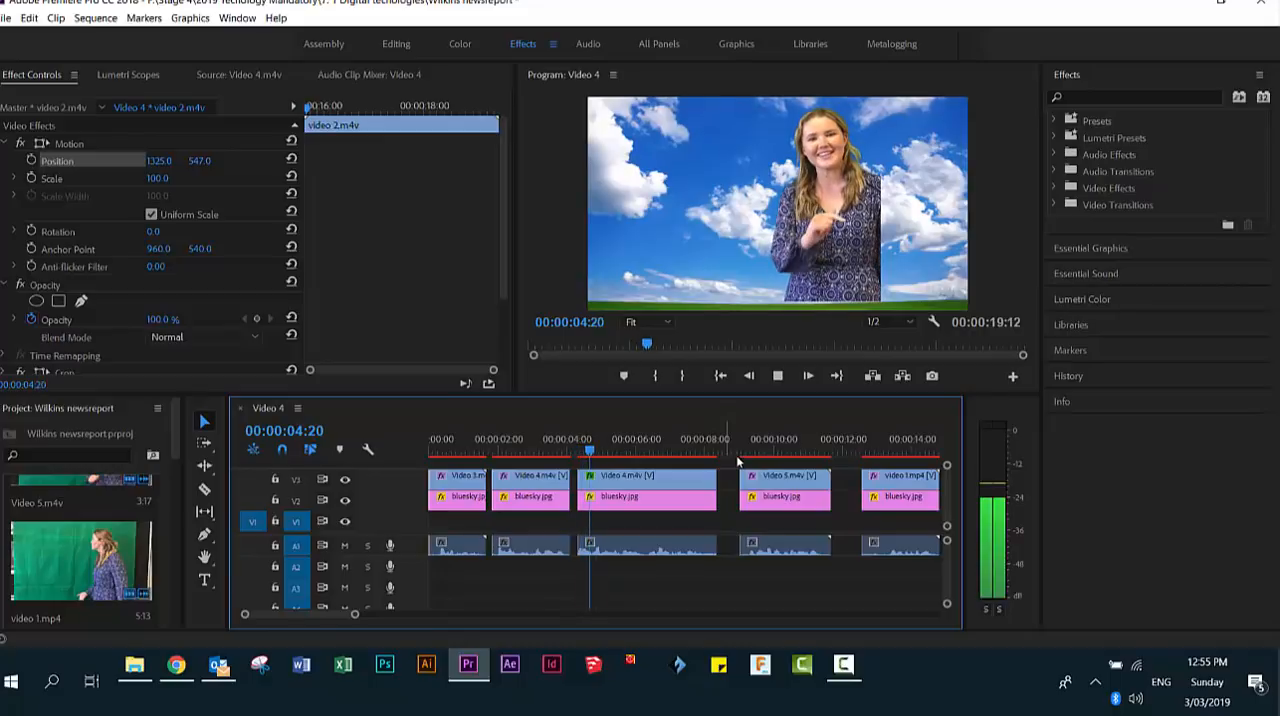
key("space")
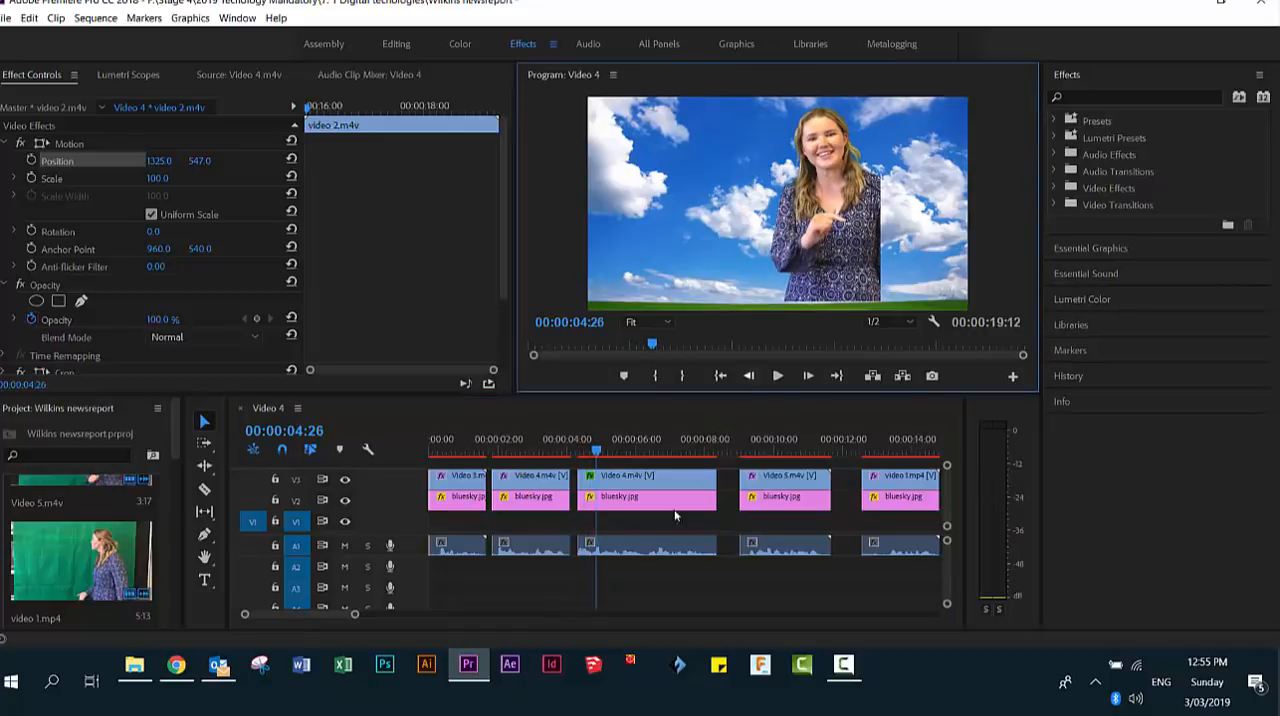
left_click(619, 479)
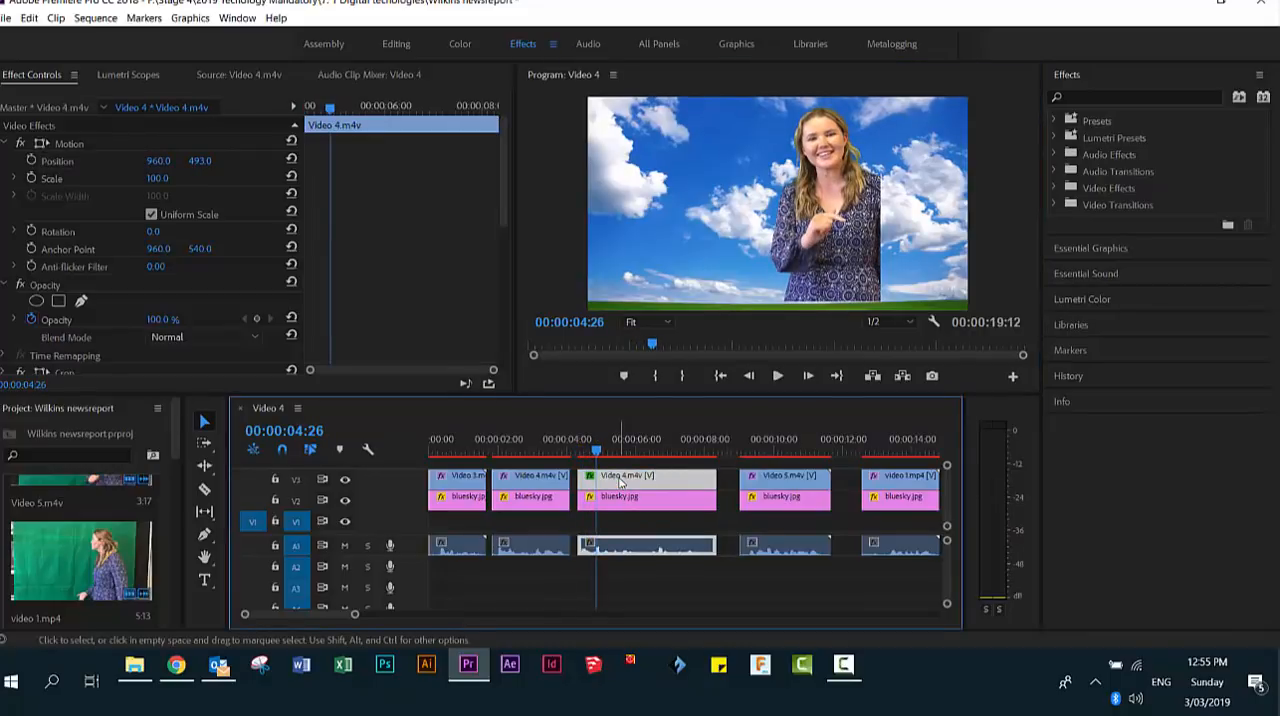
left_click(56, 160)
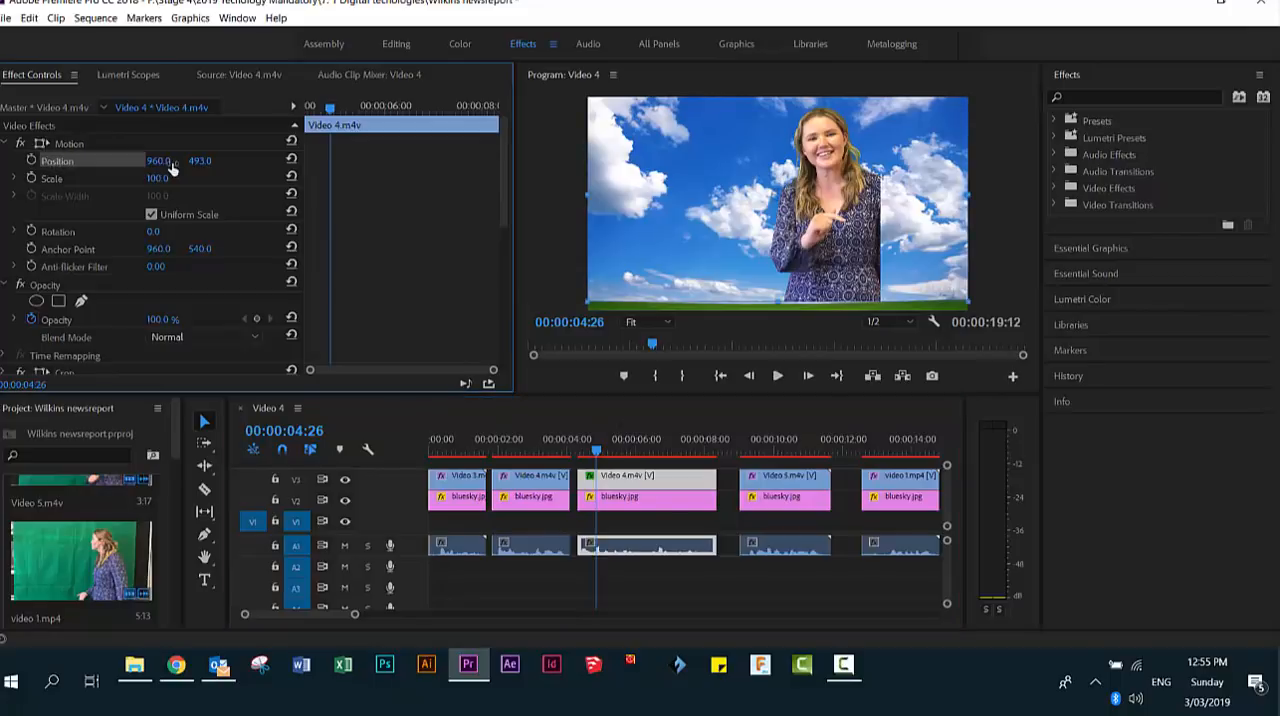
left_click_drag(158, 162, 528, 194)
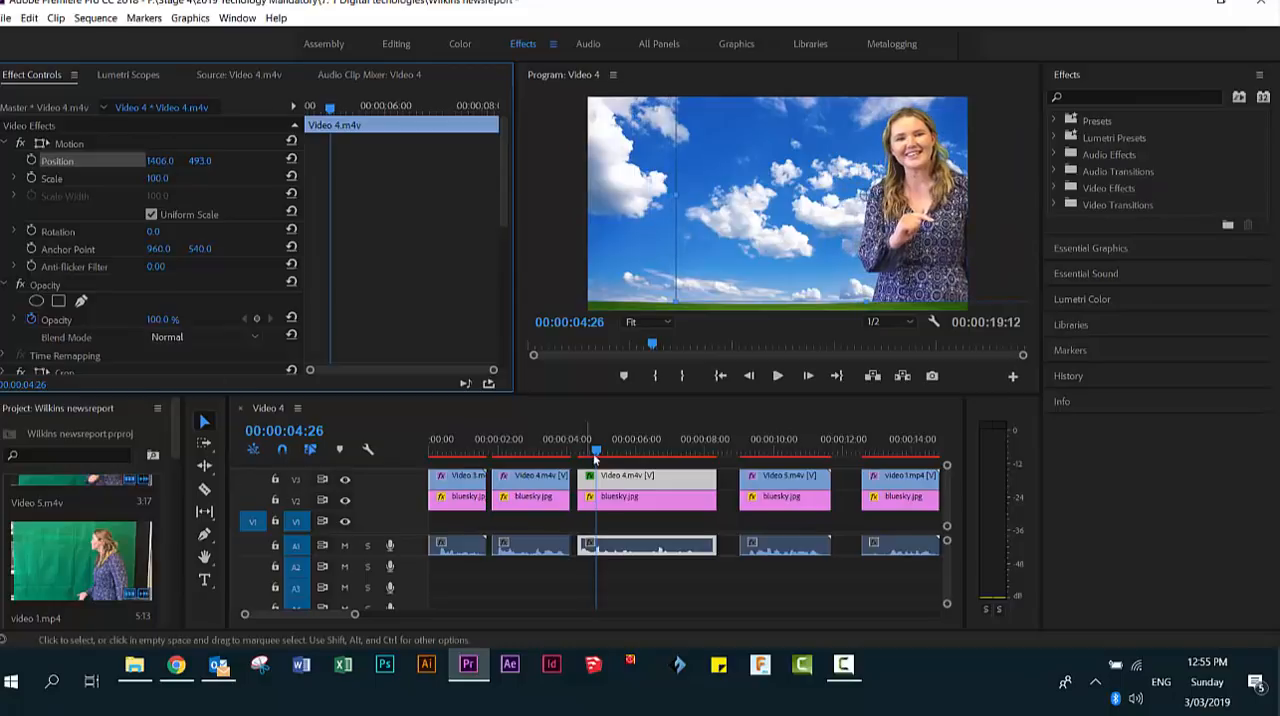
- Play back the opening clips to check the cuts between the presenter's different positions
left_click_drag(593, 446, 502, 453)
key("space")
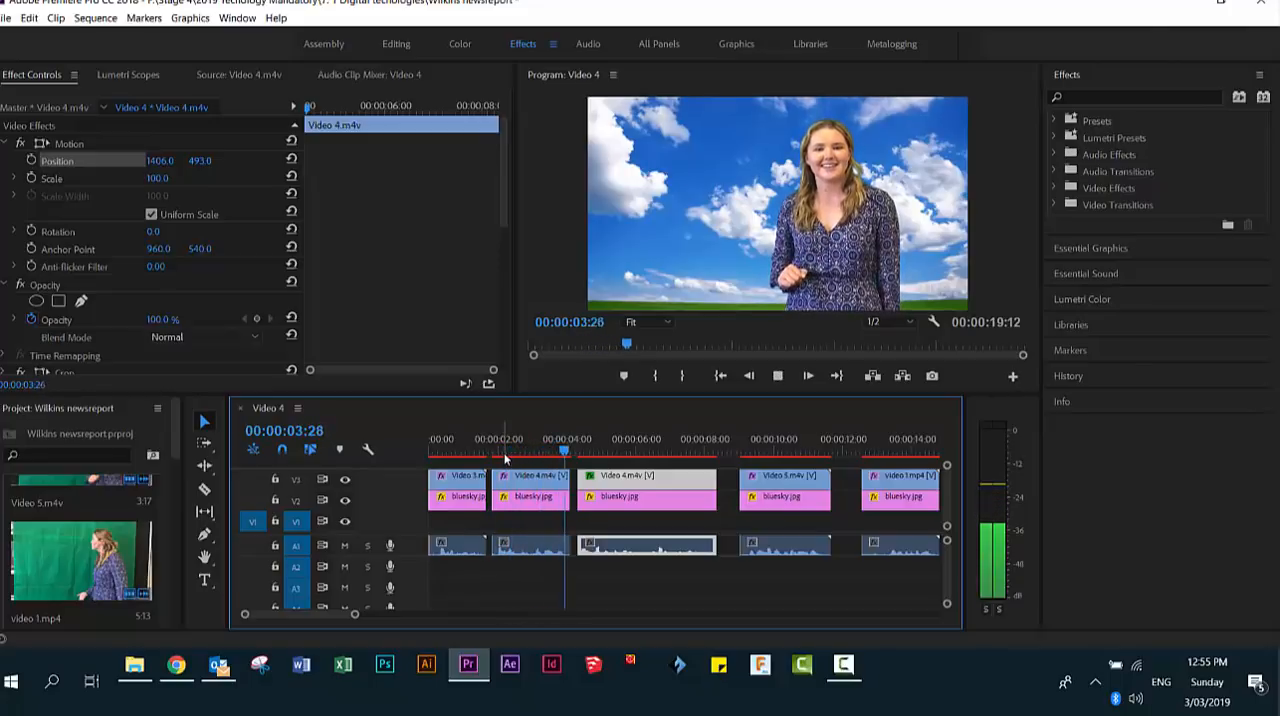
key("space")
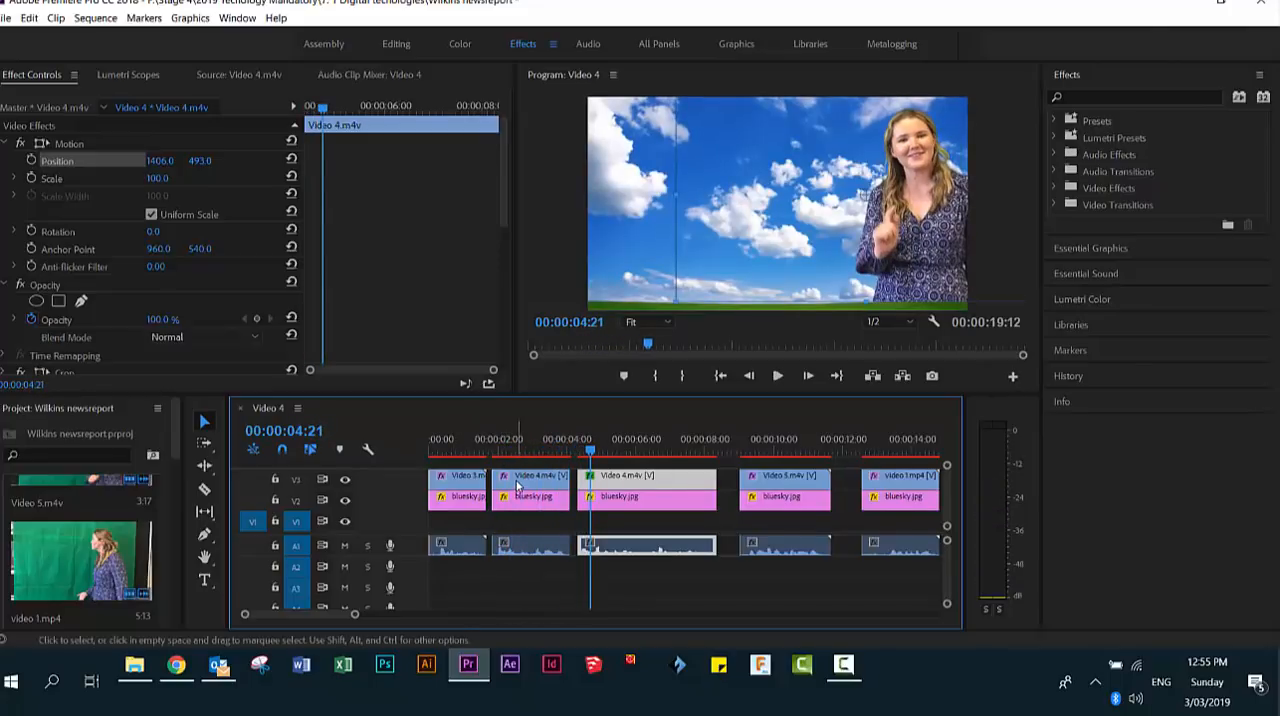
left_click_drag(591, 452, 416, 458)
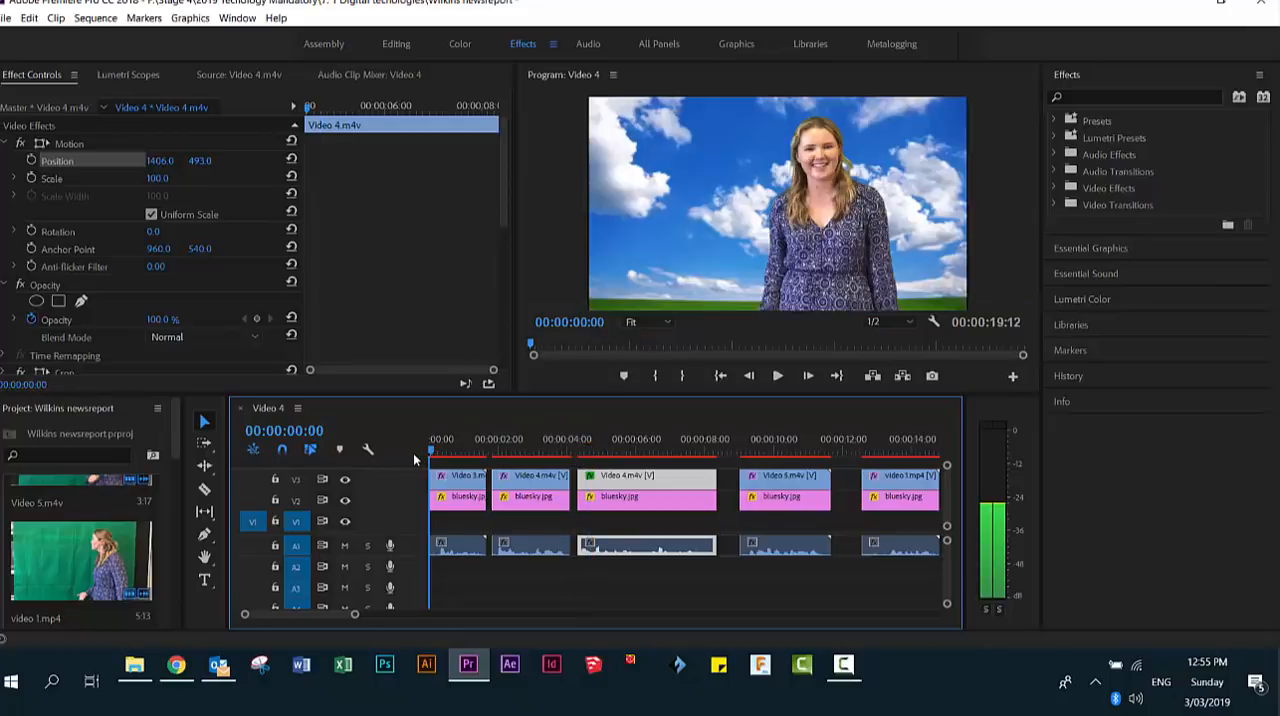
key("space")
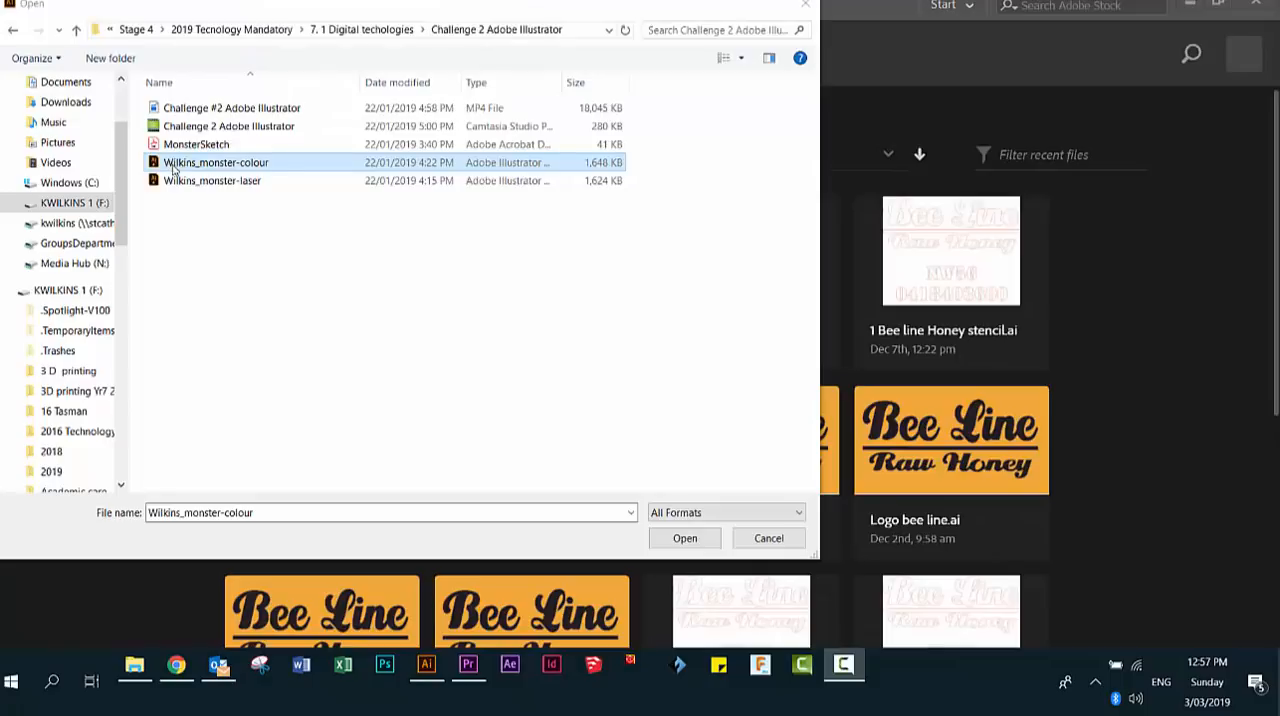
- In Illustrator, open the monster-colour artwork from the Challenge 2 Adobe Illustrator folder and delete its black background circle
double_click(240, 165)
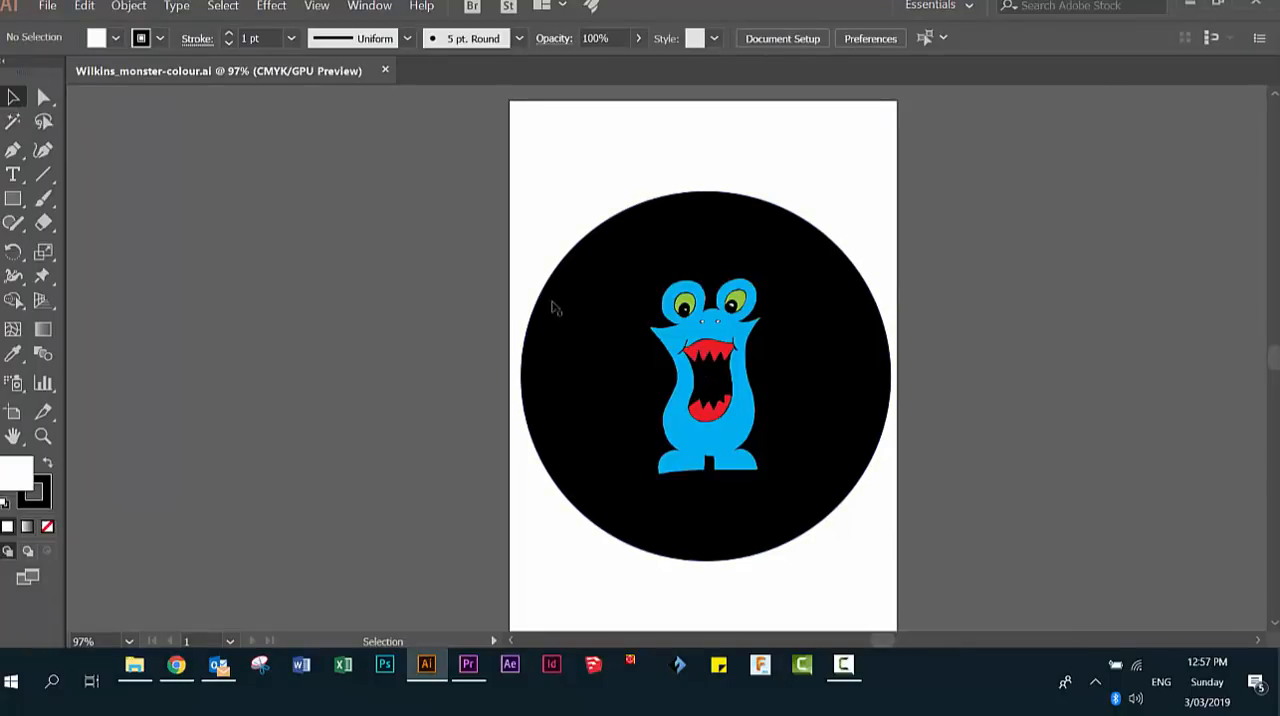
left_click(584, 326)
key("Delete")
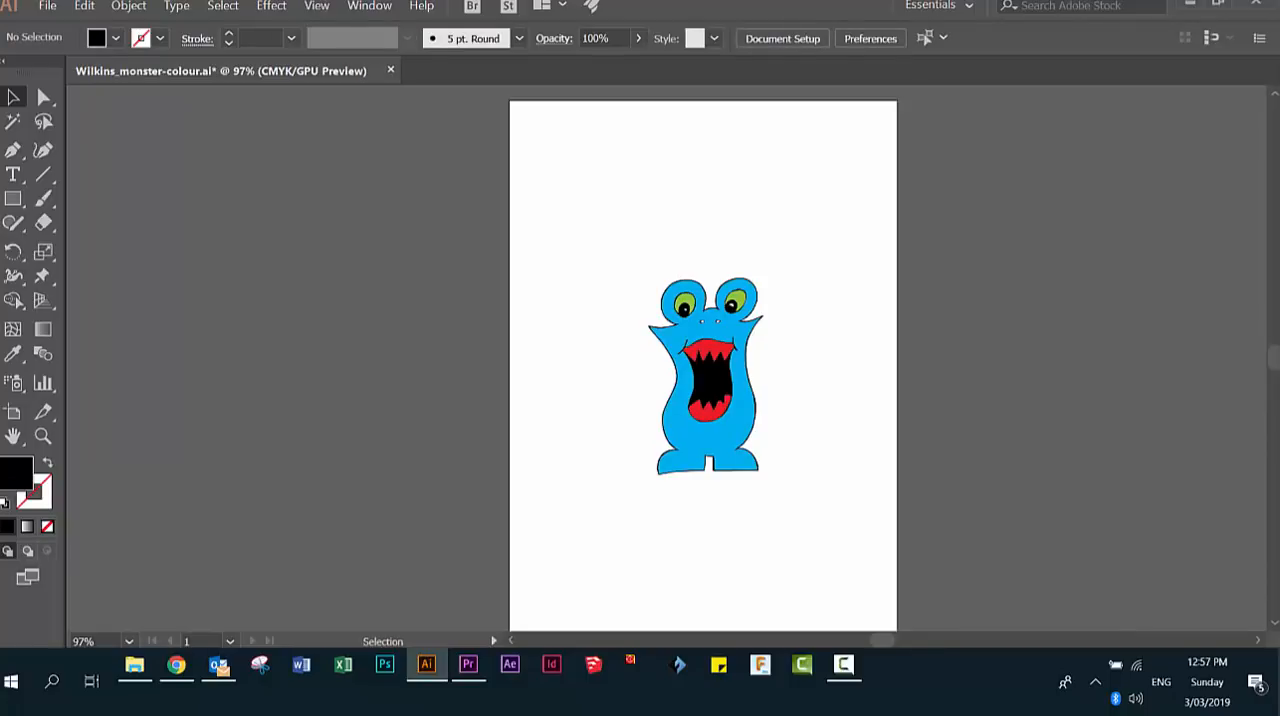
- Export the monster artwork as a PNG into the Challenge 4 Premiere Pro folder, keeping its file name
left_click(47, 8)
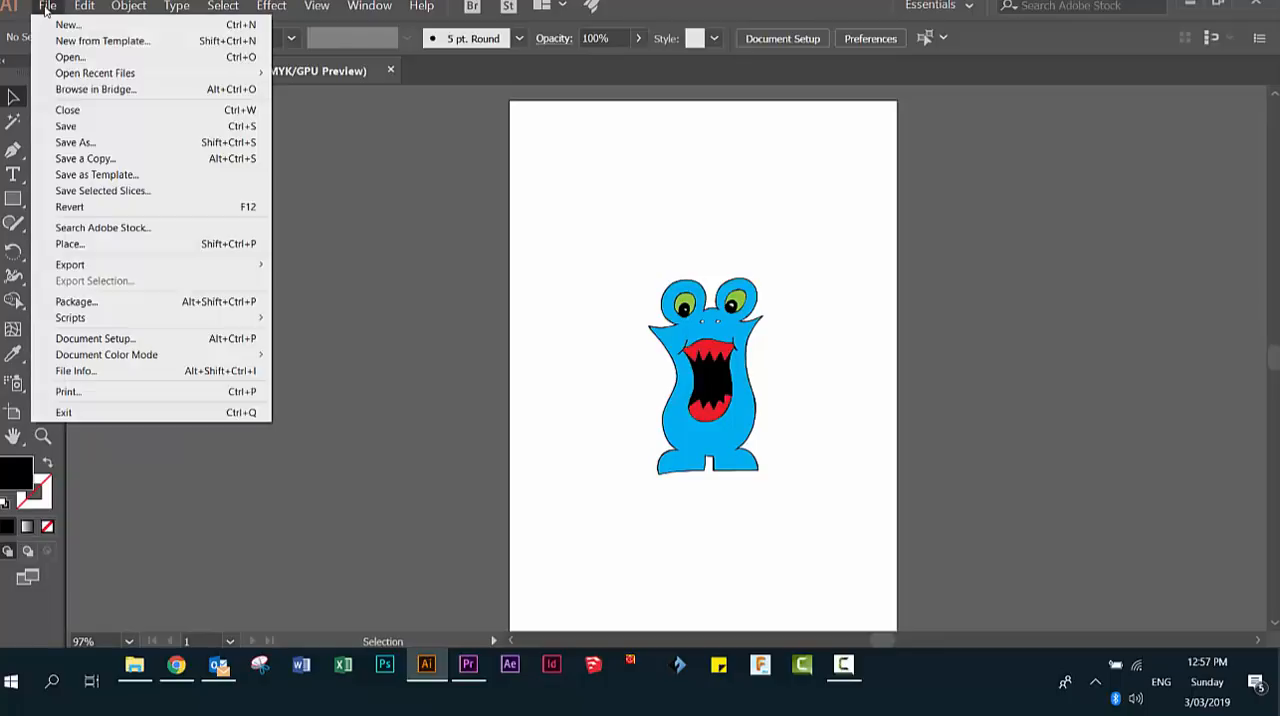
mouse_move(80, 272)
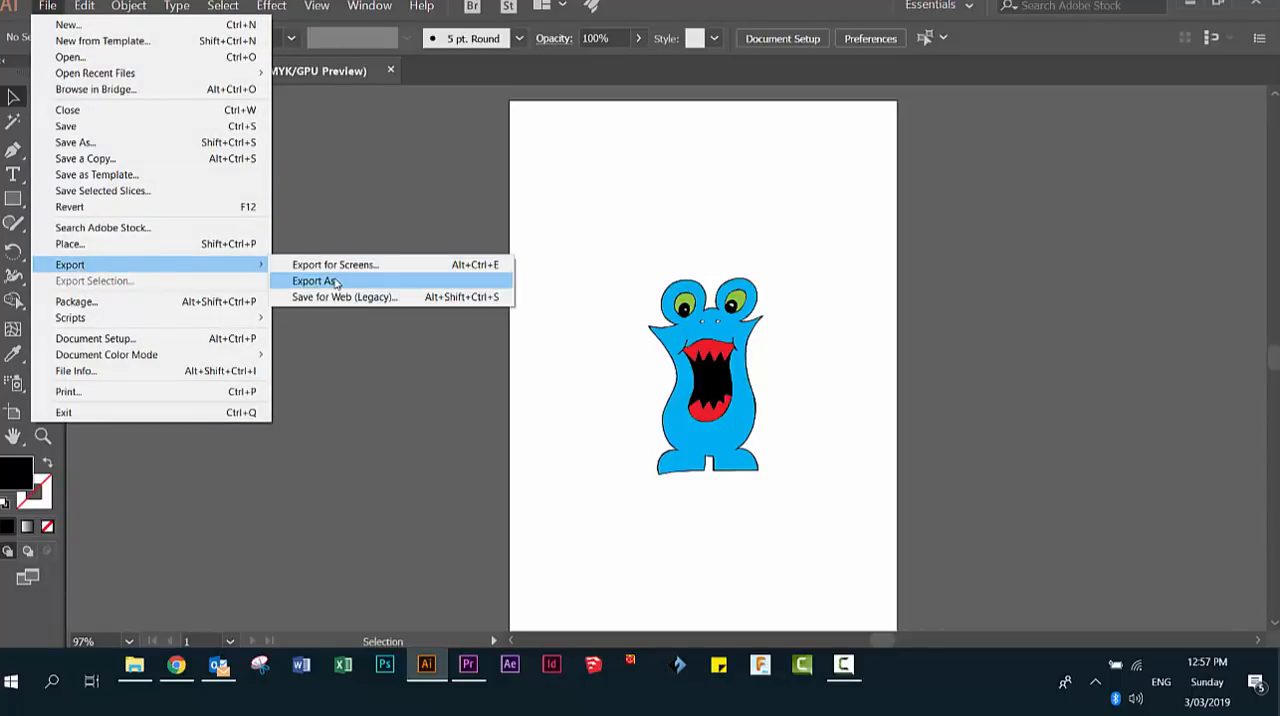
left_click(334, 281)
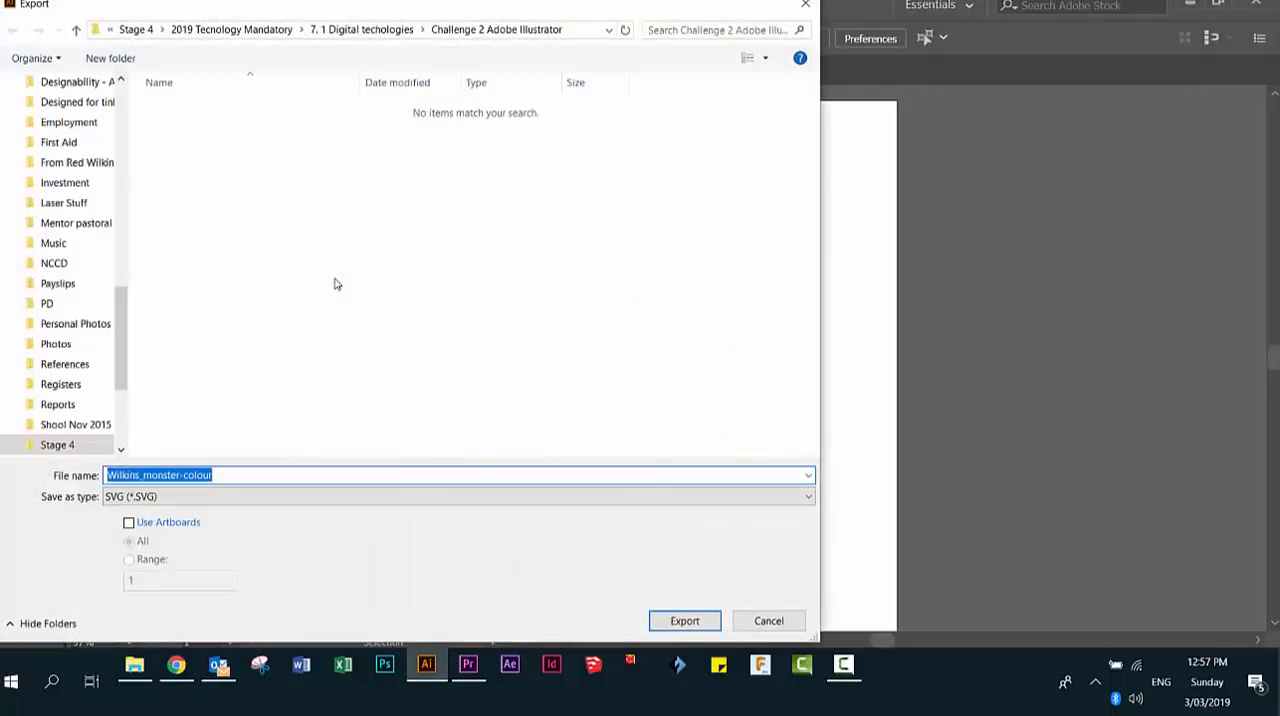
left_click(229, 499)
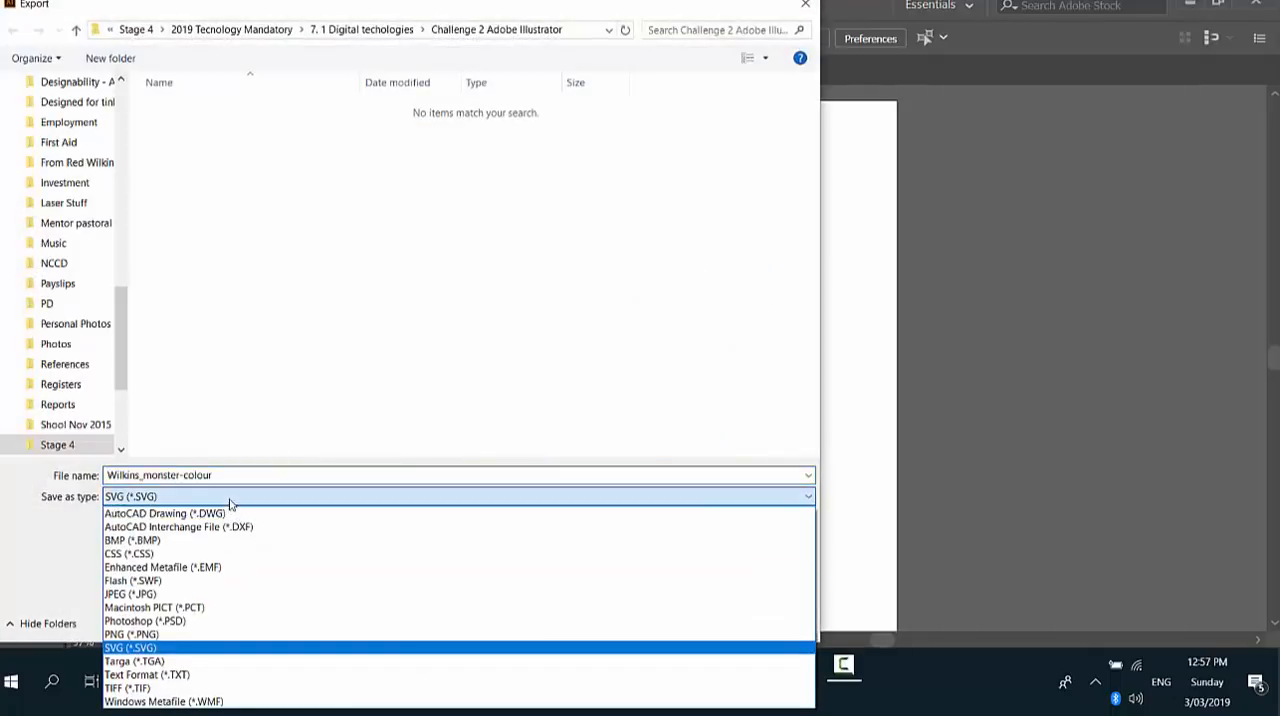
left_click(131, 634)
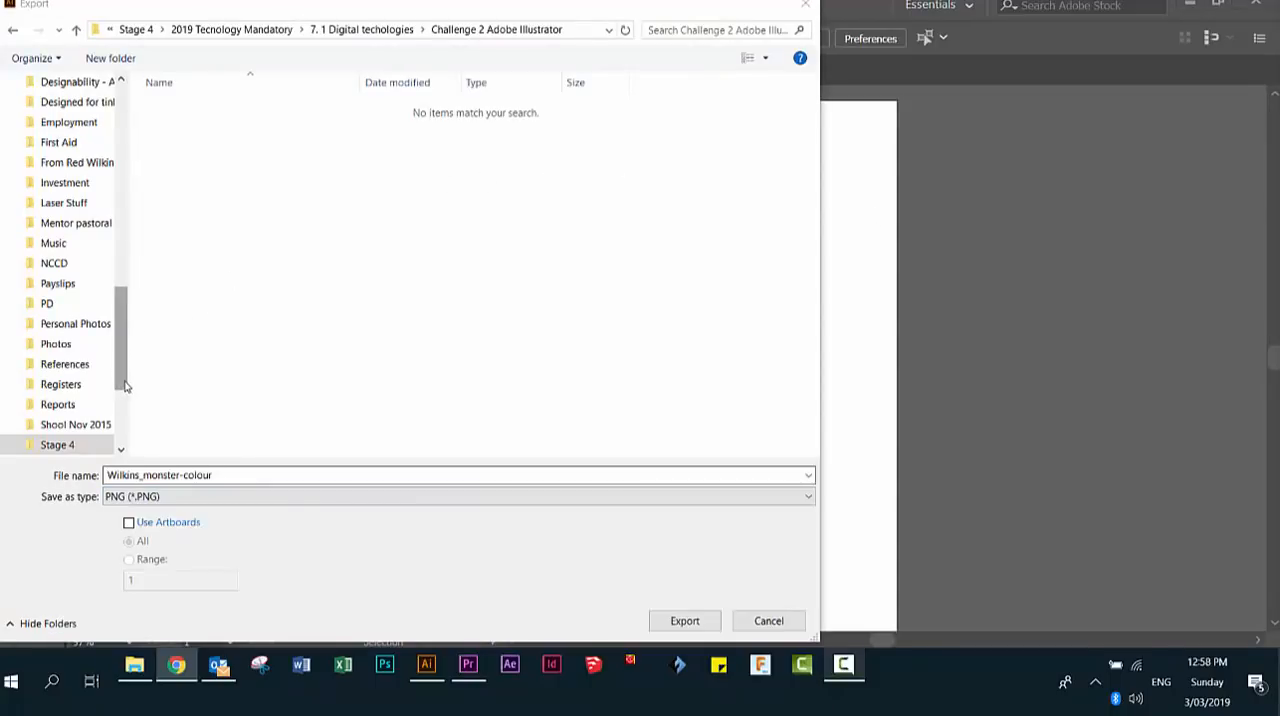
left_click(412, 30)
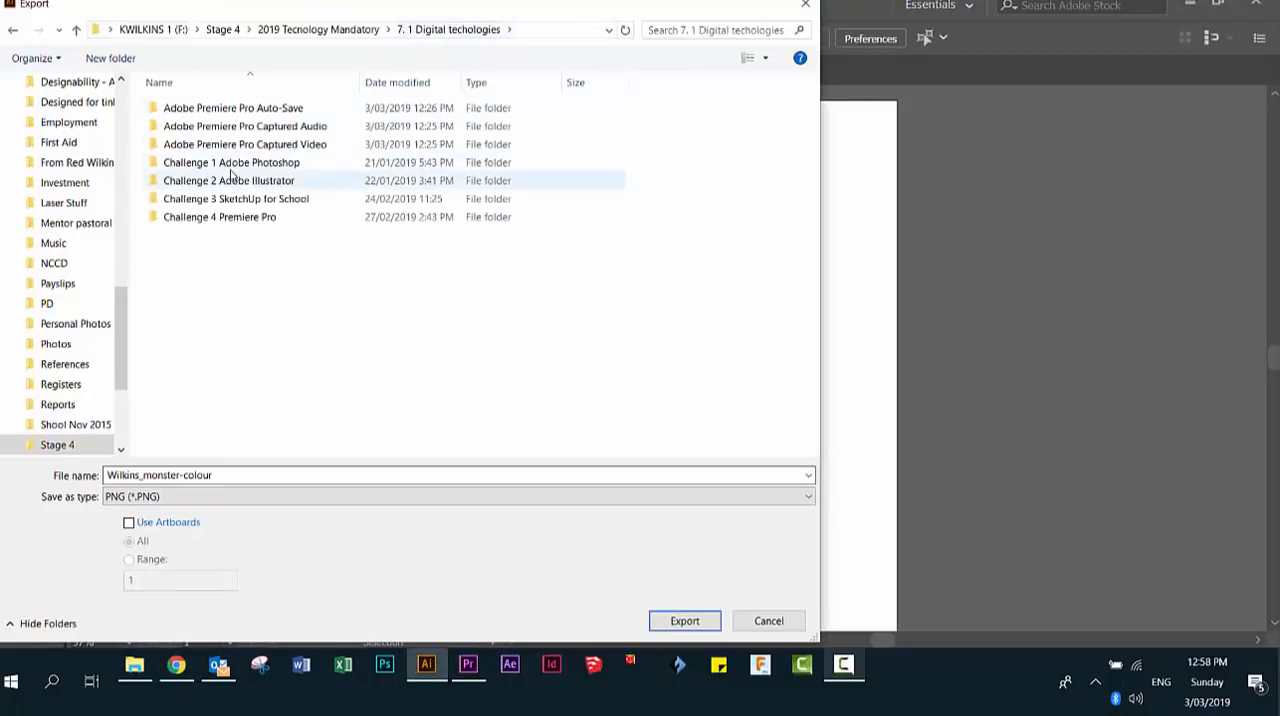
left_click(193, 222)
double_click(193, 222)
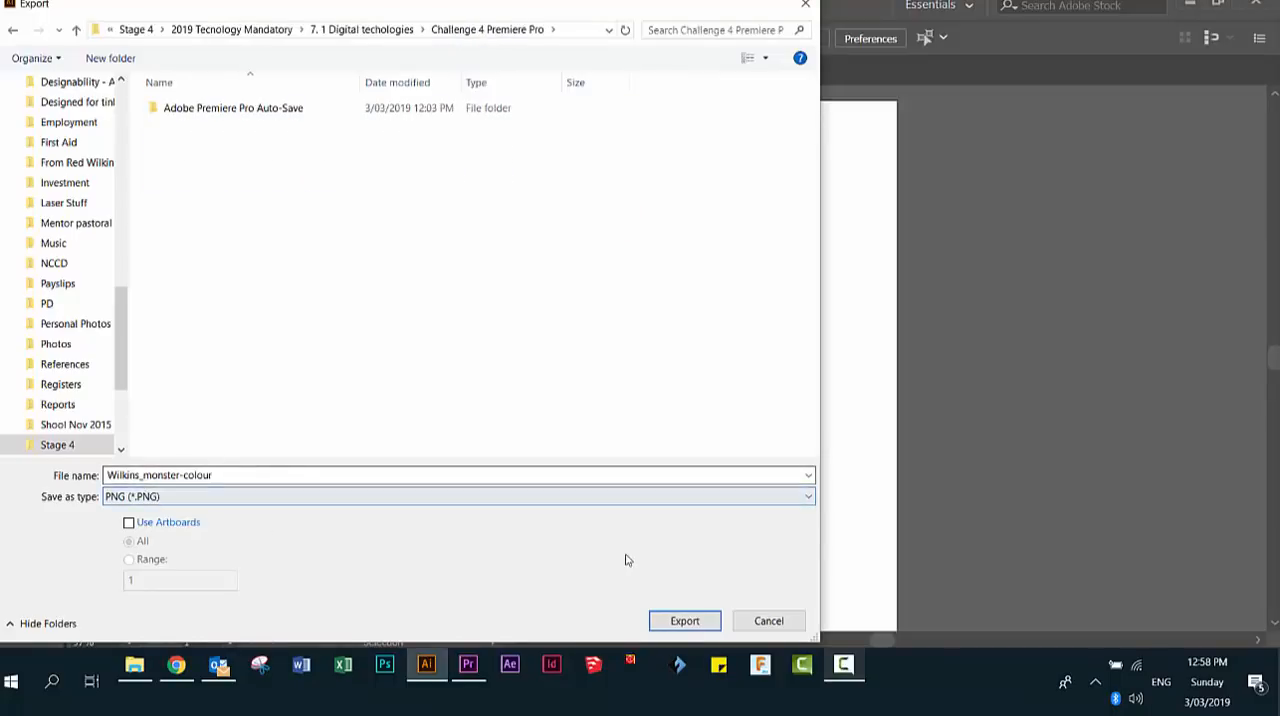
left_click(700, 622)
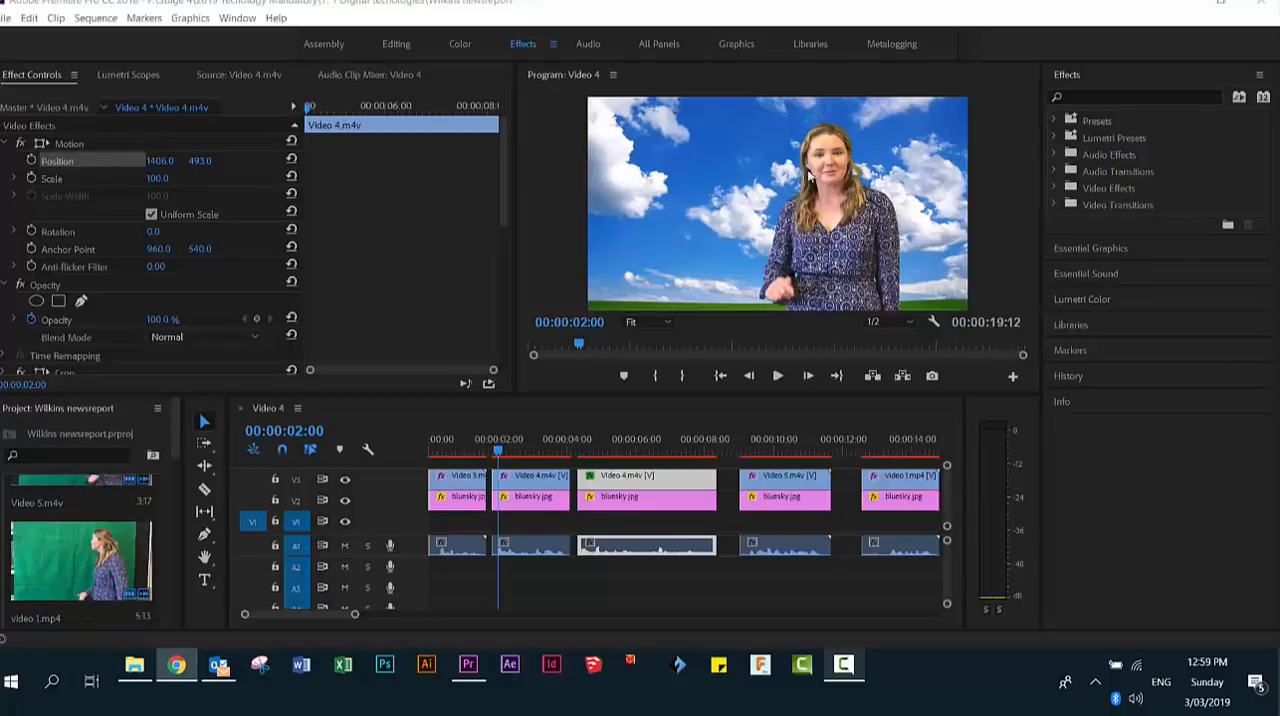
- In Premiere Pro's Assembly workspace, import the Challenge #2 Adobe Illustrator MP4 from the Challenge 2 Adobe Illustrator folder
left_click(325, 44)
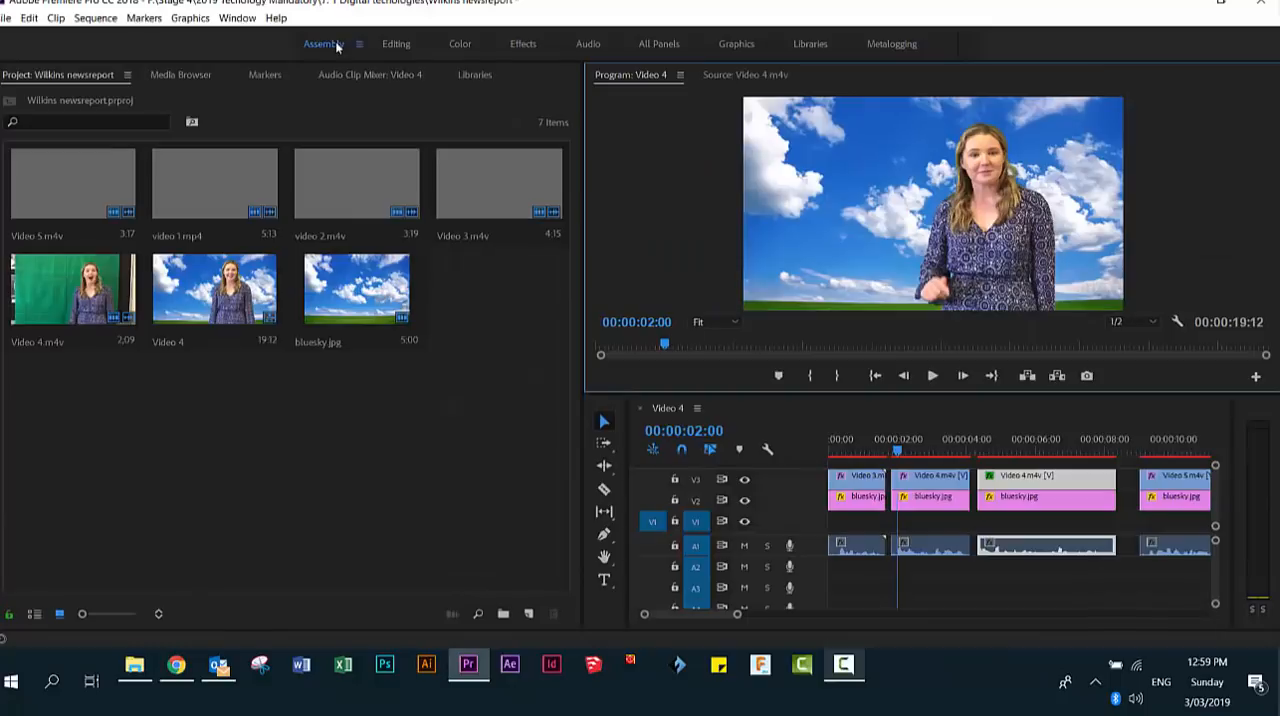
left_click(4, 17)
left_click(60, 389)
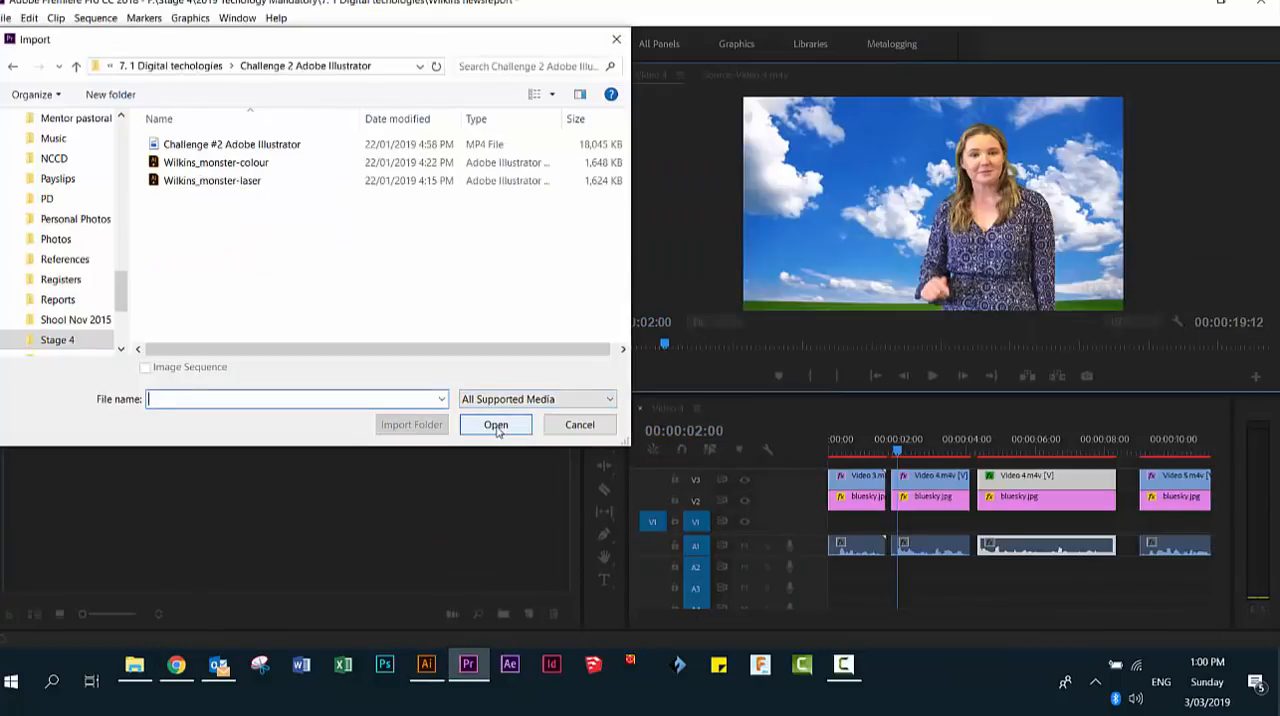
left_click(201, 149)
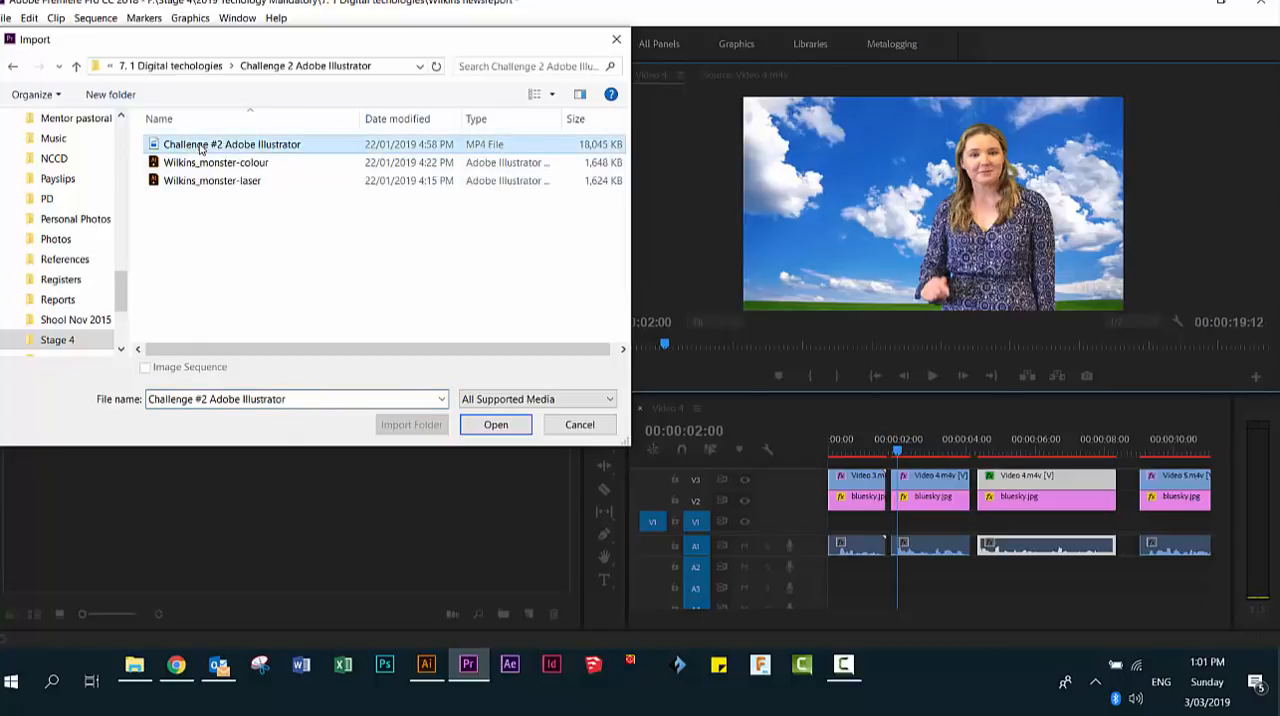
left_click(496, 424)
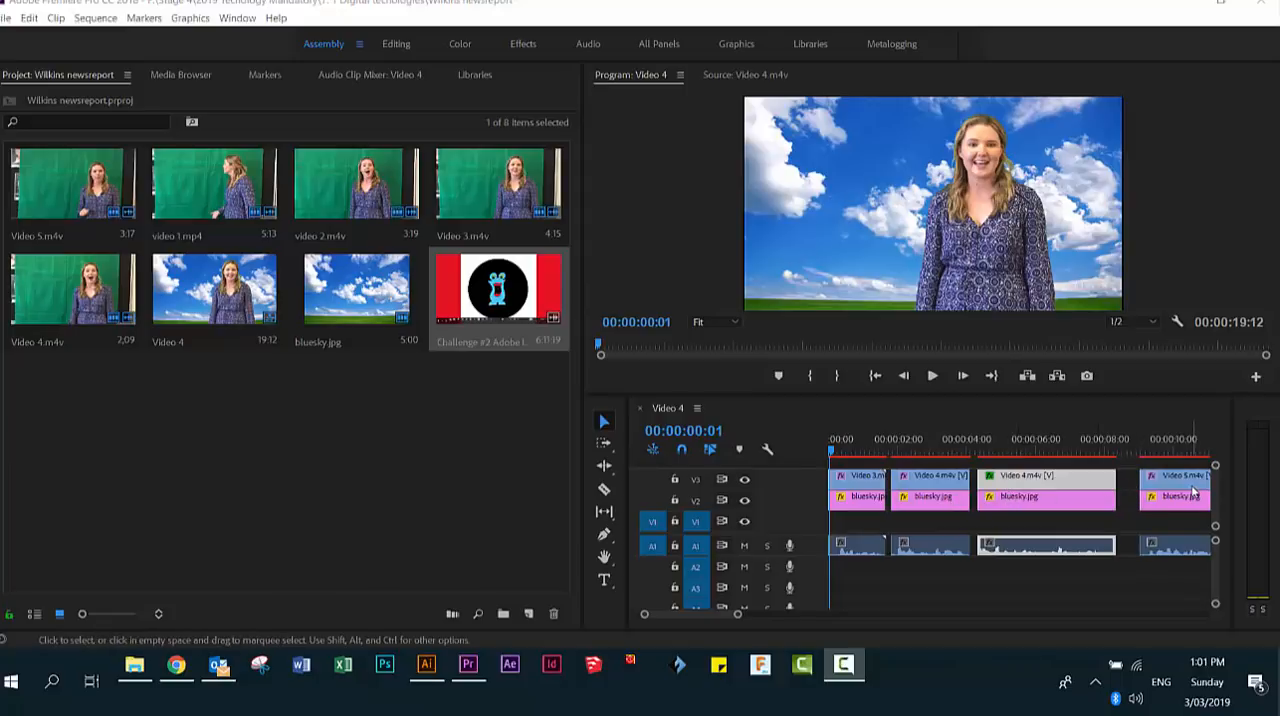
- Close the gap after the first clip by moving the first Video 4.m4v clip and its bluesky.jpg earlier, and play it back
left_click(932, 376)
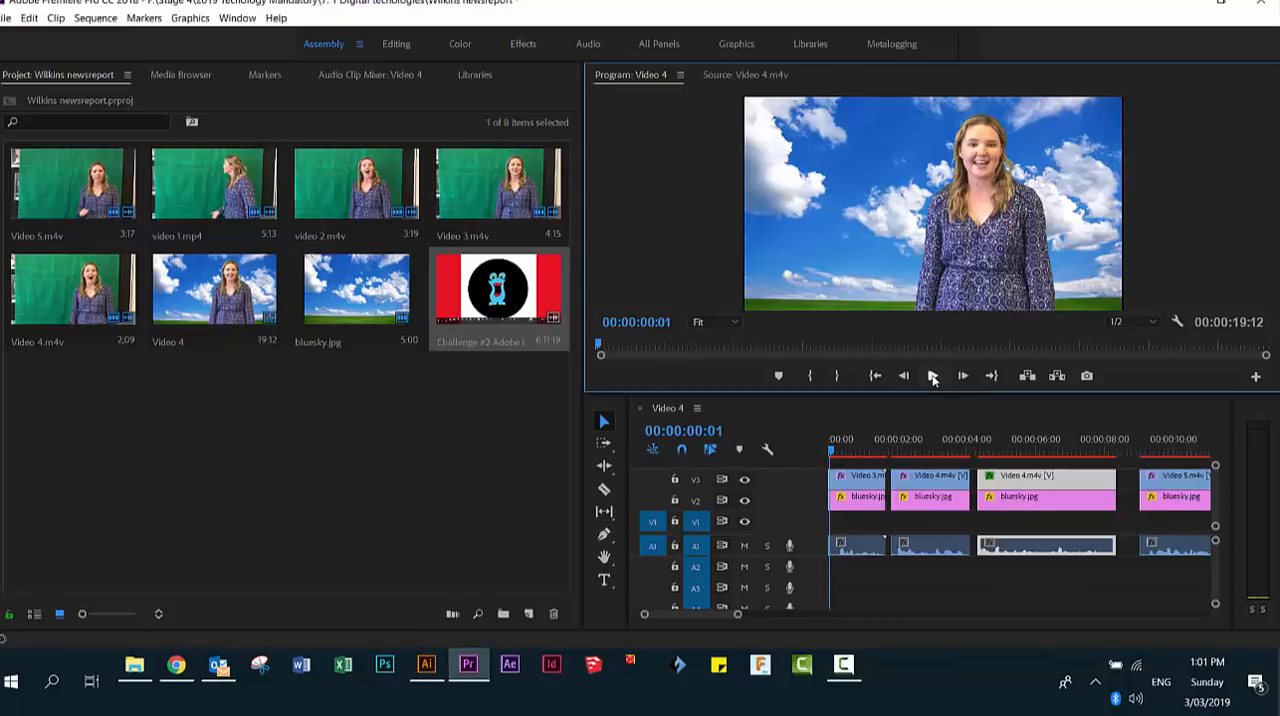
left_click(932, 376)
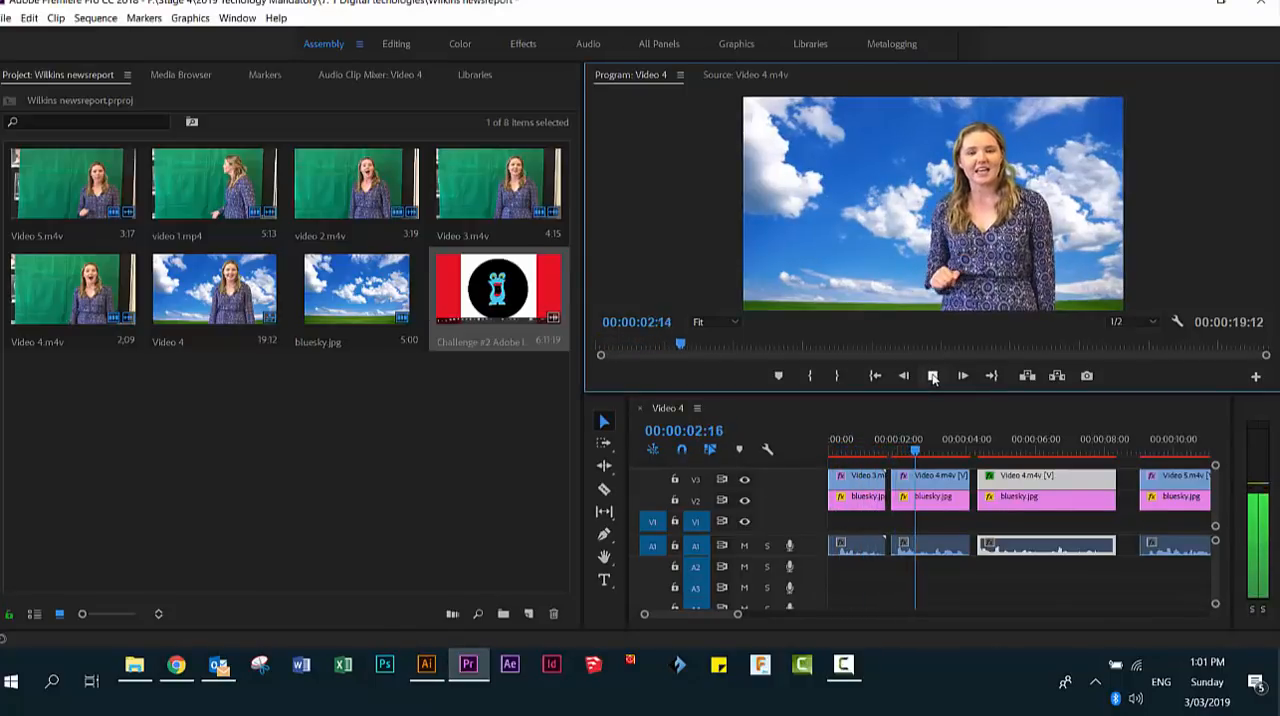
left_click(932, 376)
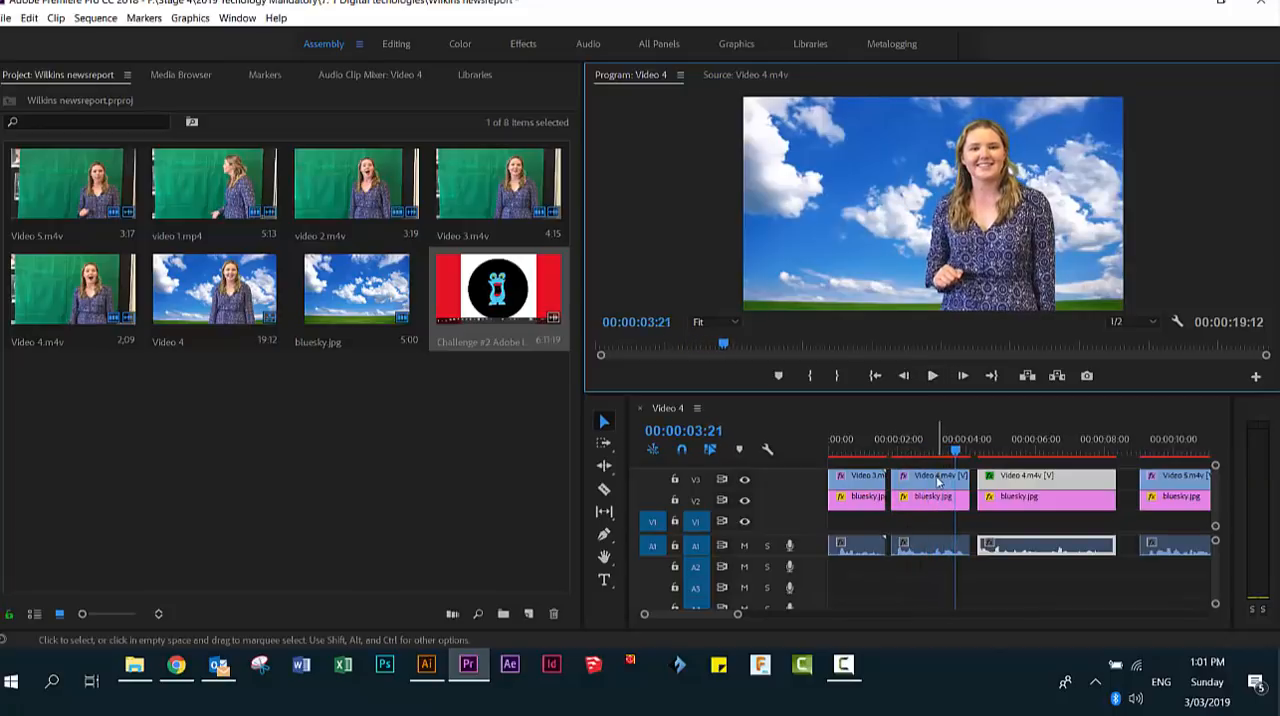
left_click(930, 480)
left_click_drag(930, 482, 898, 505)
left_click(904, 502)
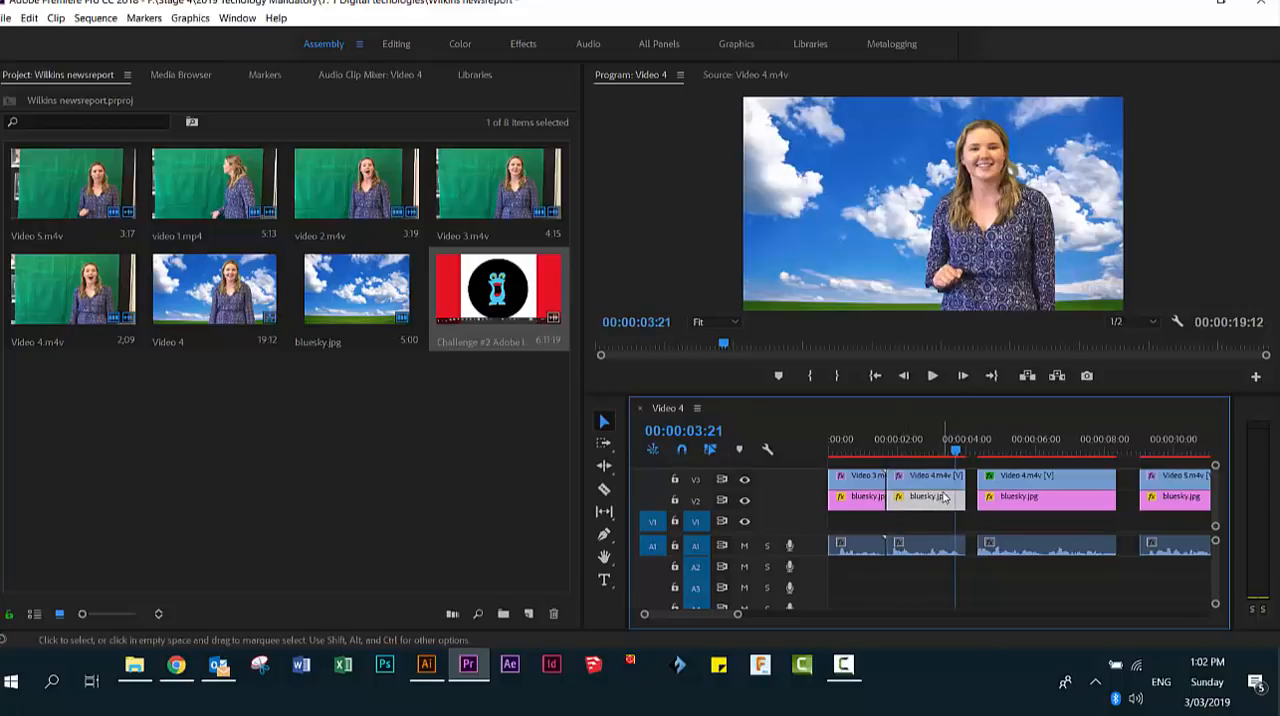
key("space")
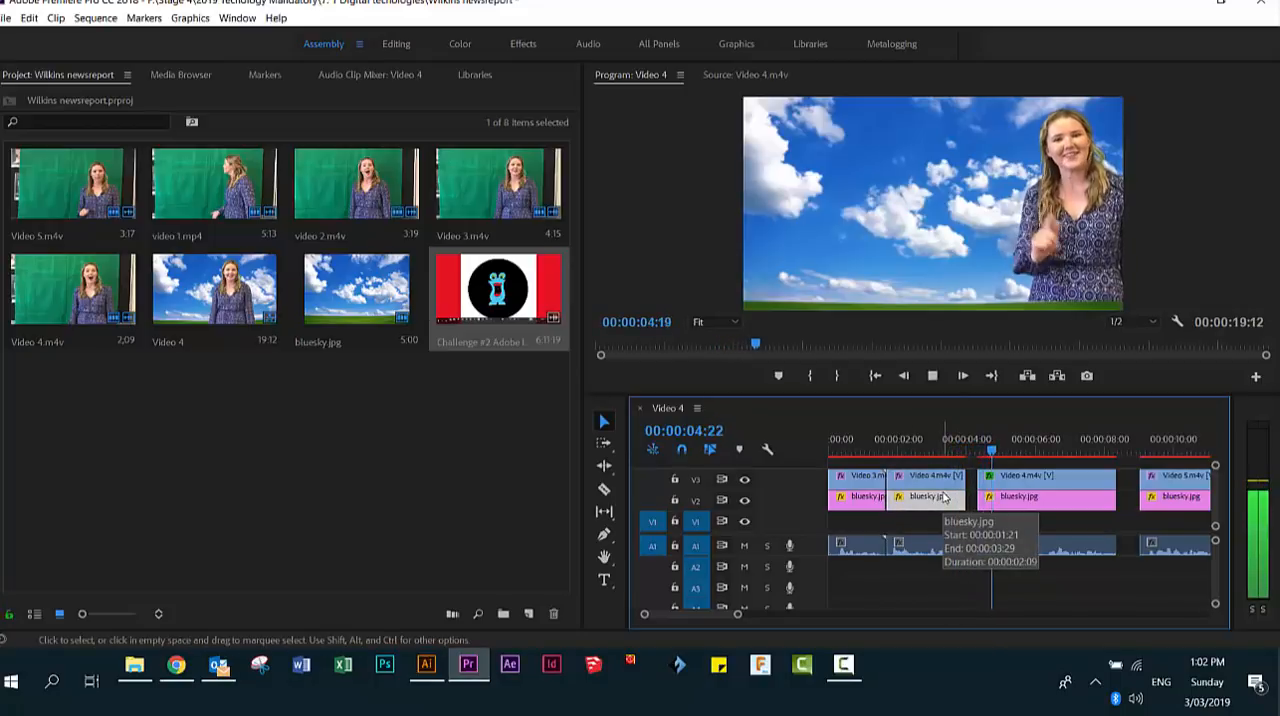
- Close the gap before the second Video 4.m4v clip by moving it and its bluesky.jpg earlier, and play it back
key("space")
left_click(1048, 500)
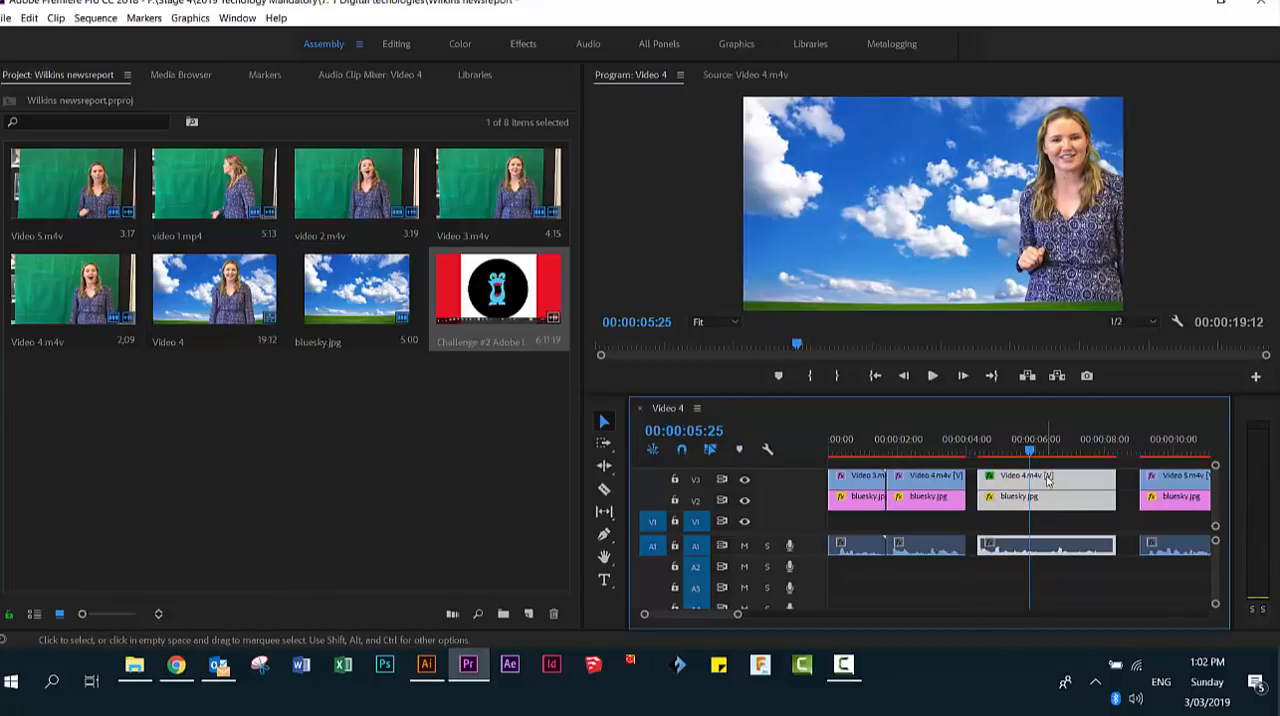
left_click_drag(1051, 477, 1036, 476)
key("space")
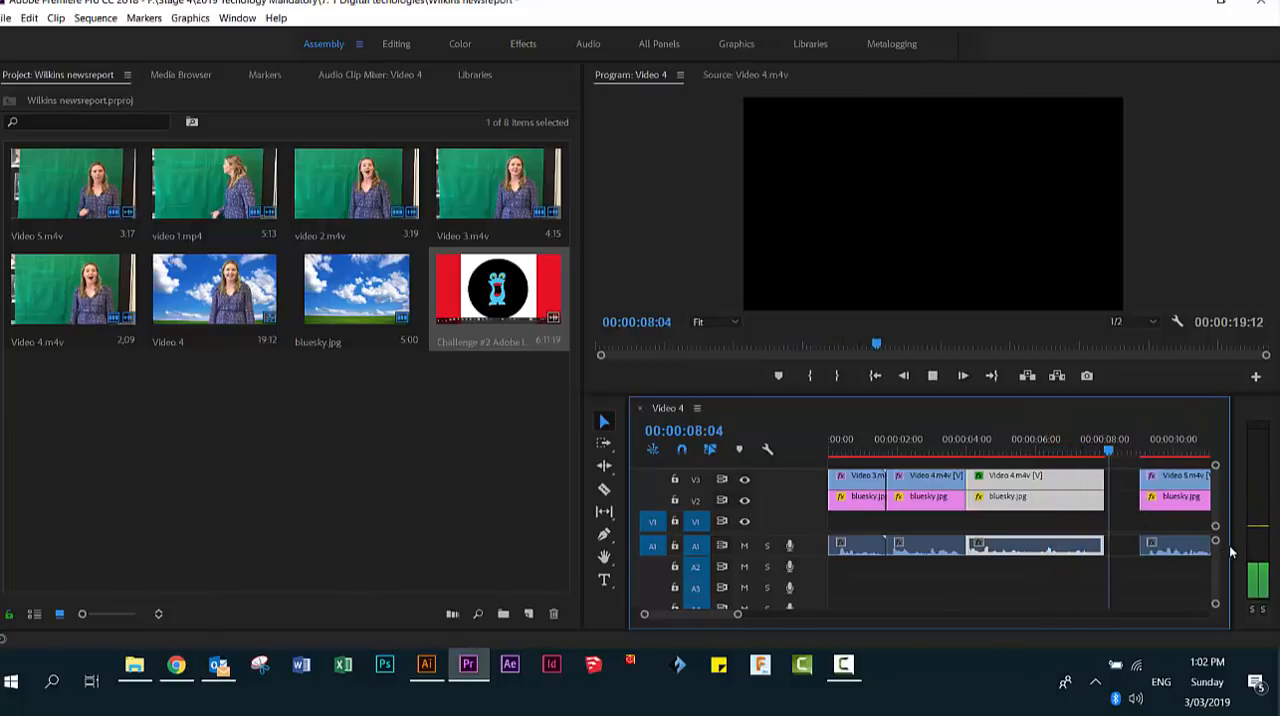
key("space")
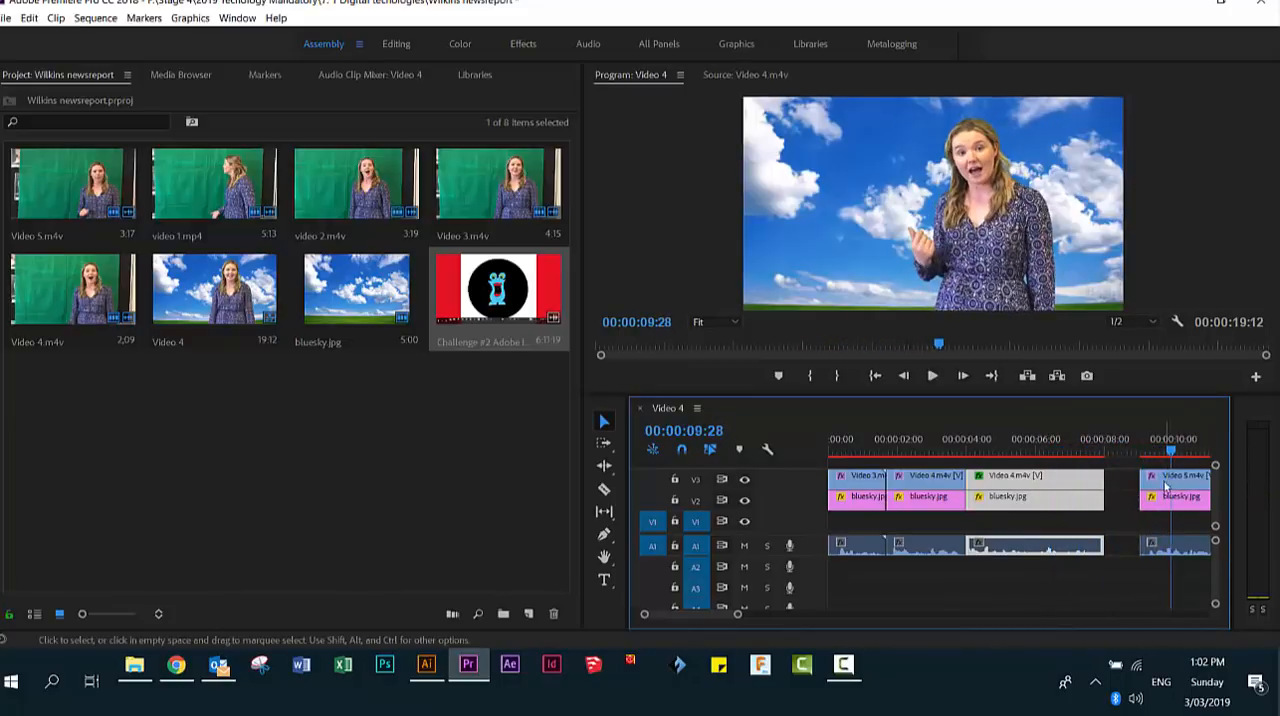
- Move Video 5.m4v and its bluesky.jpg earlier to meet the preceding clip, and play through the rest of the sequence
left_click(1160, 545)
left_click_drag(1160, 545, 1150, 497)
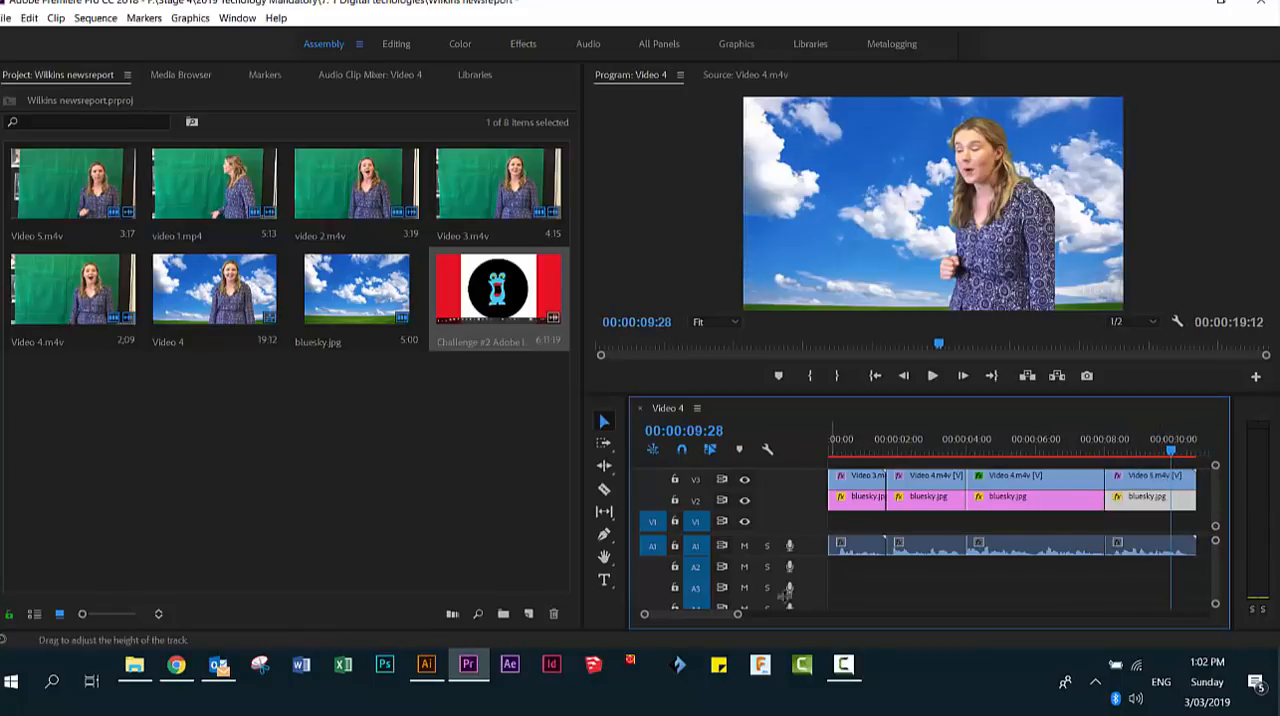
left_click_drag(738, 615, 750, 617)
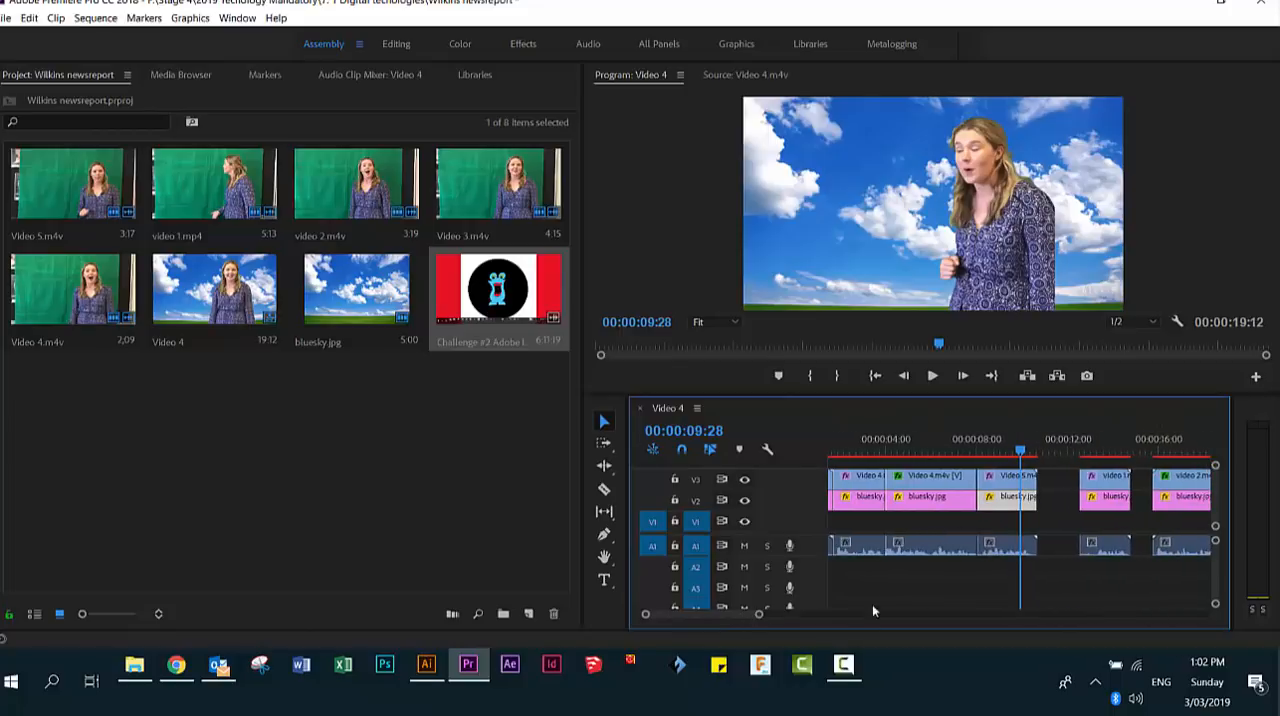
key("space")
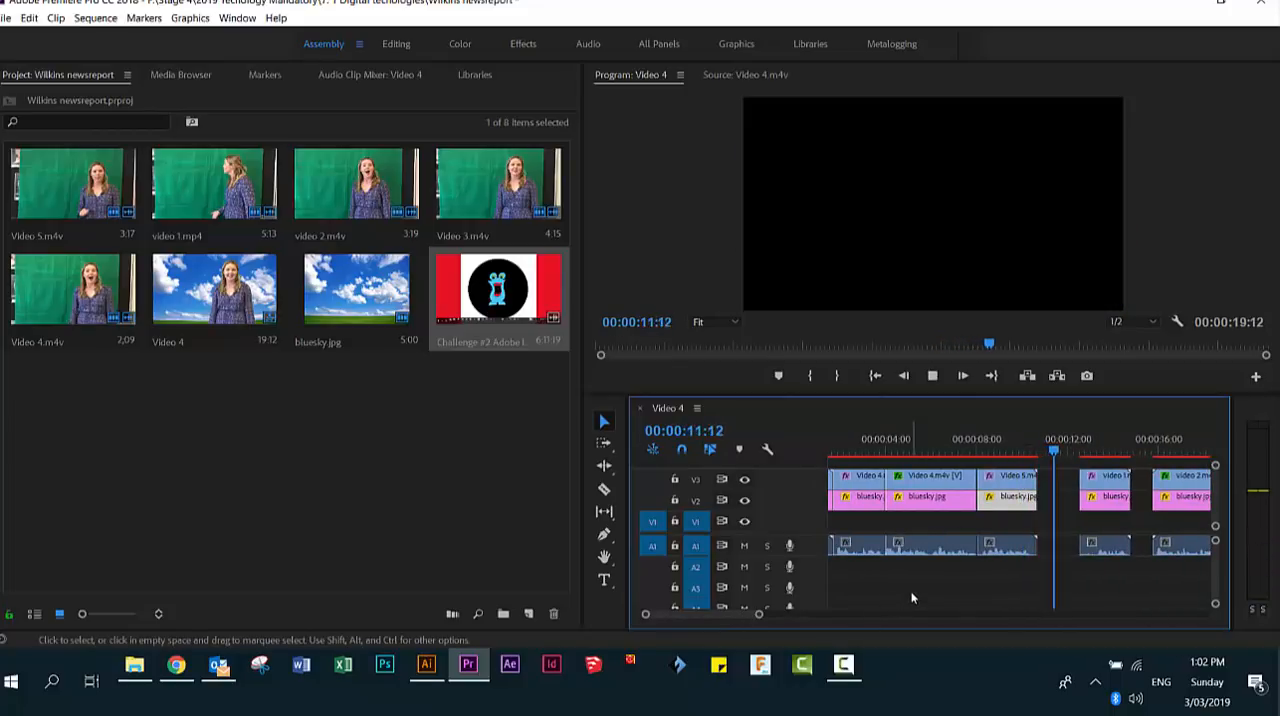
key("space")
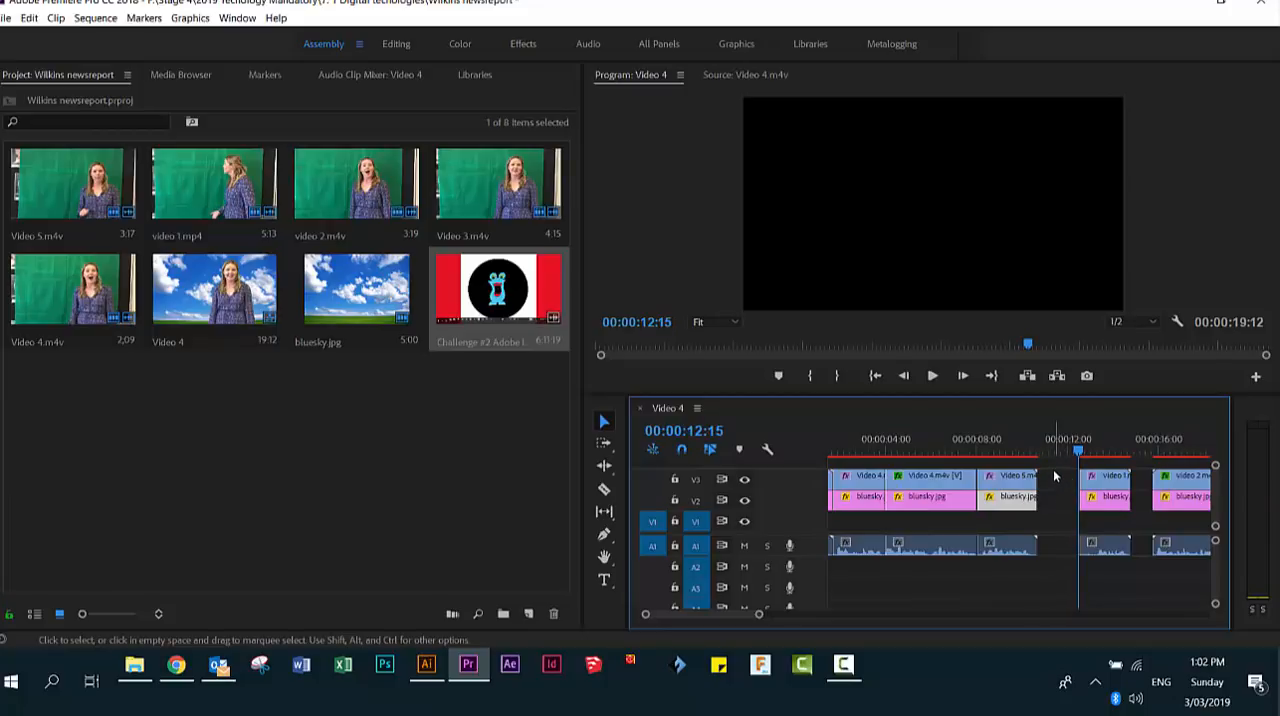
key("space")
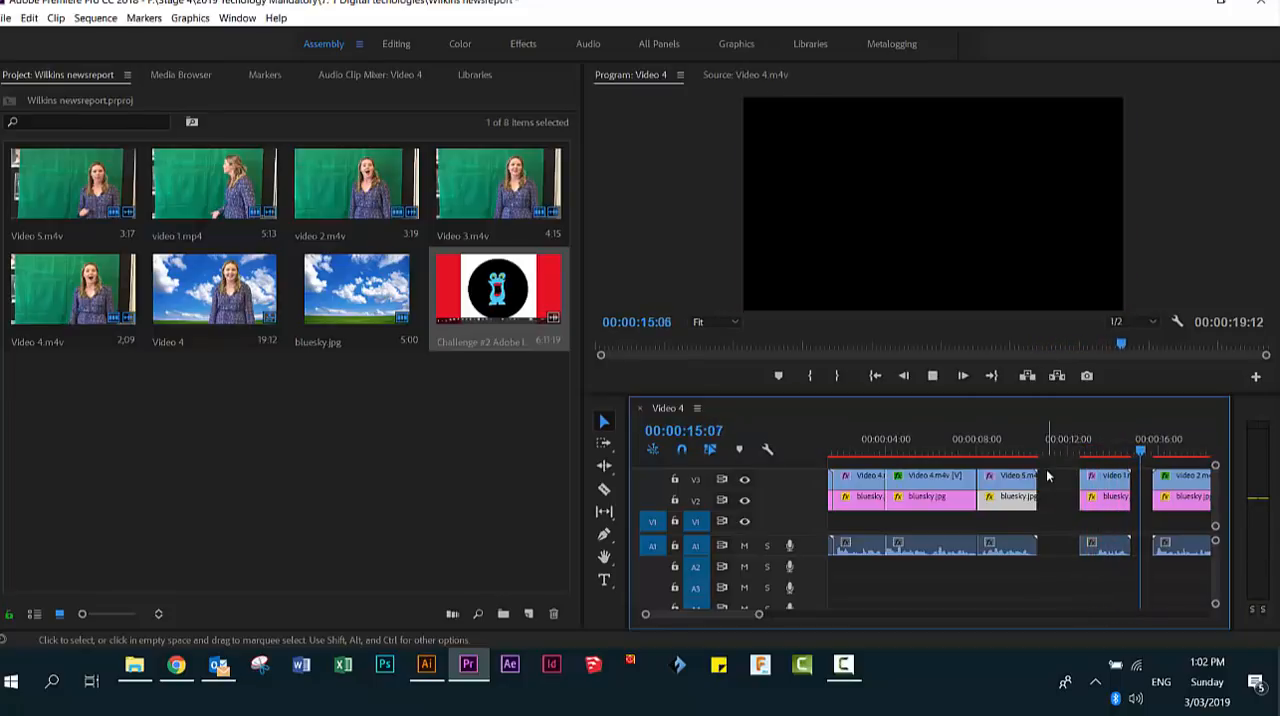
key("space")
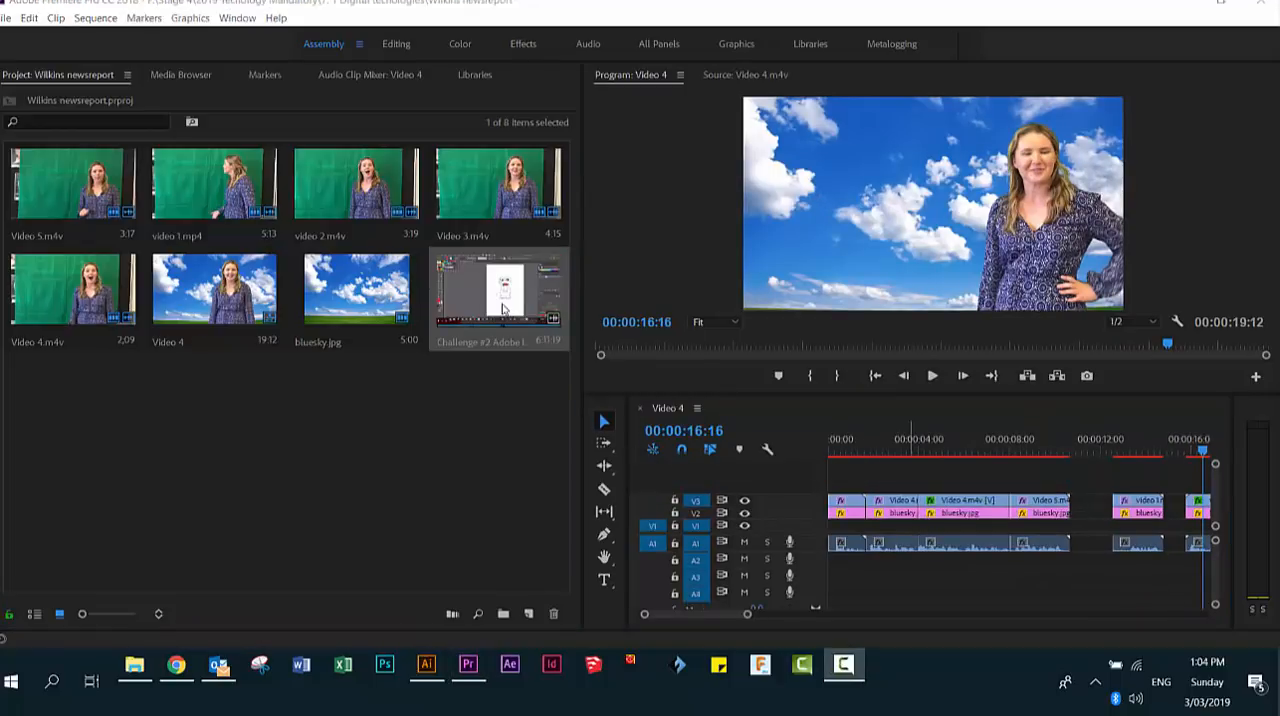
- Place the monster-colour PNG on track V4 at the start of the sequence and extend it to the end of the Video 5.m4v clip
left_click(853, 481)
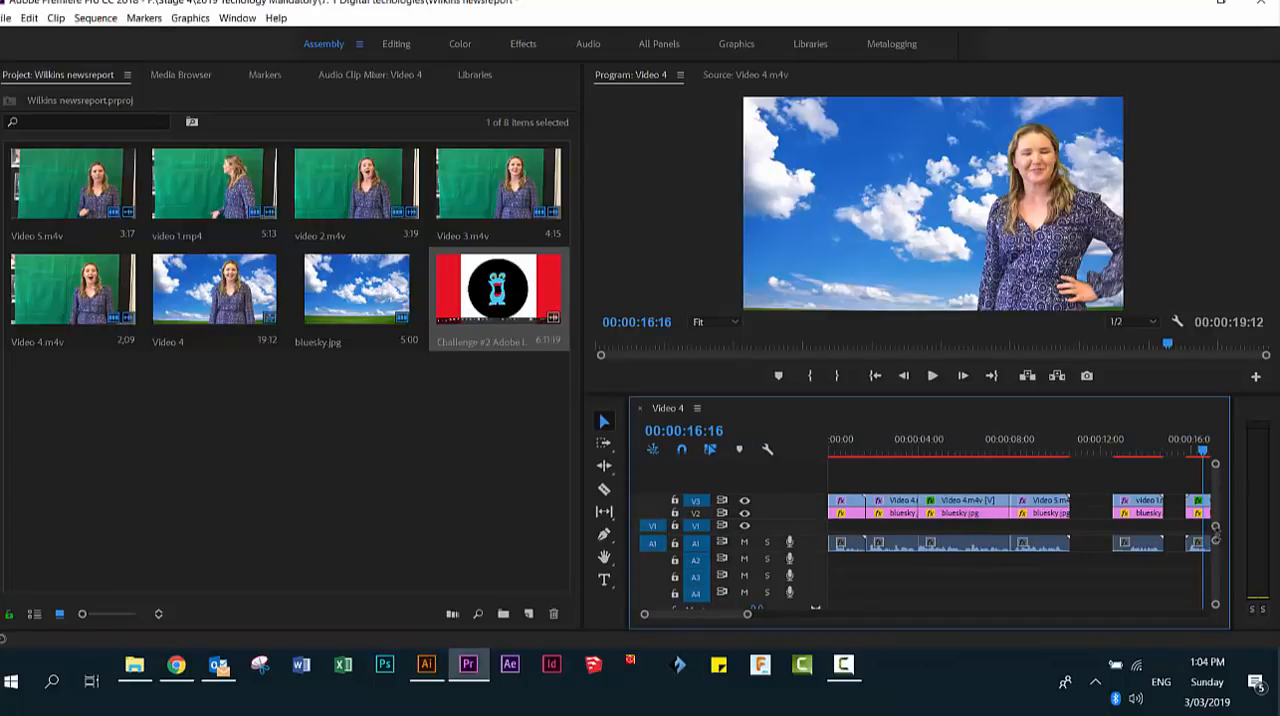
mouse_move(1216, 527)
left_mouse_down()
mouse_move(1216, 497)
mouse_move(1216, 541)
left_mouse_up()
left_click_drag(1216, 541, 1217, 545)
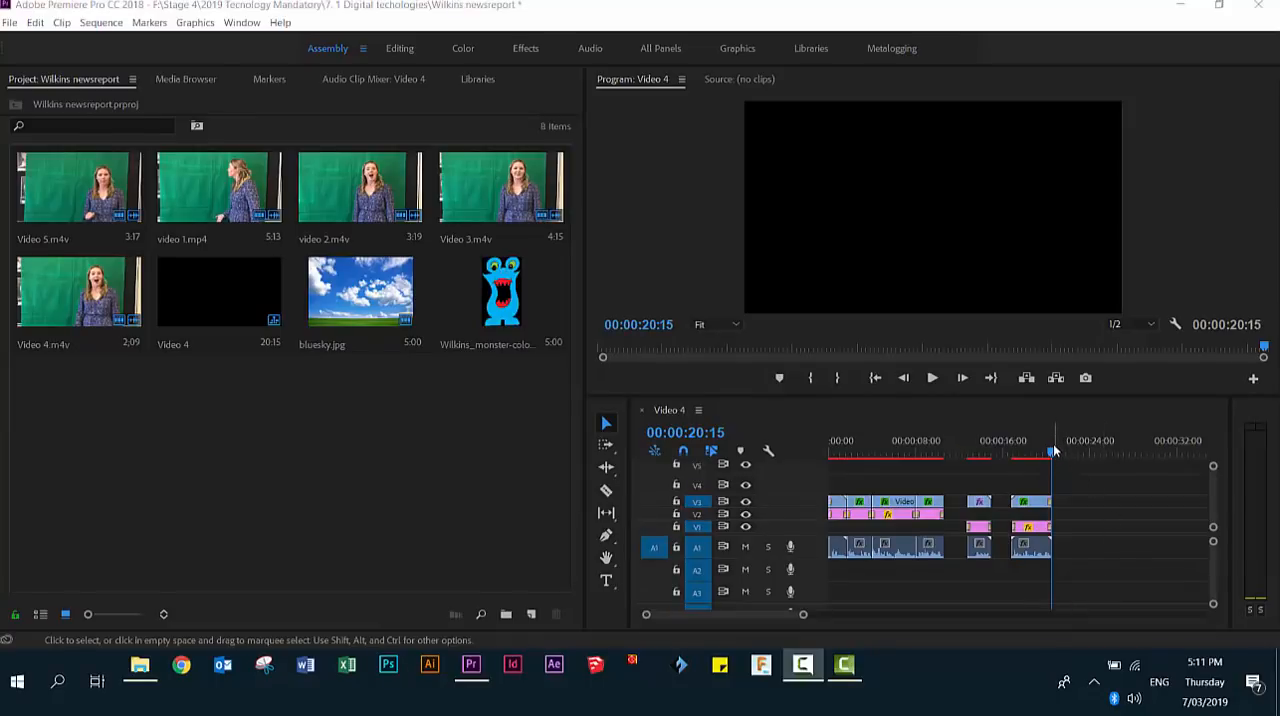
left_click_drag(1052, 455, 830, 455)
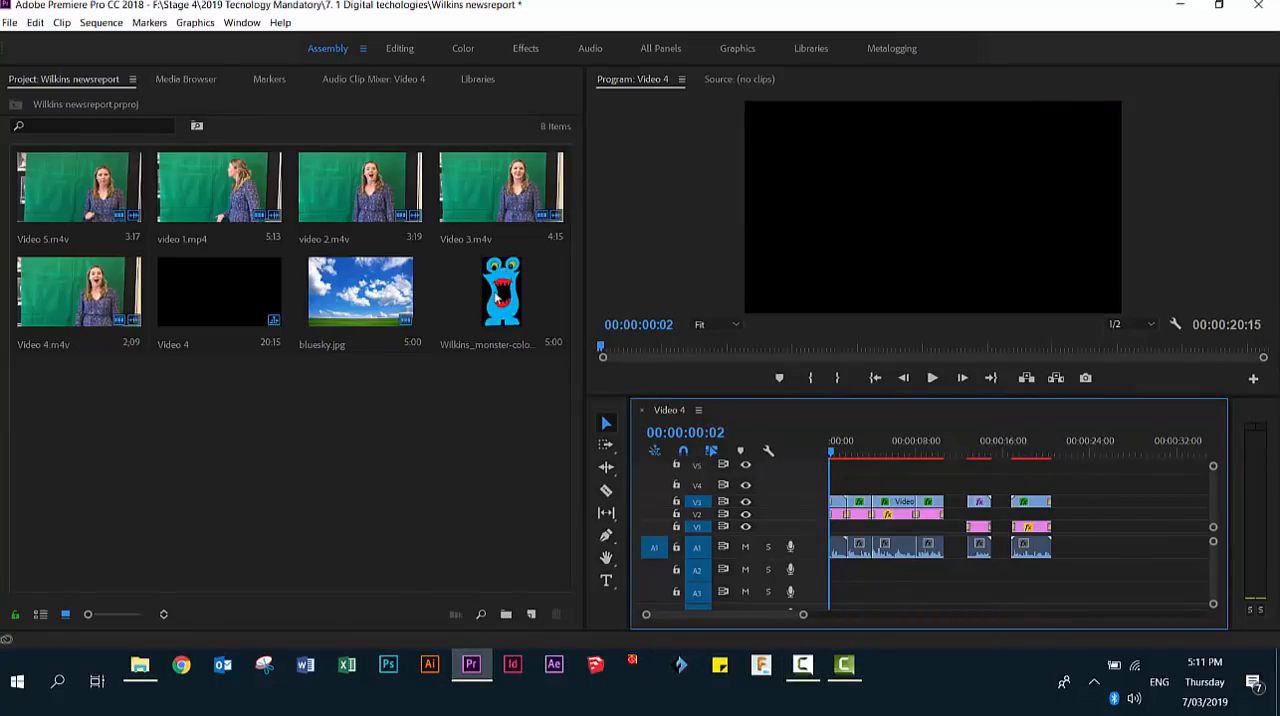
left_click(500, 298)
left_click_drag(500, 298, 838, 492)
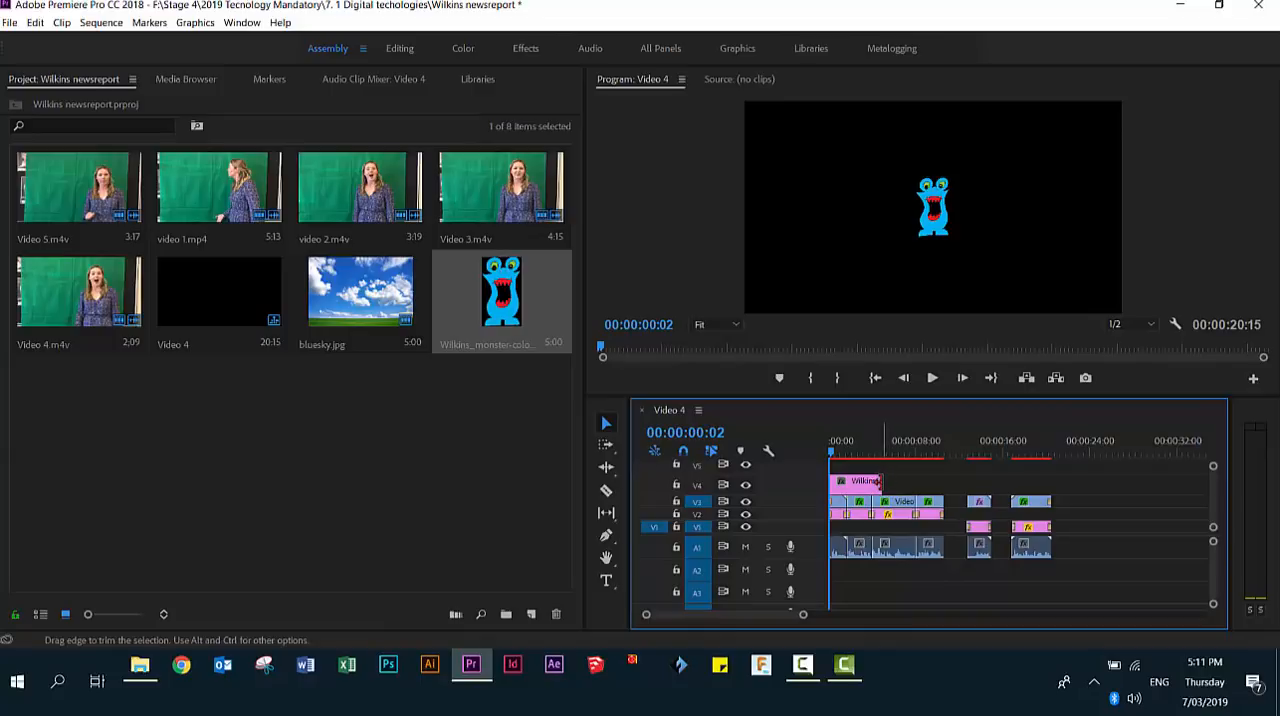
left_click_drag(880, 481, 942, 485)
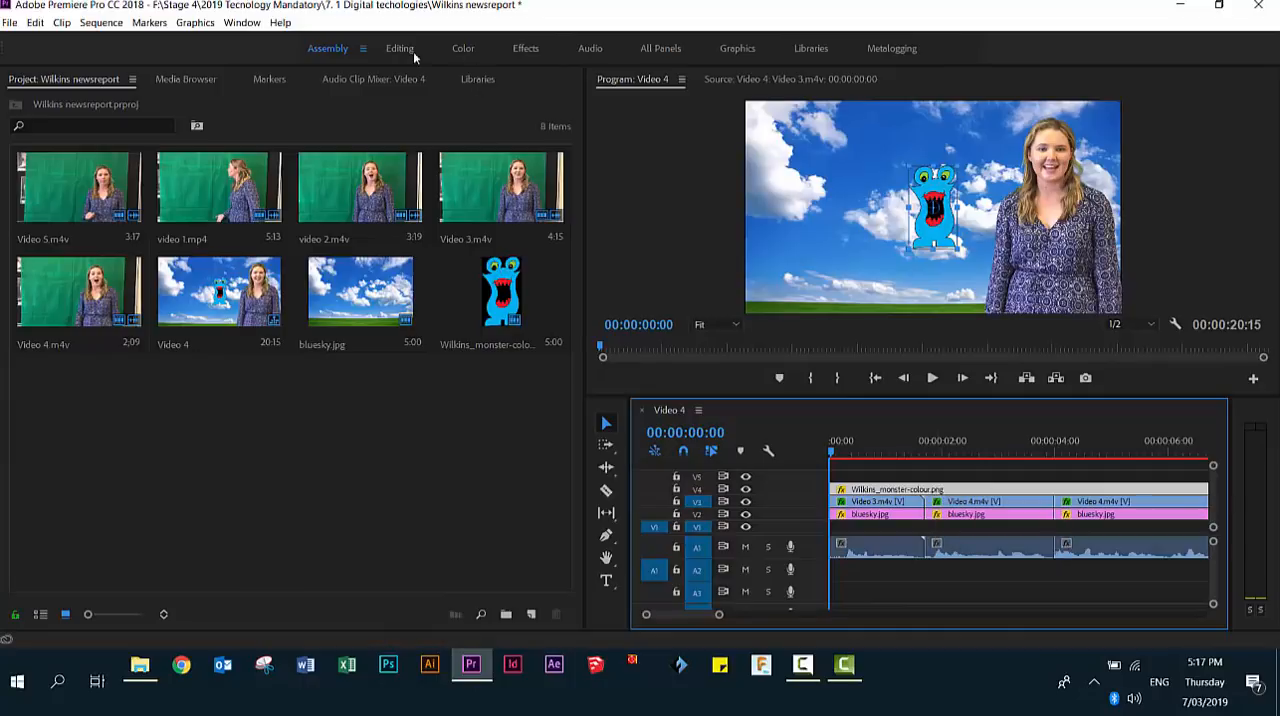
- Switch to the Effects workspace and select the Scale property of the monster clip
left_click(525, 48)
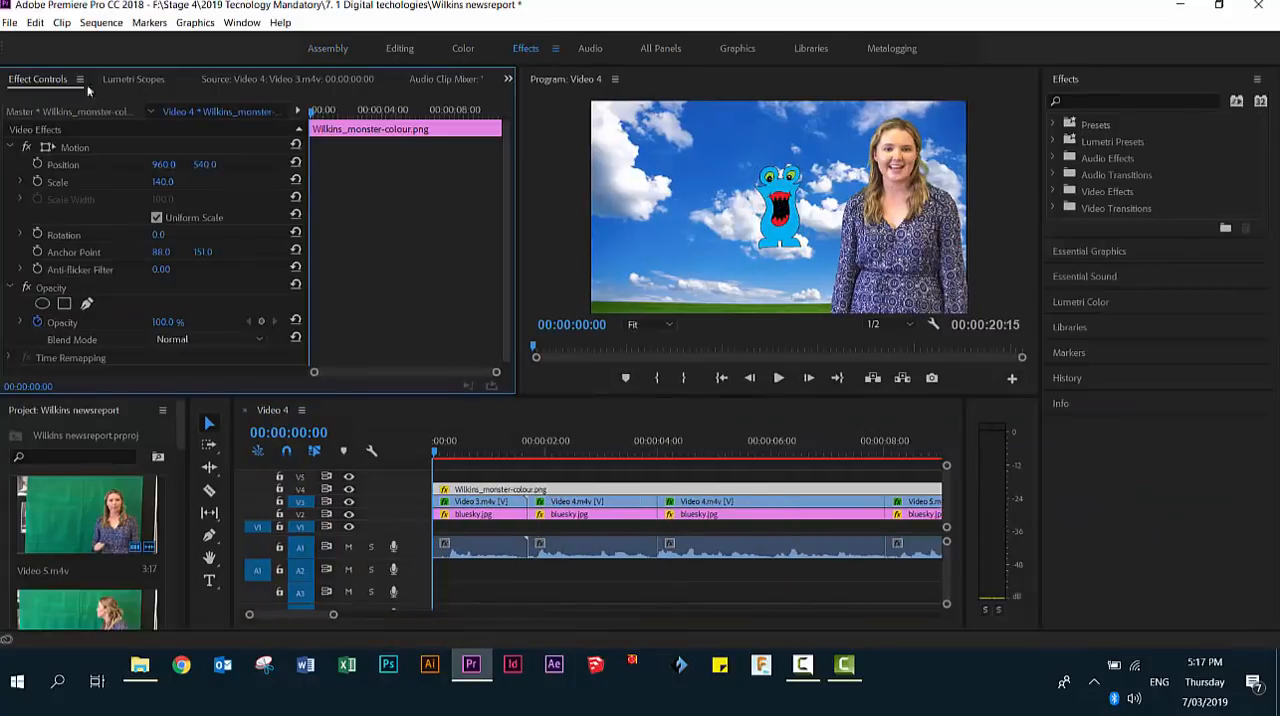
left_click(52, 183)
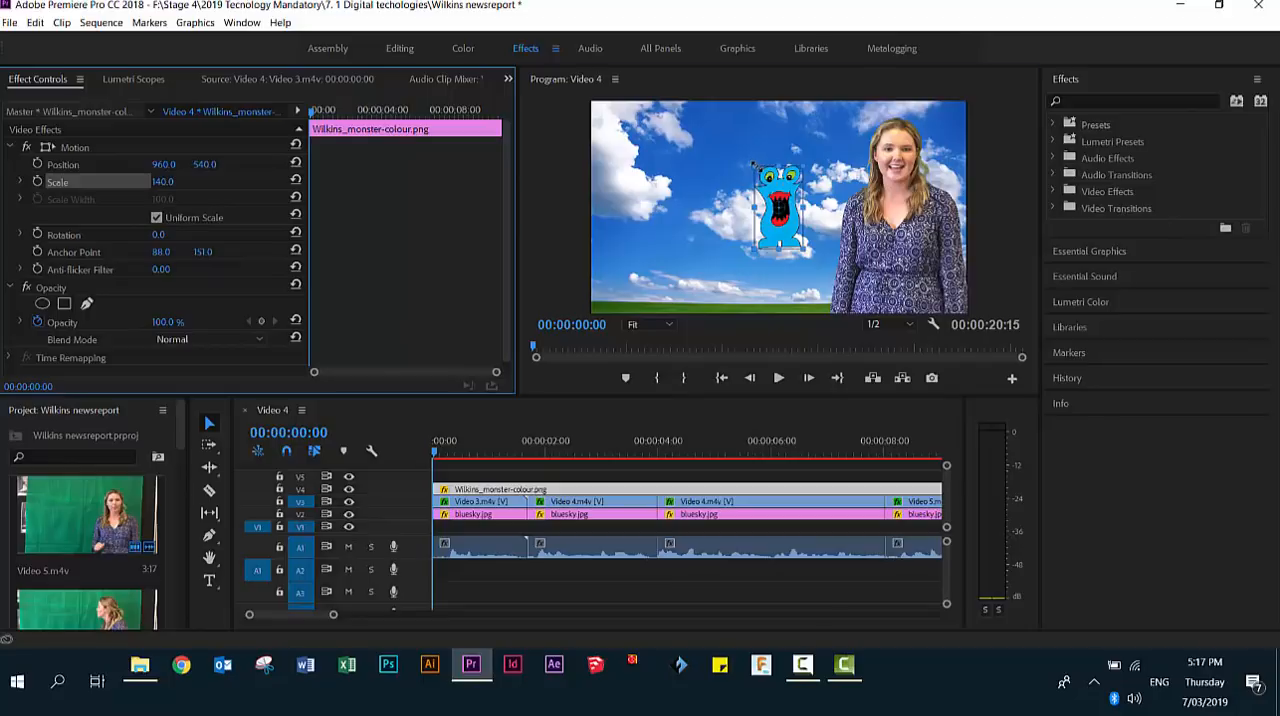
- Try scaling the monster to 292.1, undo that, and try a scale of 131
left_click_drag(162, 181, 495, 177)
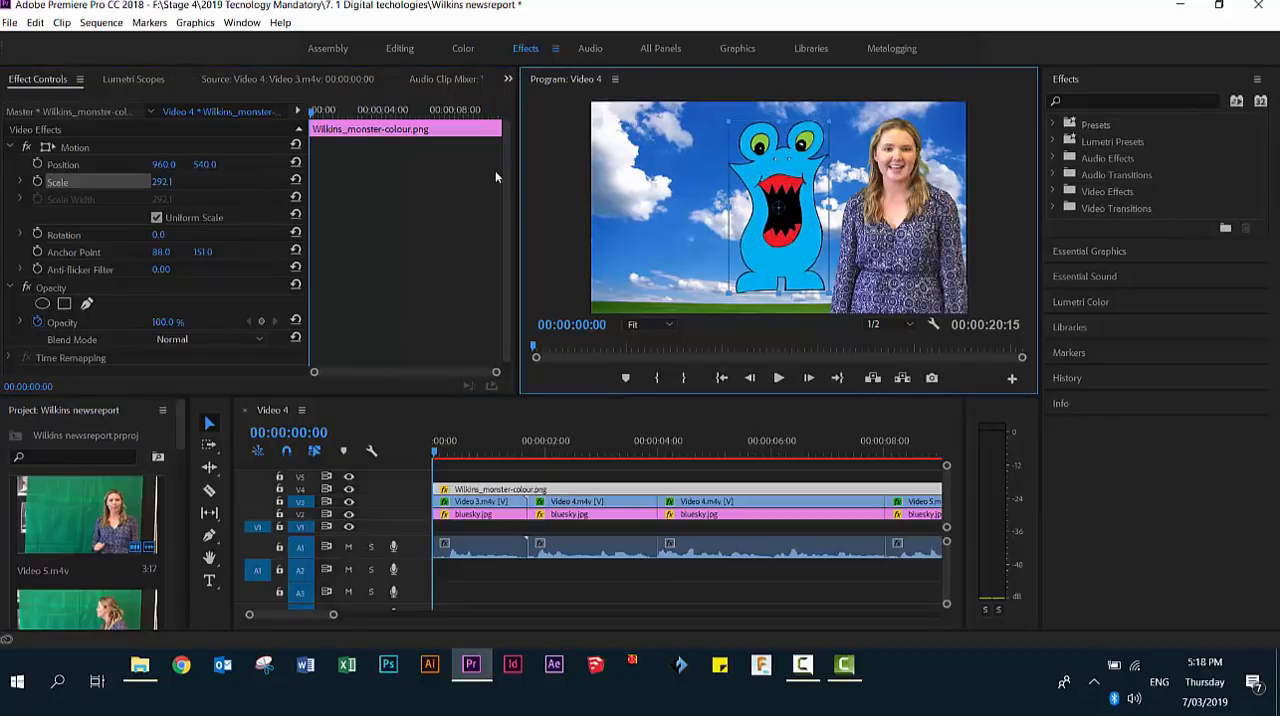
key("ctrl+z")
left_click(154, 186)
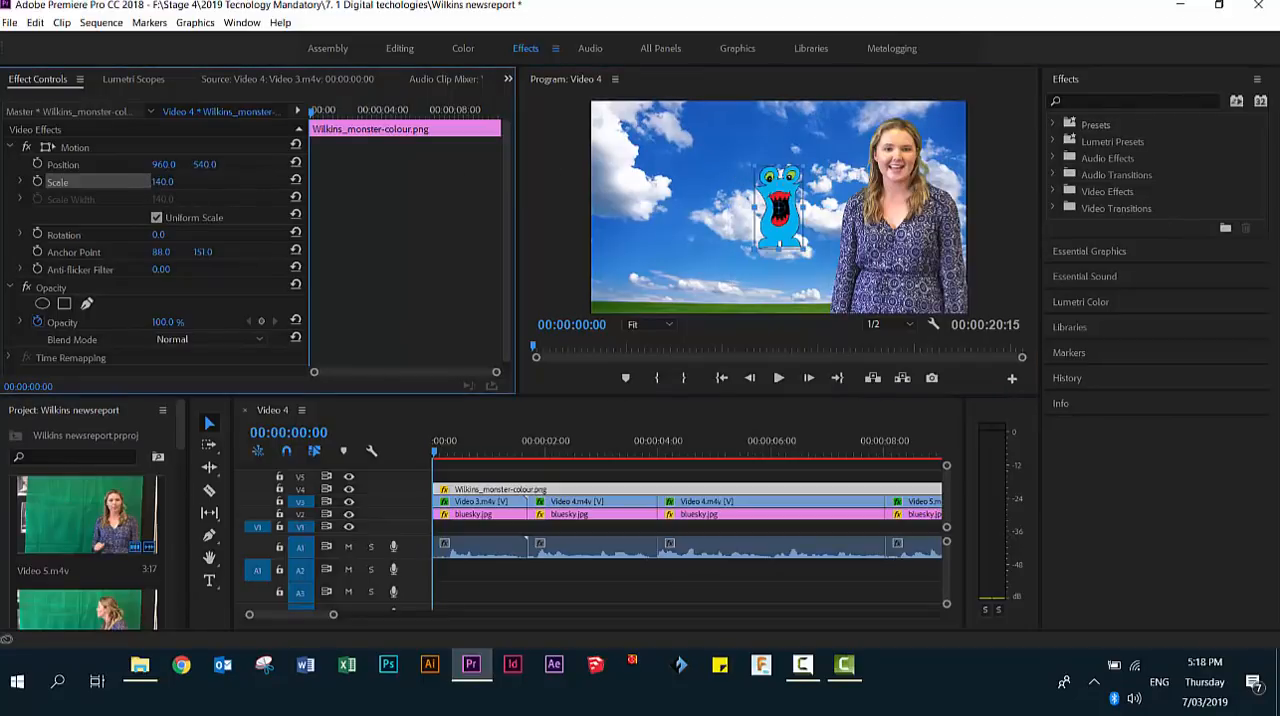
mouse_move(154, 186)
left_mouse_down()
mouse_move(115, 186)
mouse_move(145, 186)
left_mouse_up()
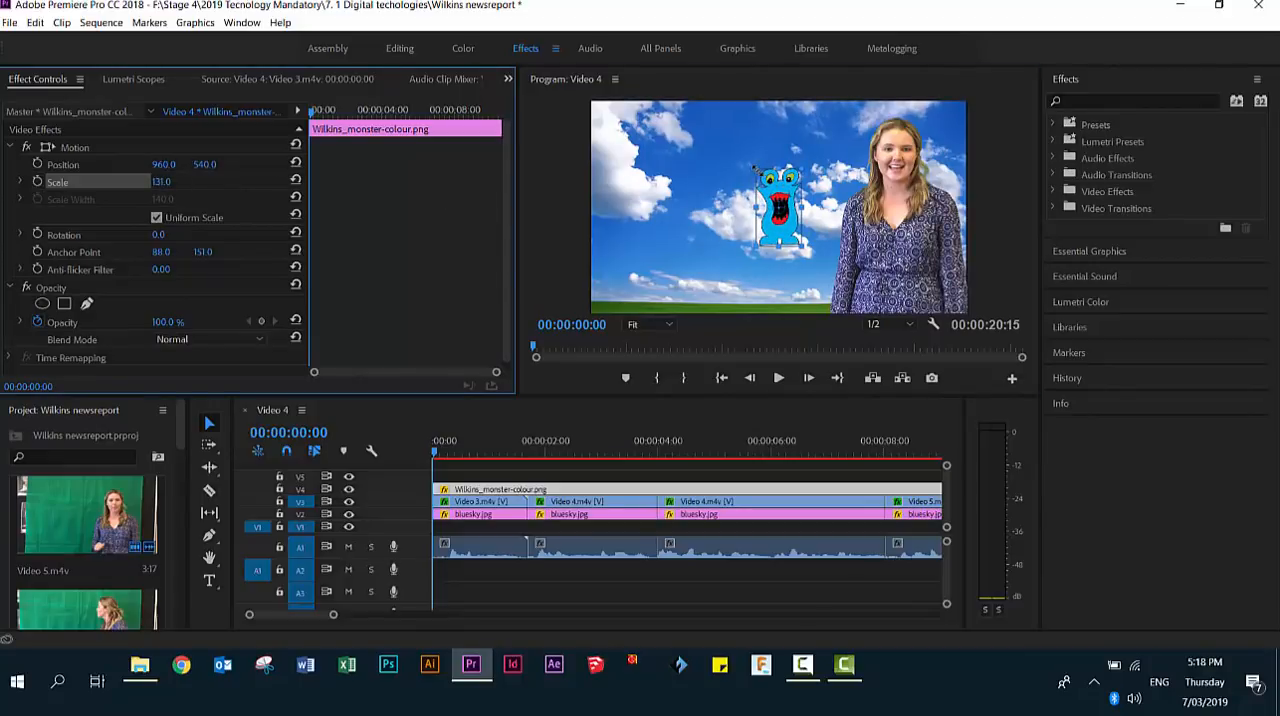
- Enlarge the monster to a scale of about 339.4, stand it on the grass beside the presenter, and check it with playback
left_click_drag(753, 168, 697, 245)
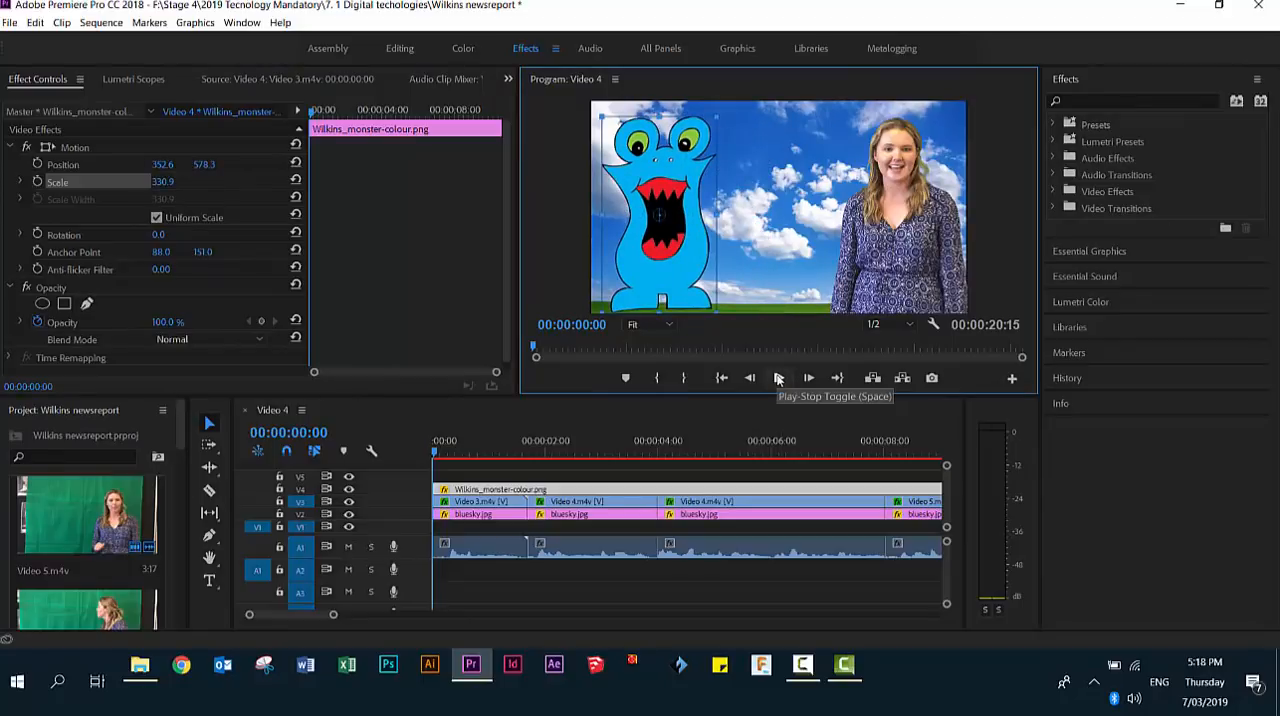
left_click(778, 378)
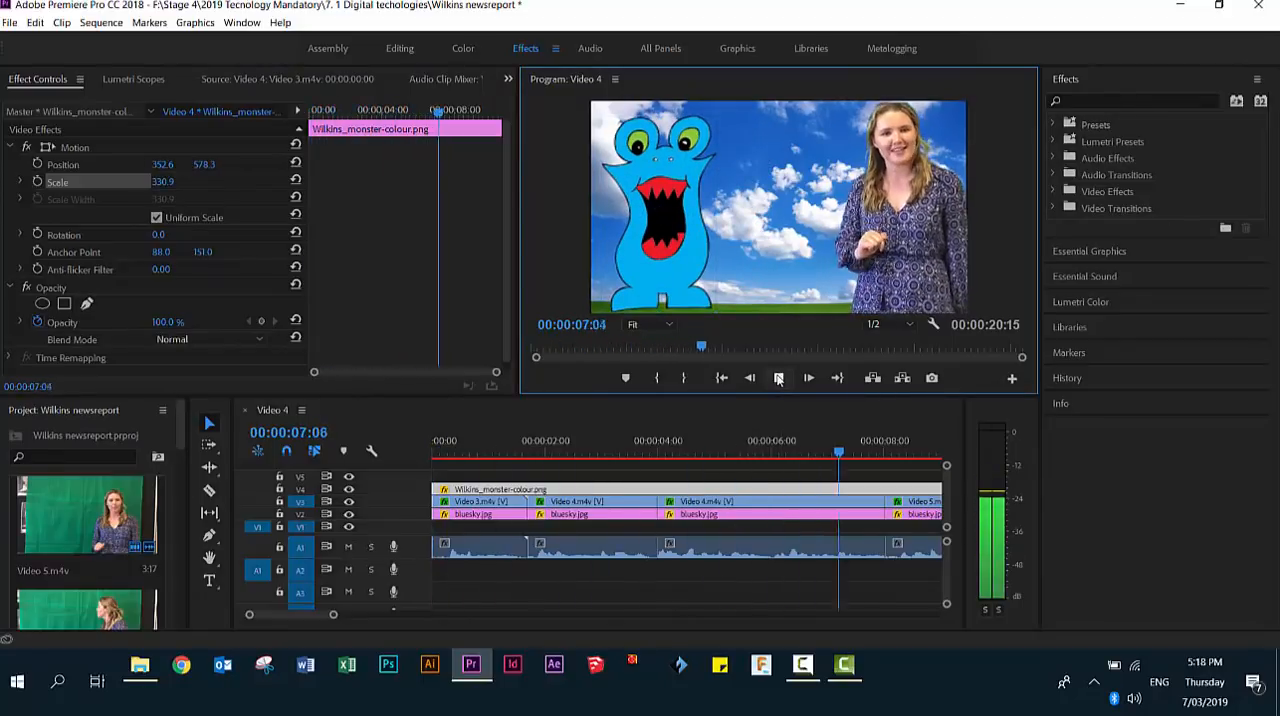
left_click(534, 425)
left_click(677, 233)
left_click_drag(677, 233, 699, 228)
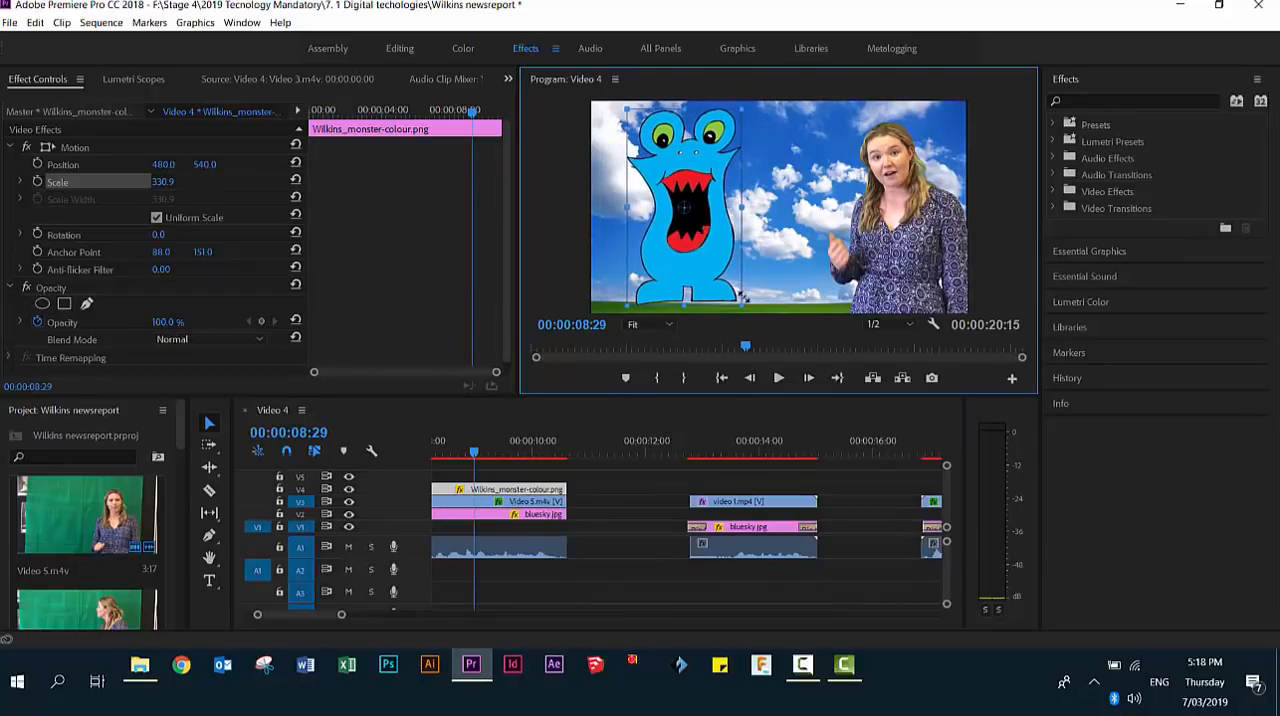
left_click_drag(745, 304, 747, 307)
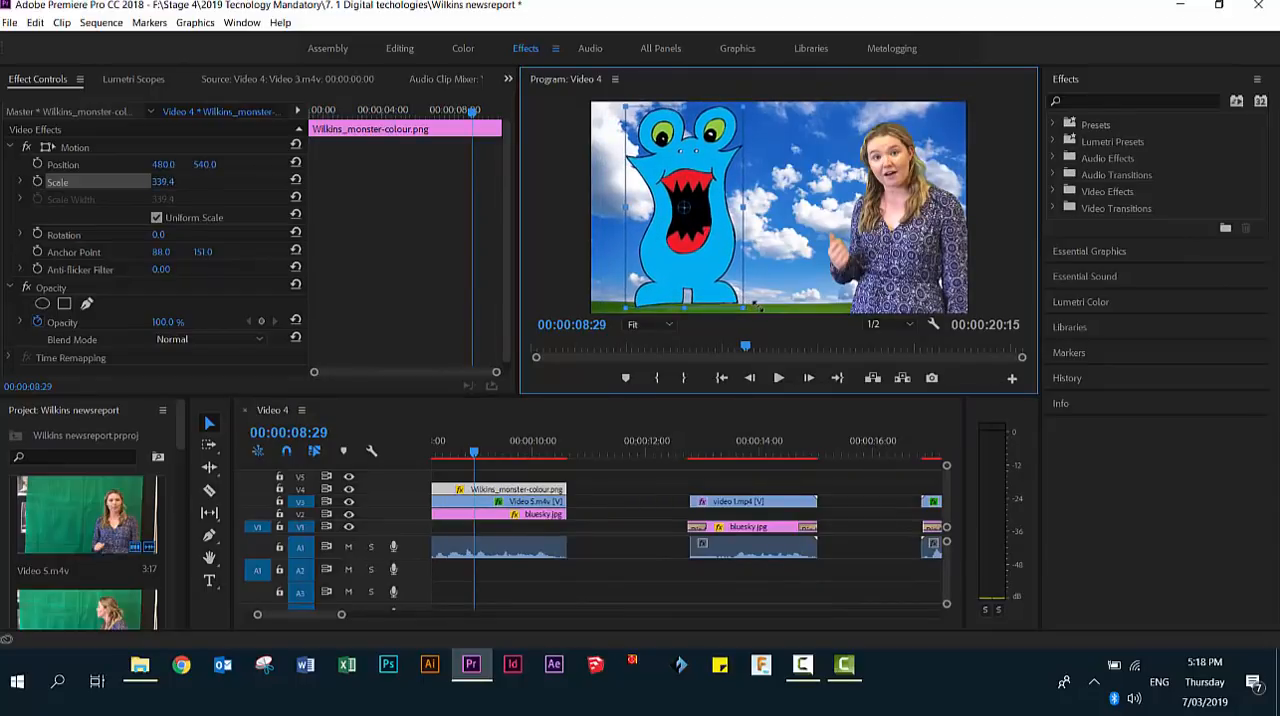
left_click_drag(696, 186, 697, 197)
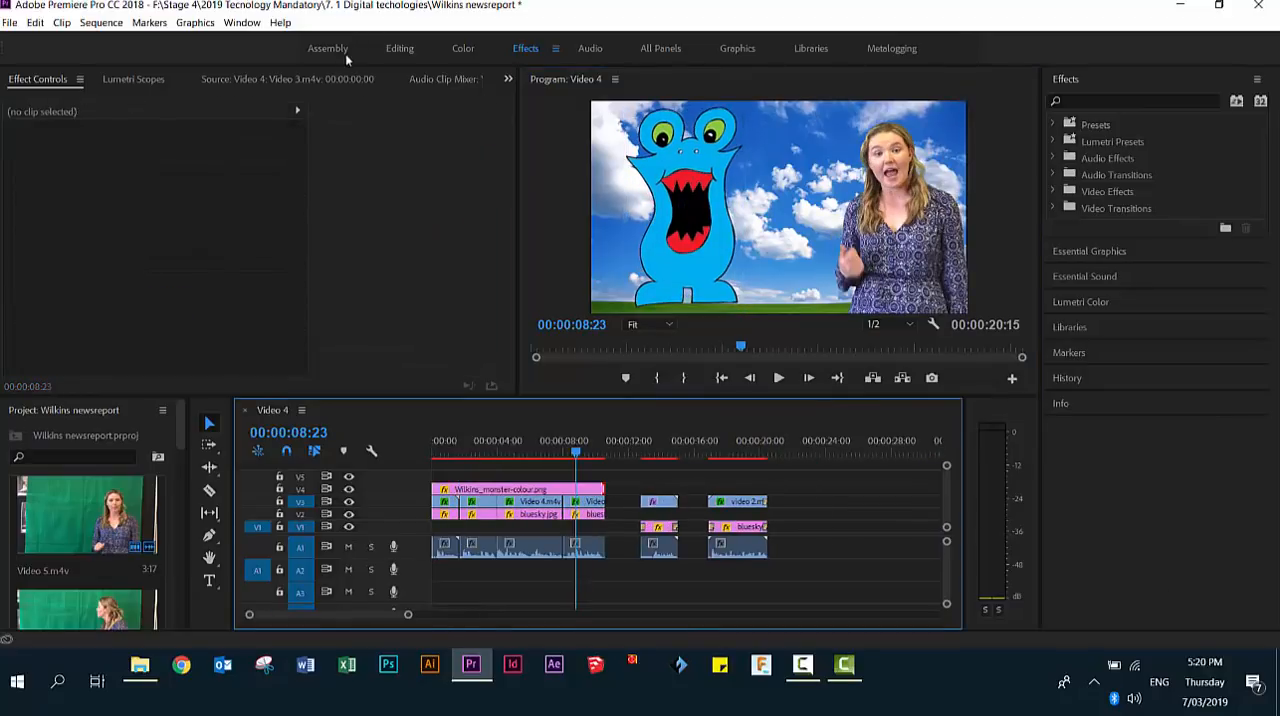
- In the Assembly workspace, add the monster PNG on V4 above video 1.mp4 and video 2.m4v, trimmed to each clip's length
left_click(330, 48)
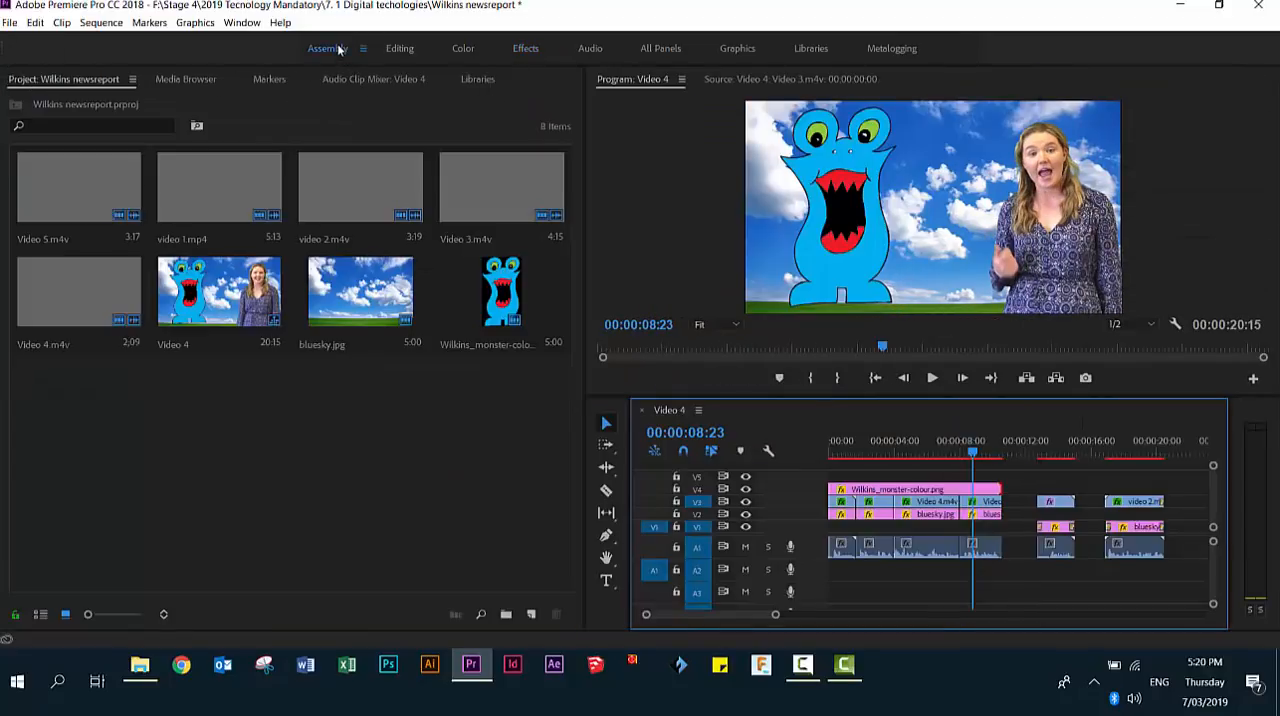
left_click(499, 289)
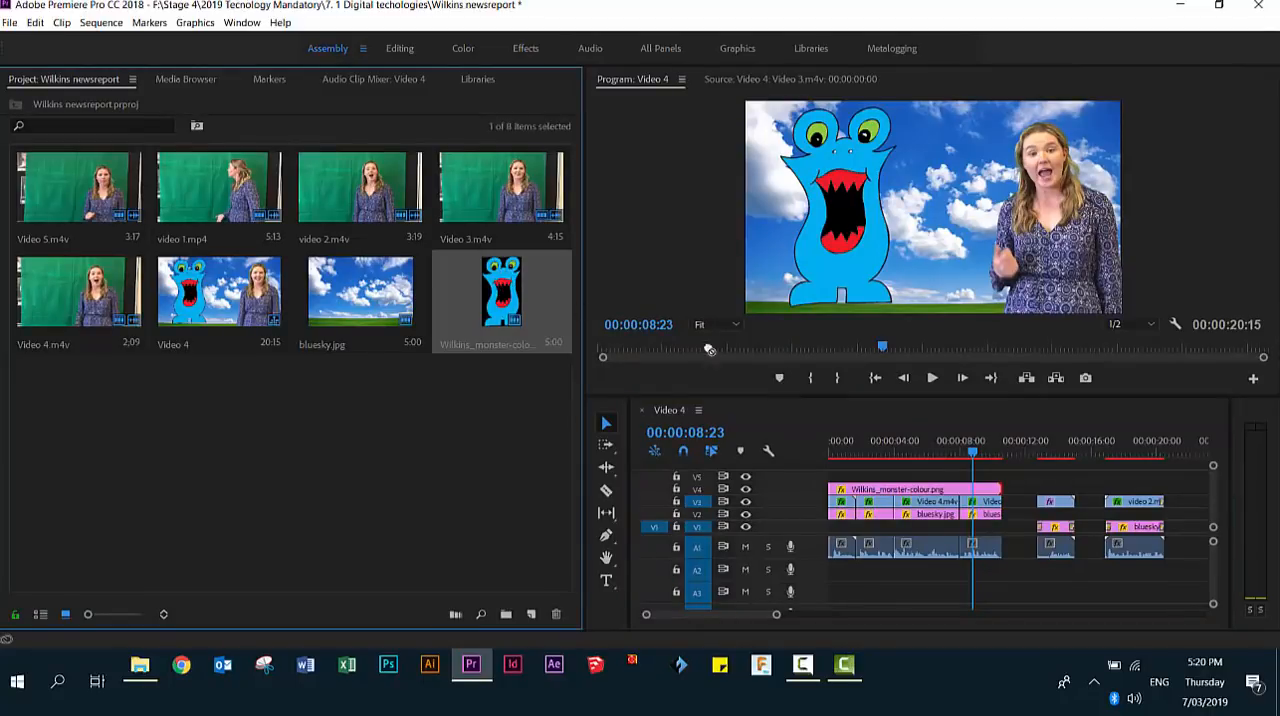
left_click_drag(992, 464, 1106, 490)
left_click_drag(1192, 489, 1163, 490)
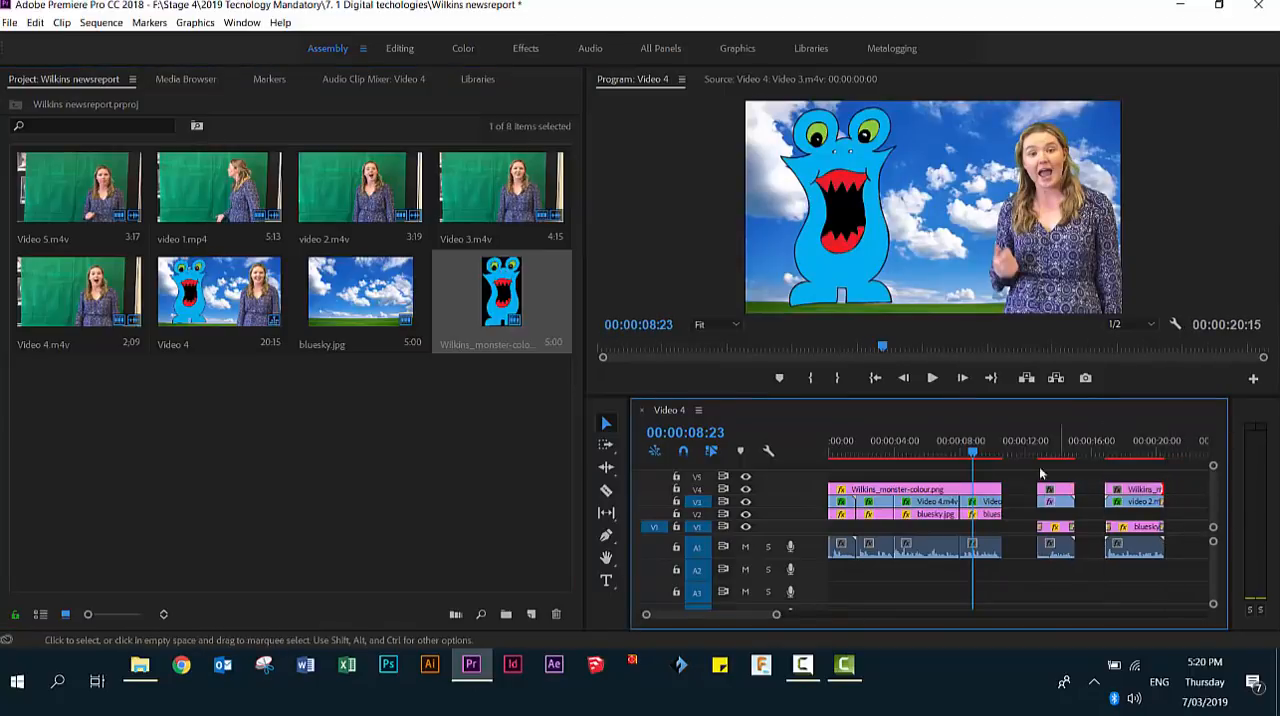
- In the Effects workspace, enlarge the monster over video 1.mp4 to a scale of about 333.7 and place it in front of the presenter
left_click_drag(987, 456, 1077, 471)
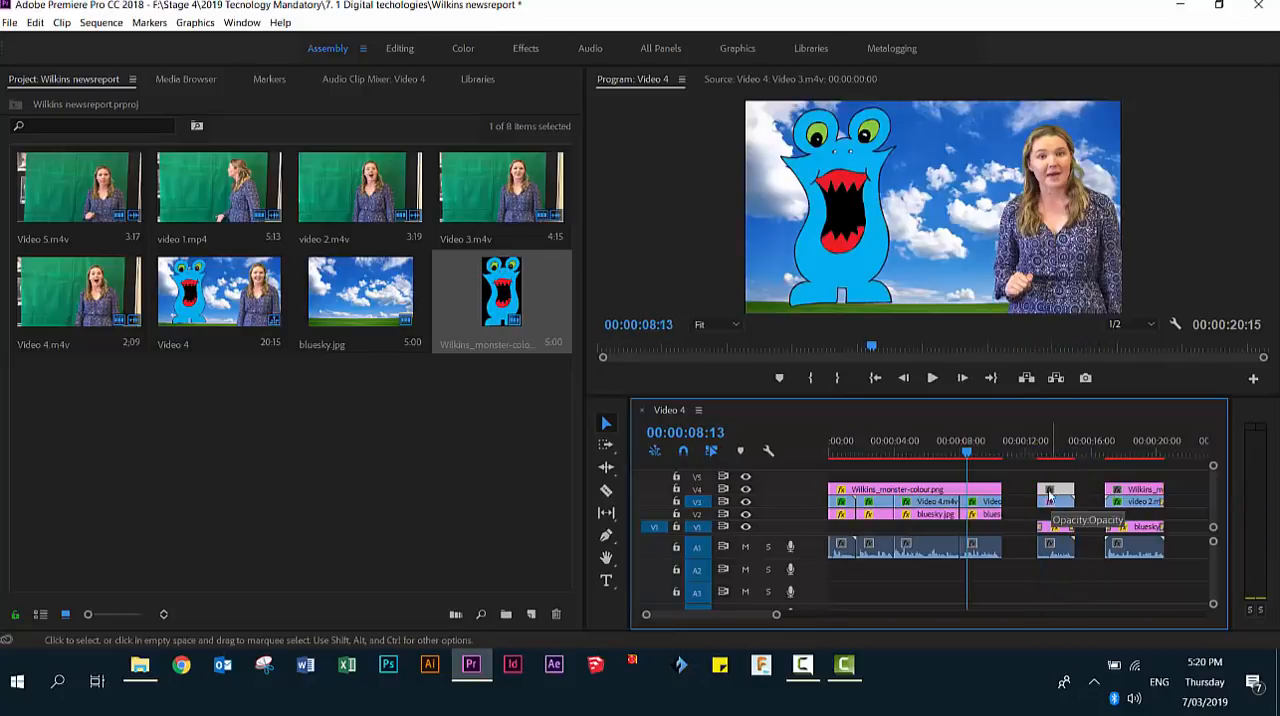
left_click_drag(1019, 458, 1047, 458)
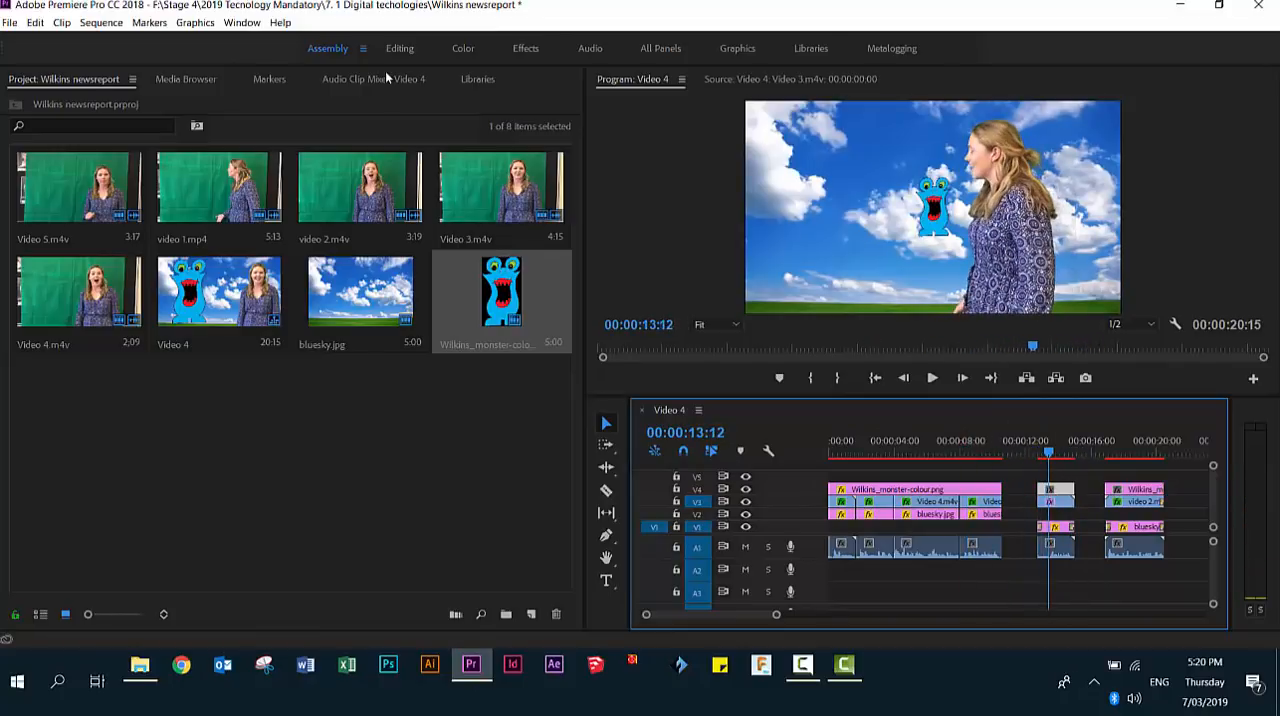
left_click(538, 50)
left_click(54, 183)
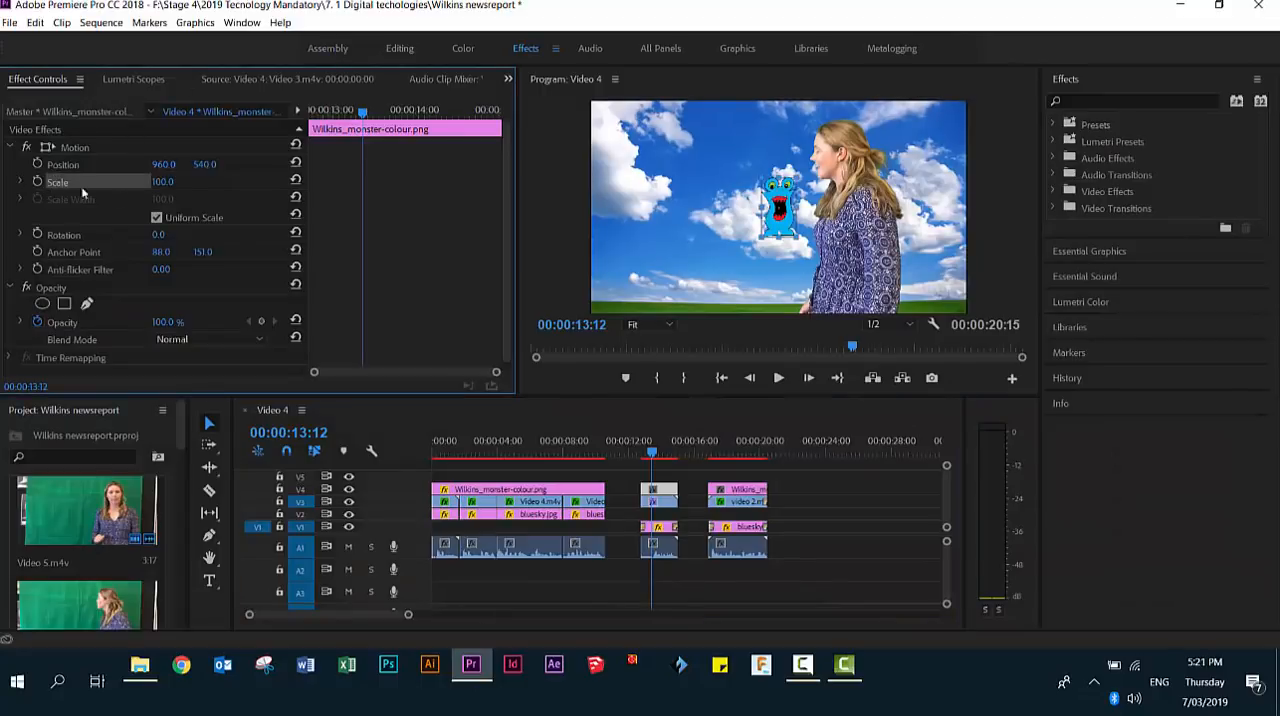
left_click_drag(761, 178, 721, 108)
left_click_drag(785, 218, 642, 238)
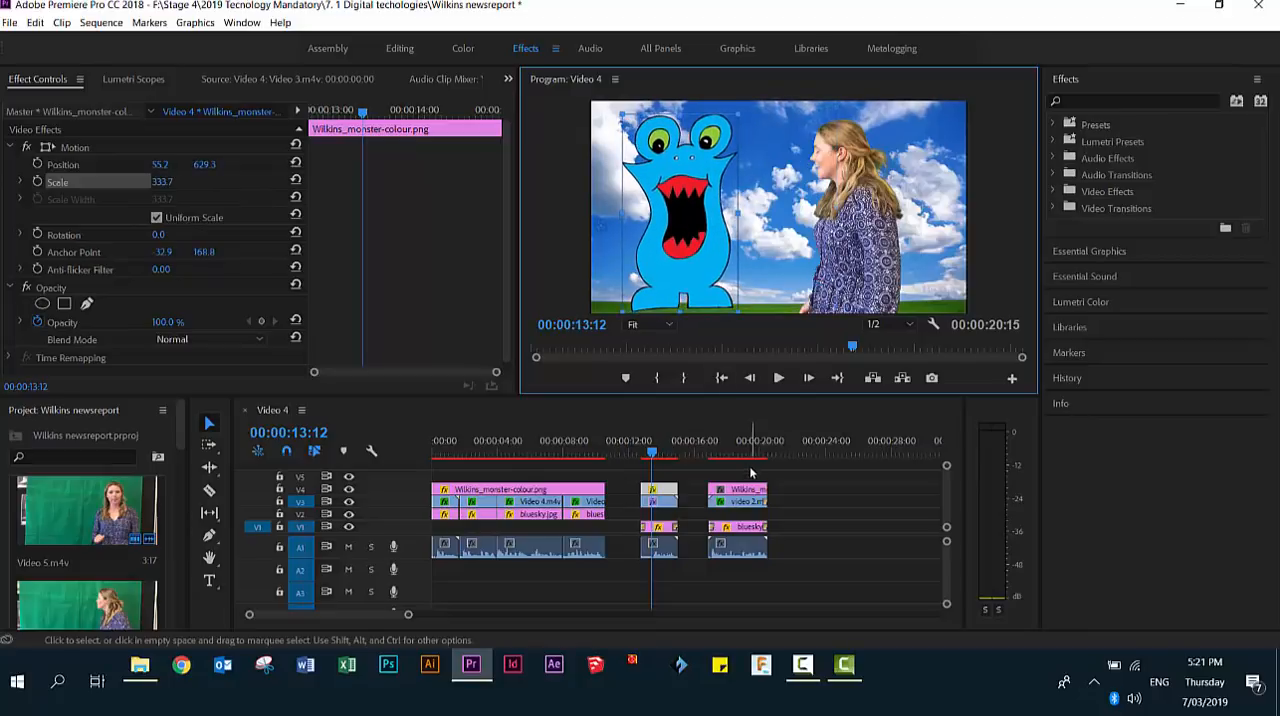
- Enlarge the monster over video 2.m4v to a scale of about 356.2 and move it across to stand clear of the presenter
left_click(747, 488)
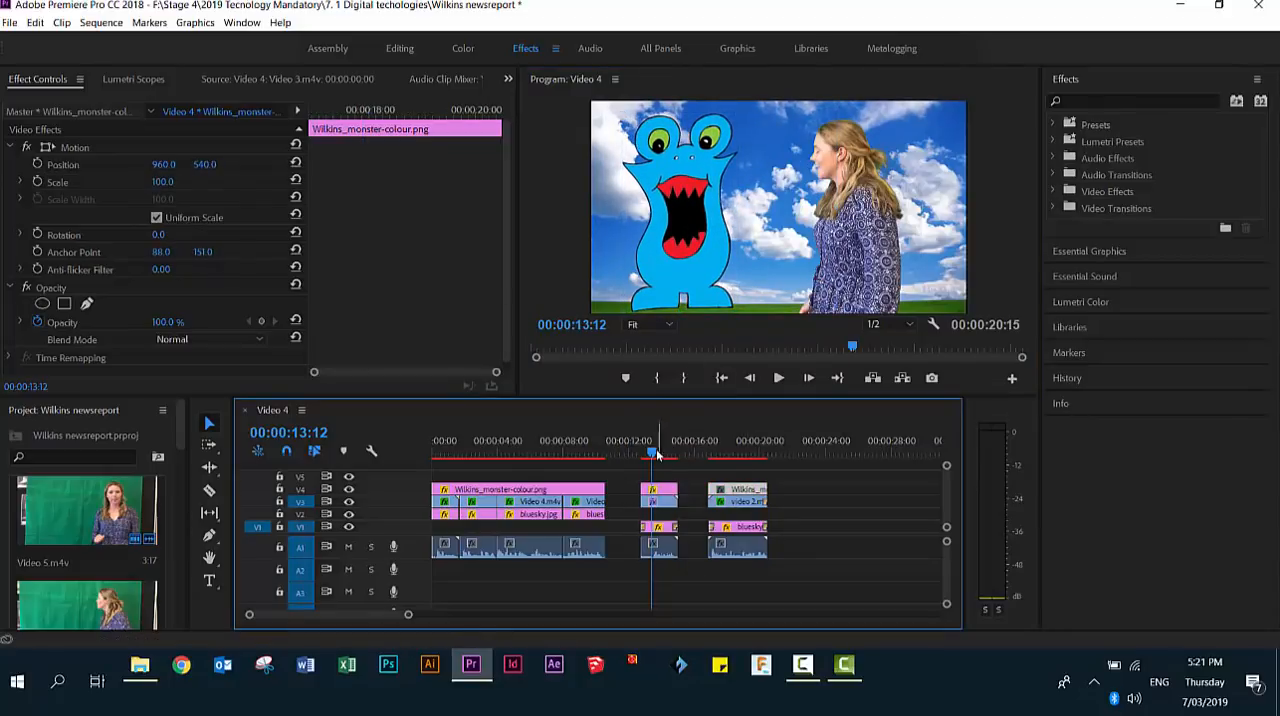
left_click_drag(657, 454, 724, 452)
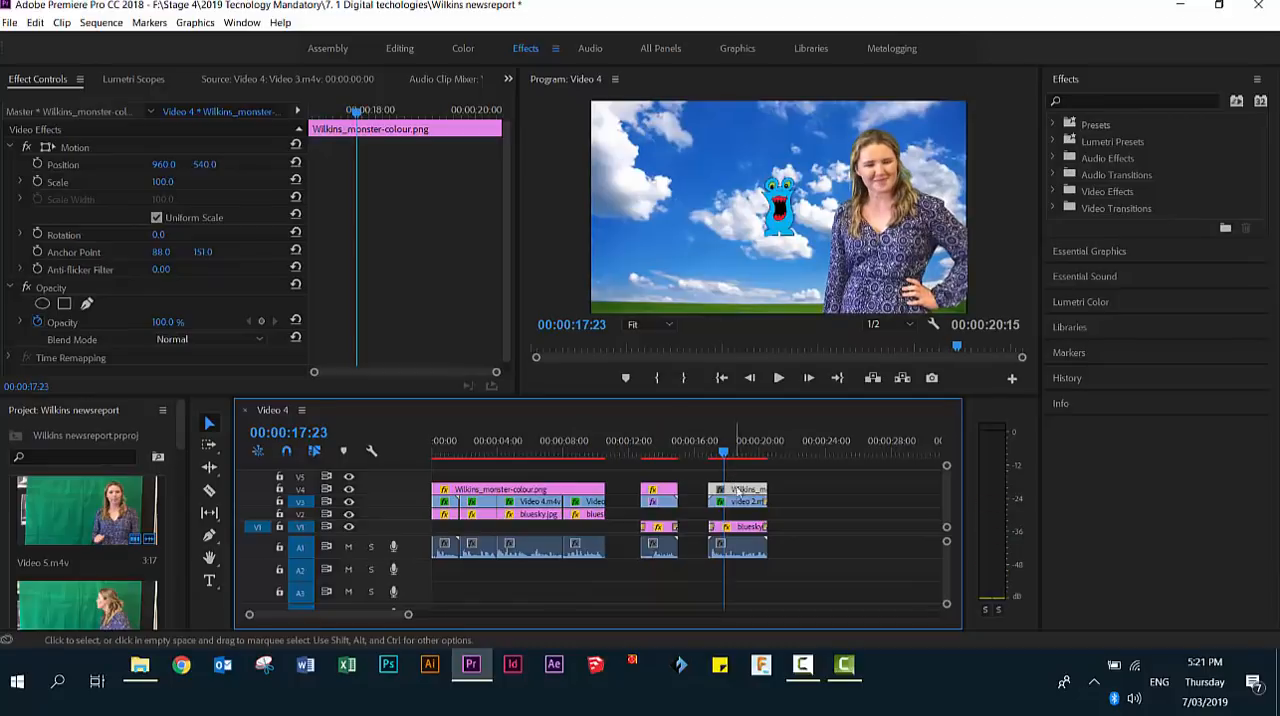
left_click(65, 183)
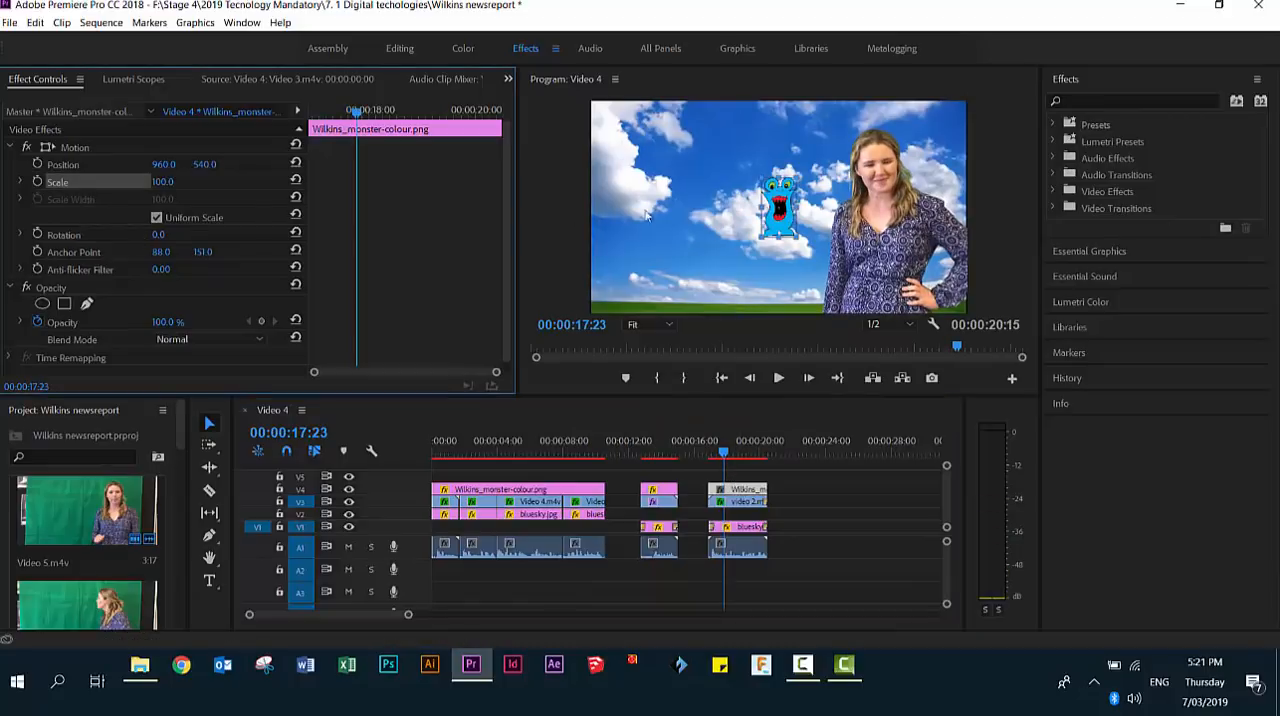
left_click_drag(758, 175, 644, 114)
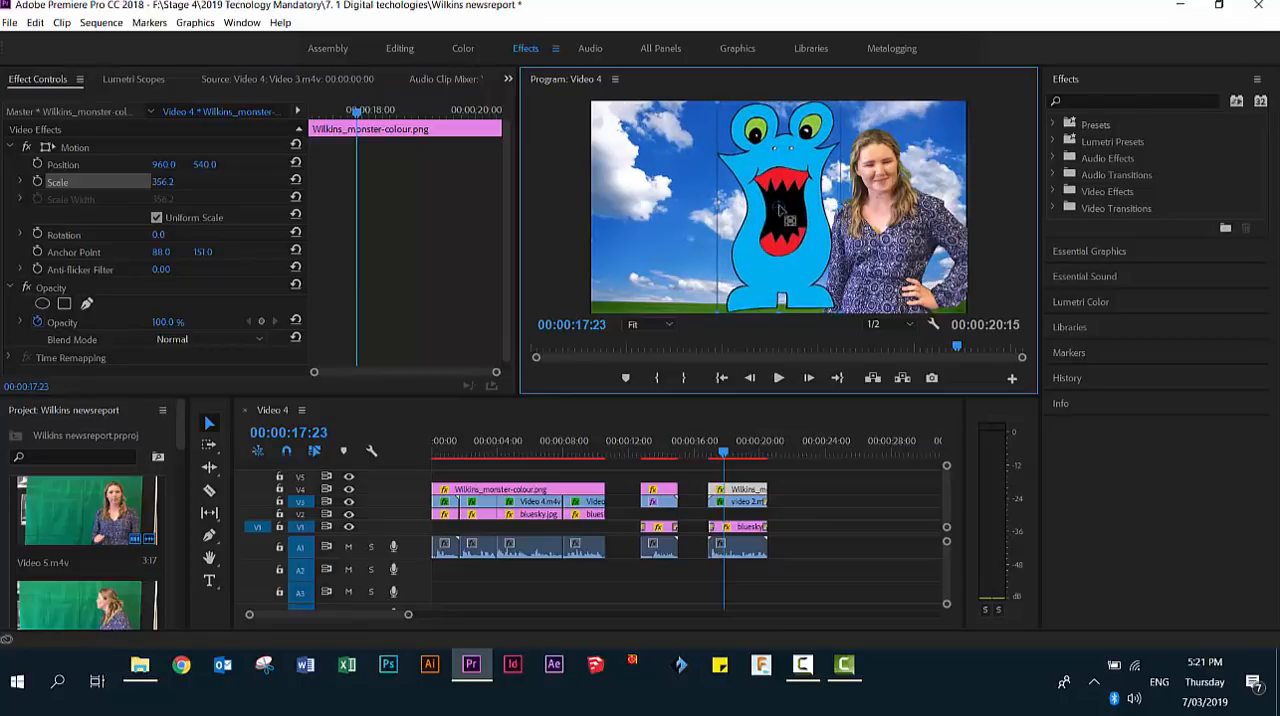
left_click_drag(779, 208, 749, 204)
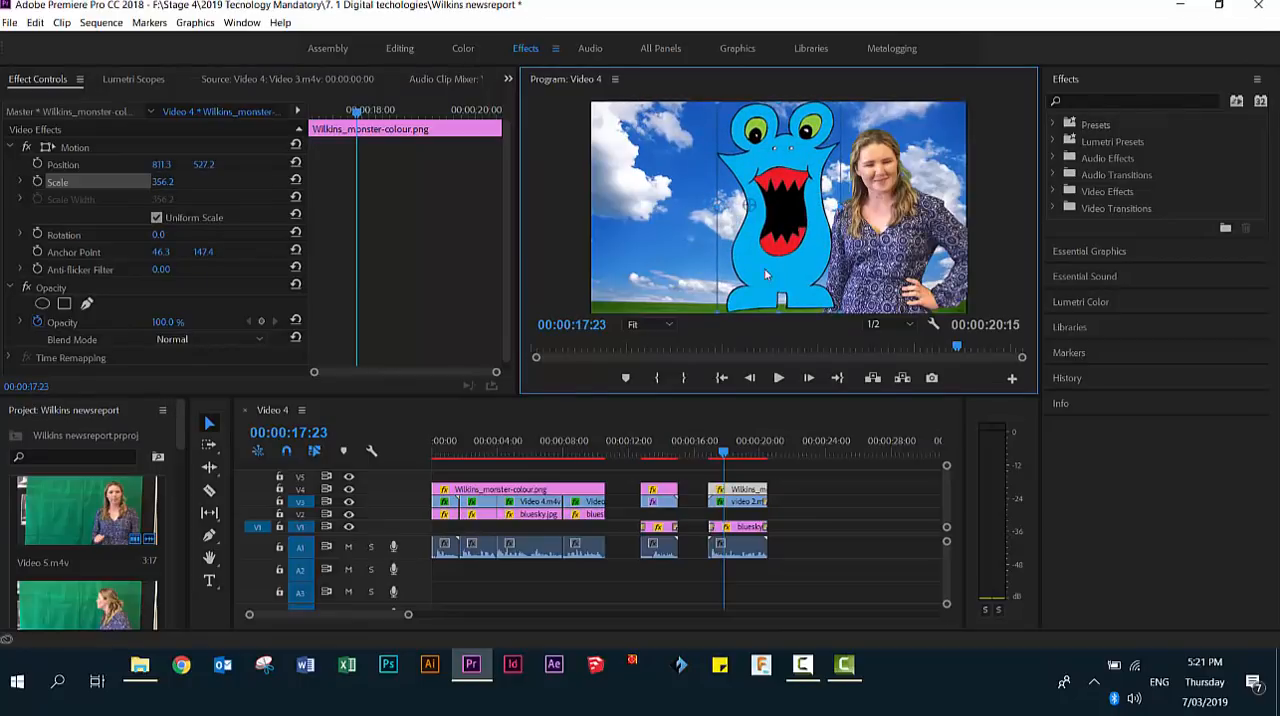
left_click_drag(766, 274, 691, 263)
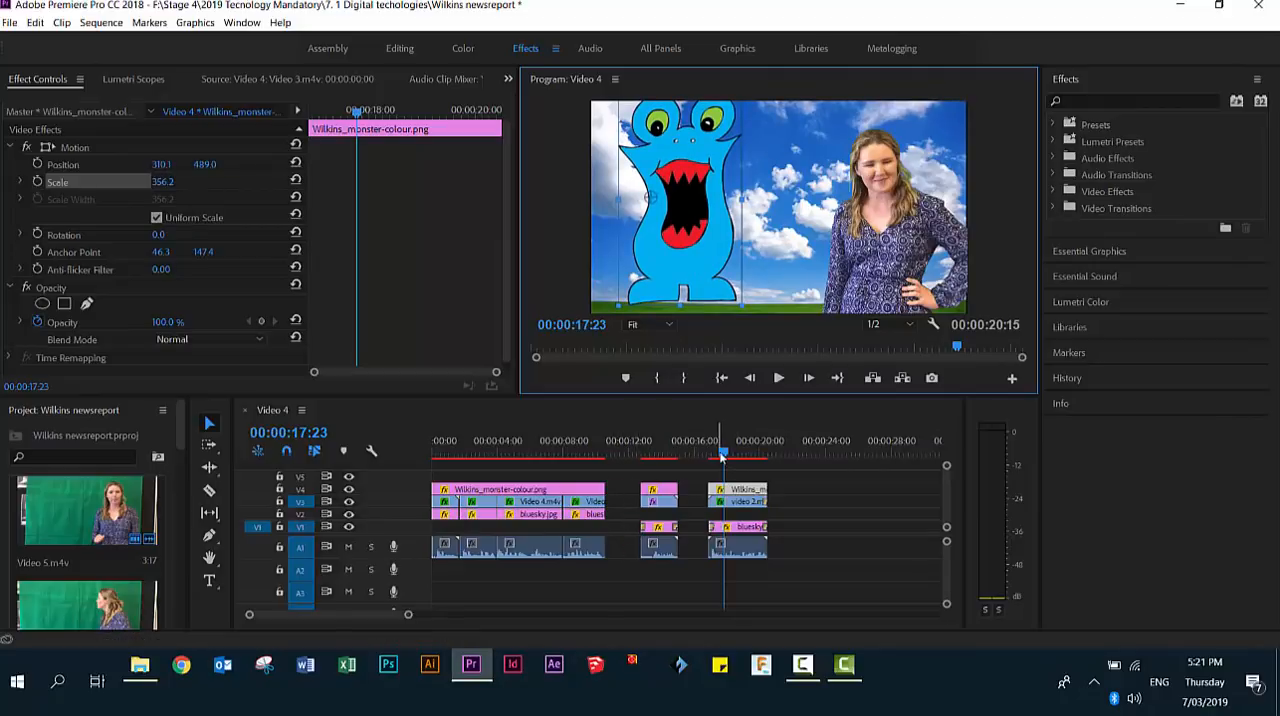
- In the Assembly workspace, shift the video 1.mp4 and video 2.m4v groups about 5.5 seconds later and add the monster PNG on V4 after Video 5.m4v
left_click_drag(724, 453, 605, 448)
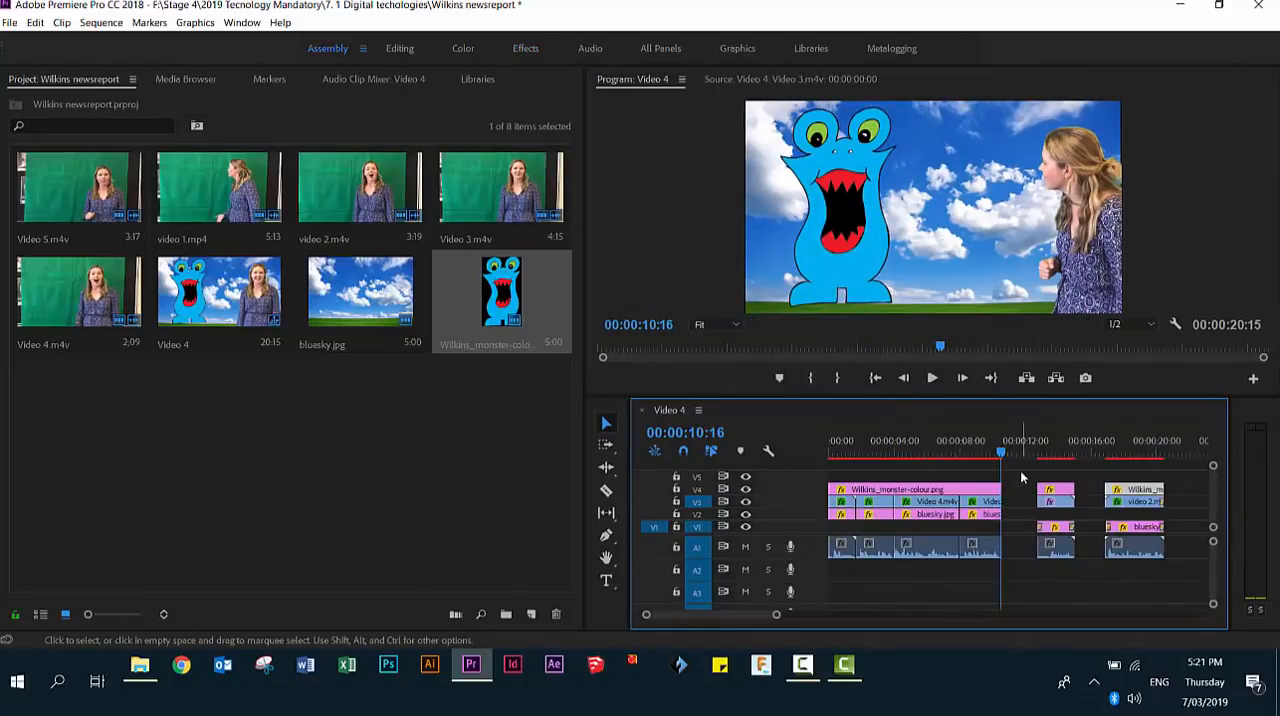
left_click_drag(1021, 470, 1179, 578)
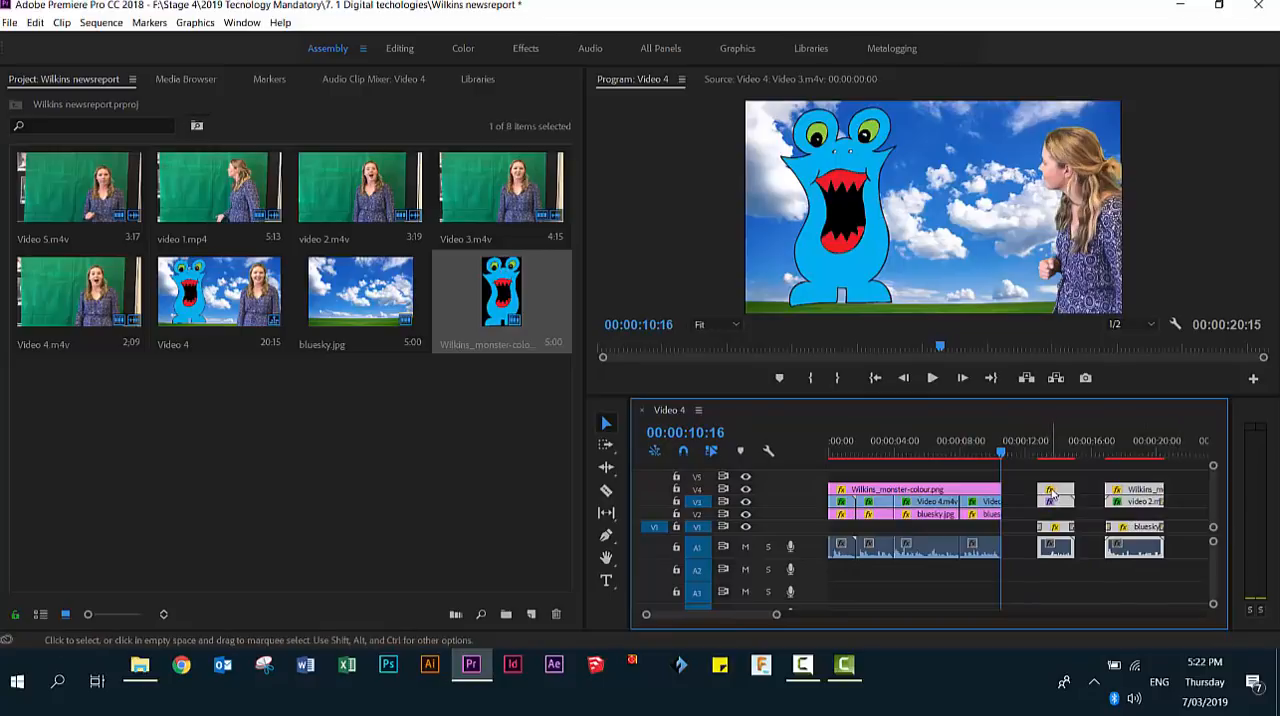
left_click_drag(1050, 492, 1158, 497)
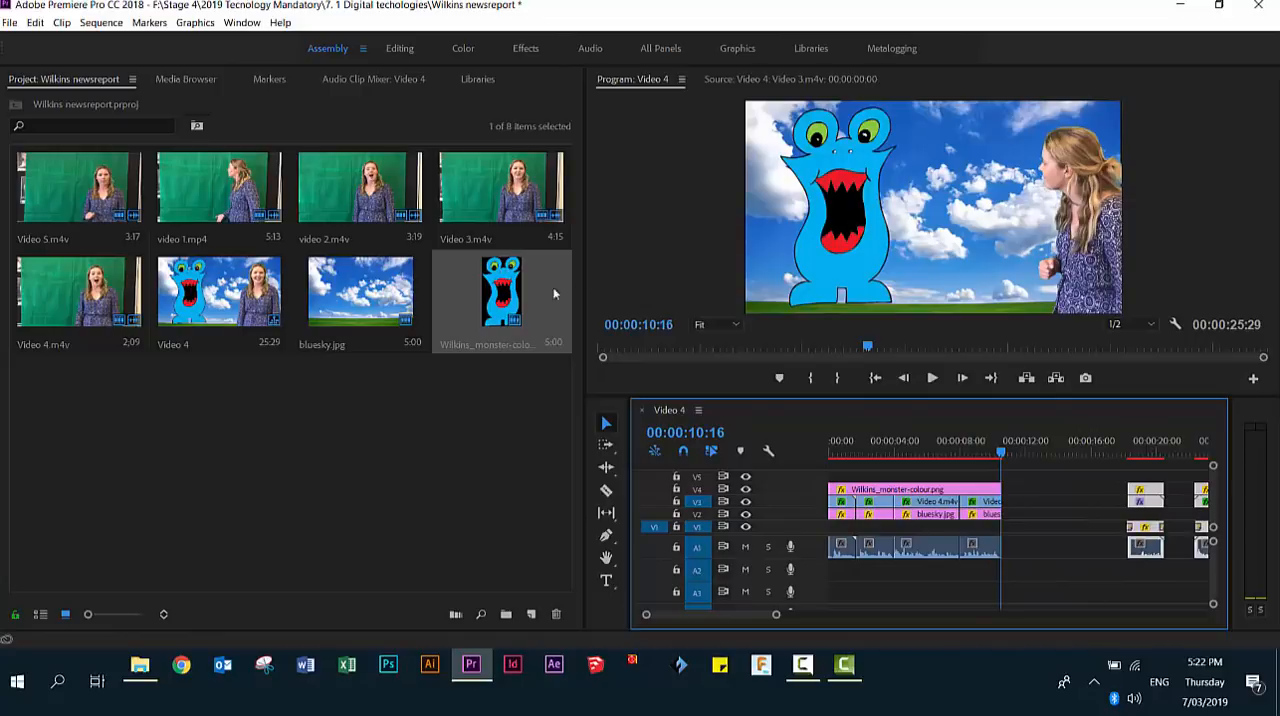
left_click(502, 289)
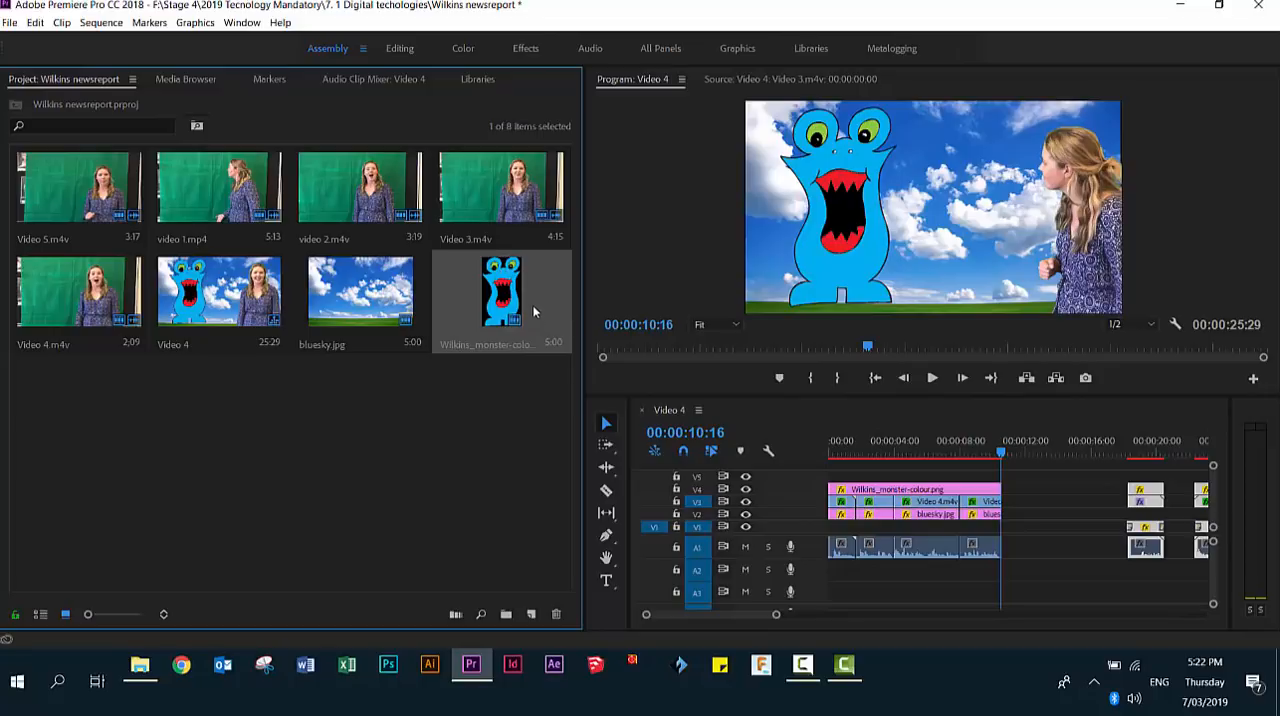
left_click_drag(510, 296, 1162, 476)
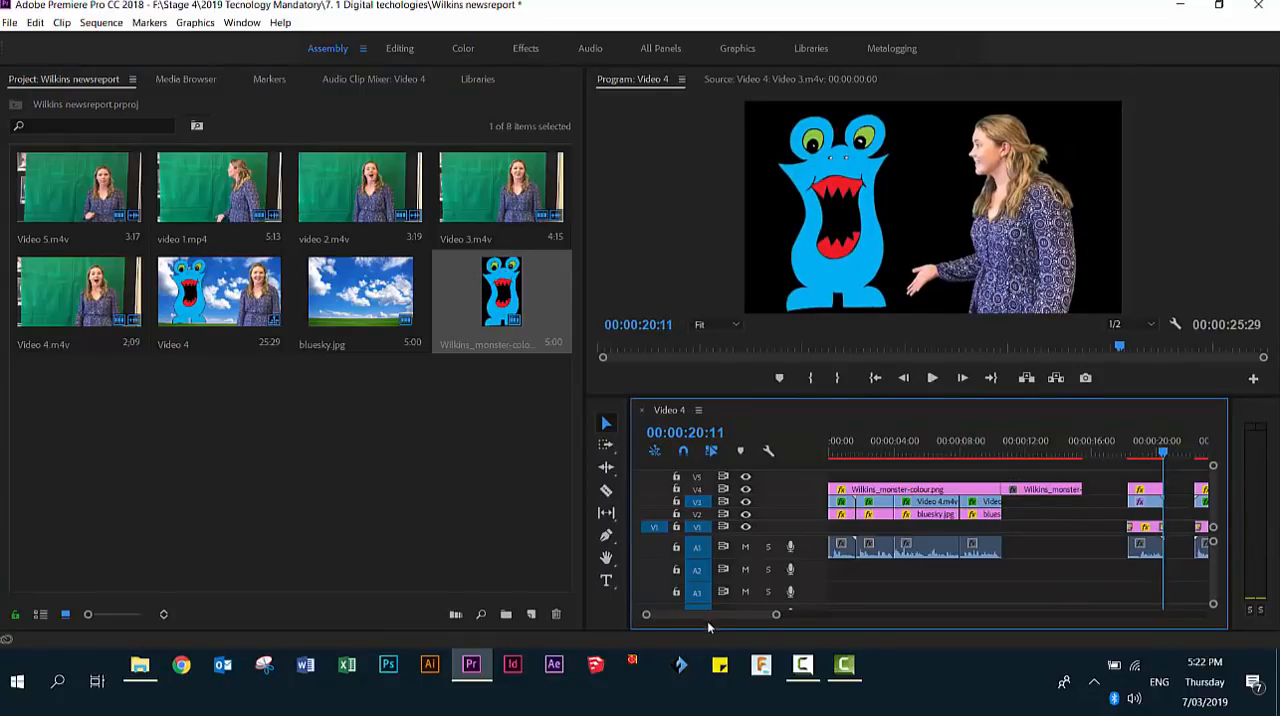
- Shift the video 2.m4v group about 9 seconds later and add the monster PNG on V4 directly after video 1.mp4
left_click_drag(708, 615, 715, 619)
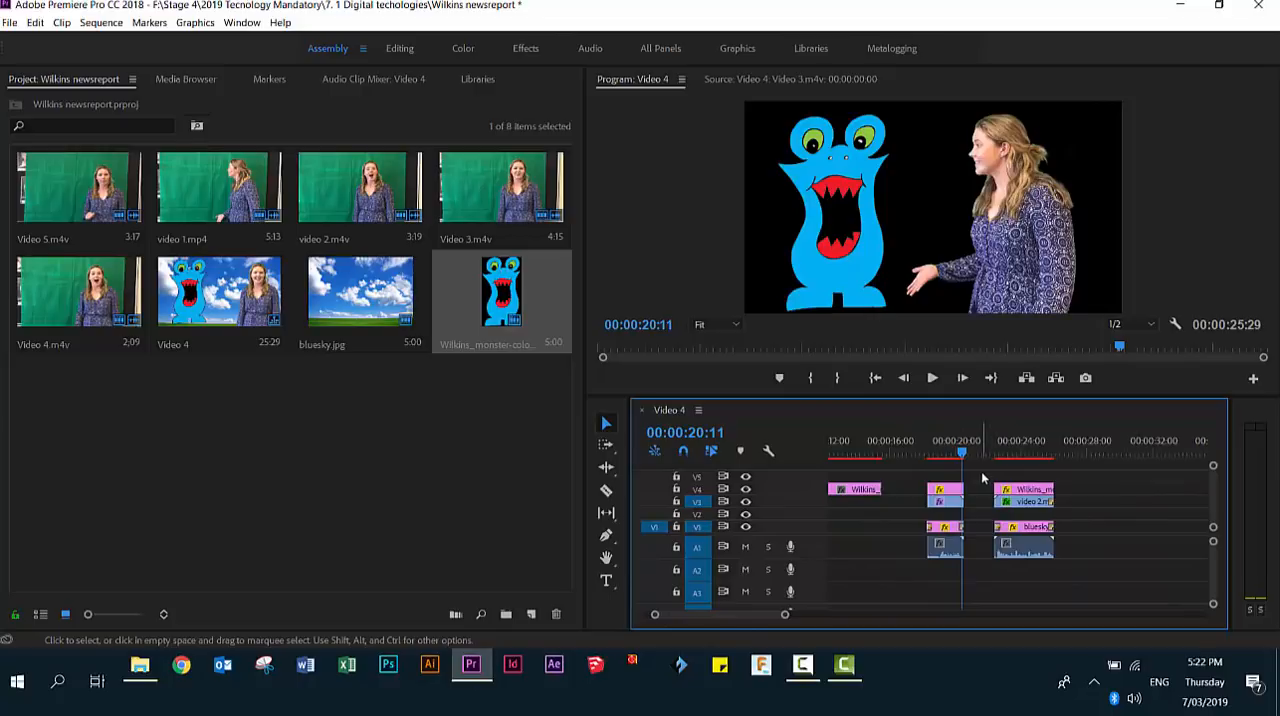
left_click_drag(982, 478, 1090, 583)
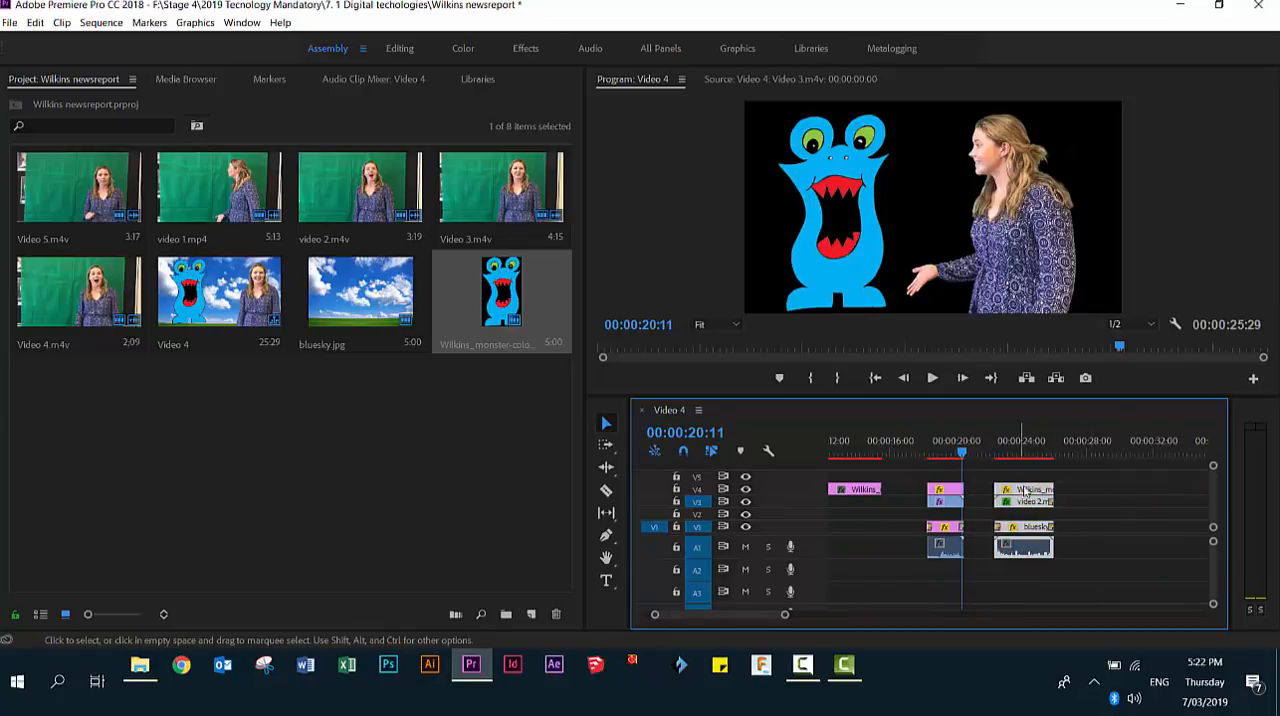
left_click_drag(1025, 490, 1170, 490)
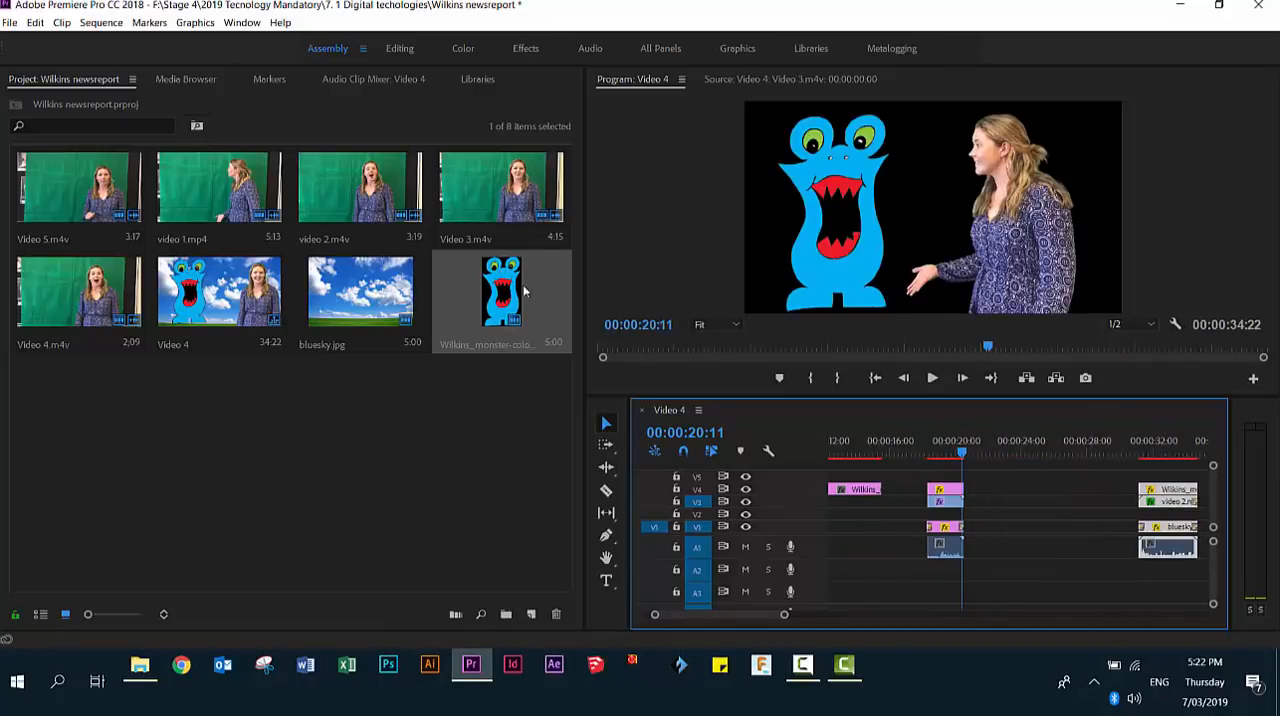
left_click_drag(524, 291, 981, 494)
left_click_drag(1158, 453, 1085, 499)
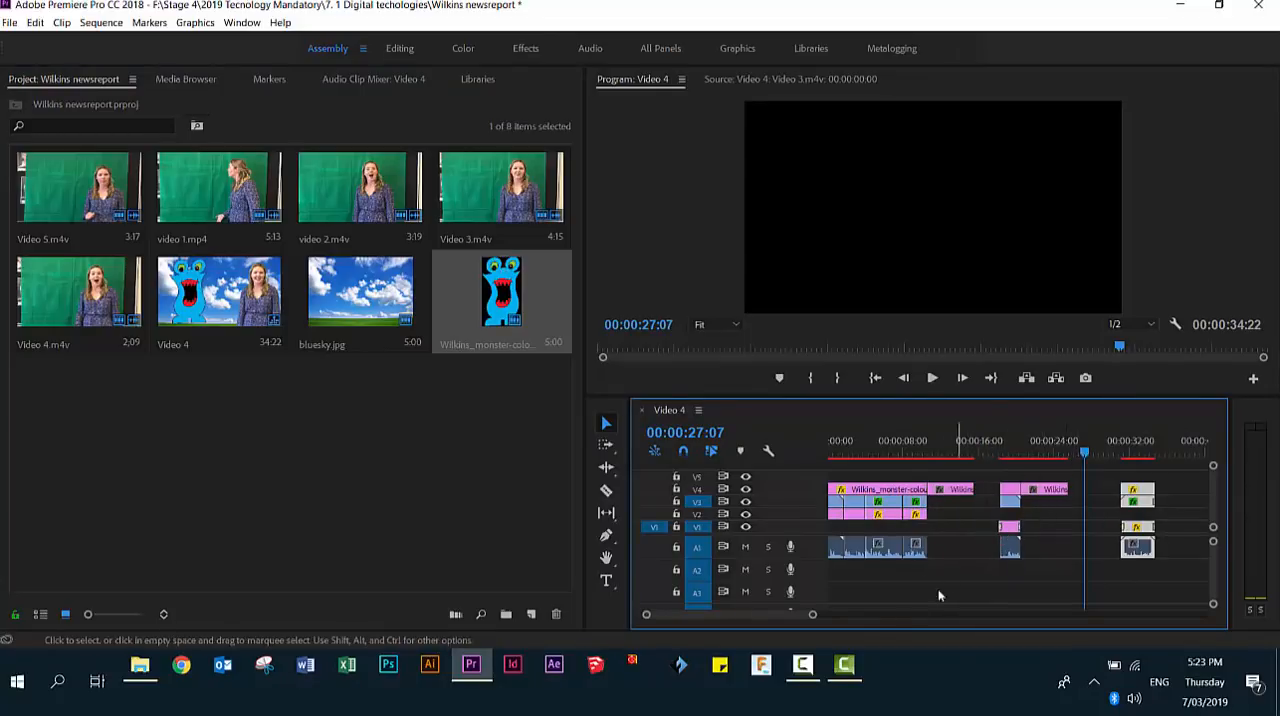
- Extend the bluesky.jpg clip under Video 5.m4v on V2 to the start of video 1.mp4
left_click_drag(808, 614, 719, 616)
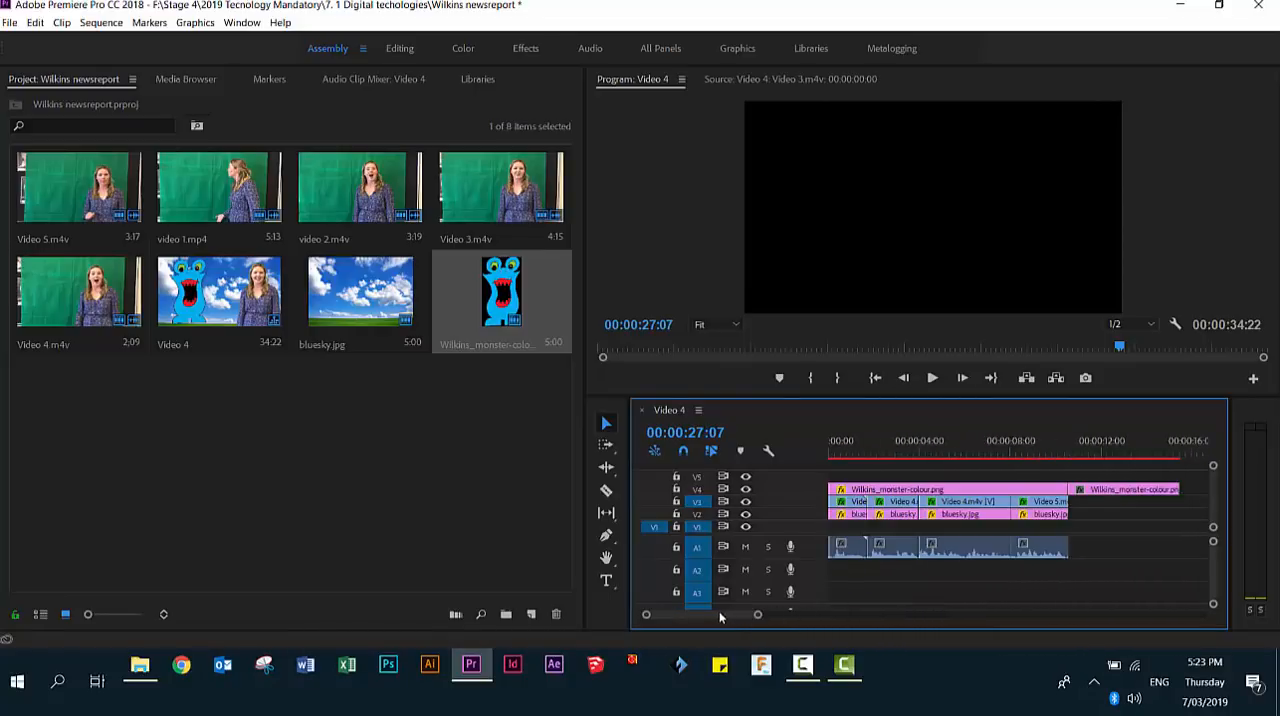
left_click(1044, 514)
scroll(737, 615, "down", 5)
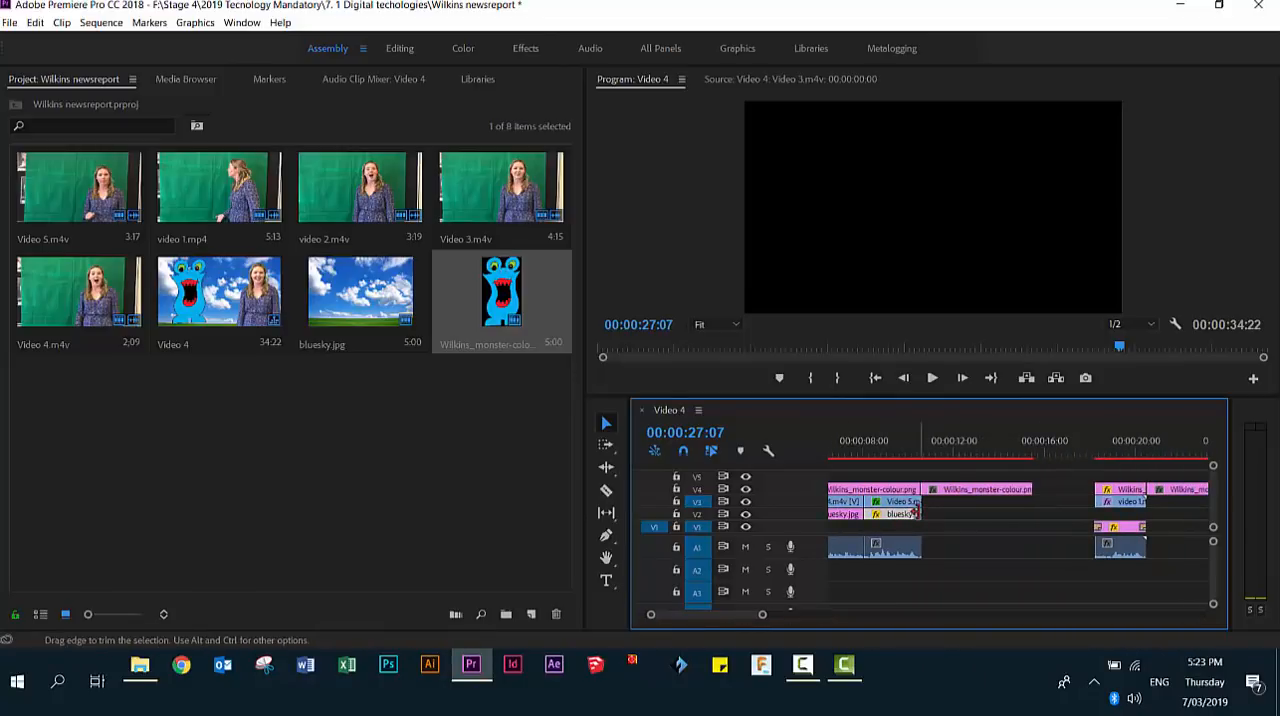
left_click_drag(921, 514, 1095, 516)
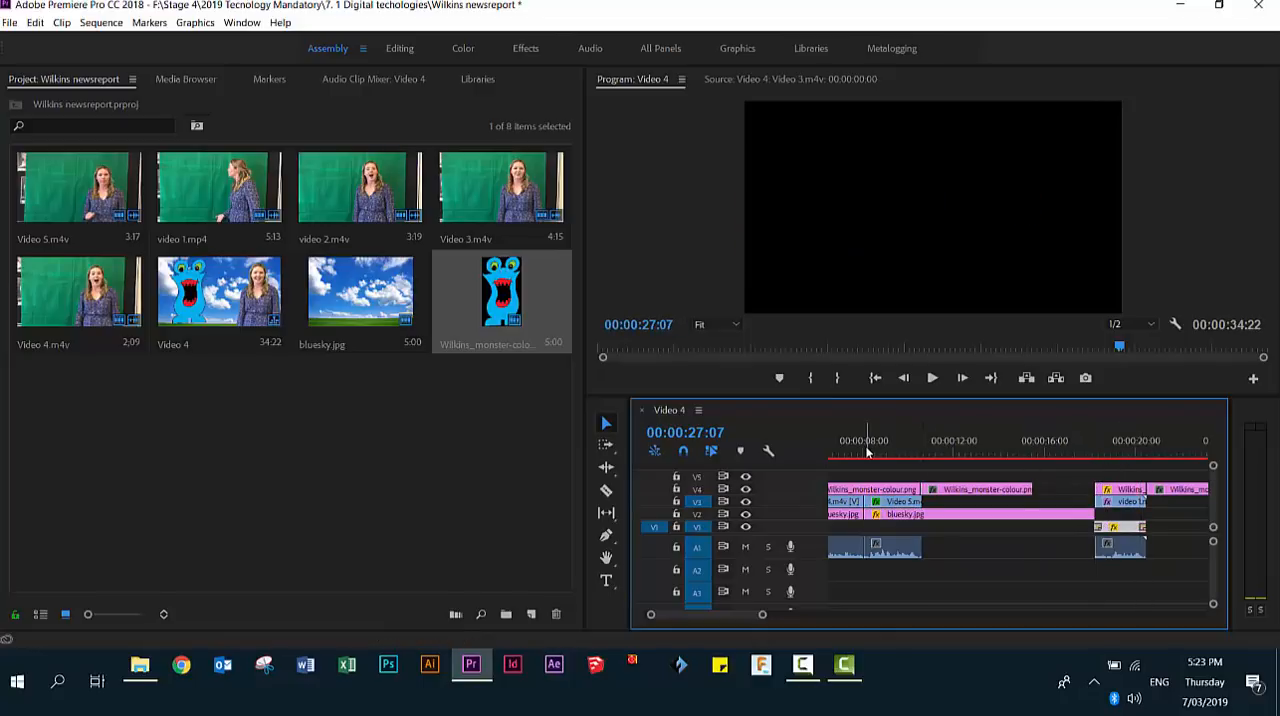
- In the Effects workspace, enlarge the monster clip following Video 5.m4v to a scale of about 333.7 and stand it on the grass
left_click(866, 452)
left_click_drag(871, 453, 954, 470)
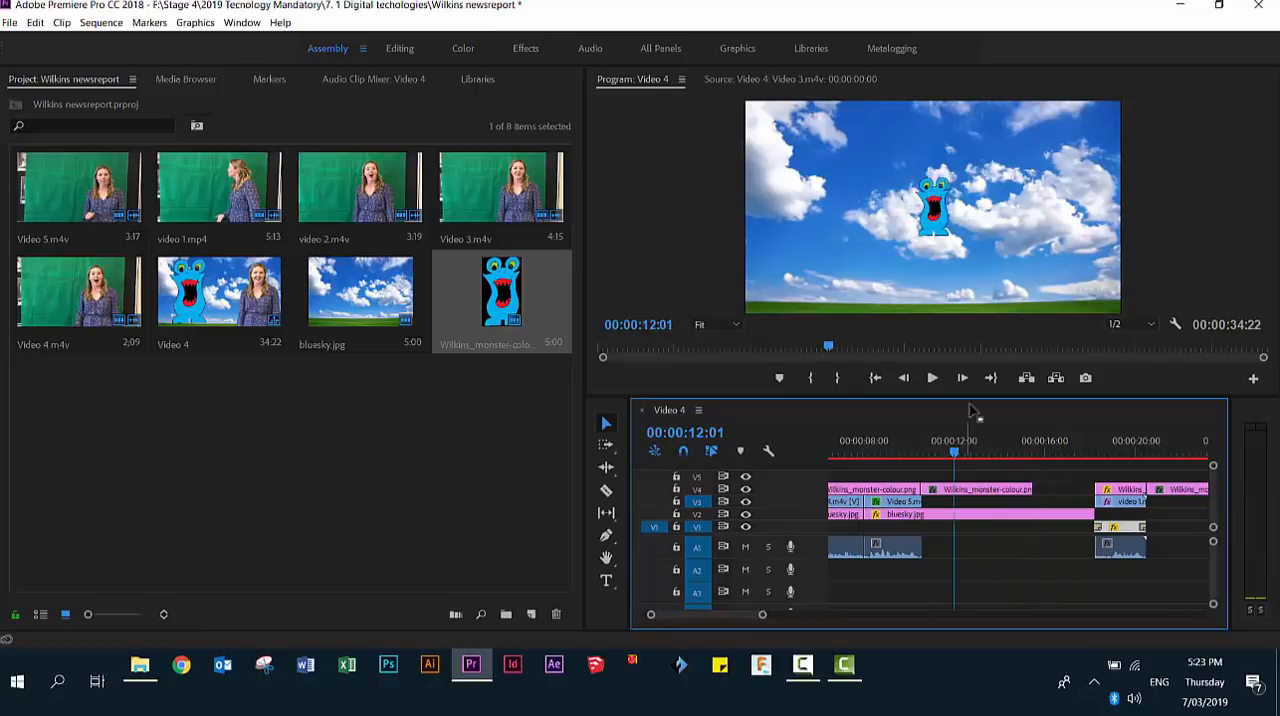
left_click(1001, 490)
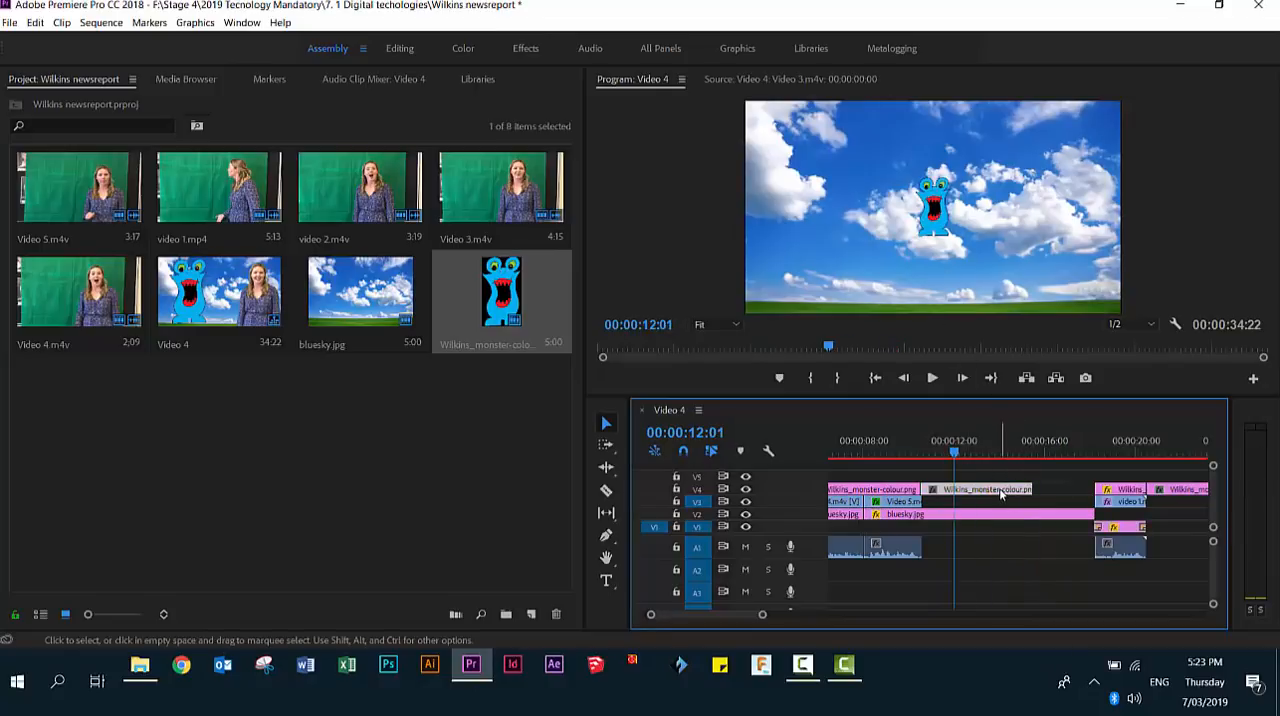
left_click(525, 49)
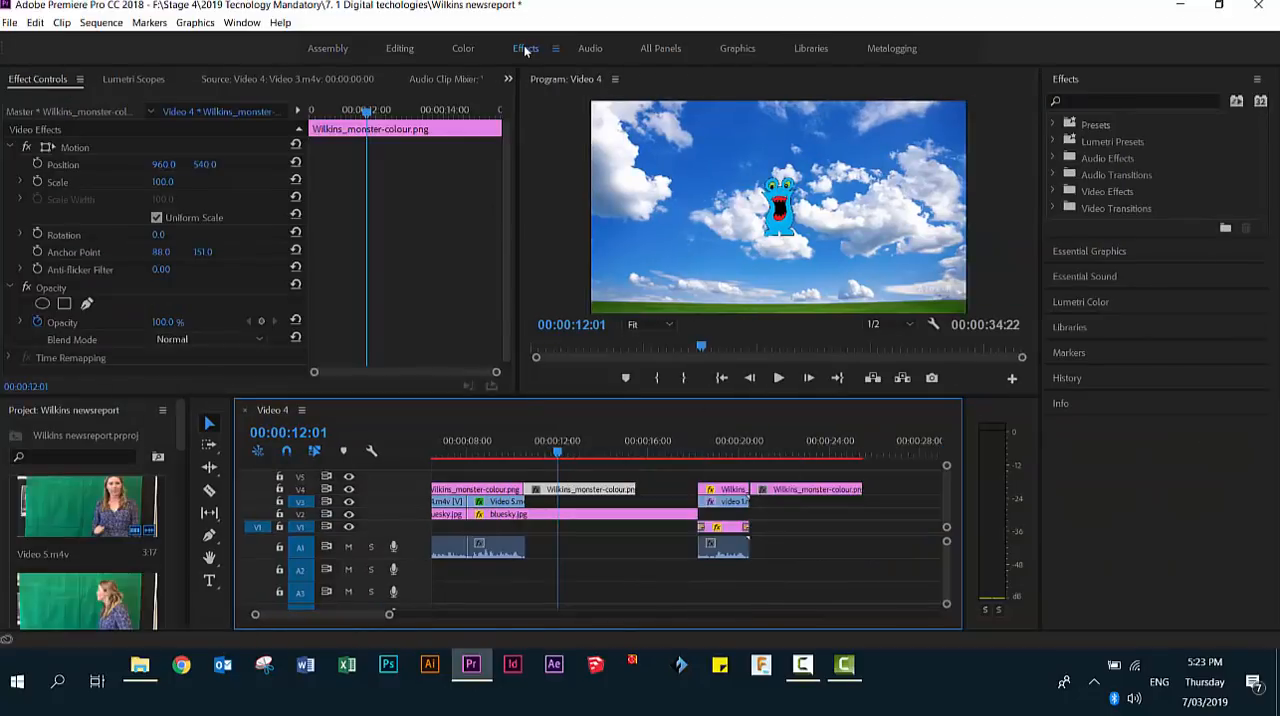
left_click(56, 185)
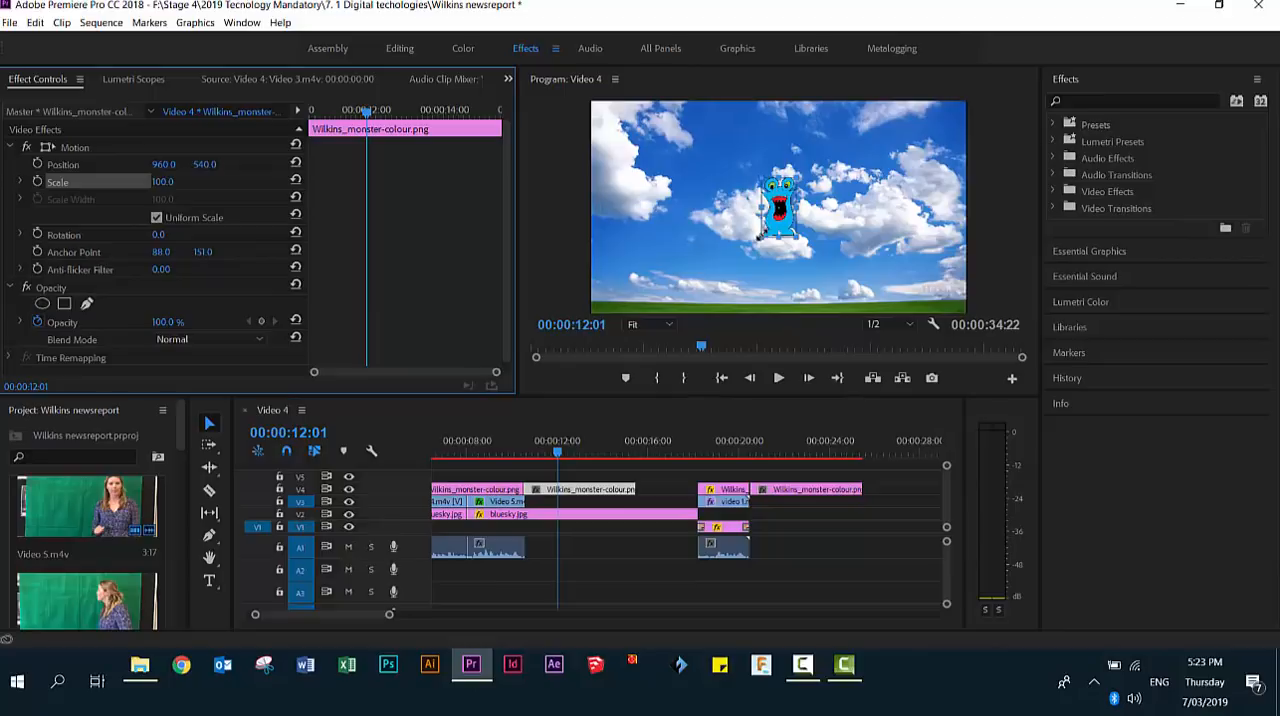
mouse_move(760, 235)
left_mouse_down()
mouse_move(614, 346)
mouse_move(774, 256)
left_mouse_up()
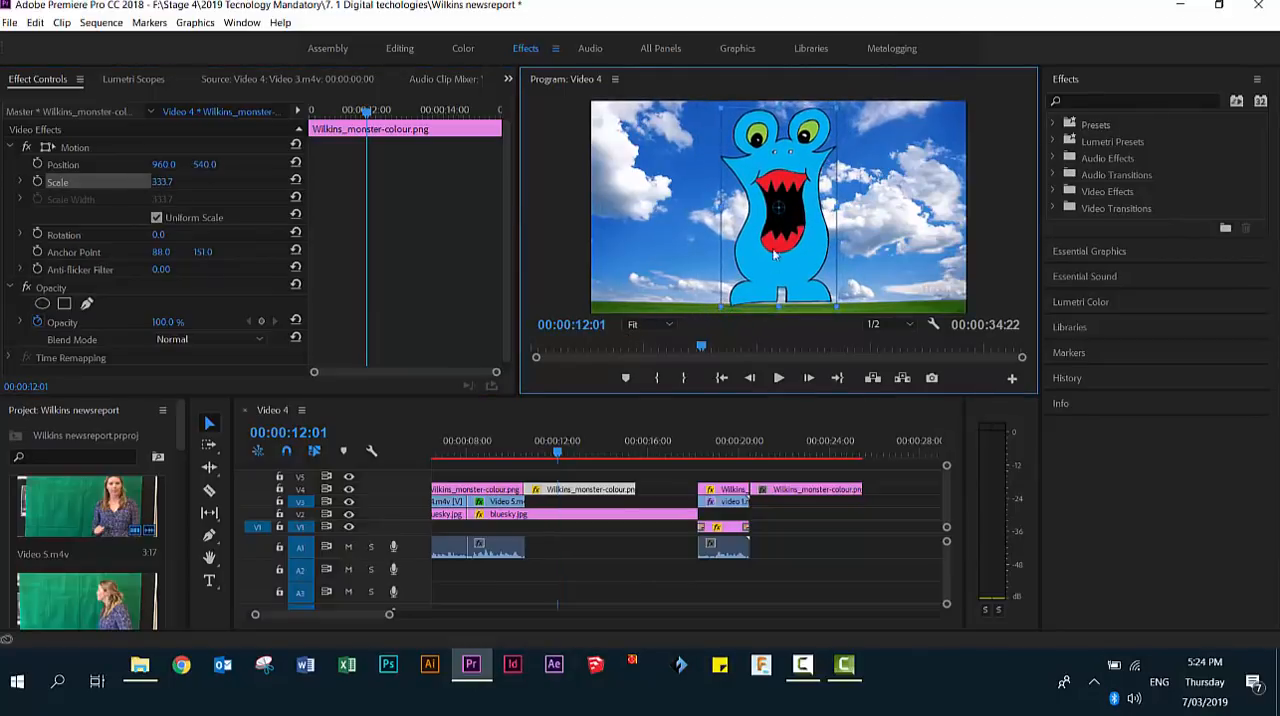
- Trim the extended bluesky.jpg to the end of the solo monster clip, then move the video 1.mp4 group directly against it
left_click(692, 513)
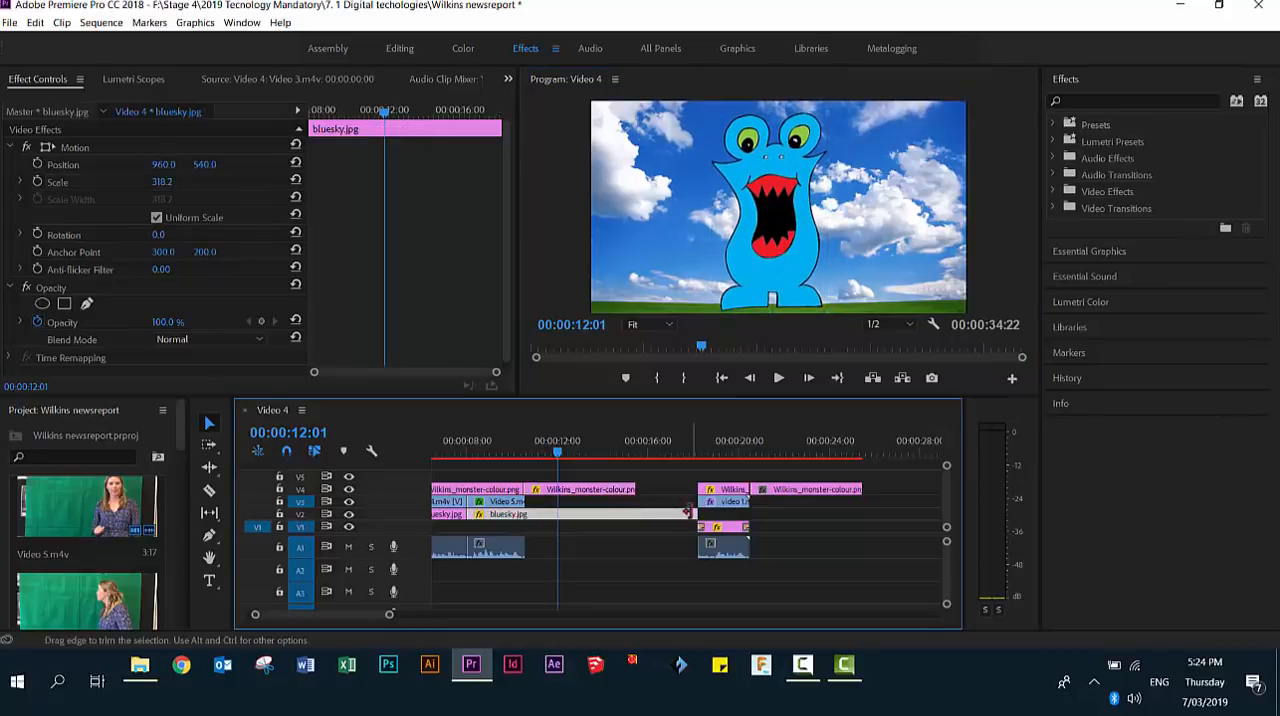
left_click_drag(694, 511, 754, 574)
left_click_drag(731, 492, 670, 492)
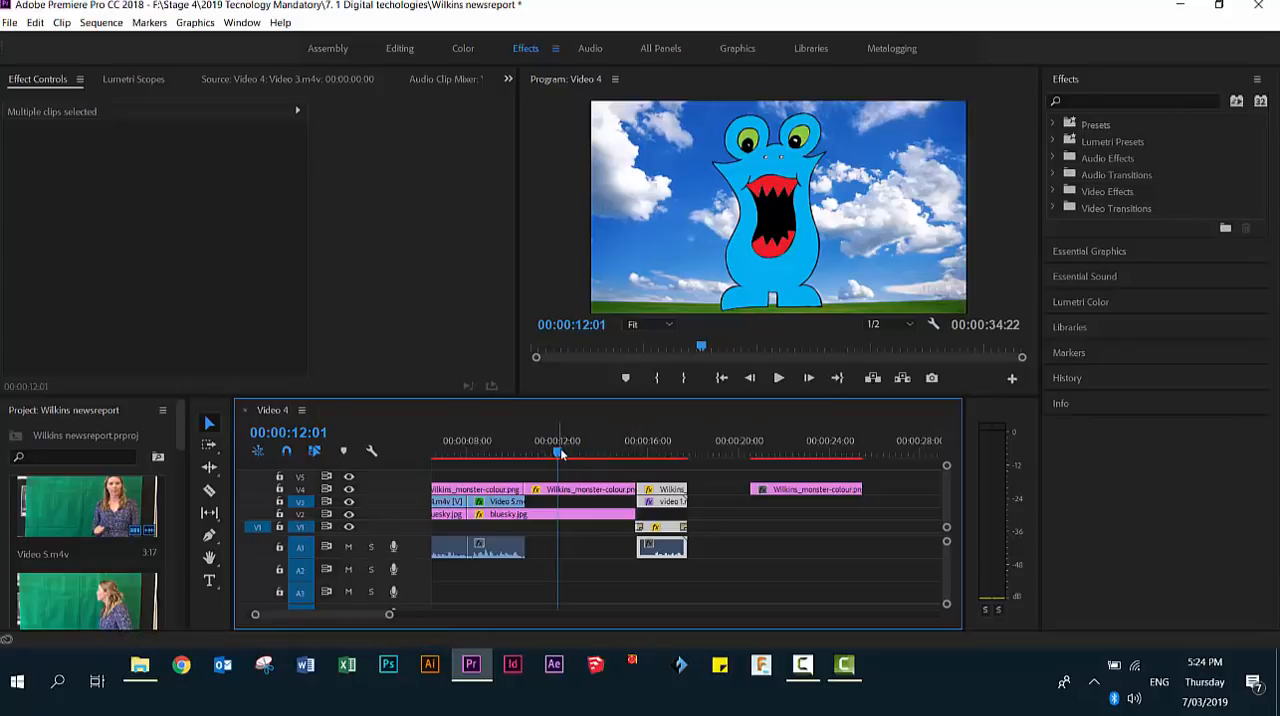
left_click_drag(558, 453, 616, 489)
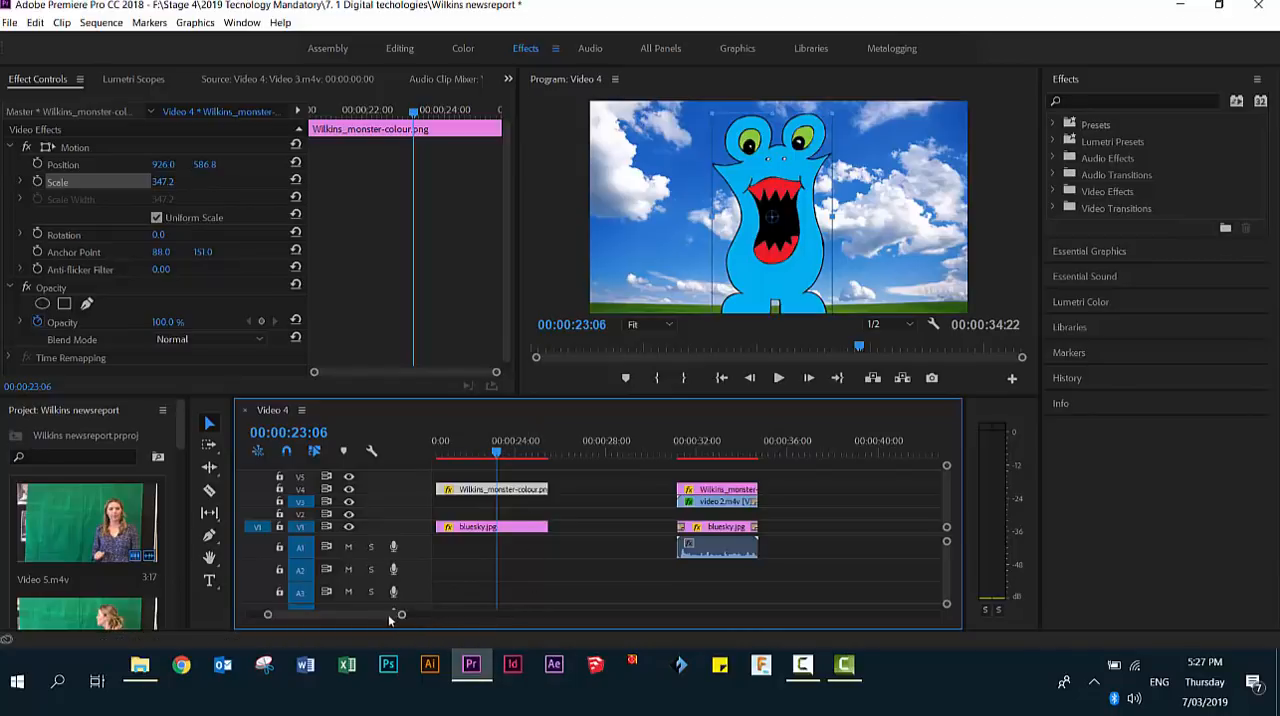
- Place the playhead at 00:00:10:18, the end of Video 5.m4v, and show the Audio Track Mixer in the Audio workspace
left_click_drag(388, 614, 367, 613)
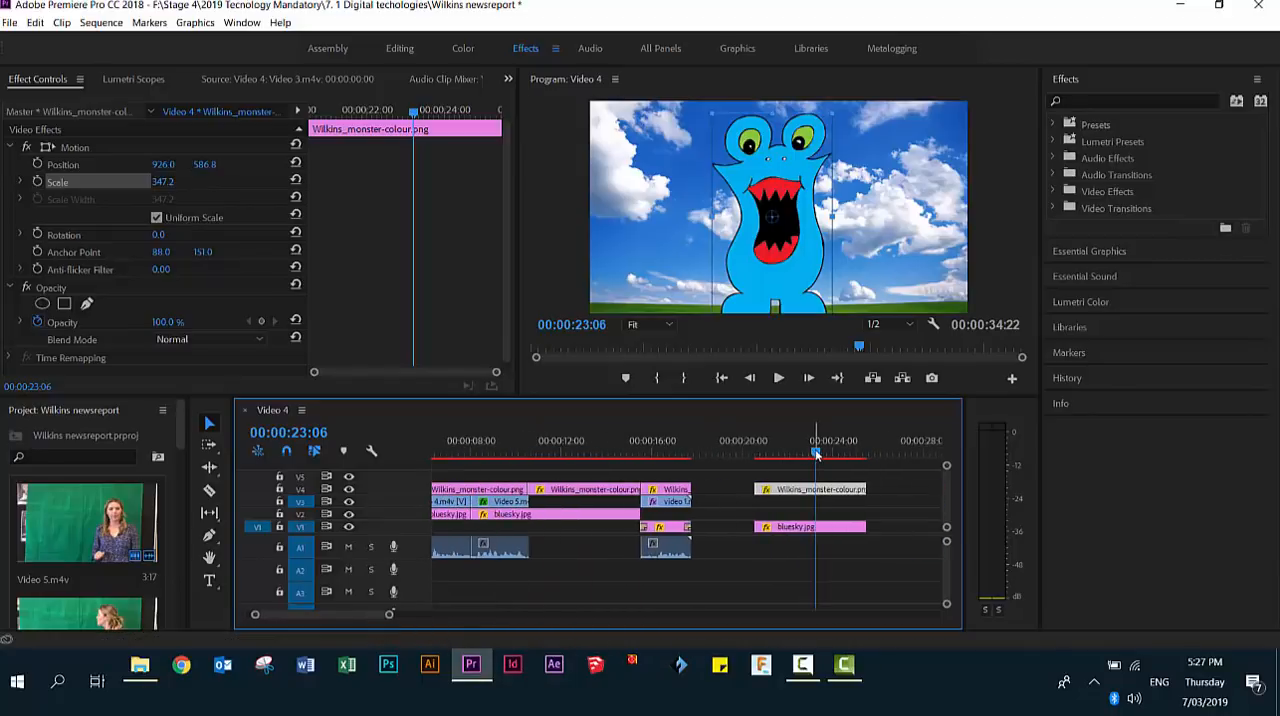
left_click_drag(816, 453, 473, 465)
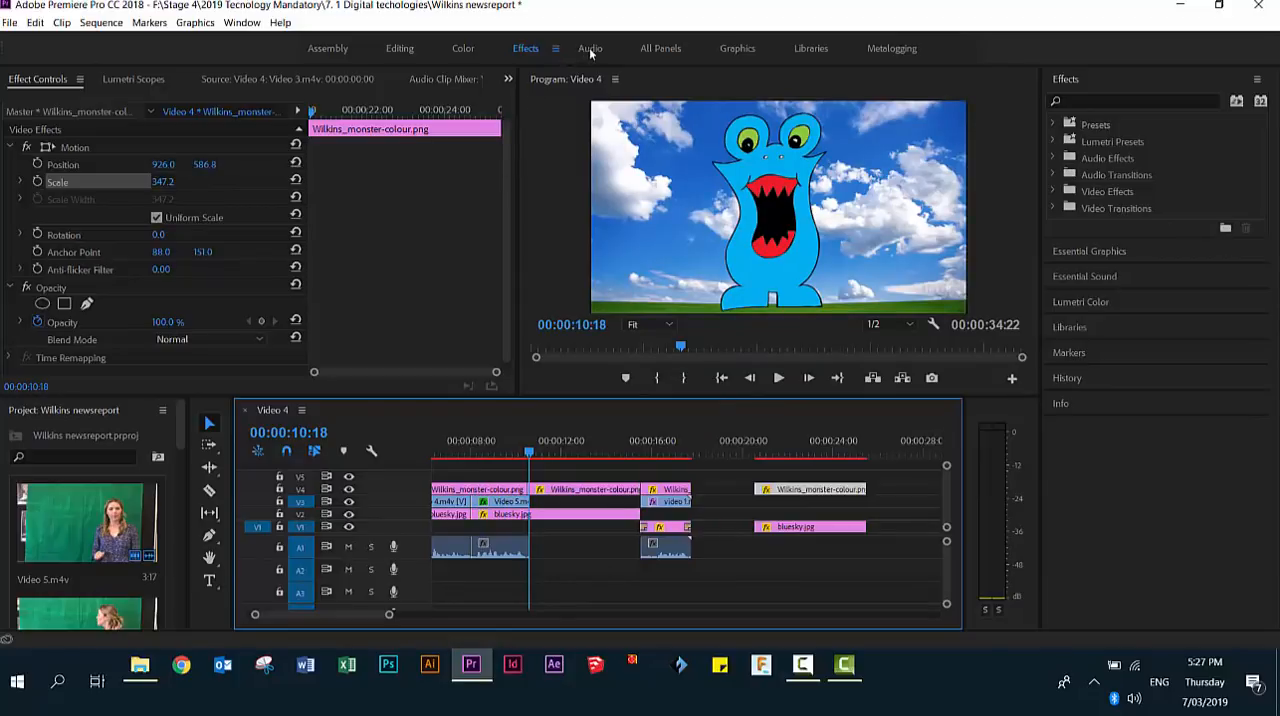
left_click(590, 48)
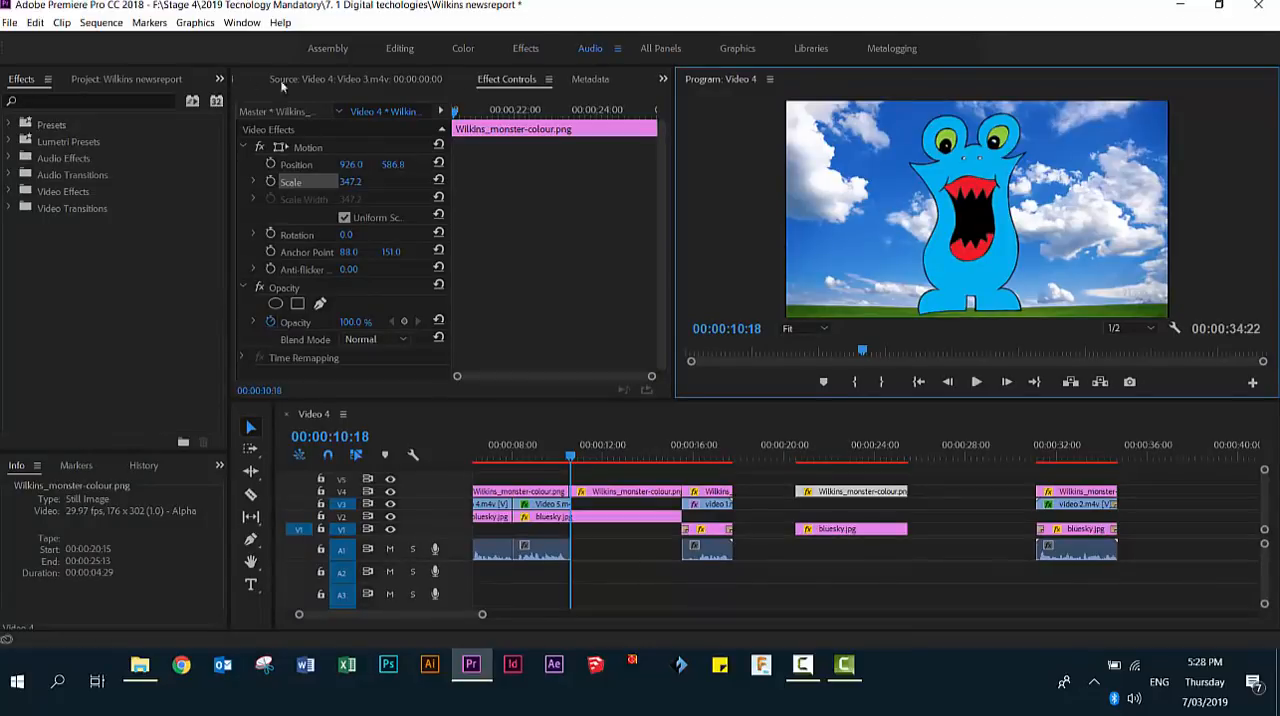
left_click(663, 80)
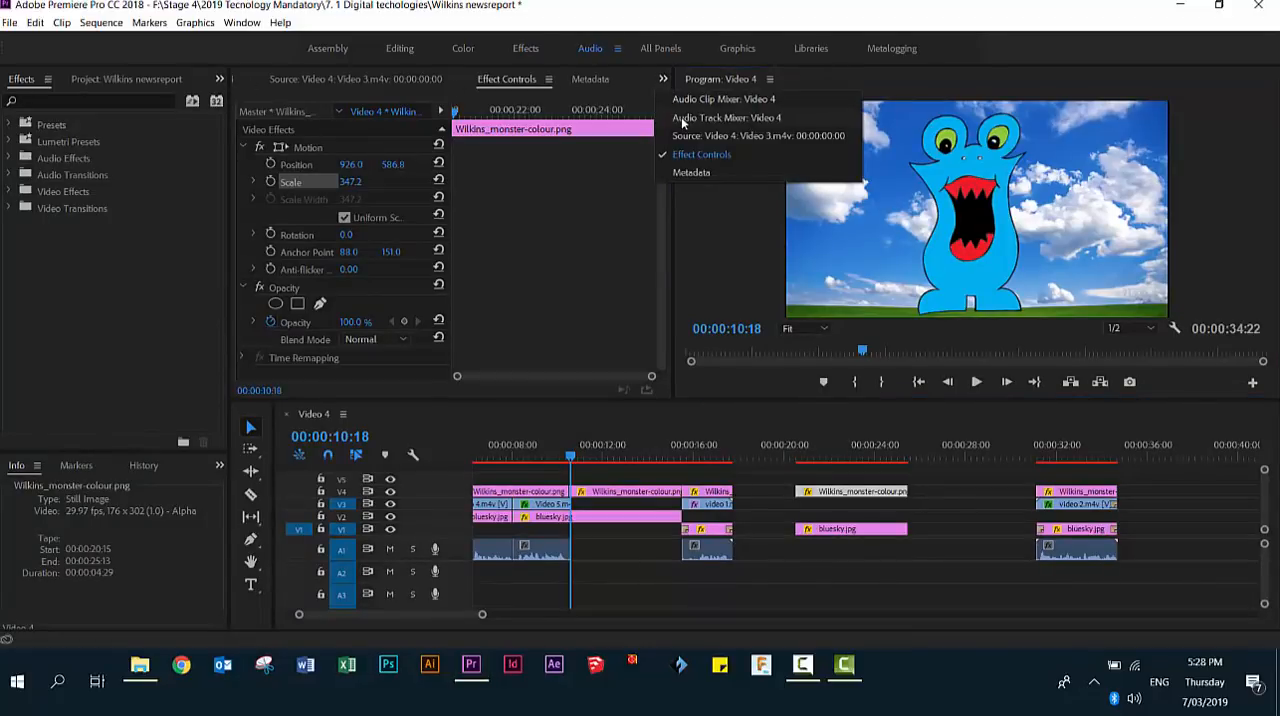
left_click(681, 117)
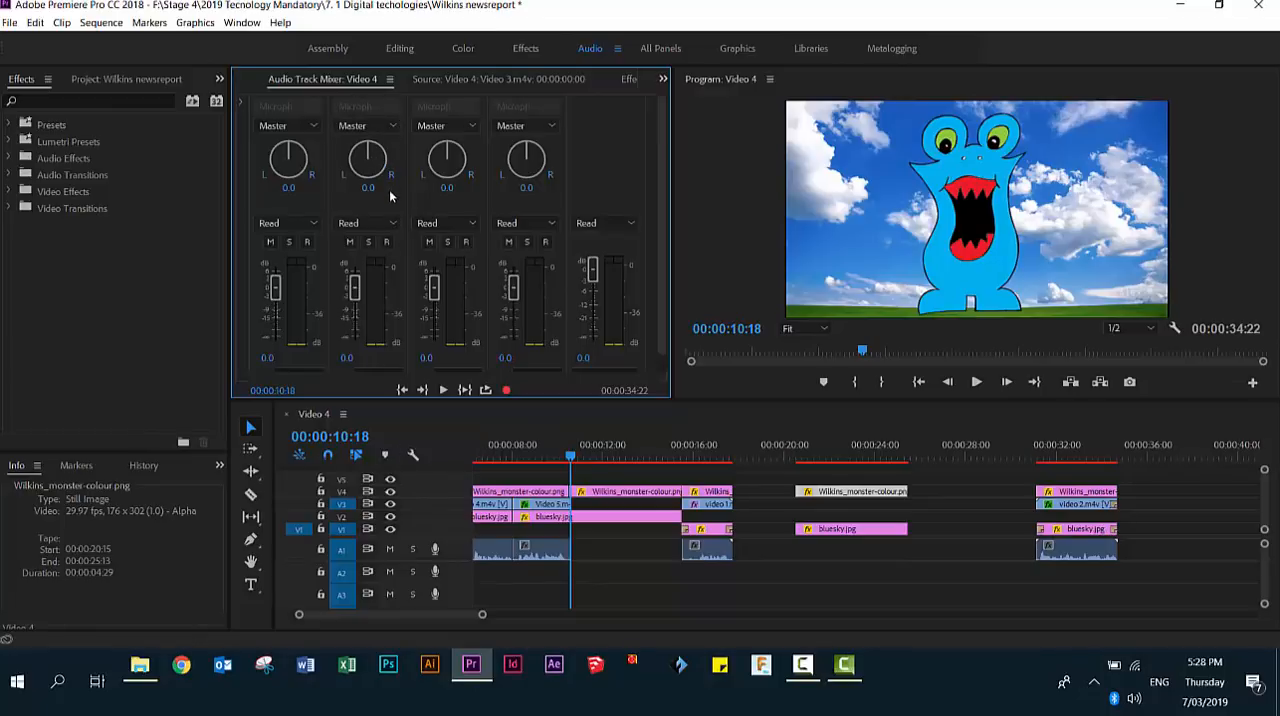
- Arm the Audio 2 track and record the monster's first voice line from 00:00:10:18
left_click(387, 243)
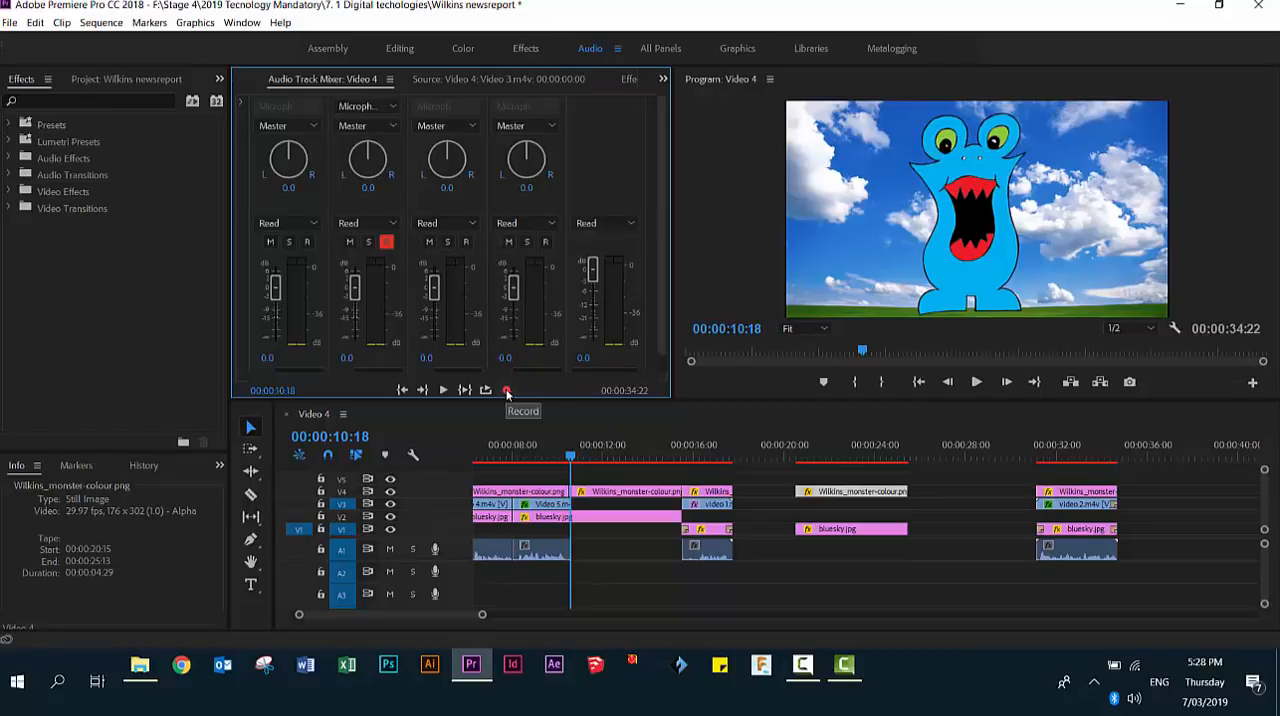
left_click(507, 391)
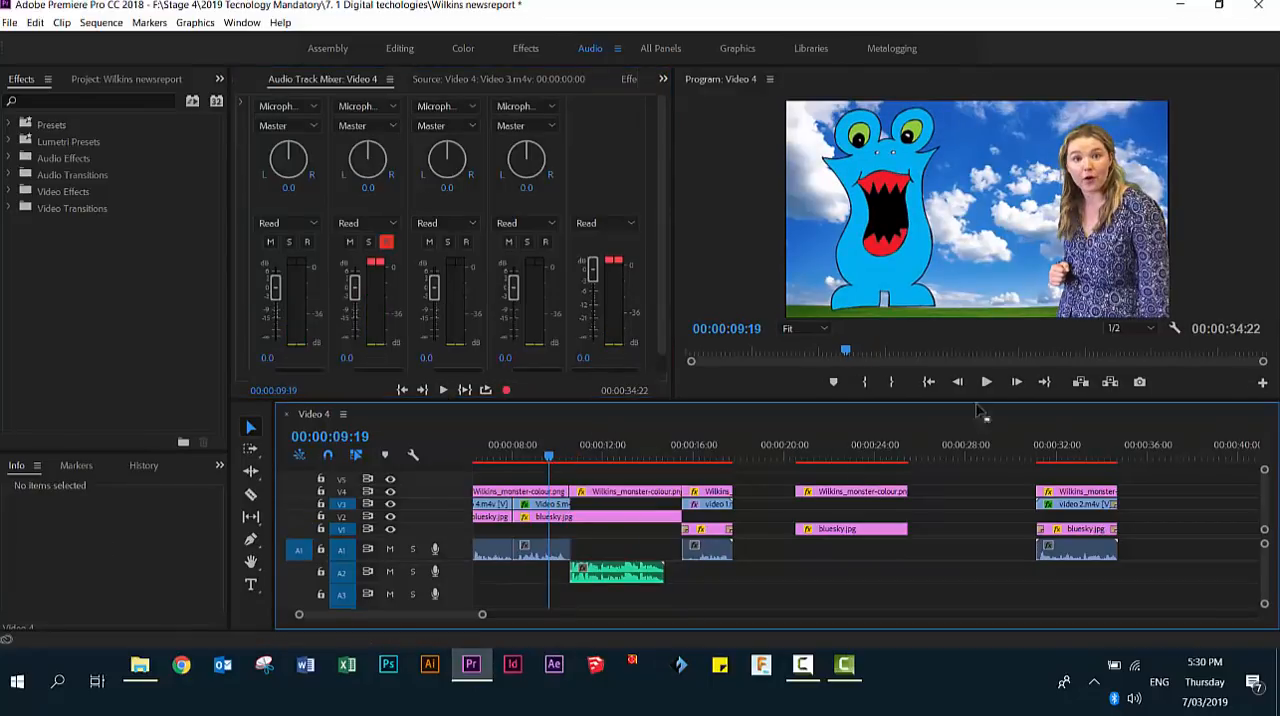
- Play the recording to its end, trim the solo monster and bluesky.jpg clips there, and move the video 1.mp4 group against them
left_click(988, 382)
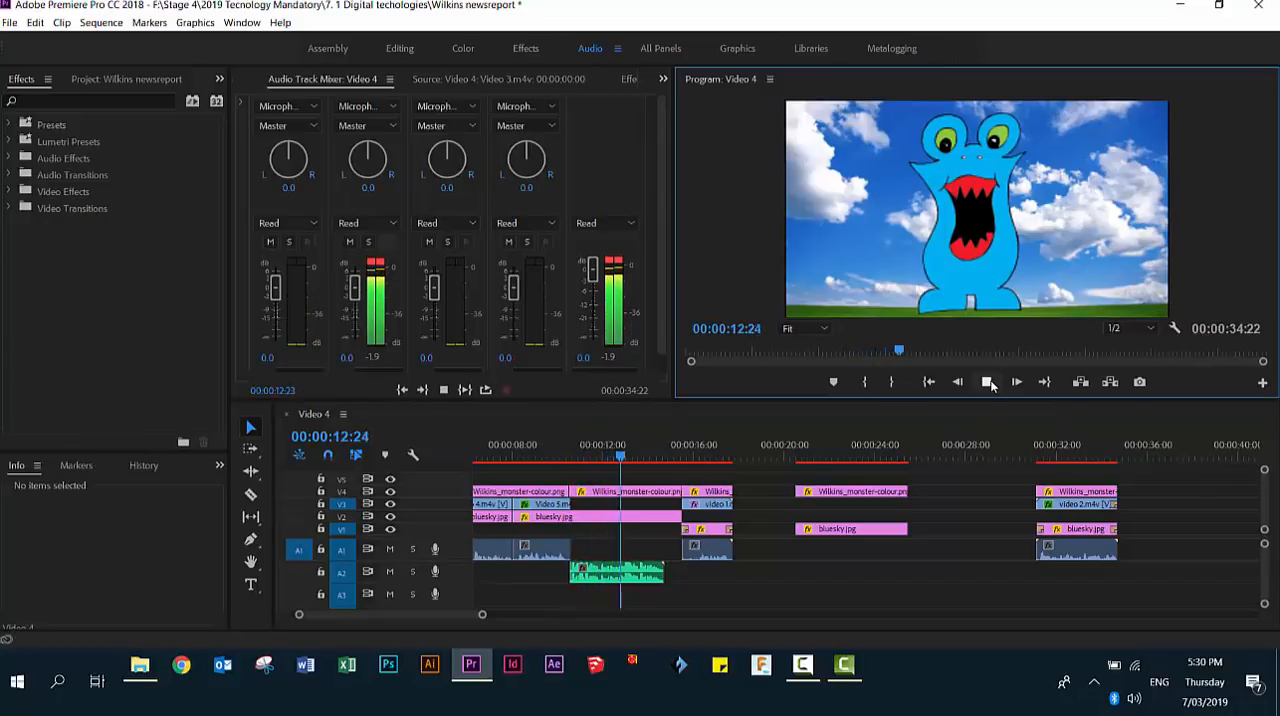
left_click(988, 382)
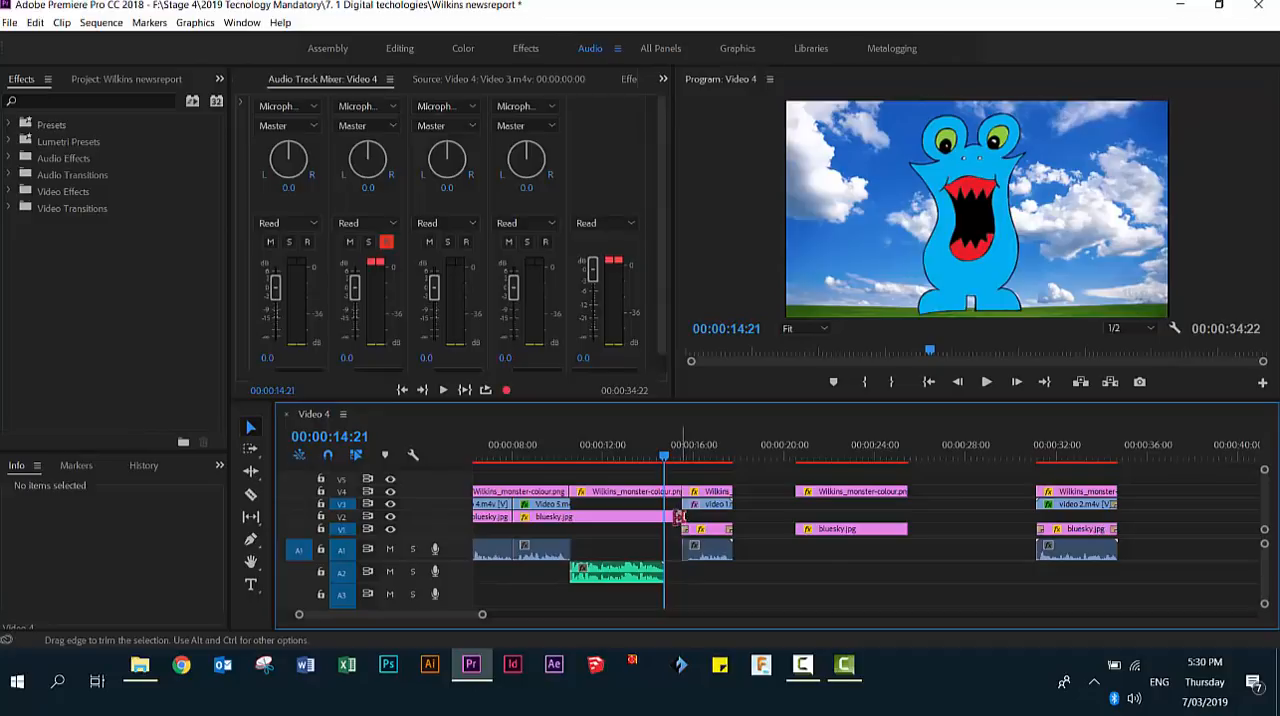
mouse_move(681, 516)
left_mouse_down()
mouse_move(663, 516)
mouse_move(663, 493)
mouse_move(755, 580)
mouse_move(712, 509)
mouse_move(698, 511)
left_mouse_up()
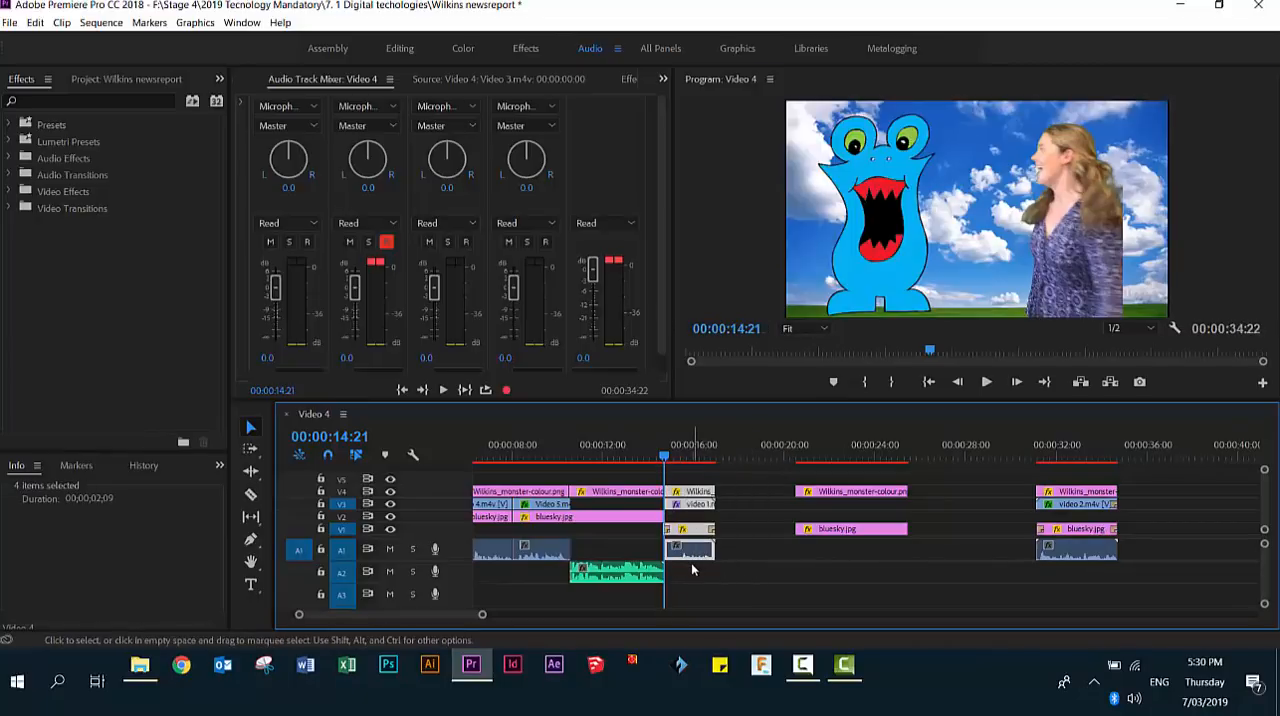
- Record the monster's second voice line on Audio 2 from 00:00:16:27, the end of the video 1.mp4 group
left_click_drag(712, 457, 714, 457)
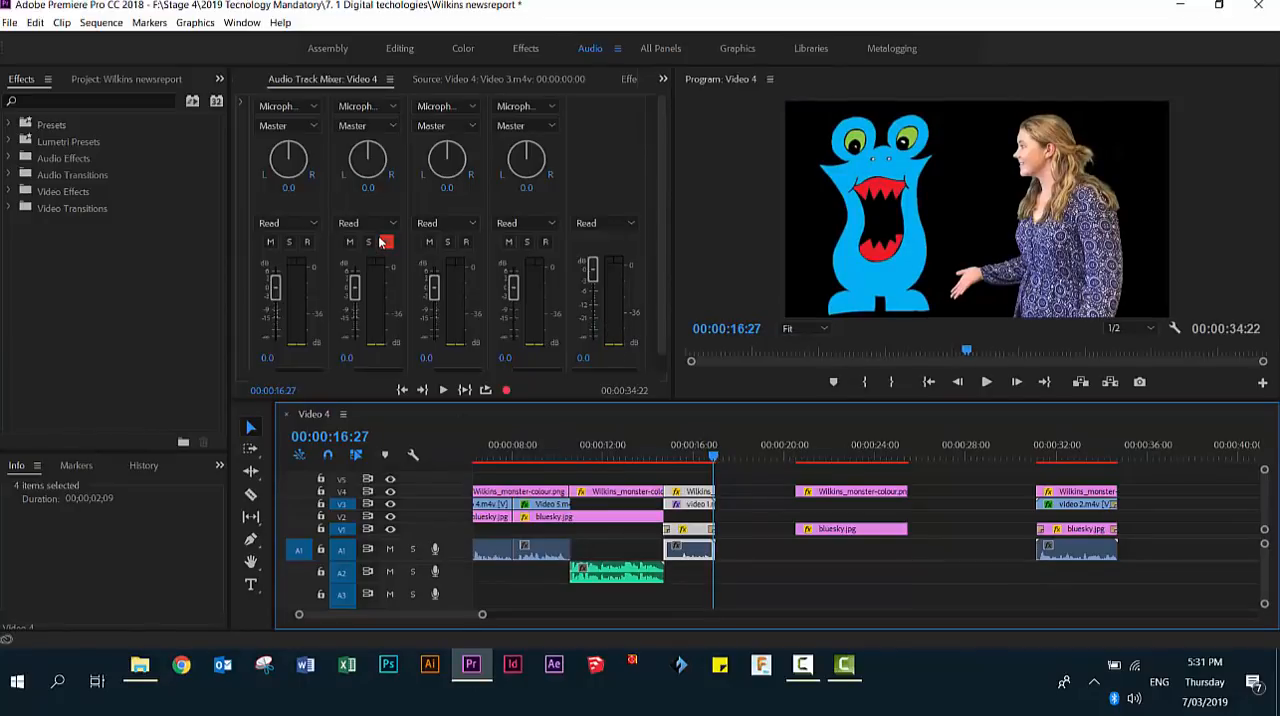
left_click(506, 390)
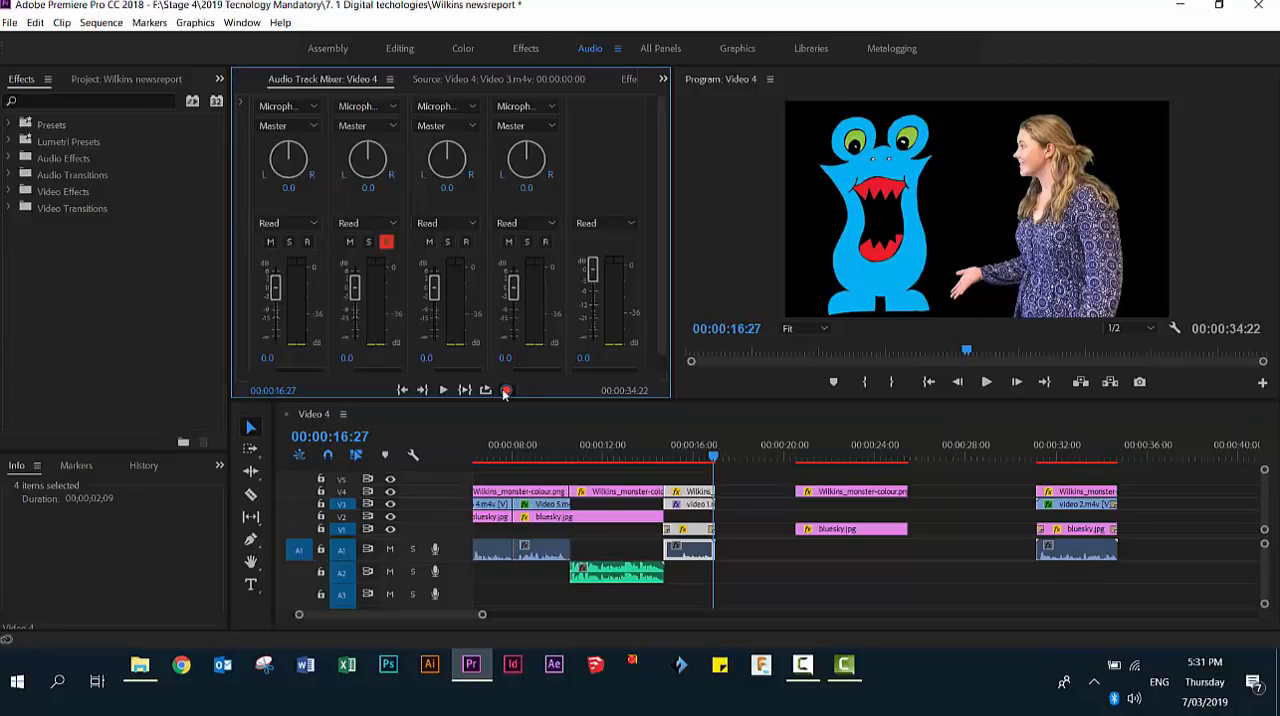
left_click(443, 390)
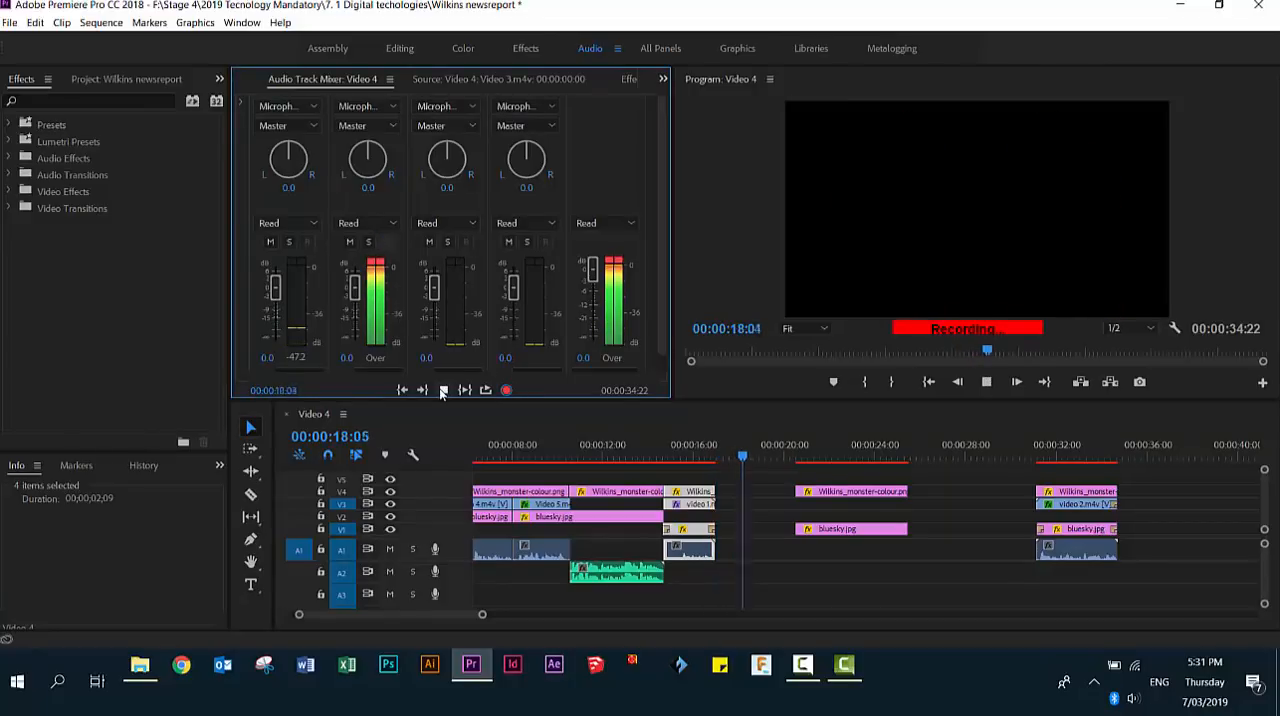
left_click(443, 390)
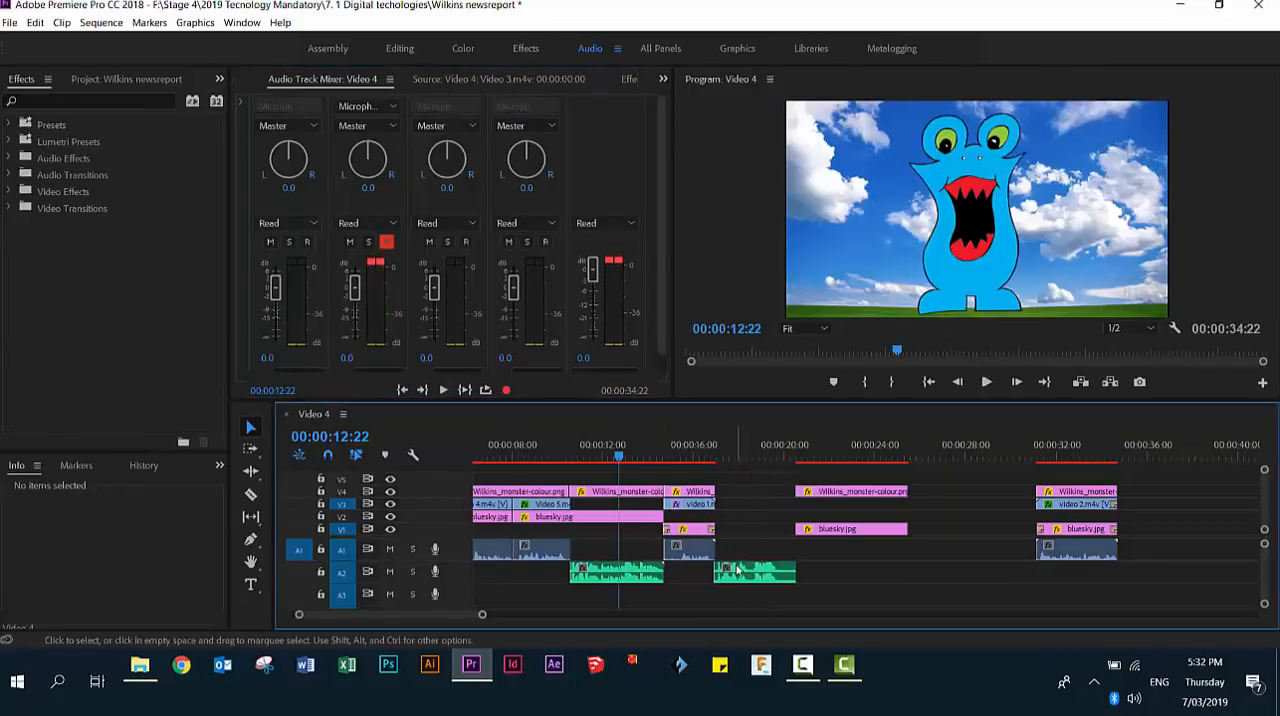
- Align the second recording with the start of the second solo monster shot and move the whole shot against the video 1.mp4 group
left_click_drag(737, 569, 815, 590)
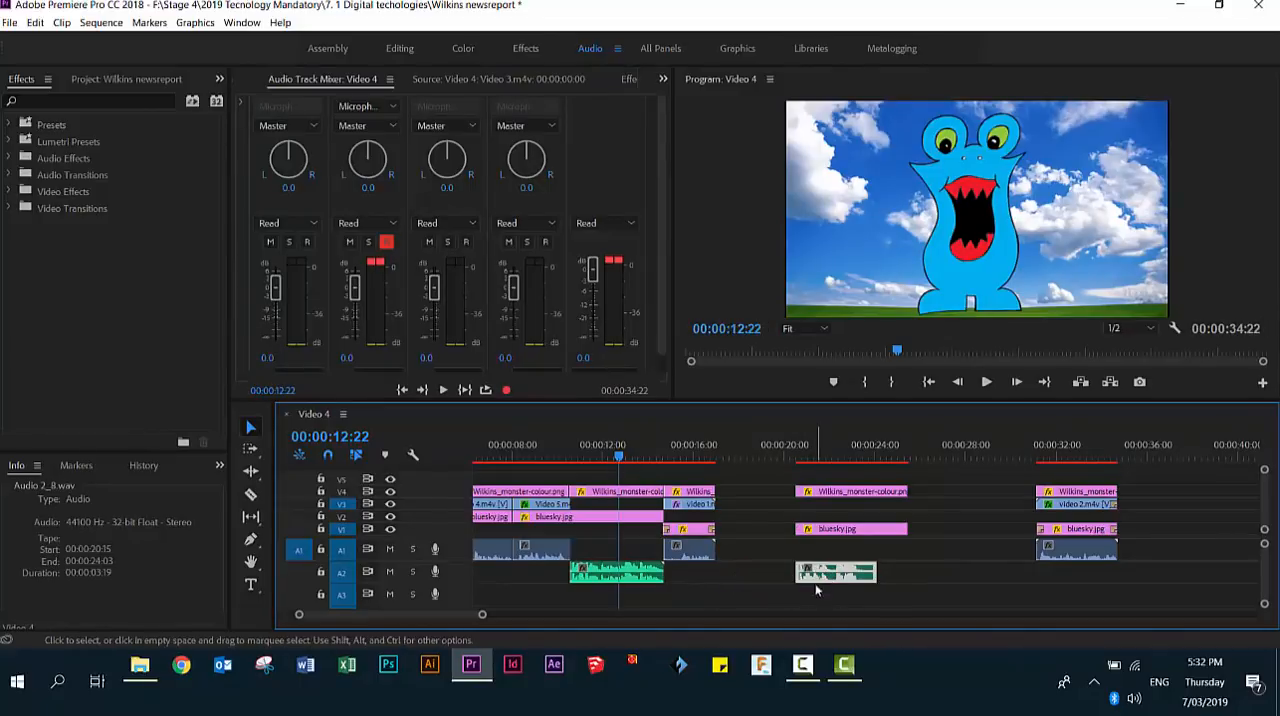
left_click_drag(772, 466, 896, 598)
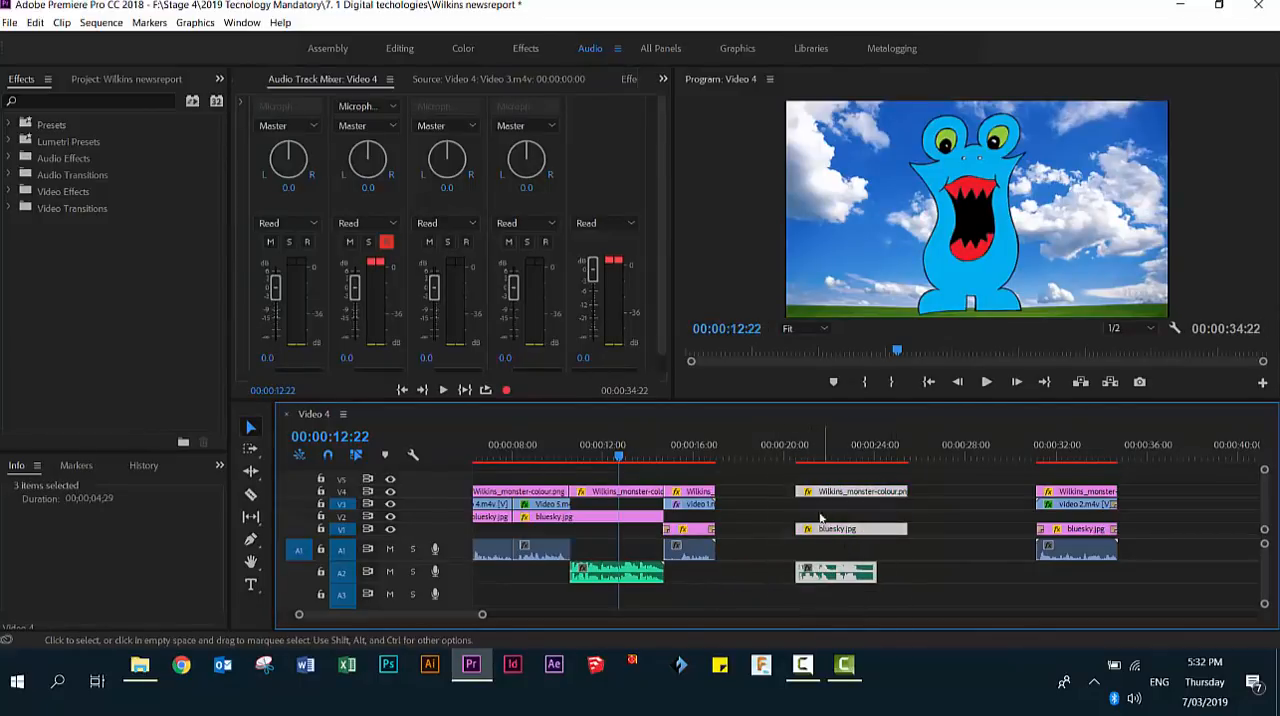
left_click_drag(822, 494, 742, 497)
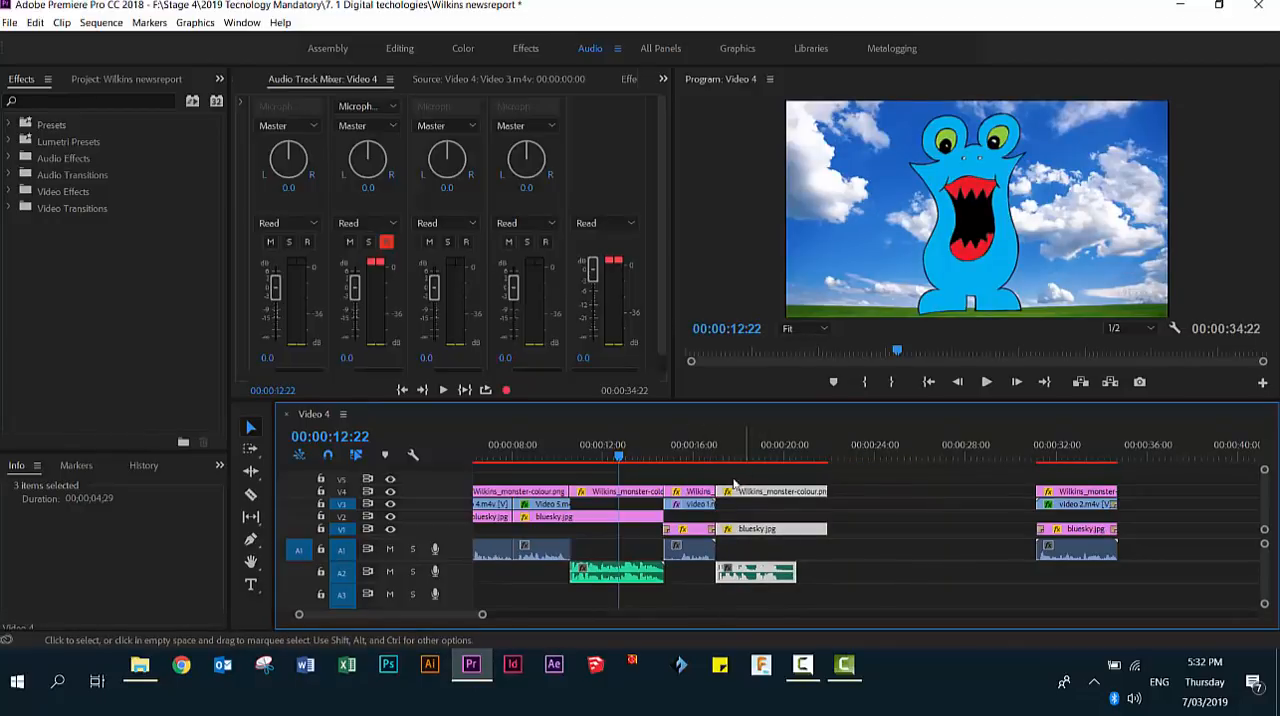
- Trim the second solo shot's bluesky.jpg and monster clips to the end of the recording at 00:00:20:17
left_click(797, 456)
left_click(815, 529)
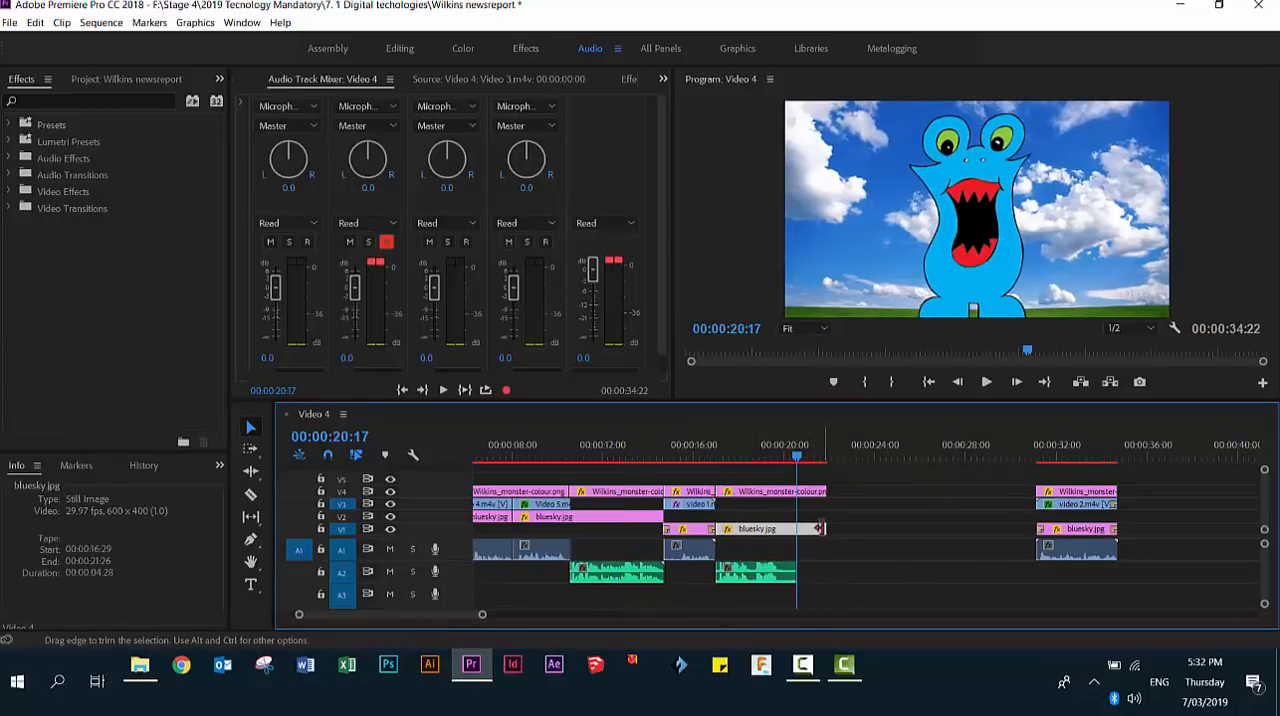
left_click_drag(822, 529, 797, 529)
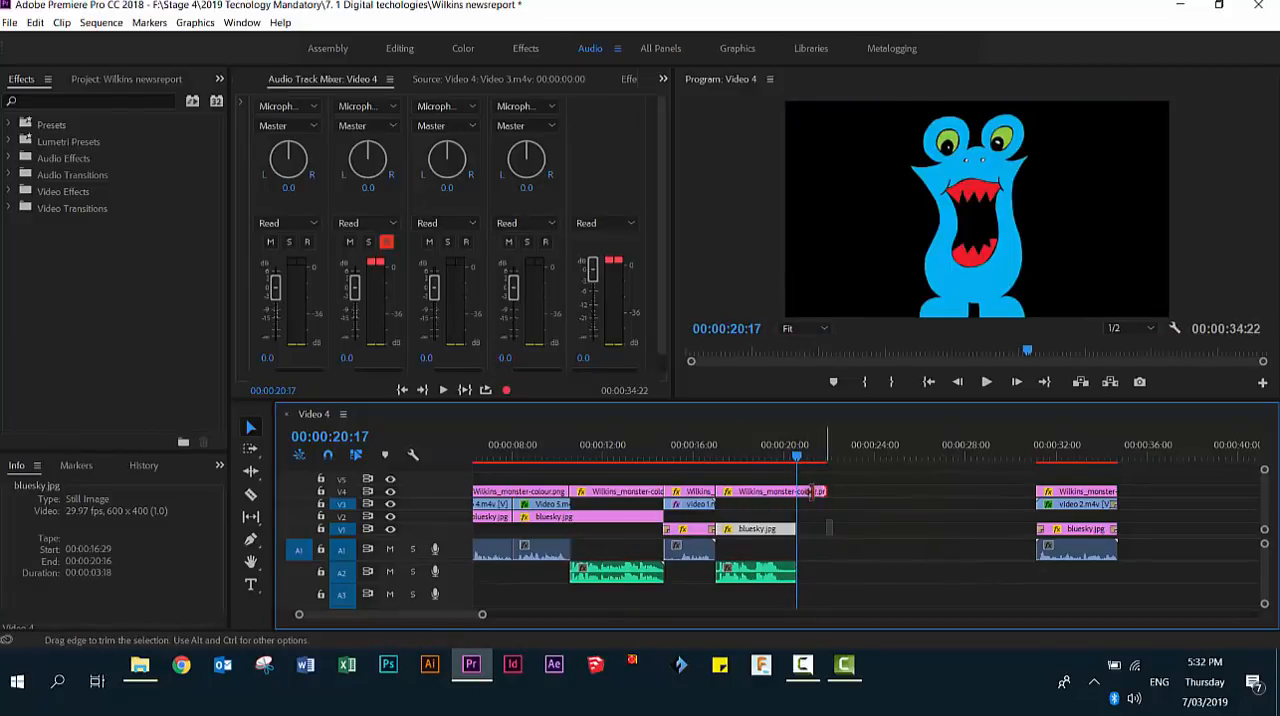
left_click(797, 491)
left_click_drag(797, 491, 797, 491)
- Move the video 2.m4v group with its monster, background and audio directly against the second solo monster shot
left_click_drag(1006, 470, 1180, 588)
left_click_drag(1087, 497, 848, 497)
left_click(686, 459)
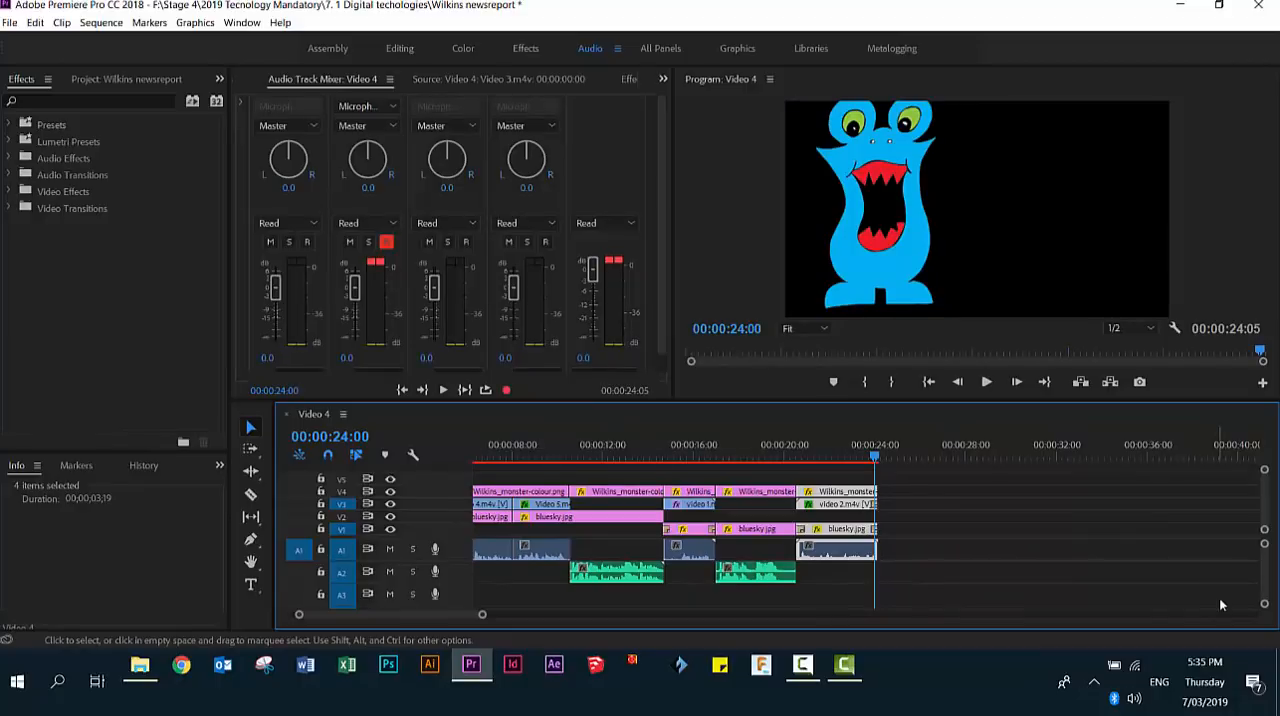
- In the Effects workspace, apply the Pitch Shifter audio effect to the first monster recording on A2
left_click(595, 575)
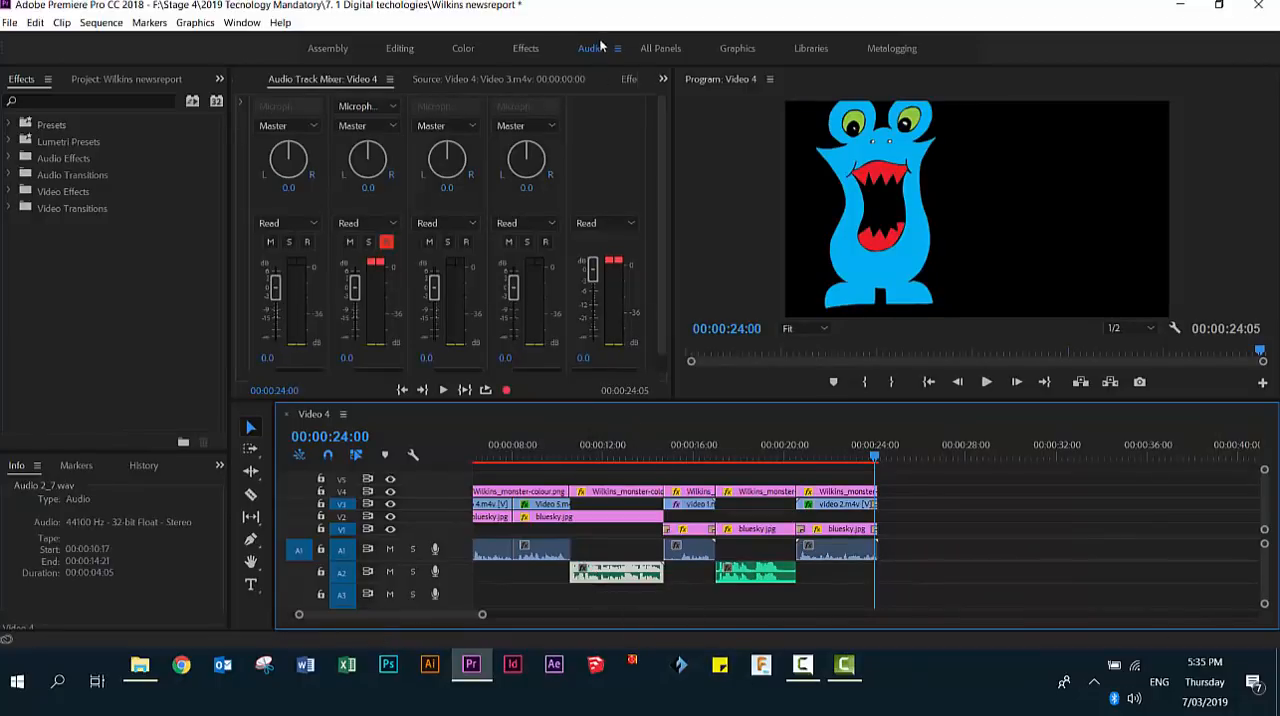
left_click(516, 48)
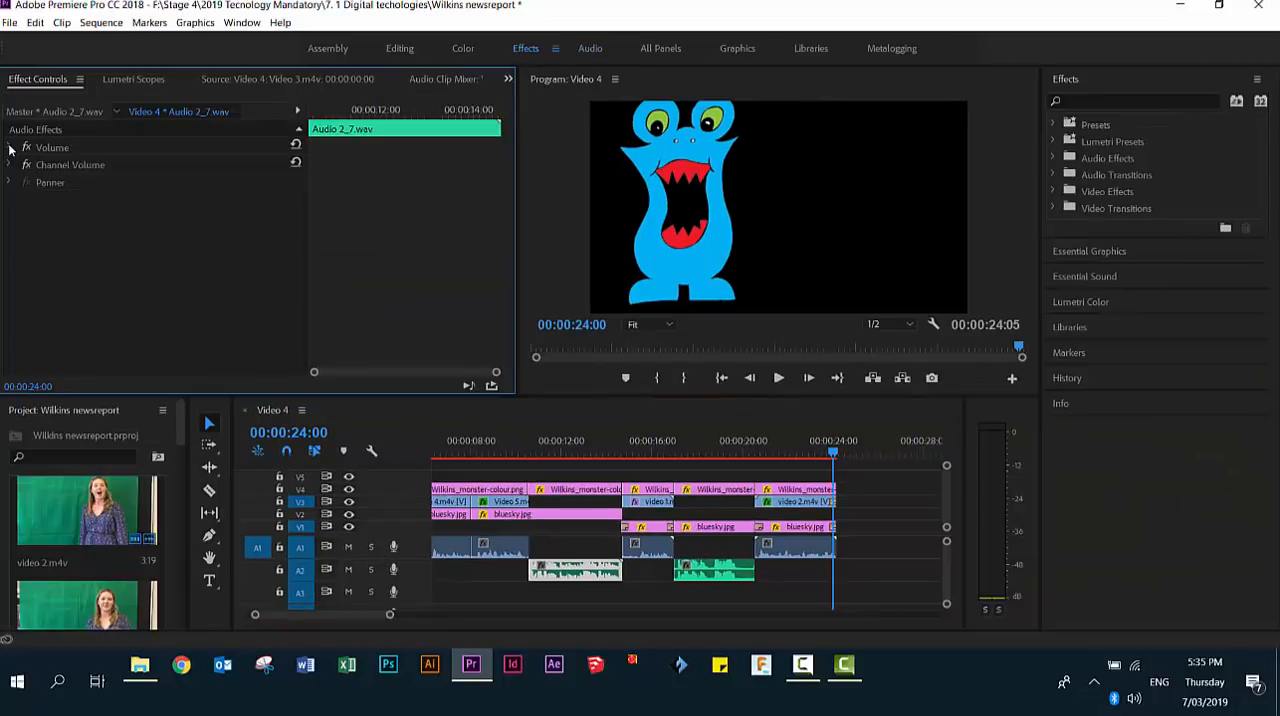
left_click(1083, 163)
left_click(1054, 159)
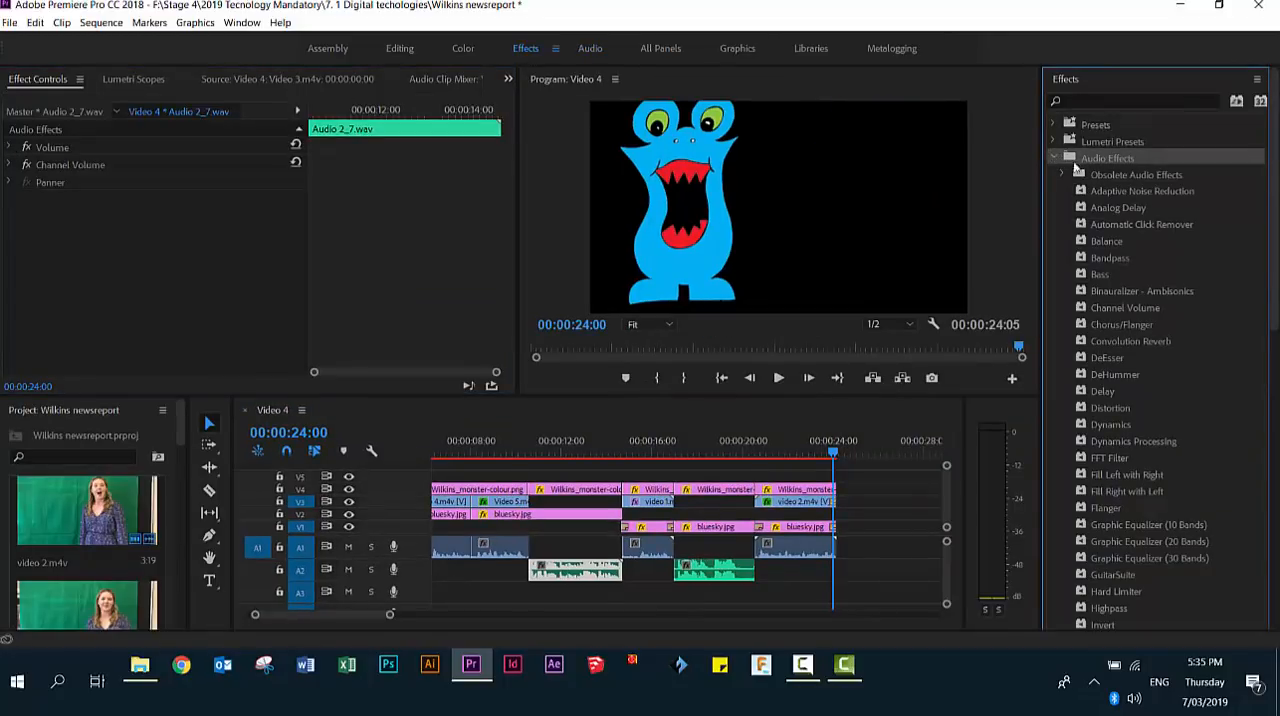
scroll(1135, 423, "down", 10)
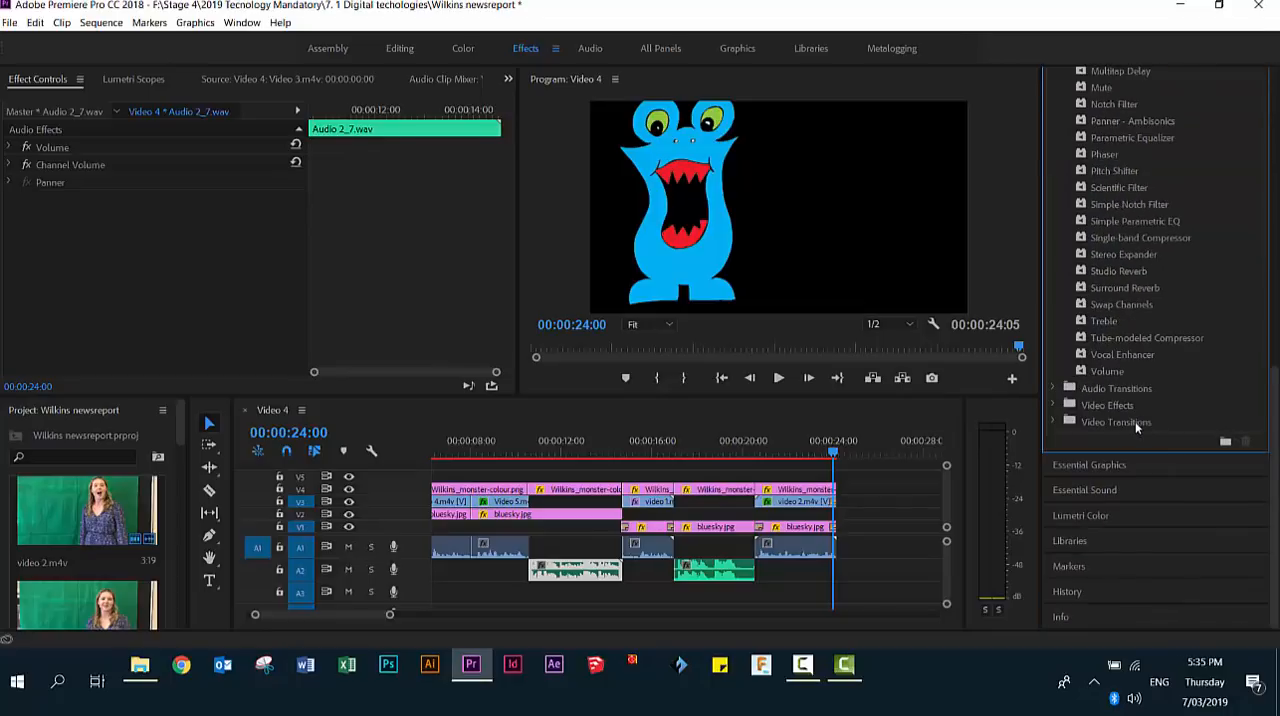
scroll(1132, 427, "up", 4)
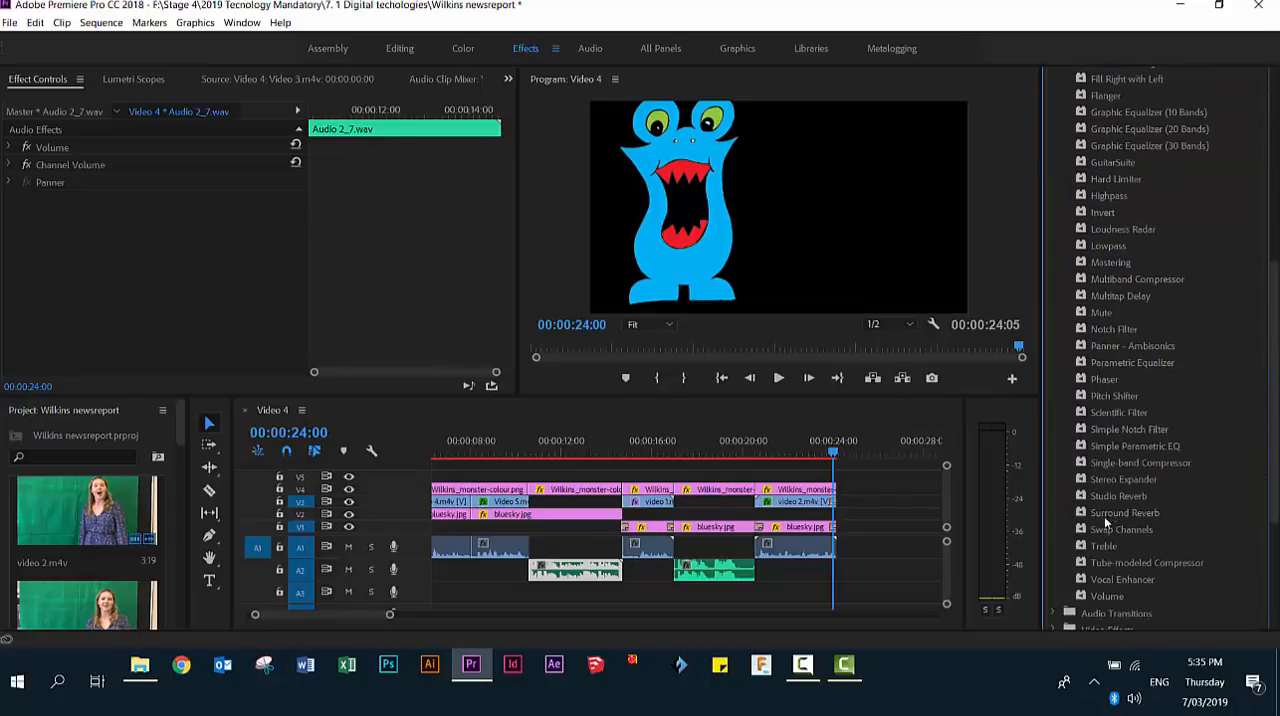
left_click(1090, 396)
left_click_drag(1084, 399, 551, 567)
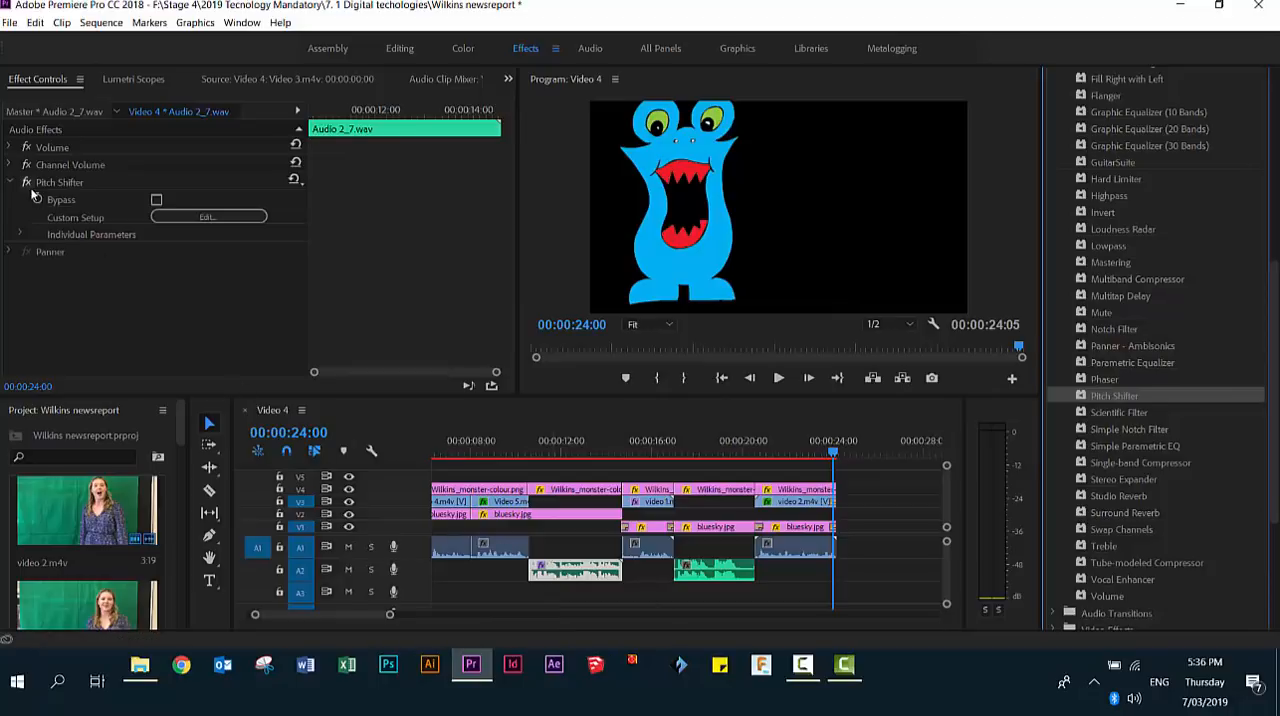
- Lower the first recording's Pitch Shifter by about 9 semi-tones, to a ratio of 0.5946, and play it from 00:00:10:18
left_click(203, 213)
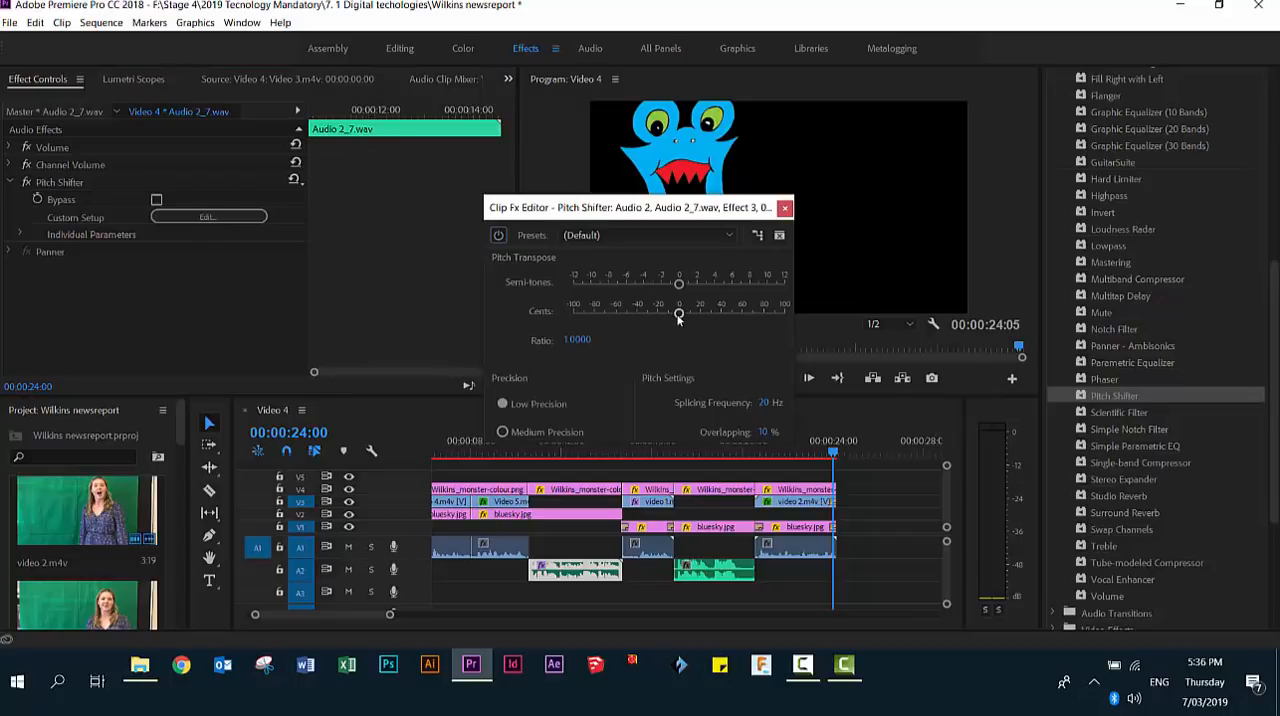
left_click_drag(679, 314, 604, 316)
left_click_drag(679, 283, 650, 286)
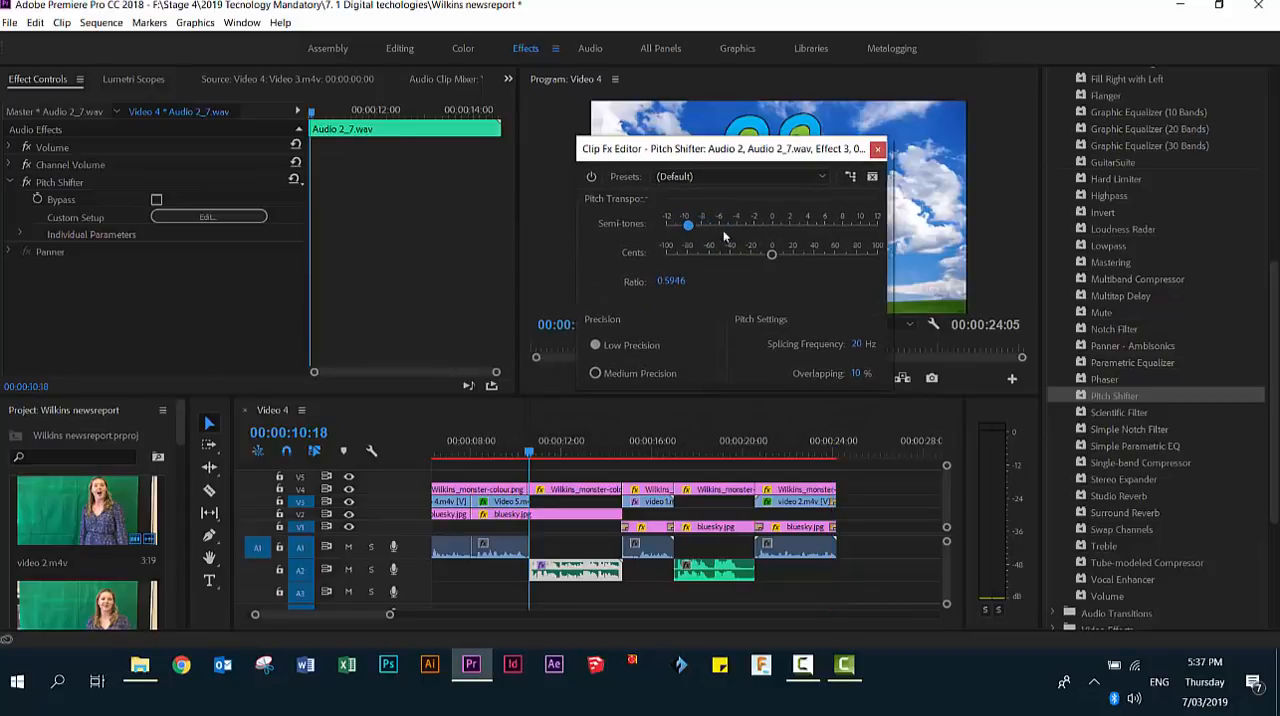
key("space")
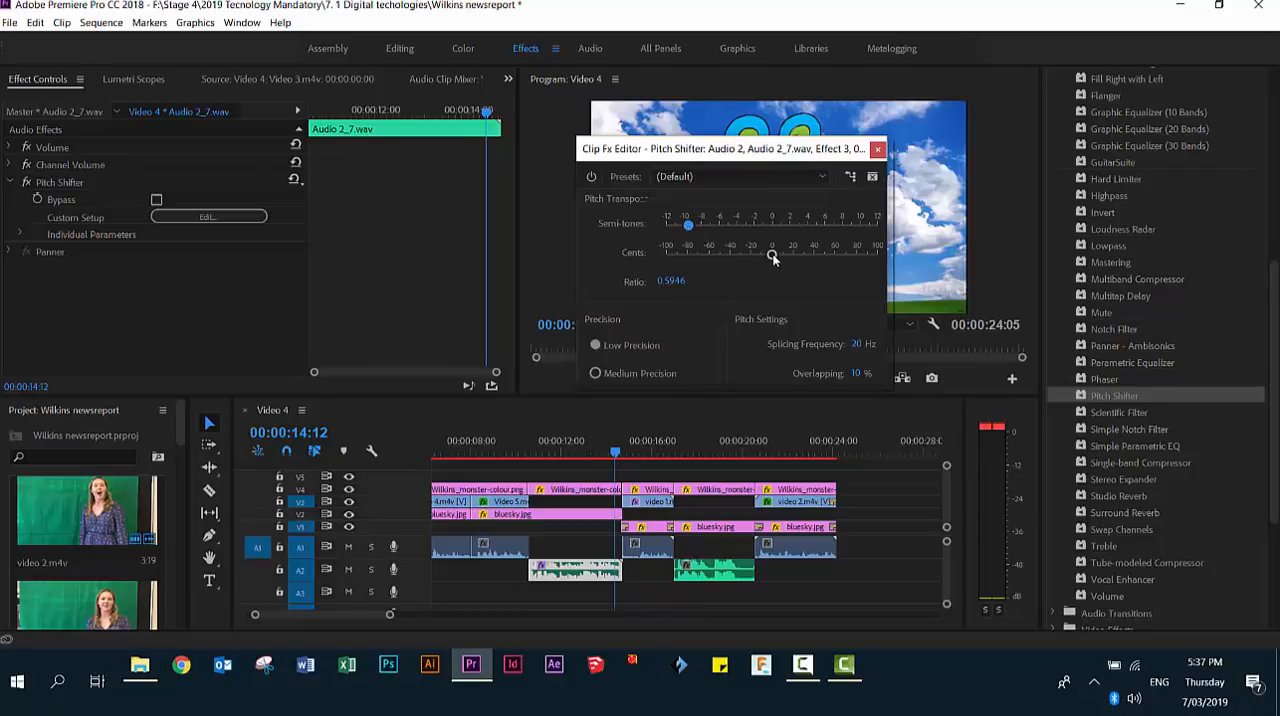
- Apply Pitch Shifter to the second monster recording with a ratio of 0.5612 and play it from 00:00:17:02
left_click(723, 573)
left_click_drag(615, 453, 676, 453)
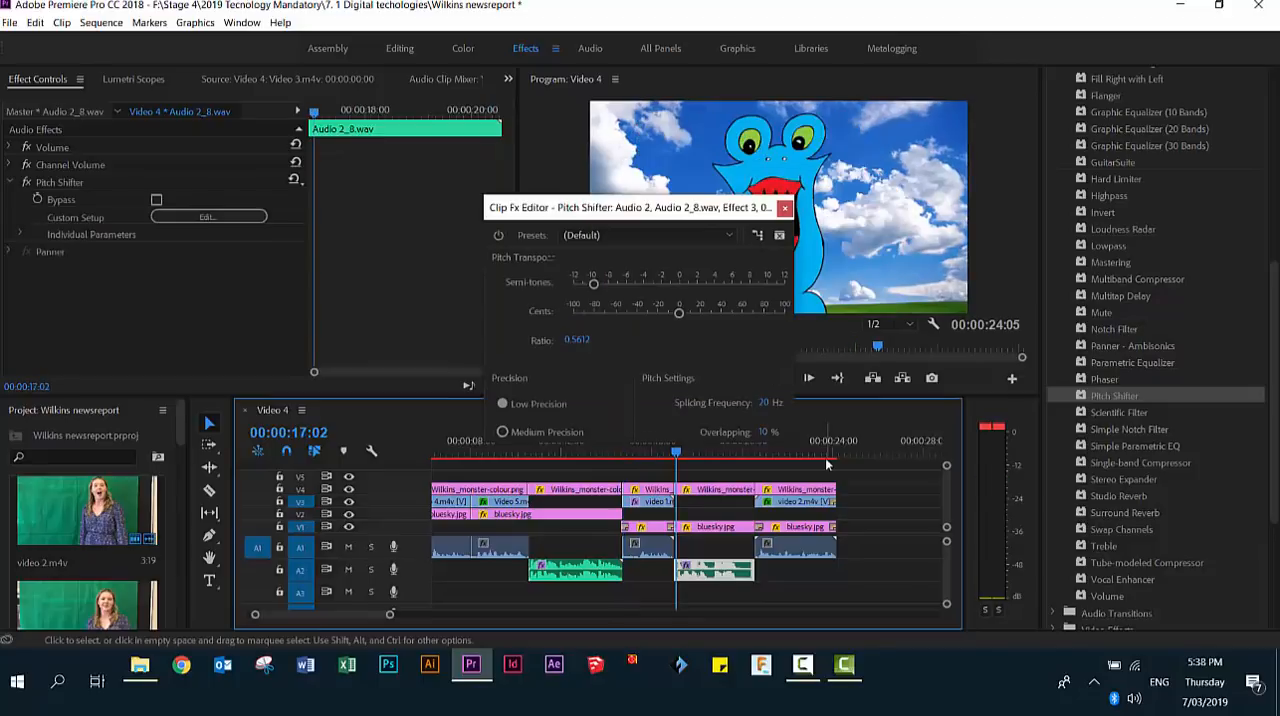
key("space")
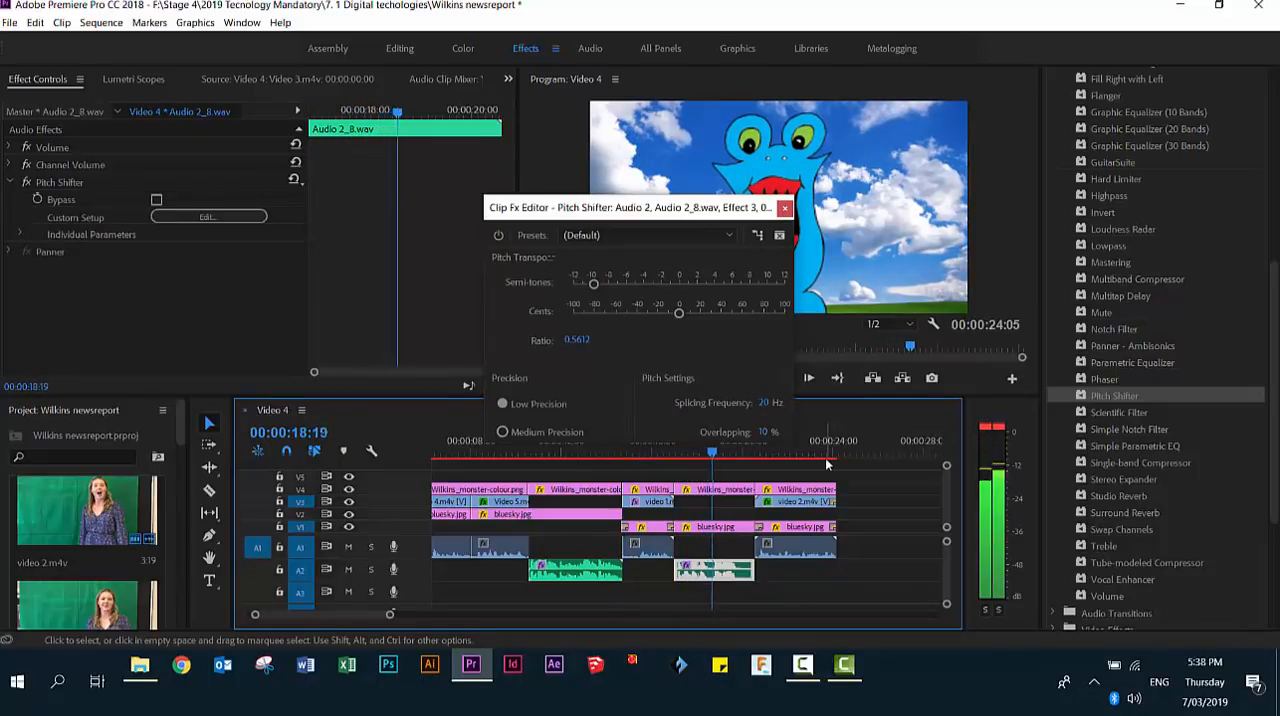
key("space")
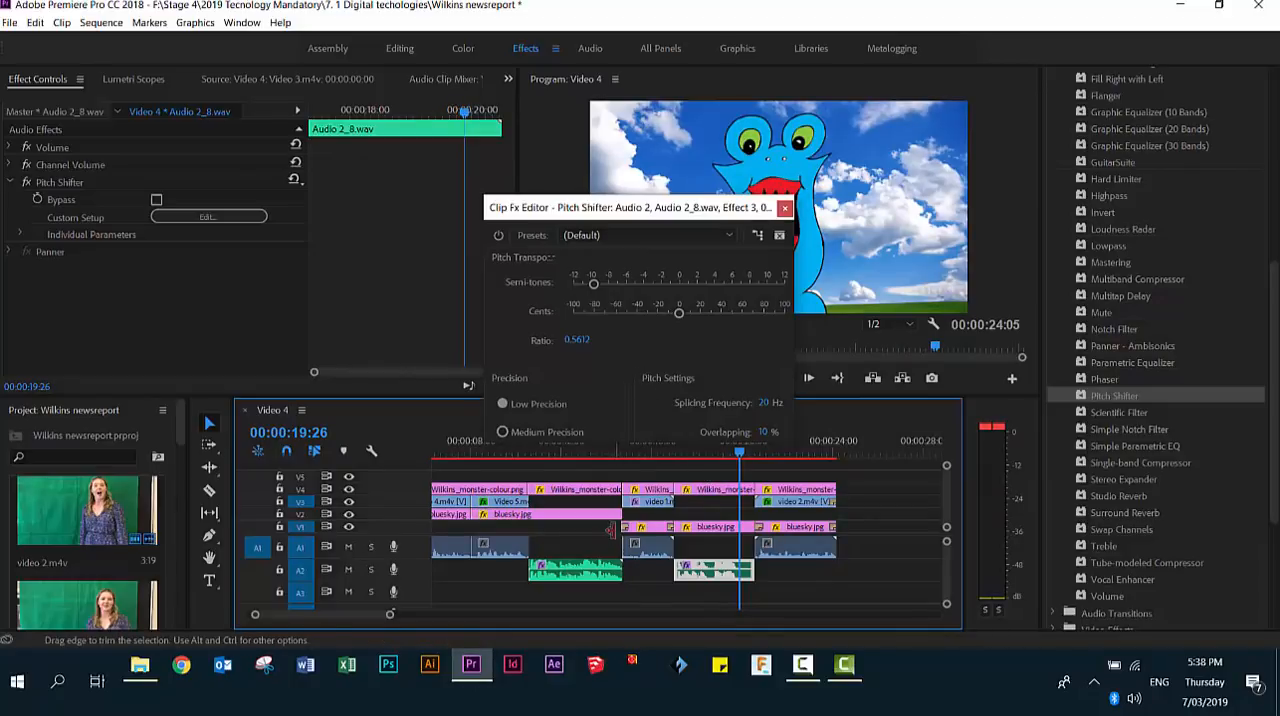
- Play the sequence from 00:00:08:18 into the first monster recording to compare the two voices' loudness
left_click_drag(740, 457, 483, 480)
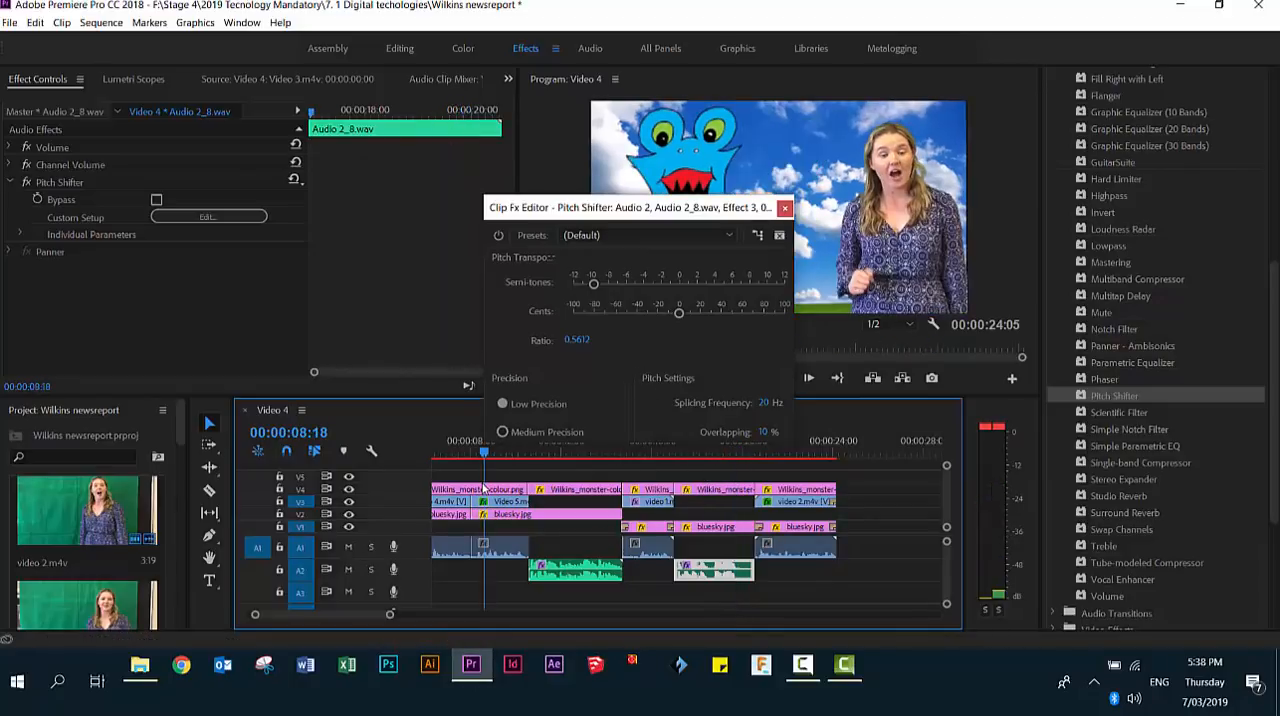
key("space")
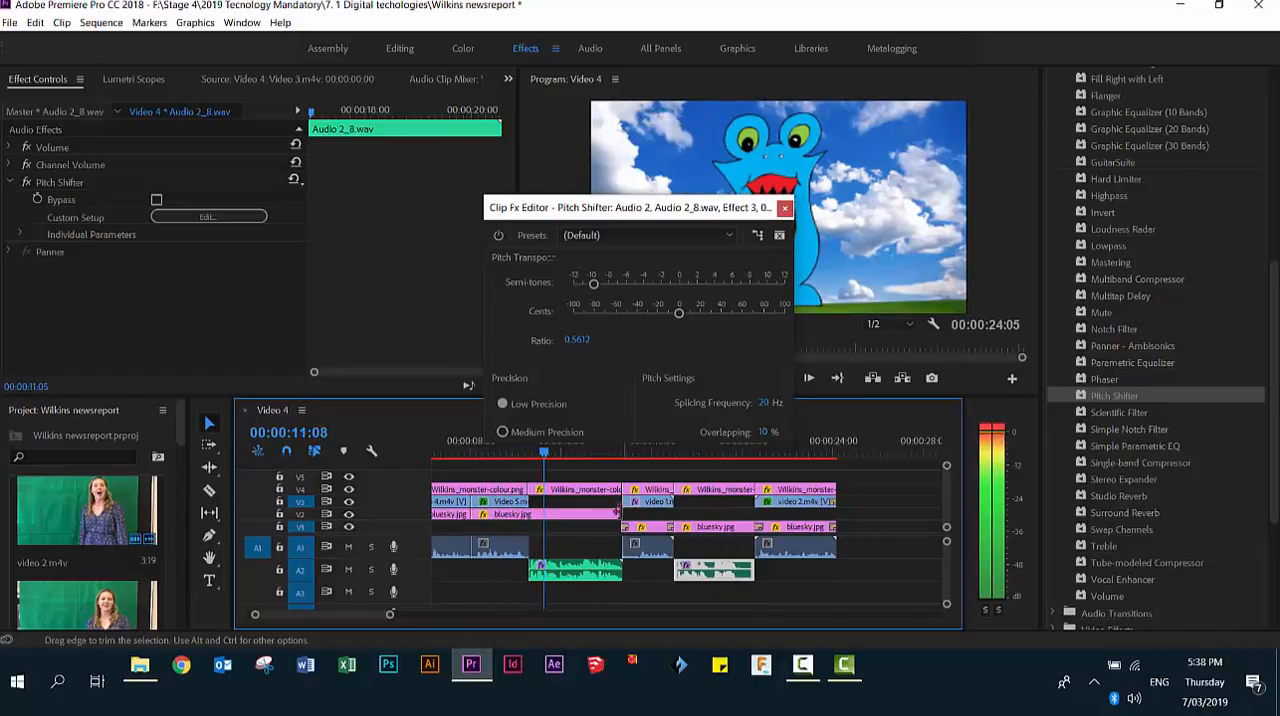
key("space")
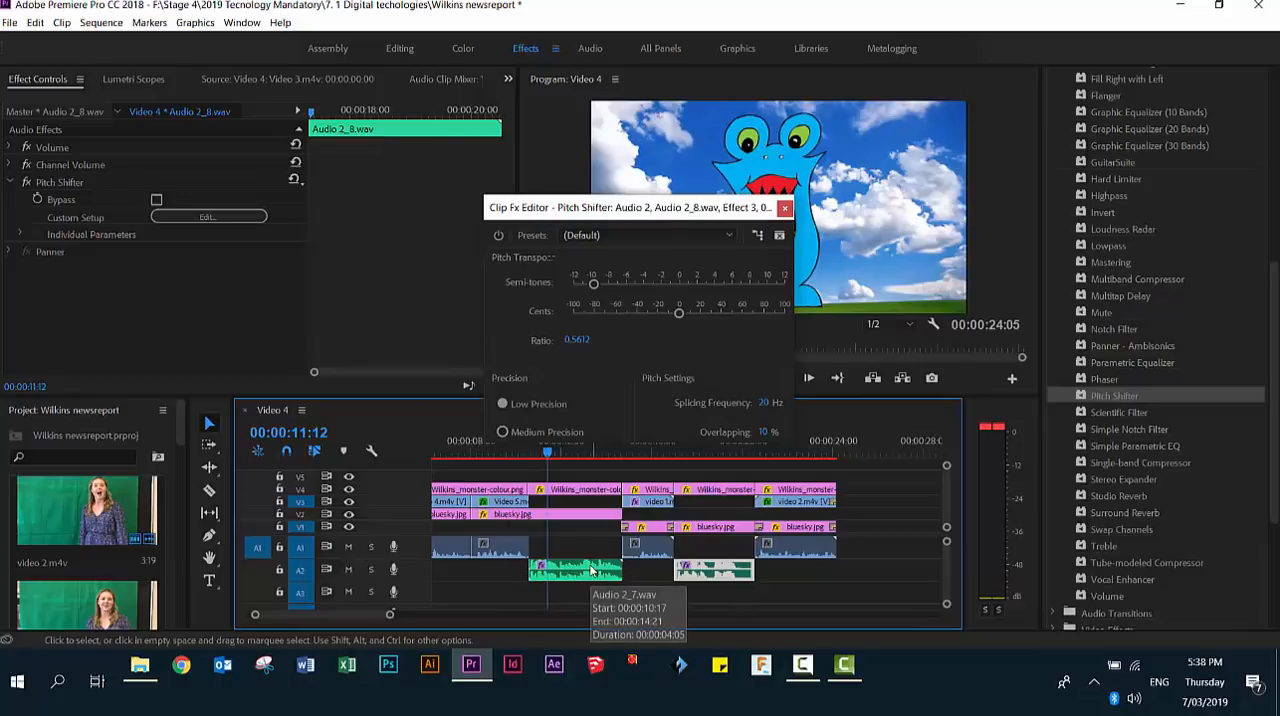
- Set the first monster recording's Volume level to -73.5 dB at 00:00:11:12
left_click(592, 570)
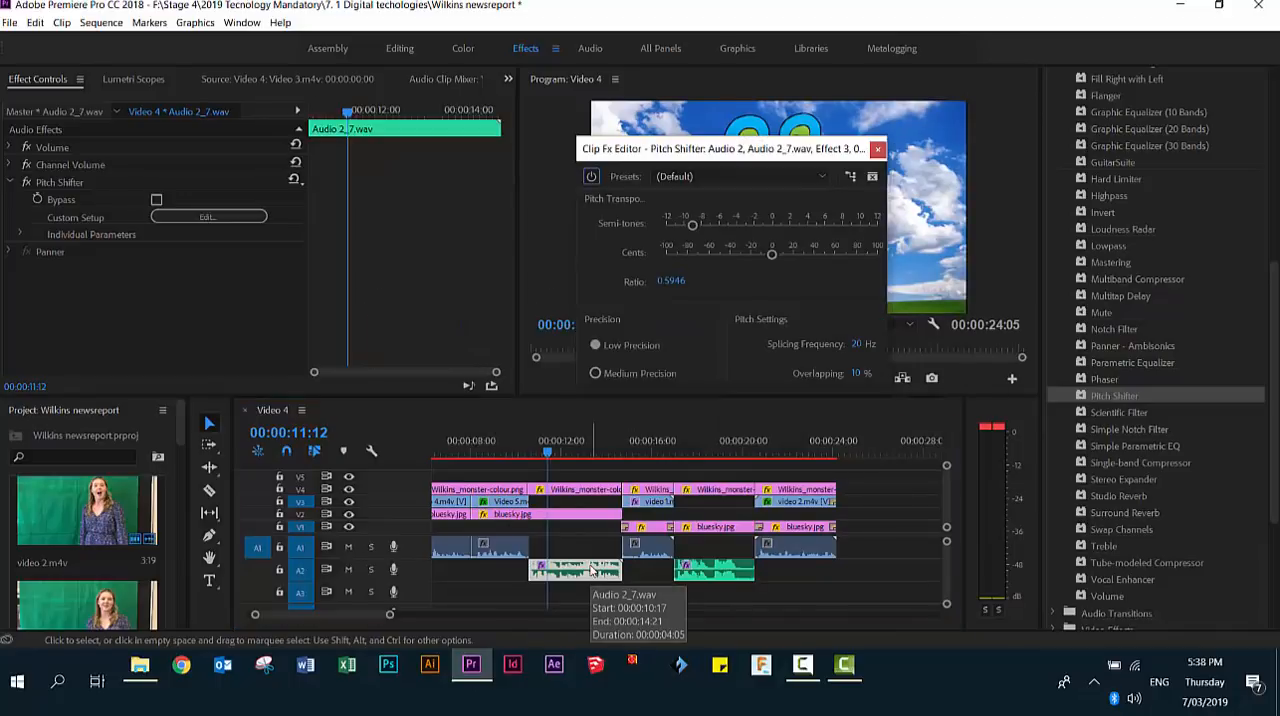
left_click(12, 147)
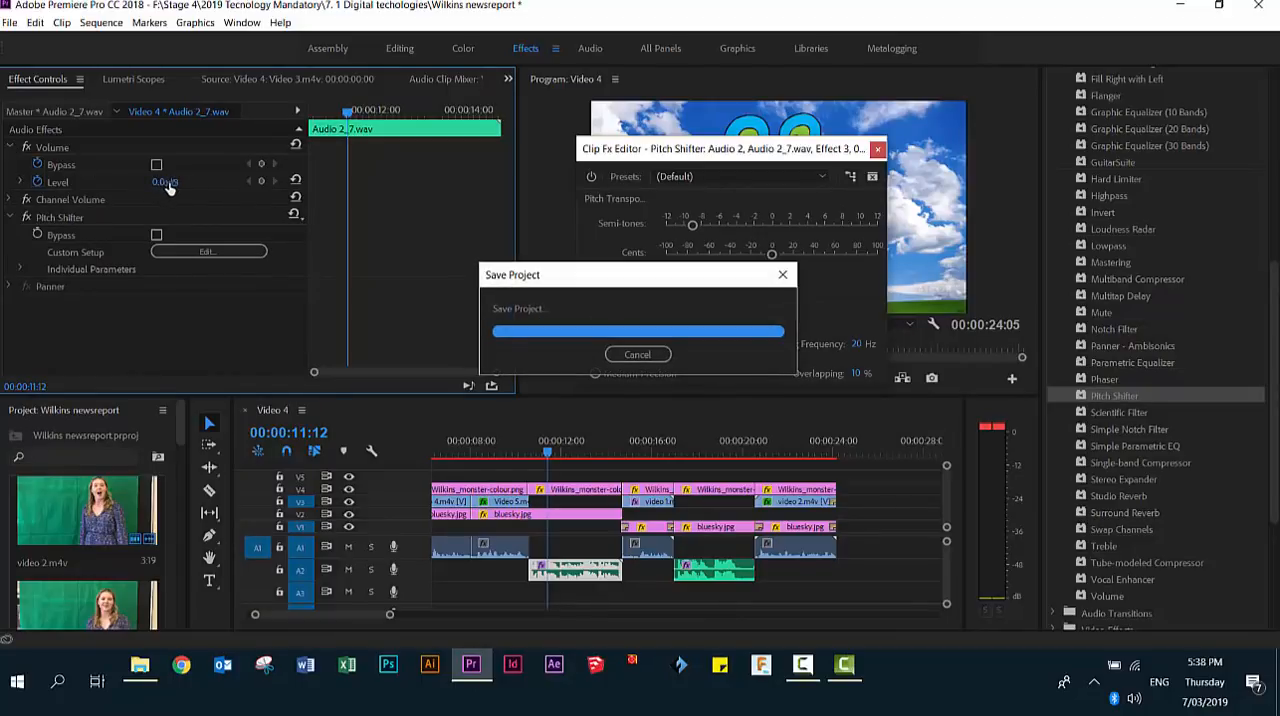
left_click_drag(168, 184, 128, 184)
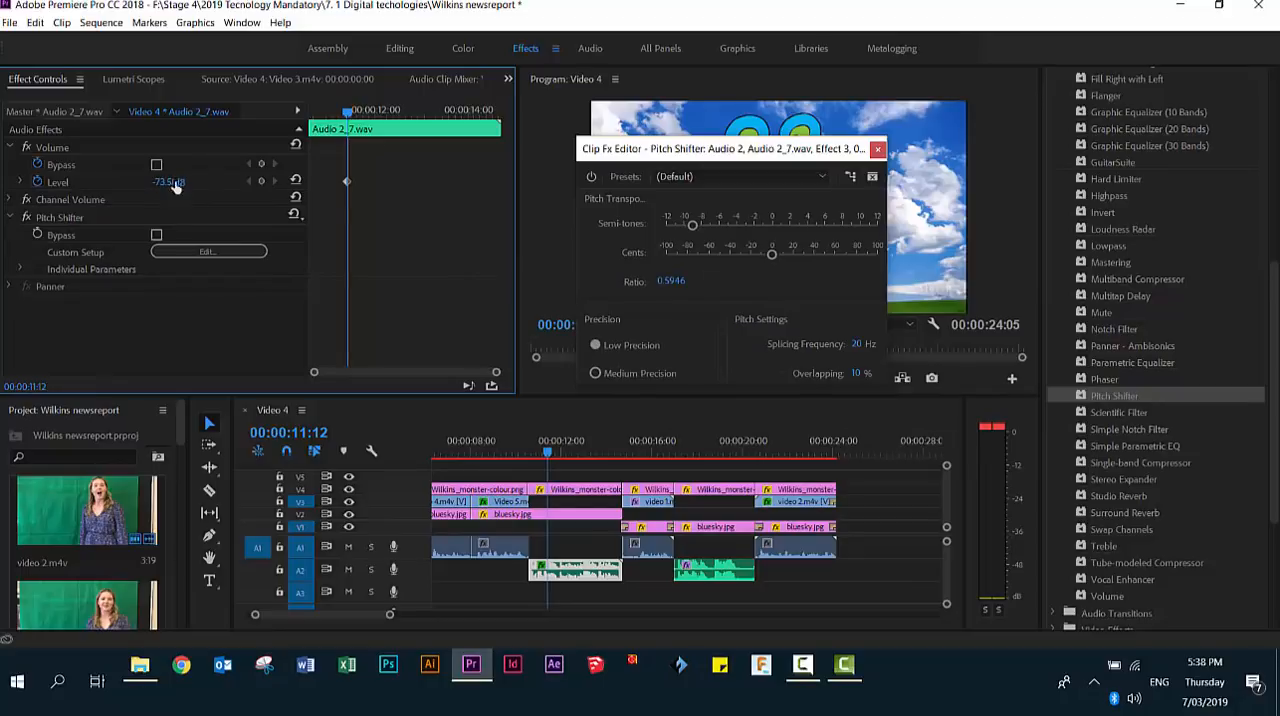
- Play the change from the presenter to the first monster recording and raise the recording's Volume level to -30.6 dB
left_click_drag(550, 452, 509, 452)
key("space")
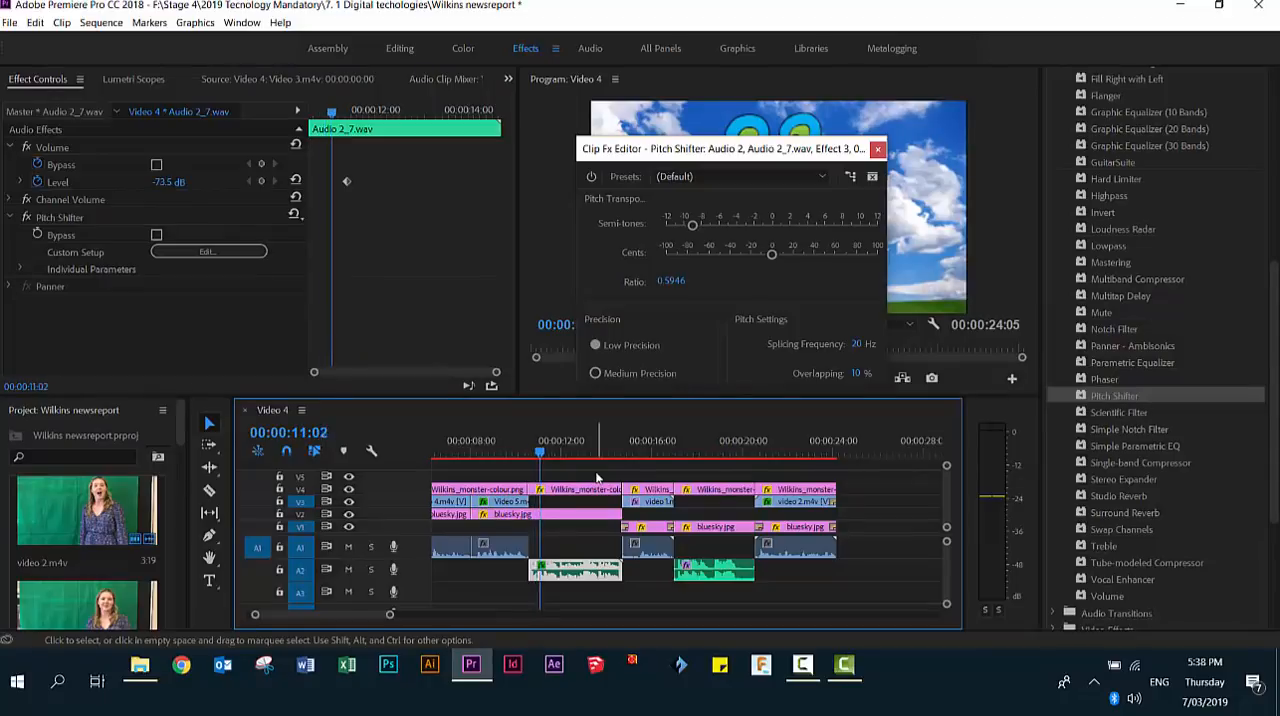
left_click_drag(169, 183, 528, 190)
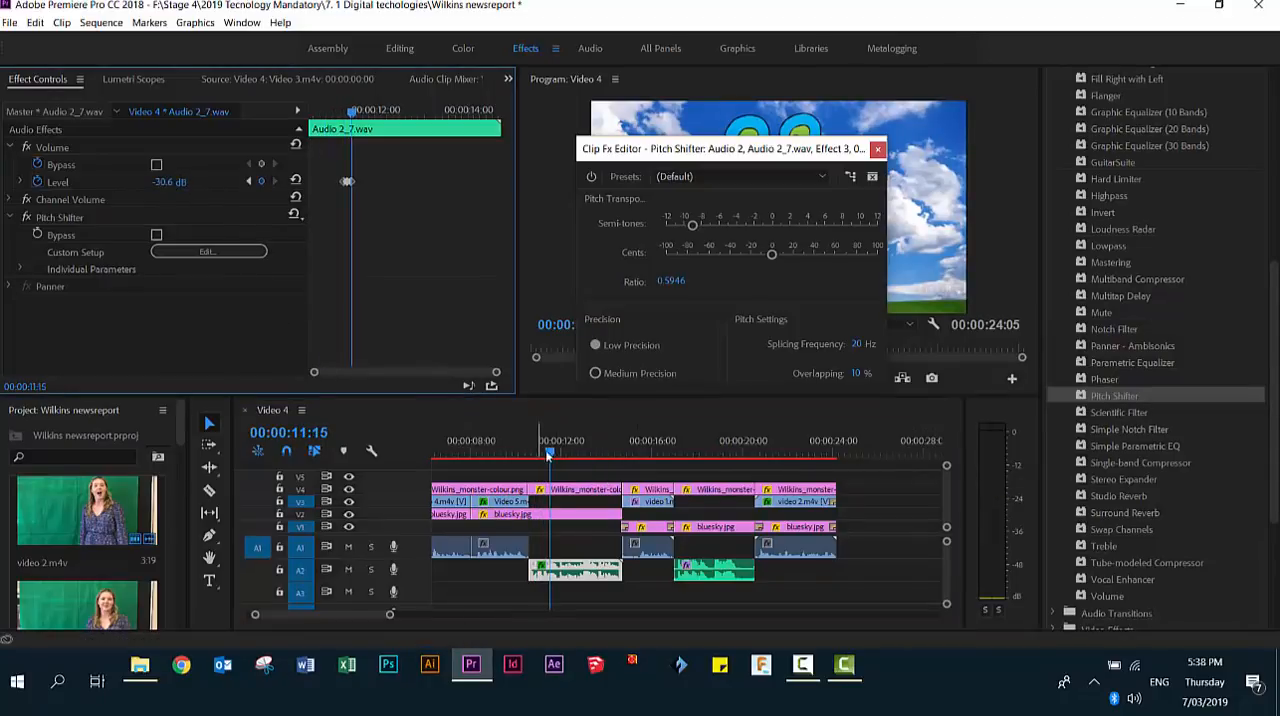
- Play the sequence from just before the first monster recording to check how its loudness compares with the presenter's voice
left_click_drag(548, 454, 502, 457)
key("space")
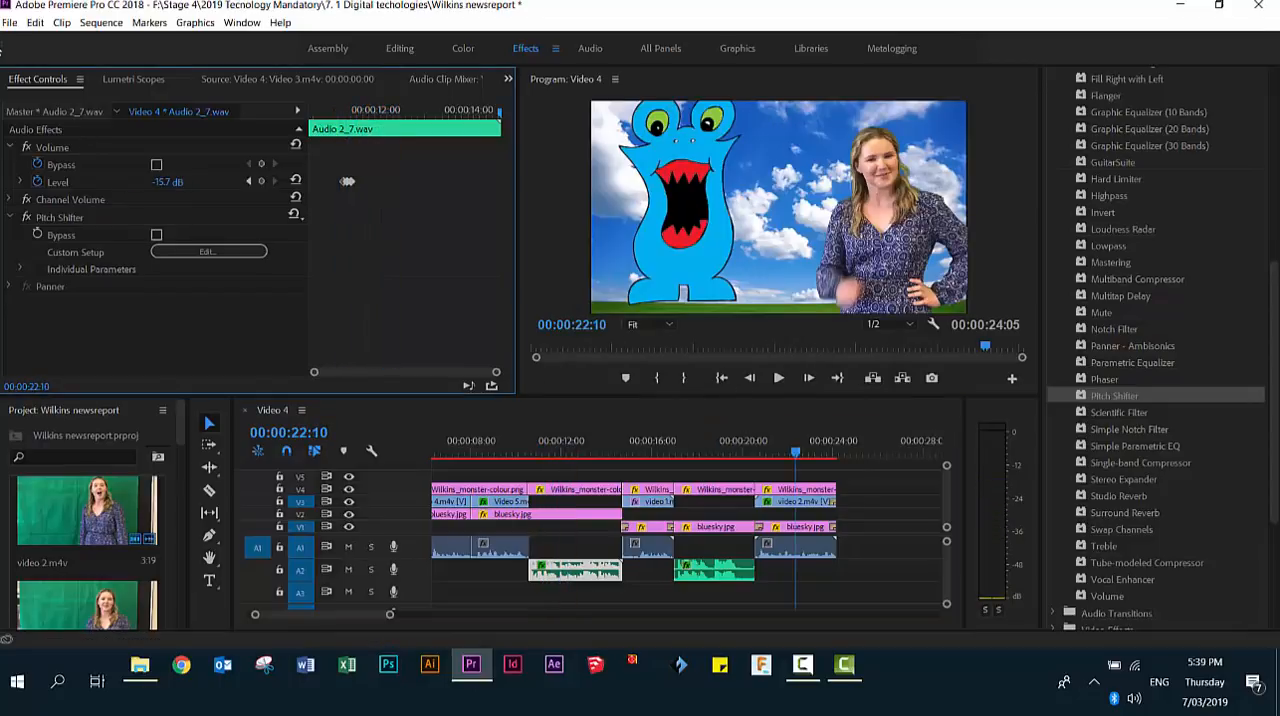
- Save the project under its existing file name in the Challenge 4 Premiere Pro folder
left_click(9, 24)
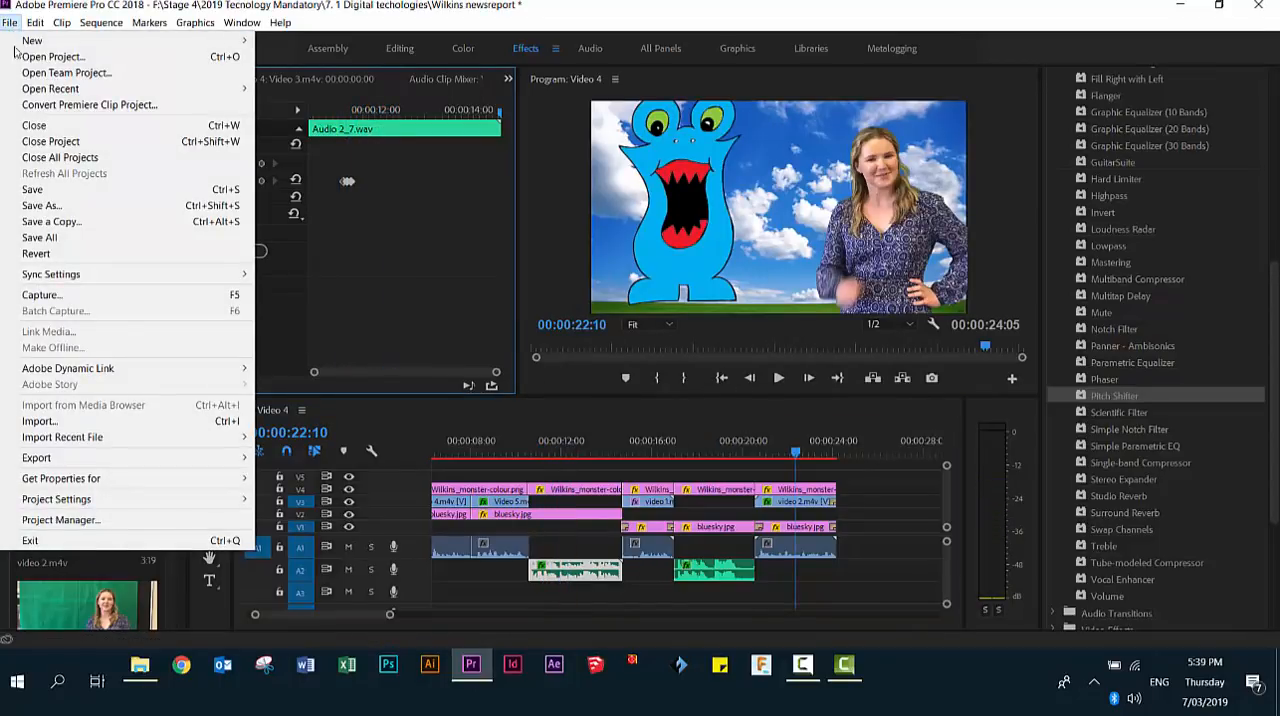
left_click(48, 205)
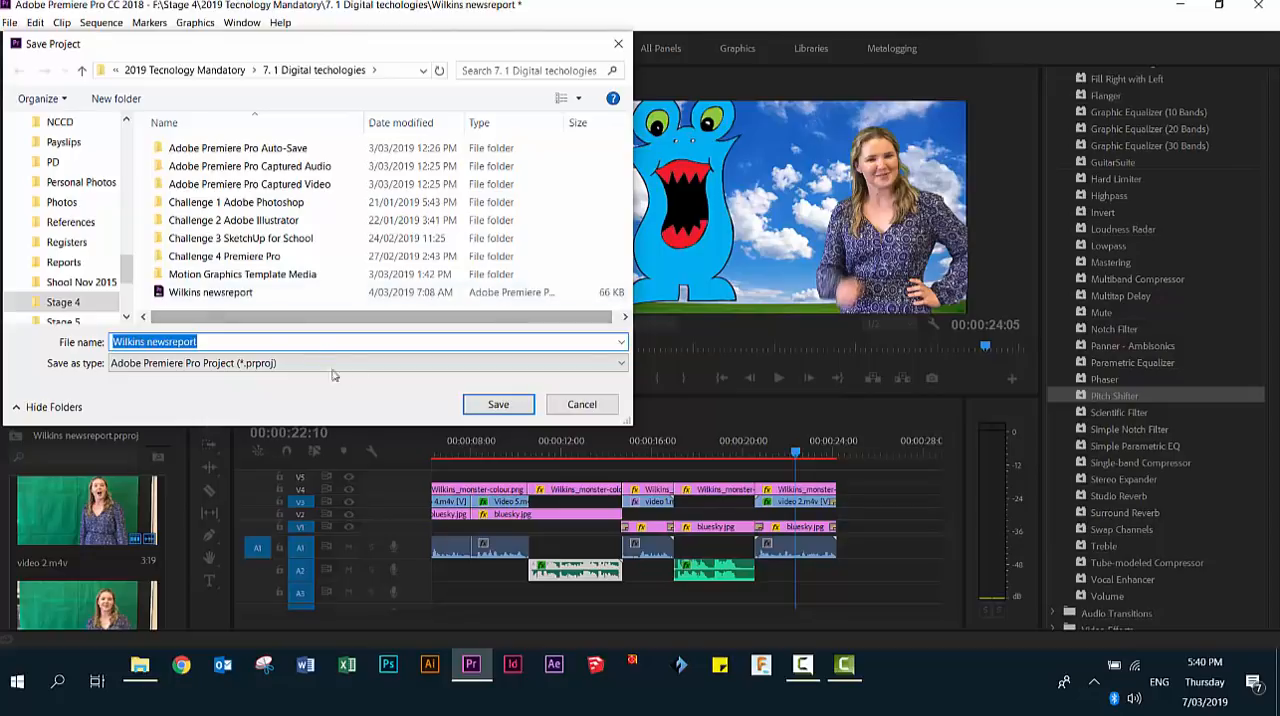
double_click(180, 257)
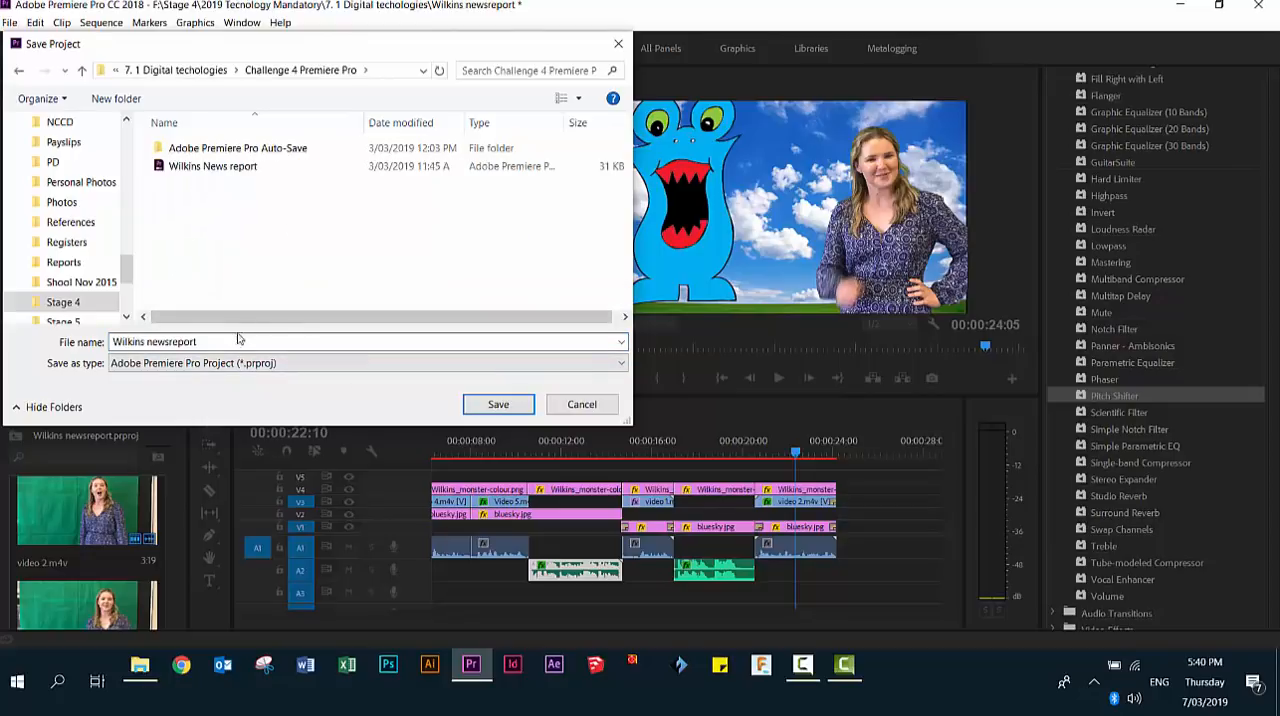
left_click(492, 405)
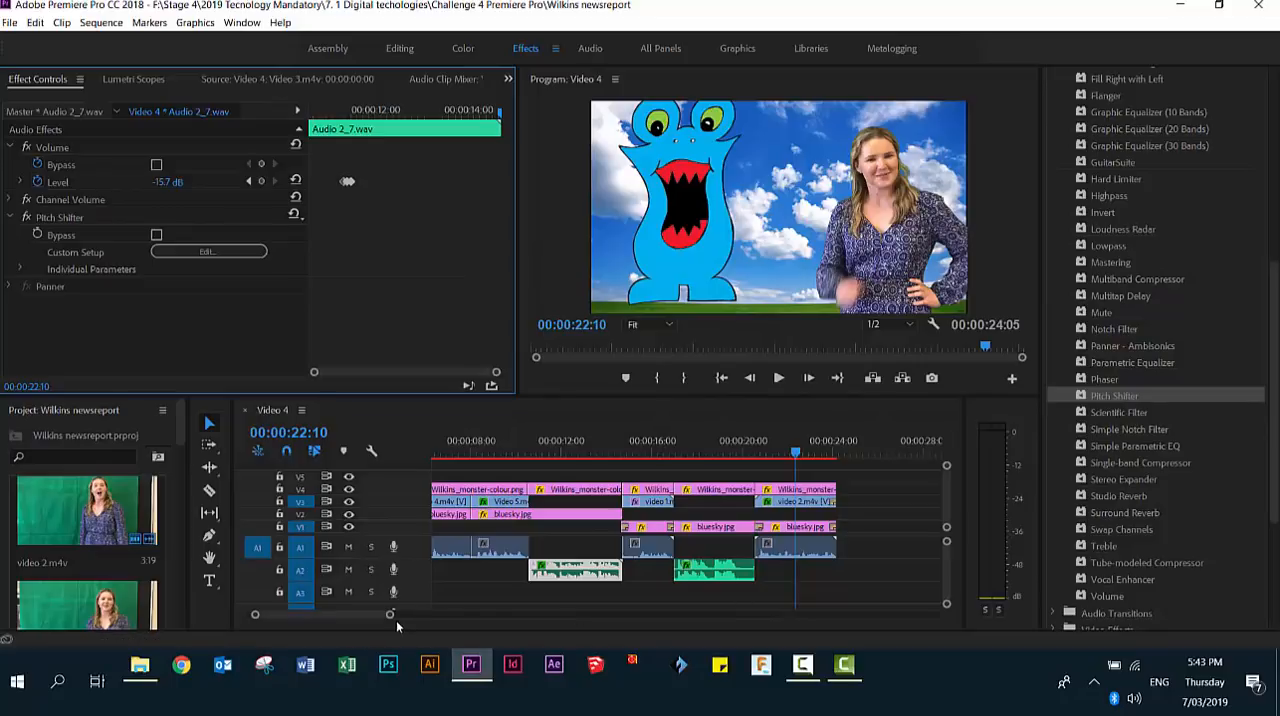
- Place the Bold Image Caption lower third on V5 at 00:00:10:14 and trim its end to match the first solo monster shot
left_click_drag(528, 450, 677, 497)
left_click_drag(682, 498, 528, 500)
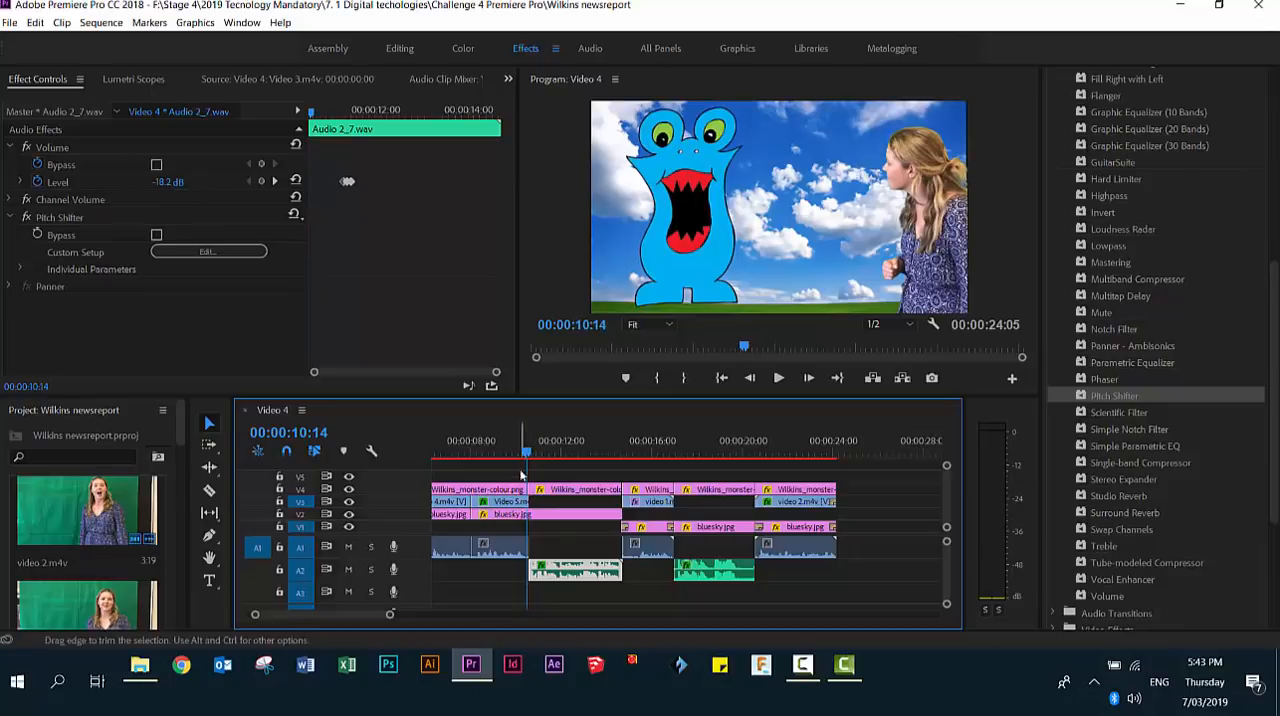
left_click(735, 47)
left_click(1127, 108)
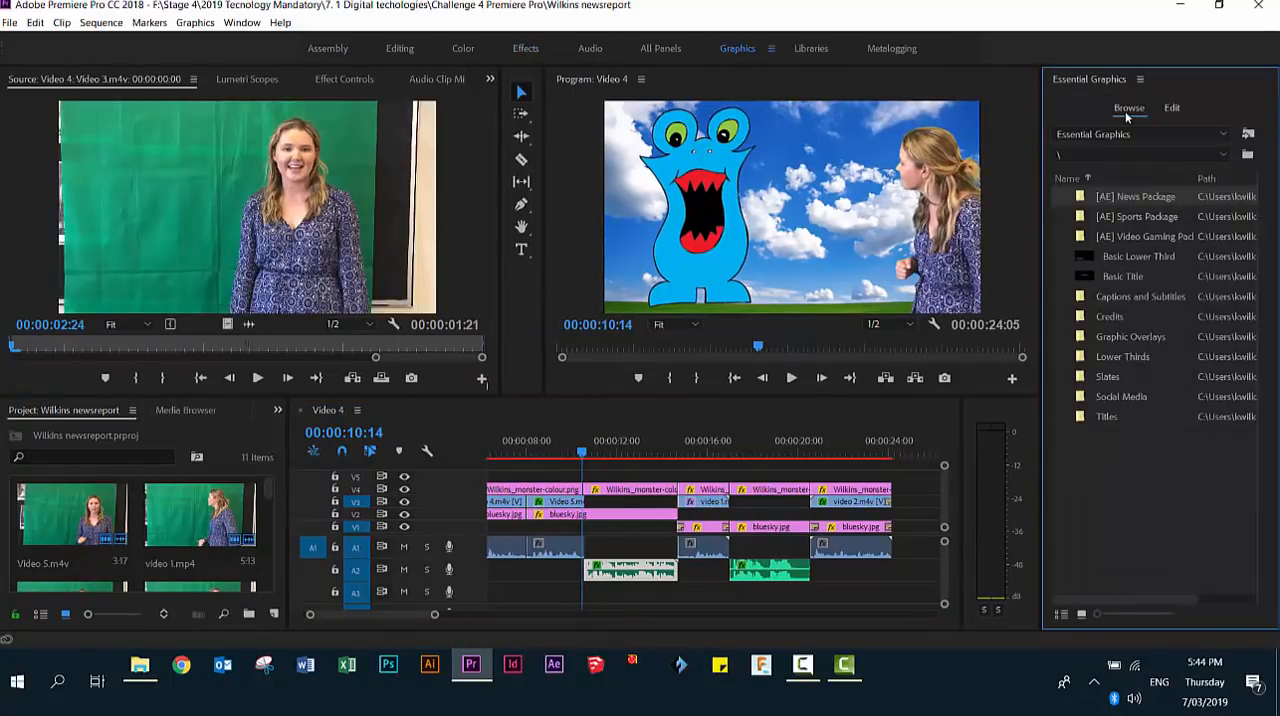
double_click(1081, 357)
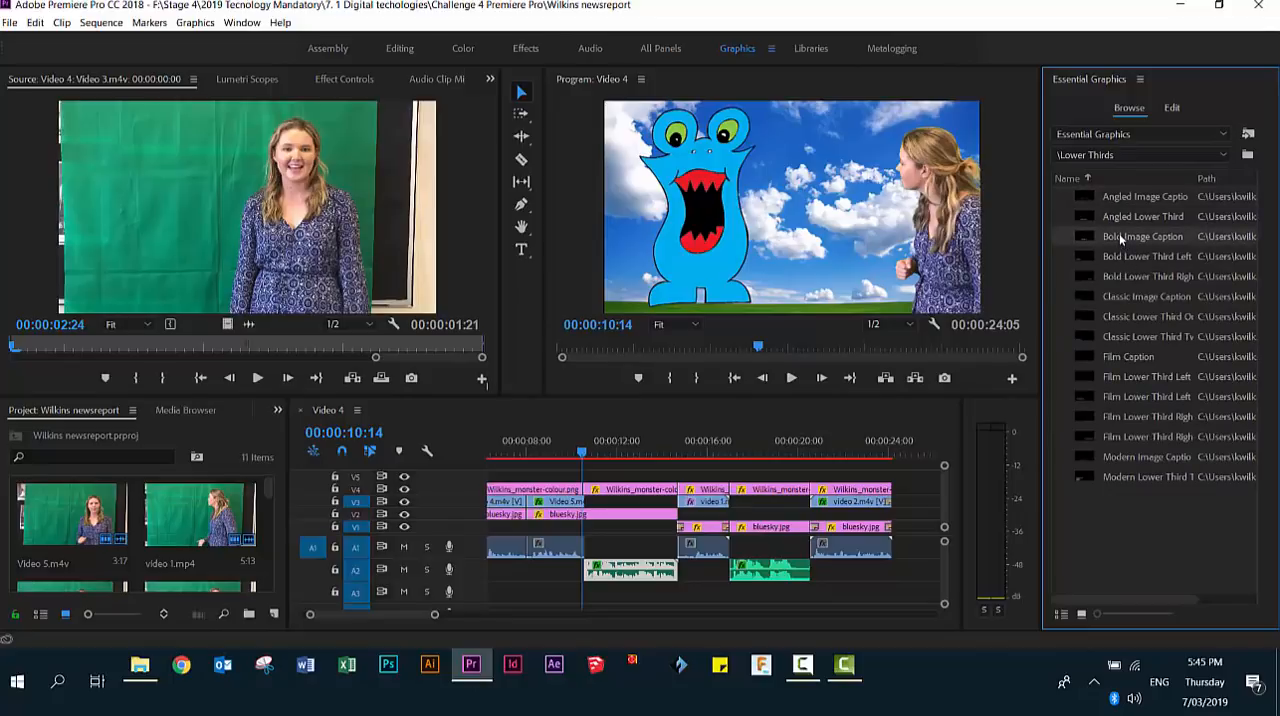
left_click_drag(1120, 237, 589, 482)
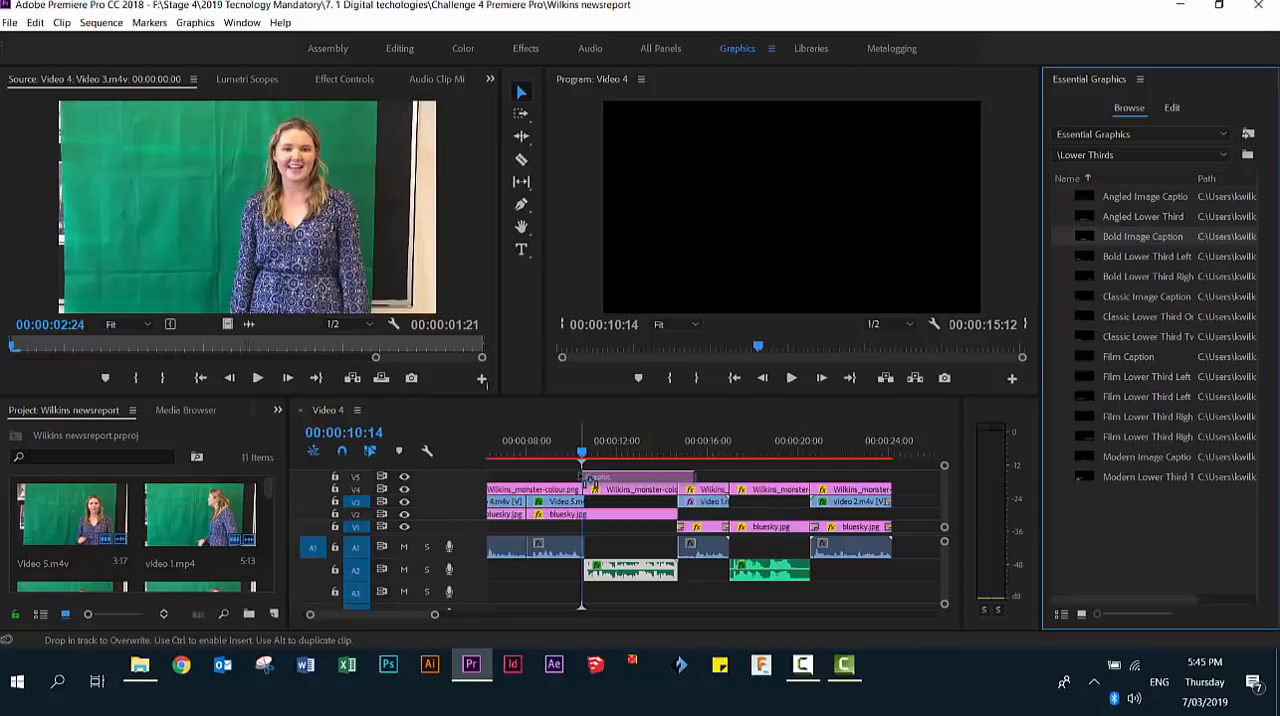
left_click_drag(590, 483, 590, 483)
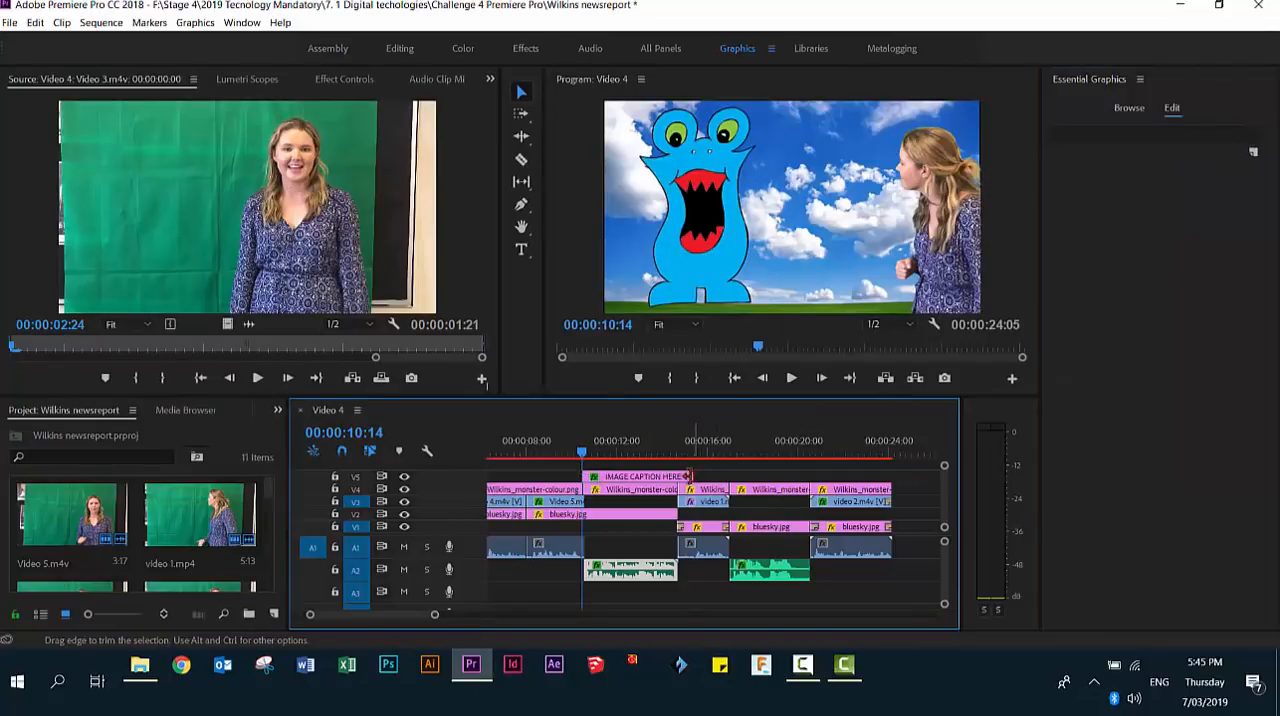
left_click_drag(687, 476, 677, 477)
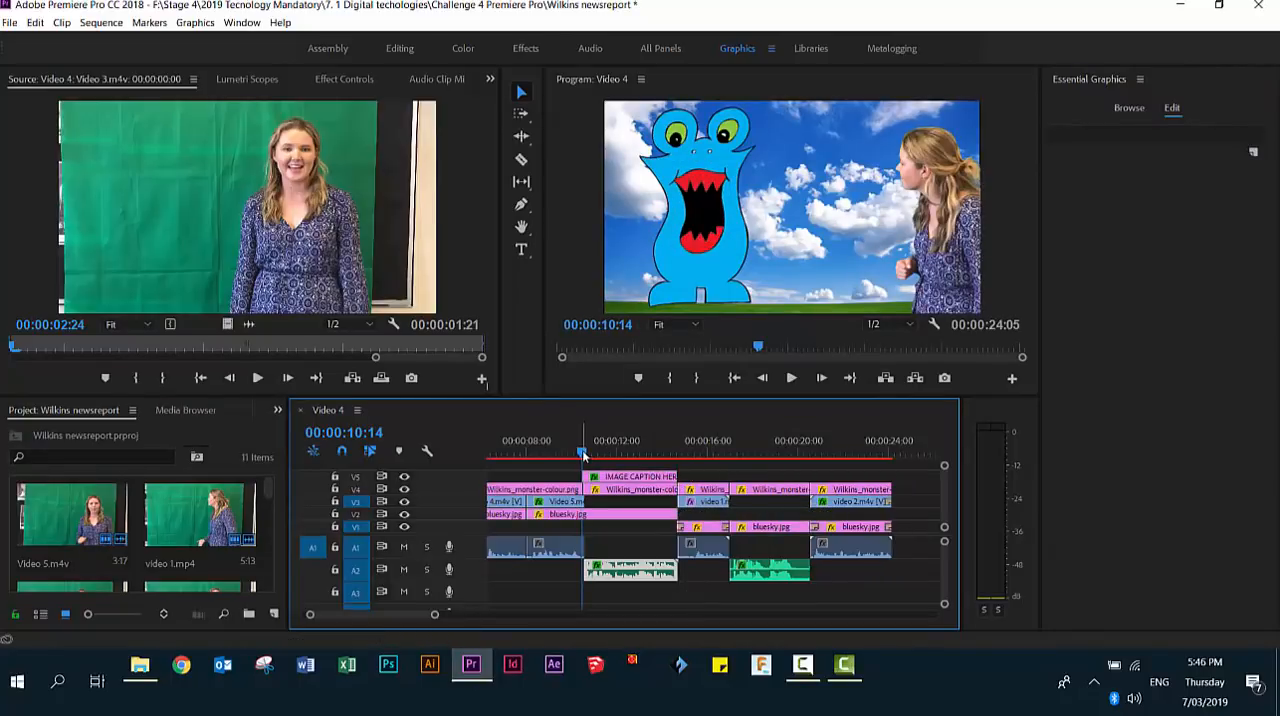
- Replace the caption's placeholder text with "mONSTER wARRIOR 1" at 00:00:11:19
left_click_drag(583, 455, 607, 452)
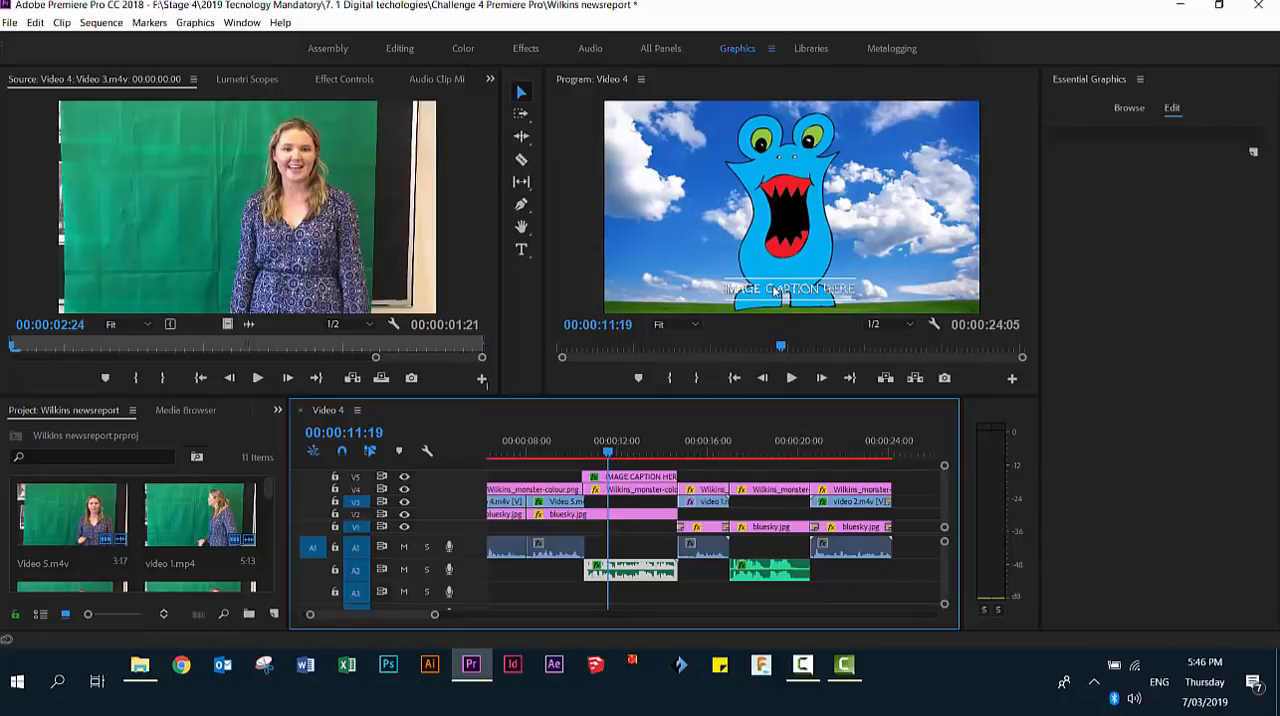
double_click(775, 290)
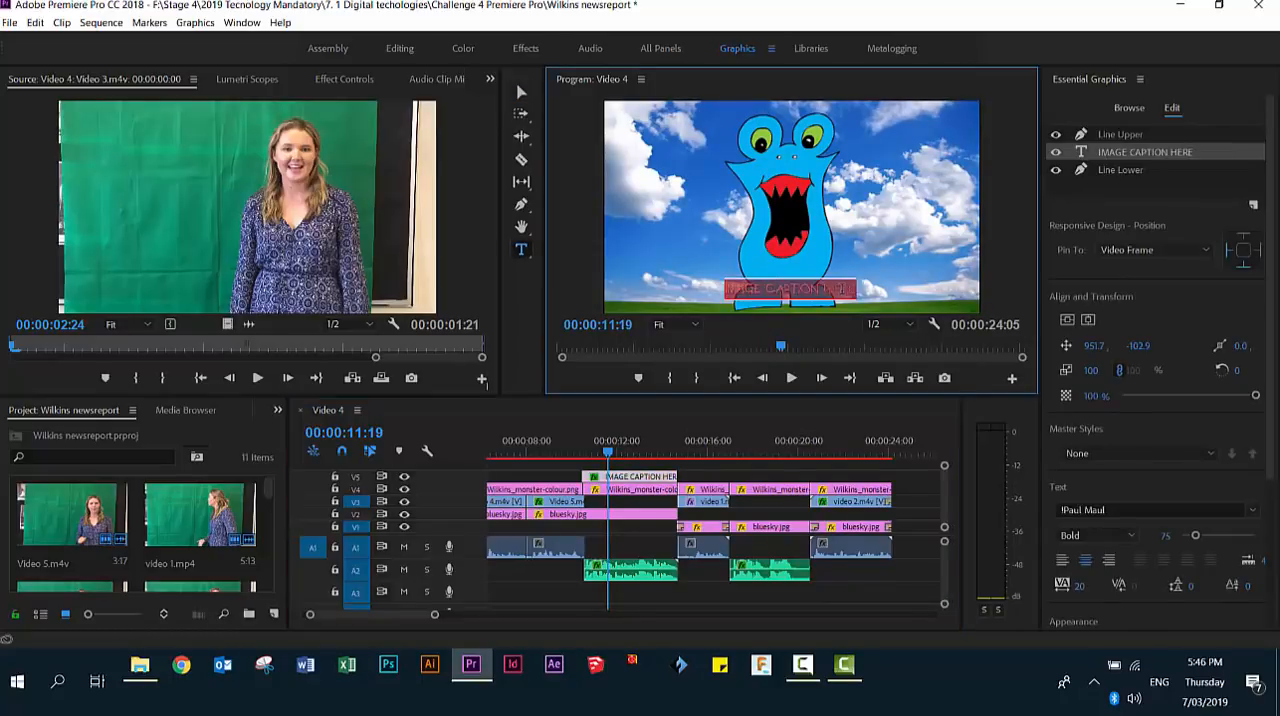
type("mONST")
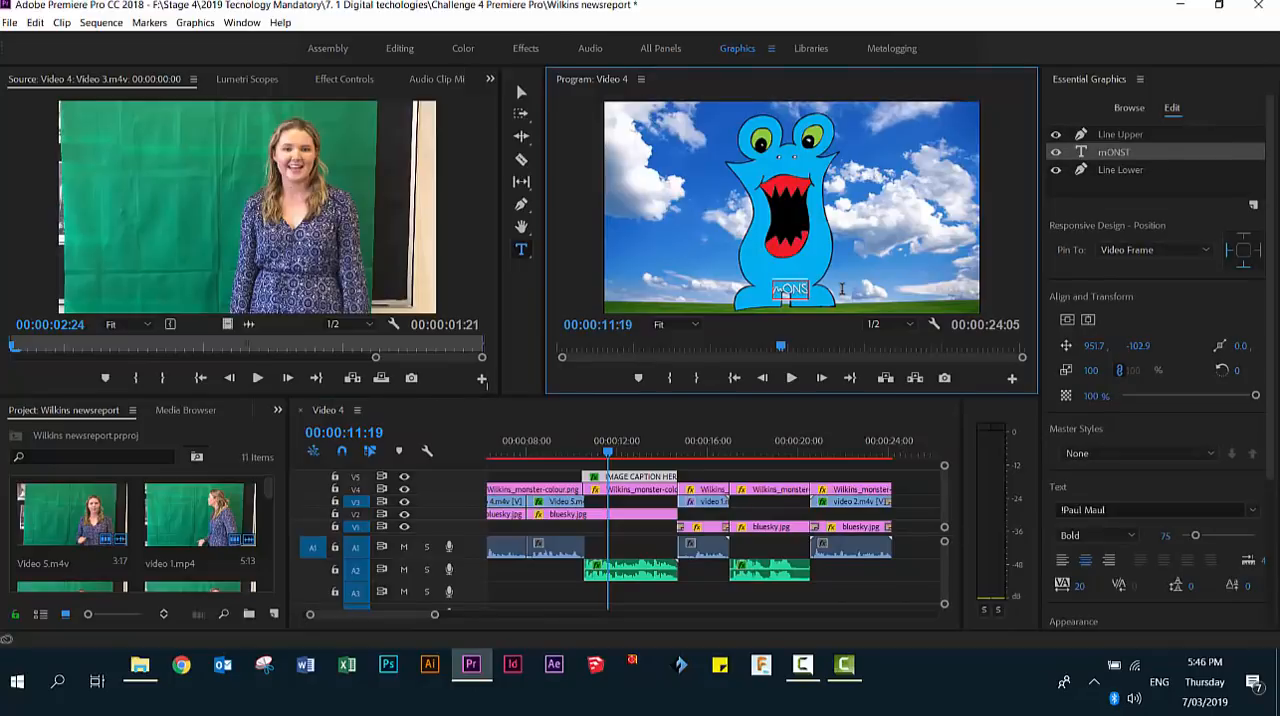
type("ER wARR")
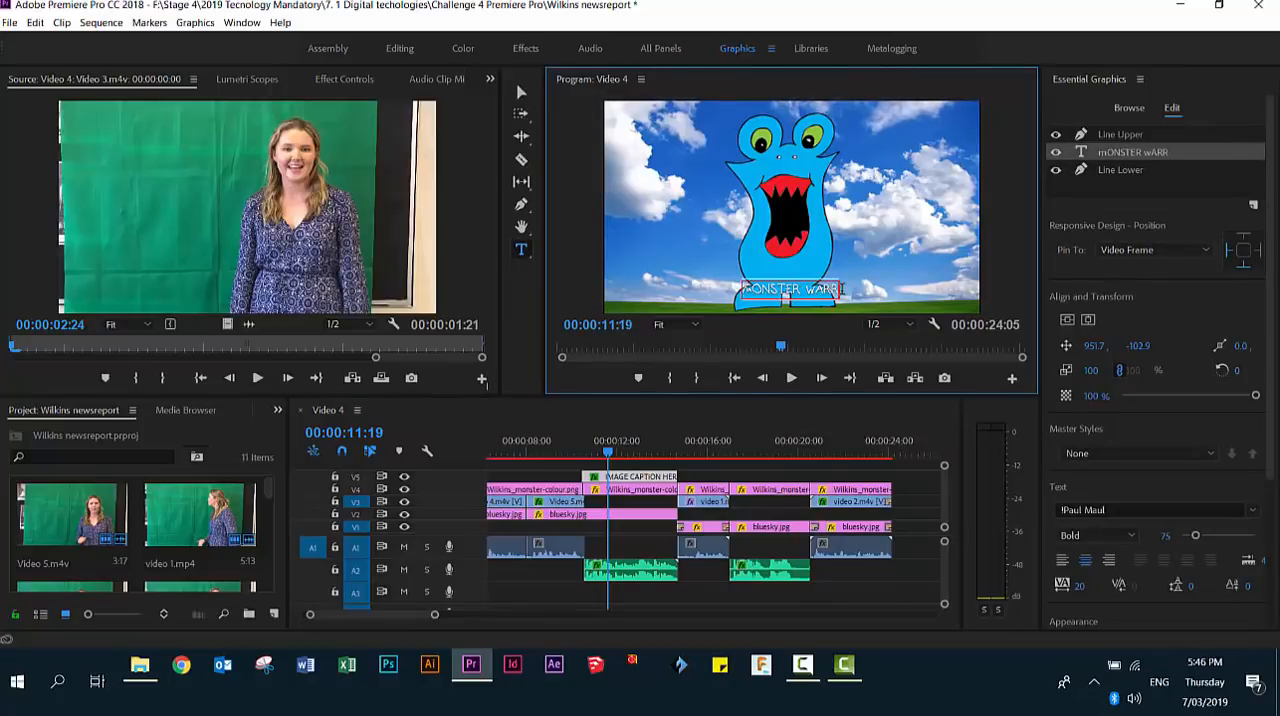
type("IOR")
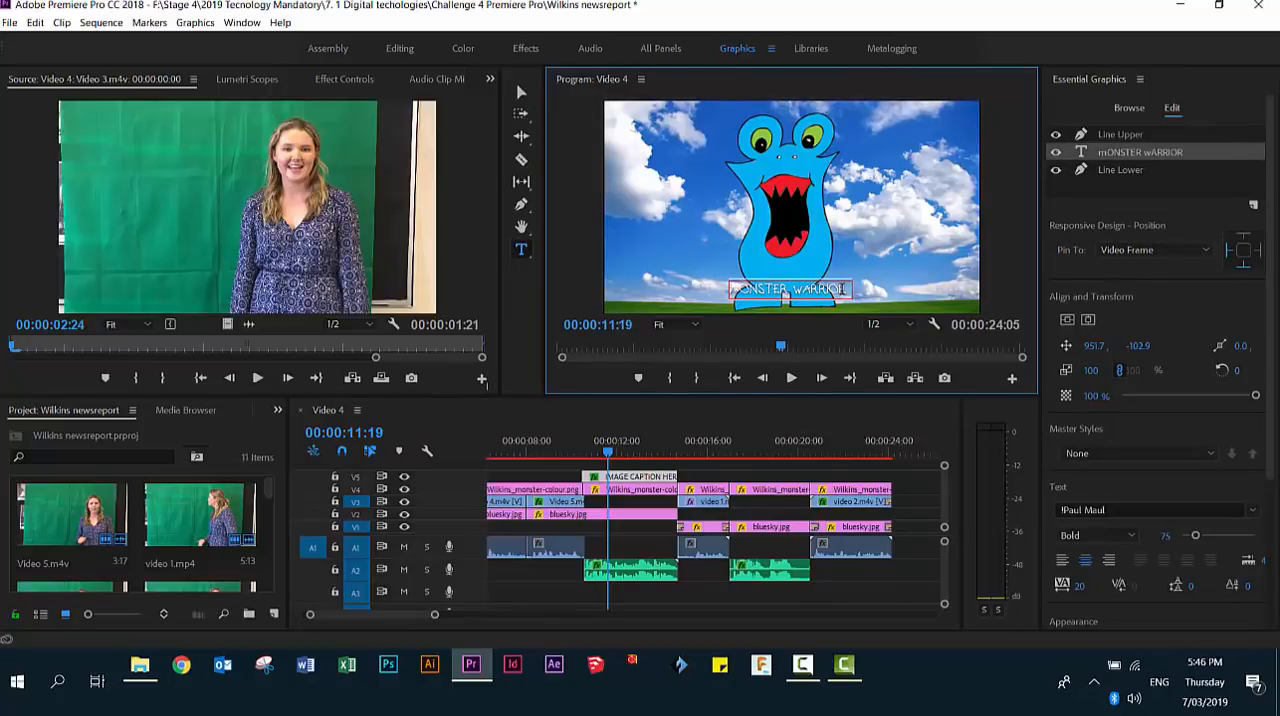
type(" 1")
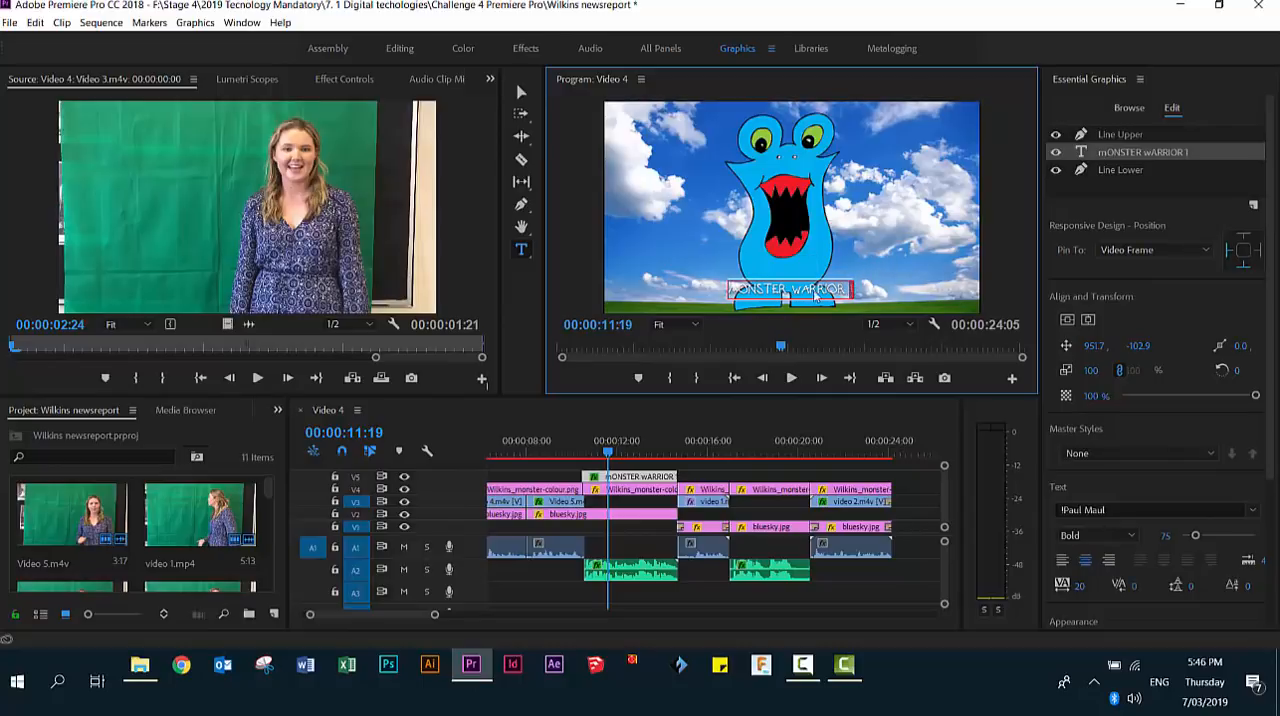
- Try left and centre alignment on the whole caption text, then set it to right-aligned
left_click_drag(852, 290, 729, 291)
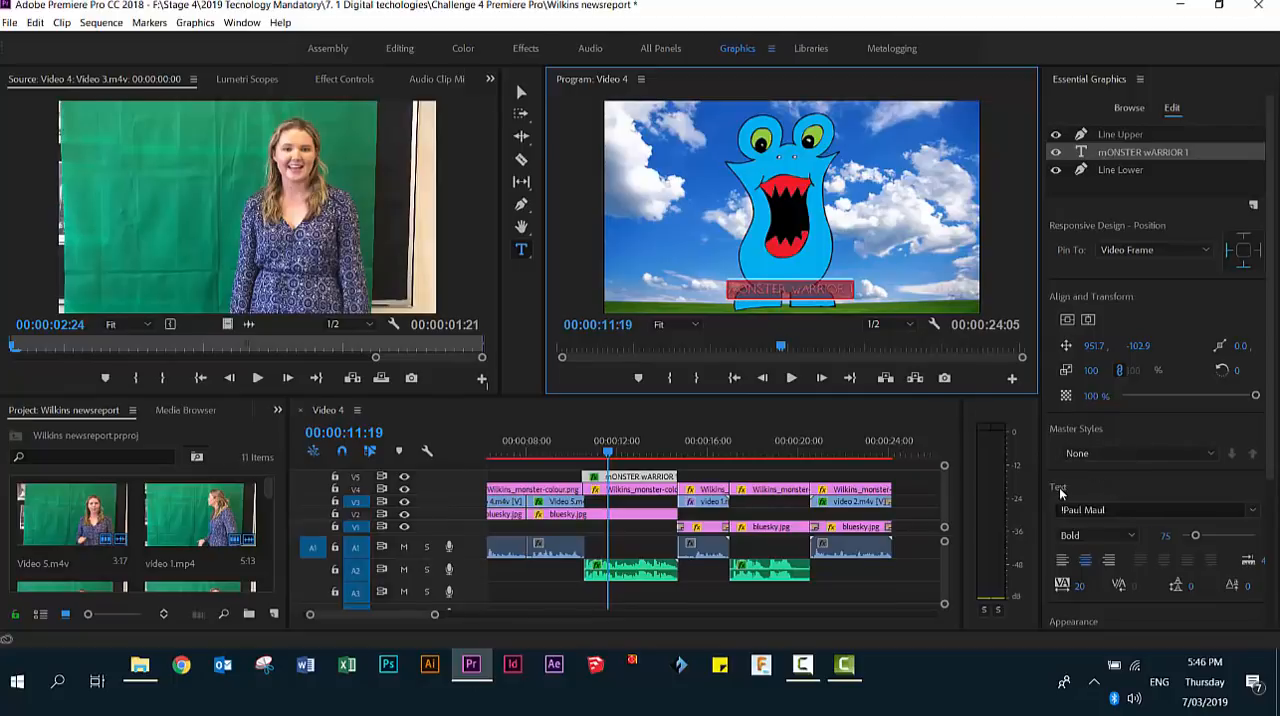
left_click_drag(1270, 459, 1266, 619)
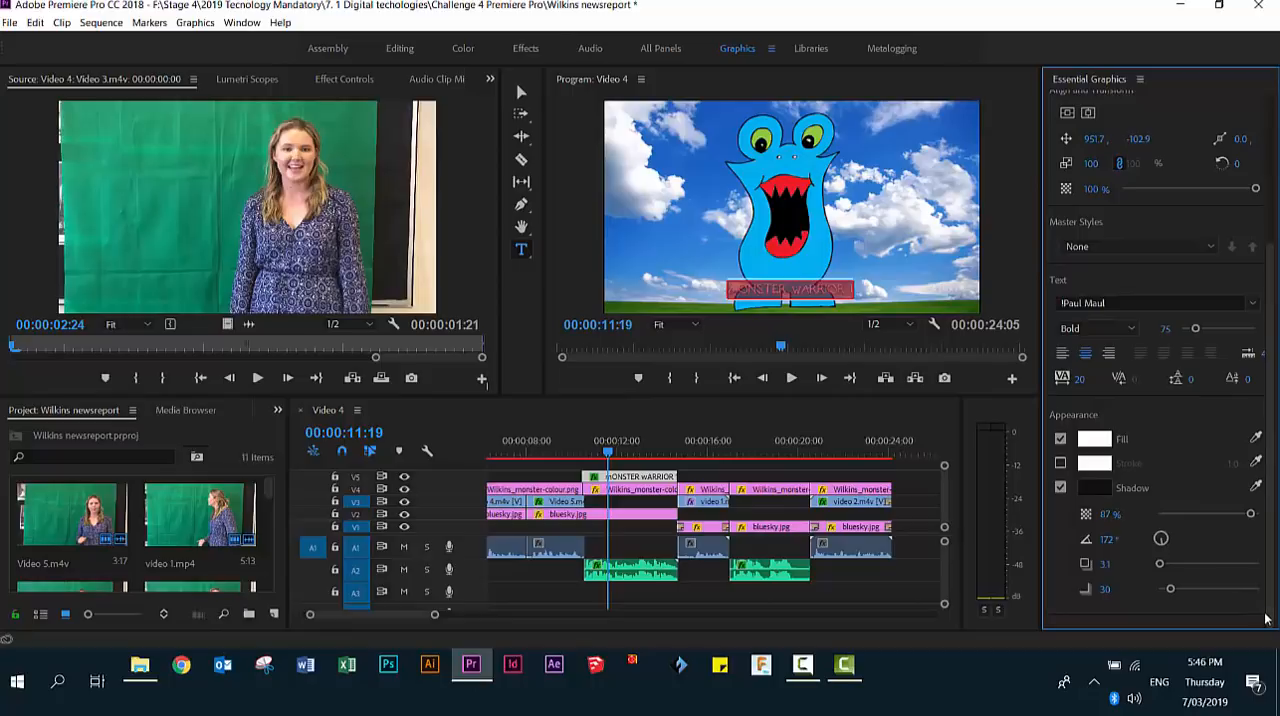
left_click(1060, 356)
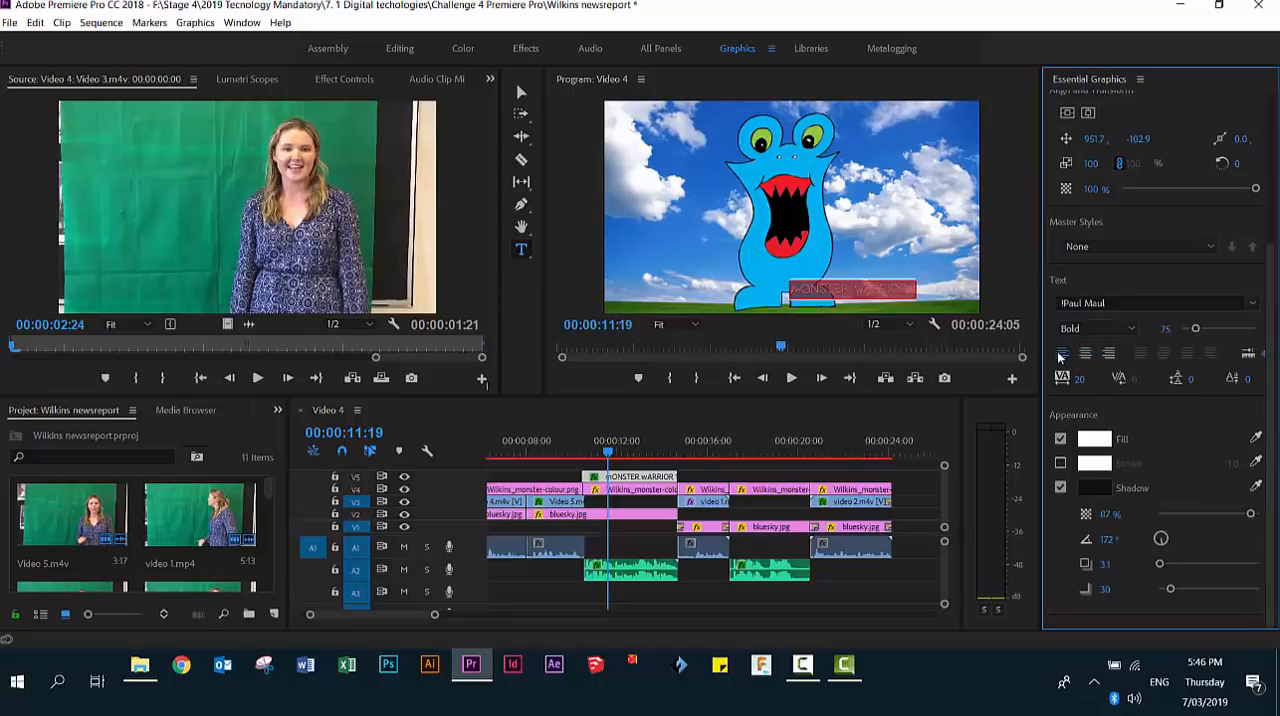
left_click(1085, 355)
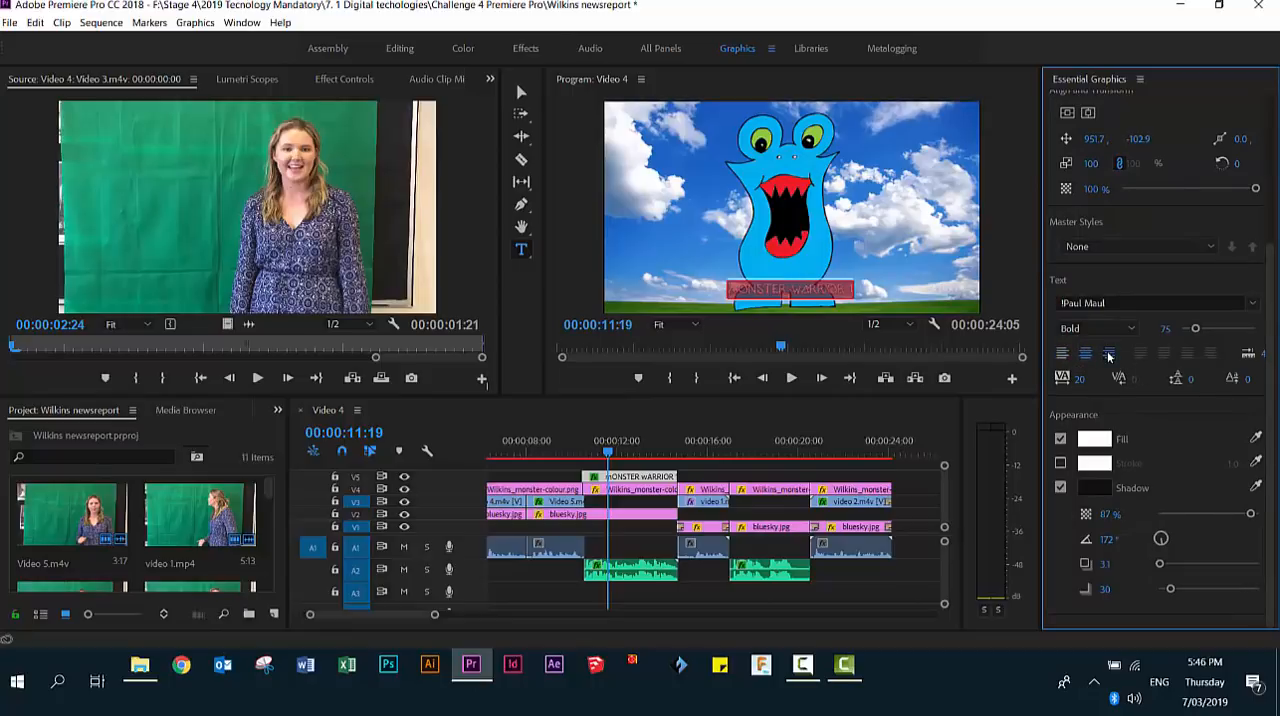
left_click(1108, 355)
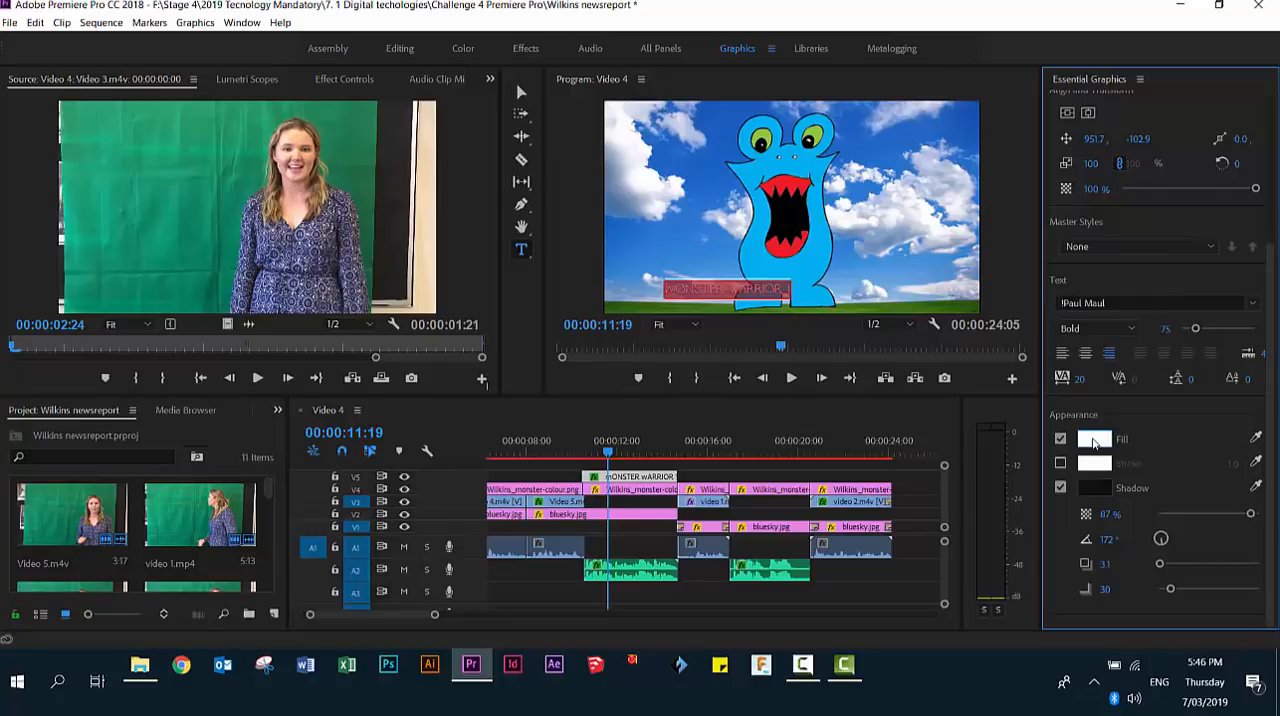
- Change the caption text's fill colour from white to near-black
left_click(1094, 441)
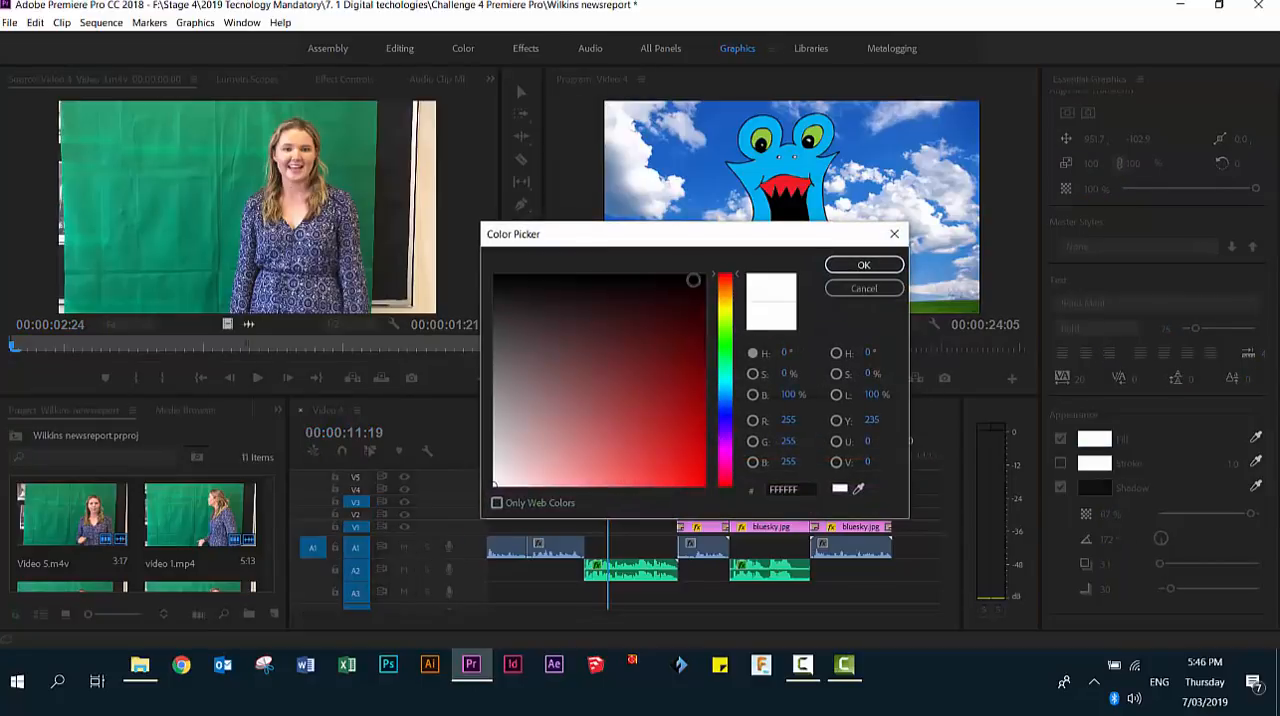
left_click(694, 284)
left_click(851, 265)
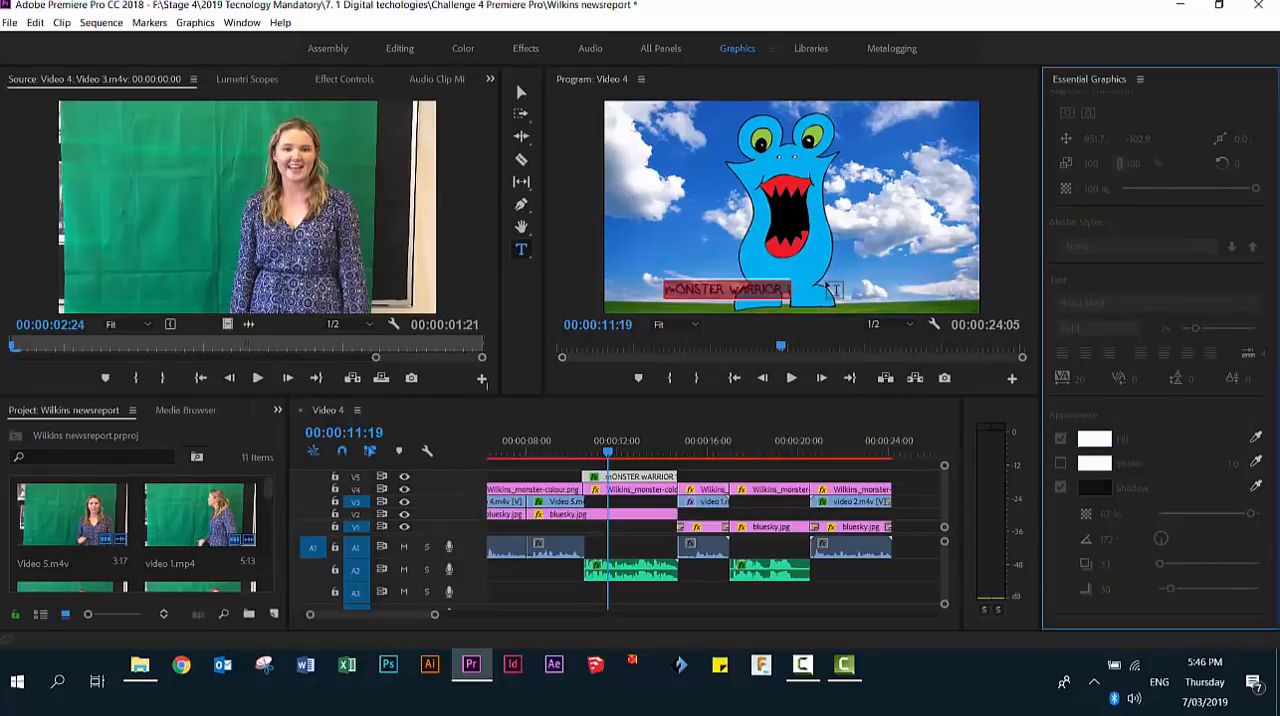
left_click(587, 147)
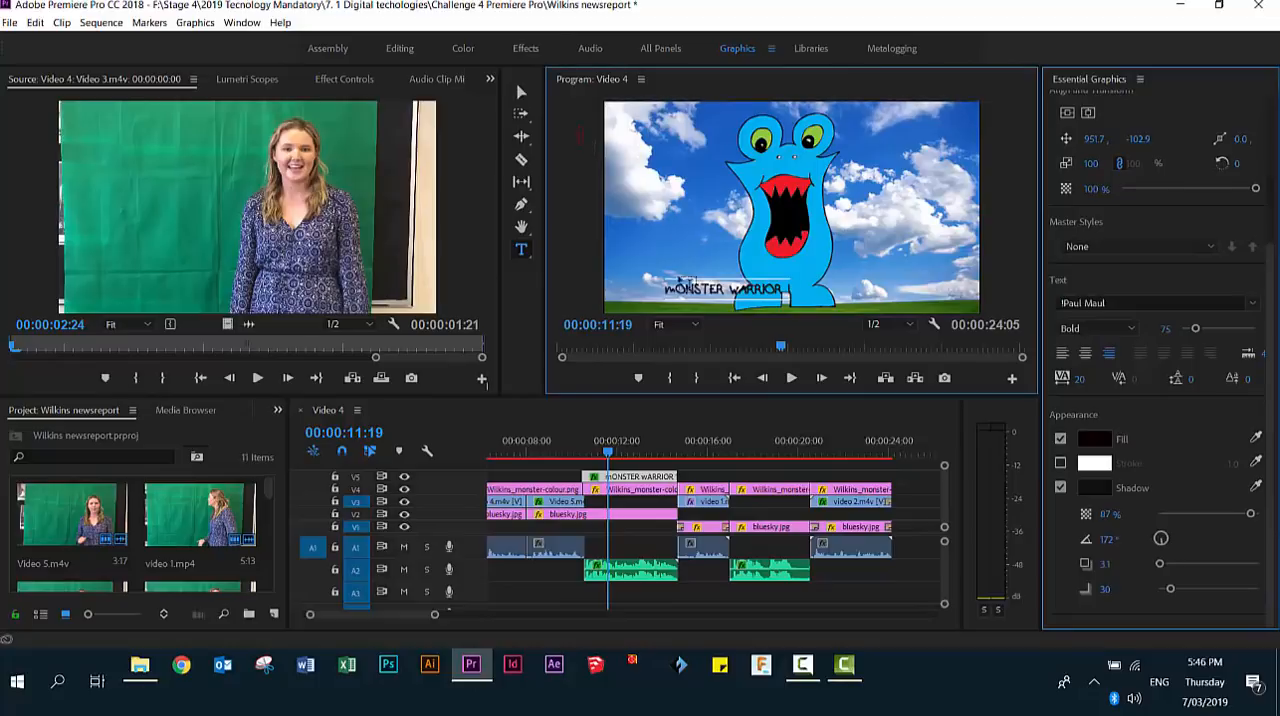
- Move the caption text across the frame so it sits over the monster's feet
left_click(521, 93)
left_click_drag(696, 288, 757, 284)
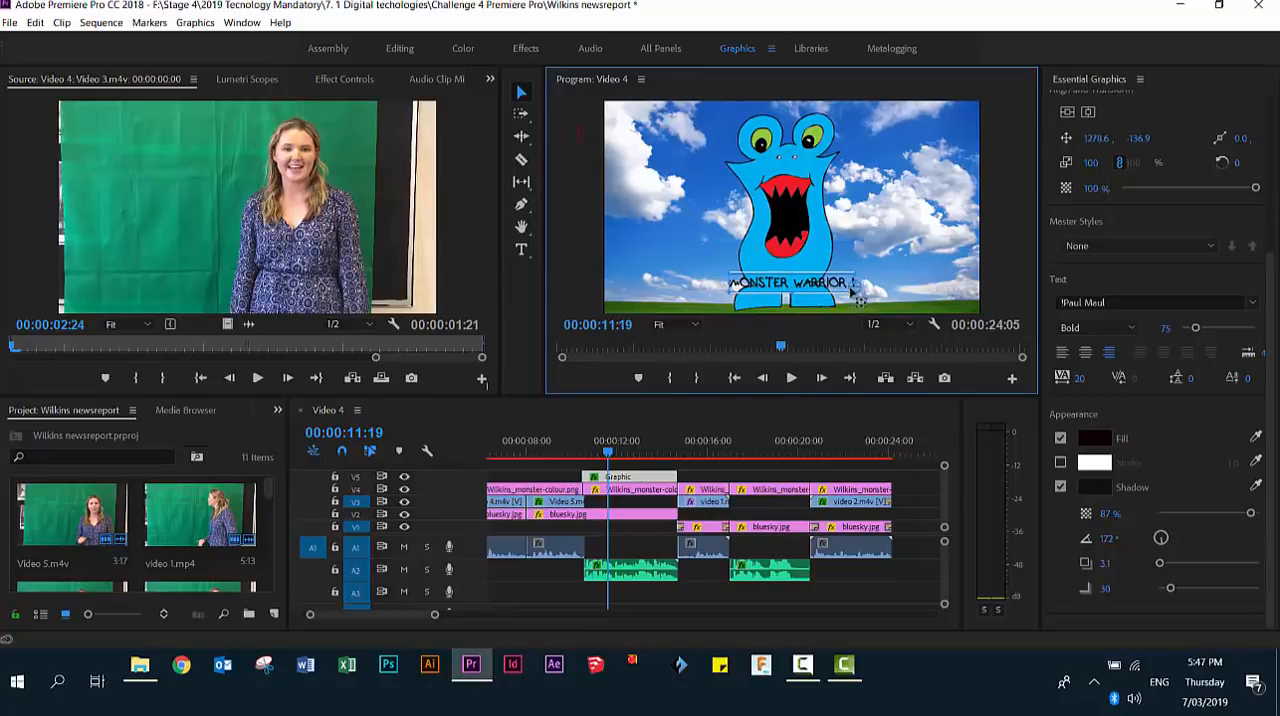
left_click_drag(858, 296, 842, 294)
- Enlarge the caption text to font size 118 and reposition it centred over the monster's feet
left_click(522, 250)
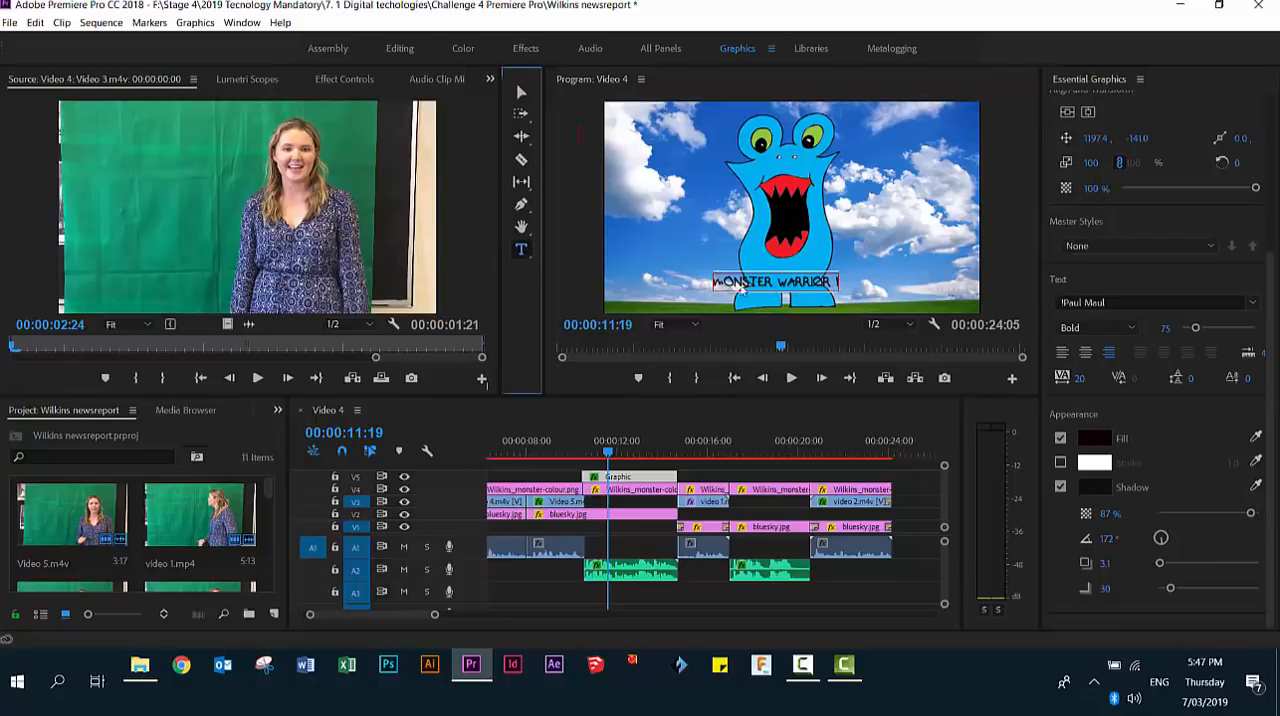
left_click_drag(716, 282, 841, 290)
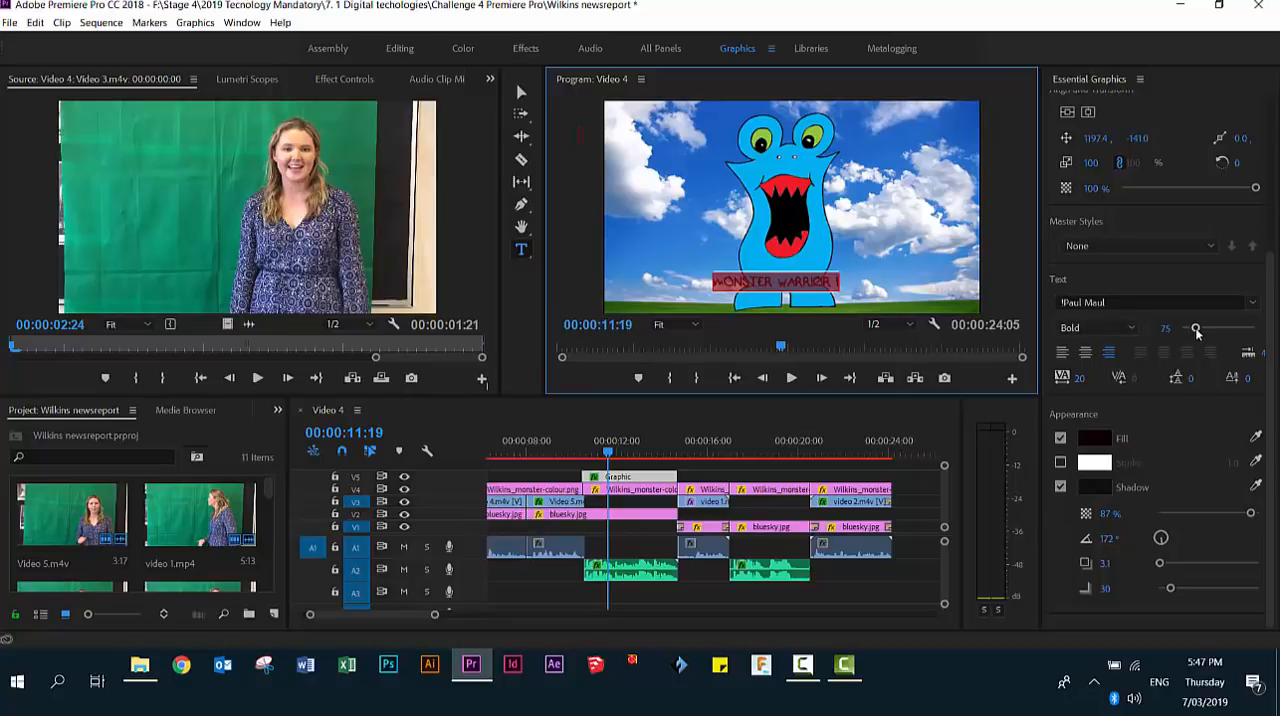
left_click_drag(1196, 332, 1203, 330)
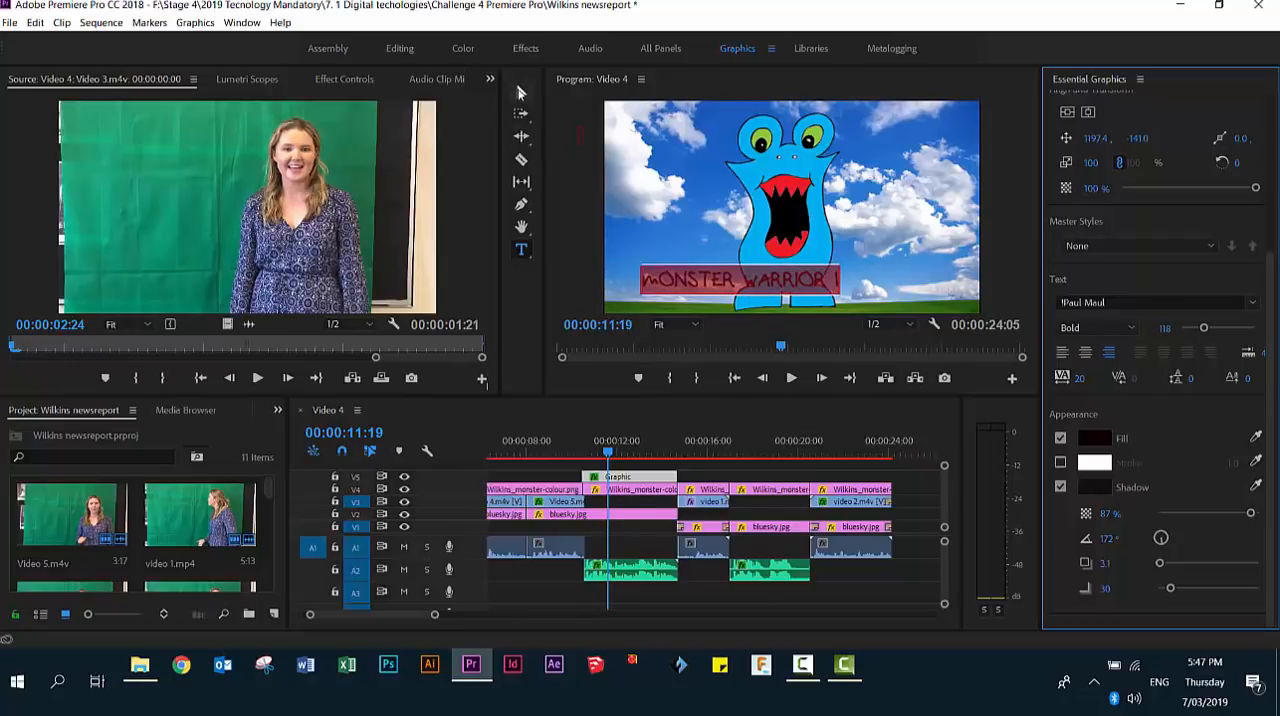
left_click(519, 91)
left_click_drag(721, 281, 774, 292)
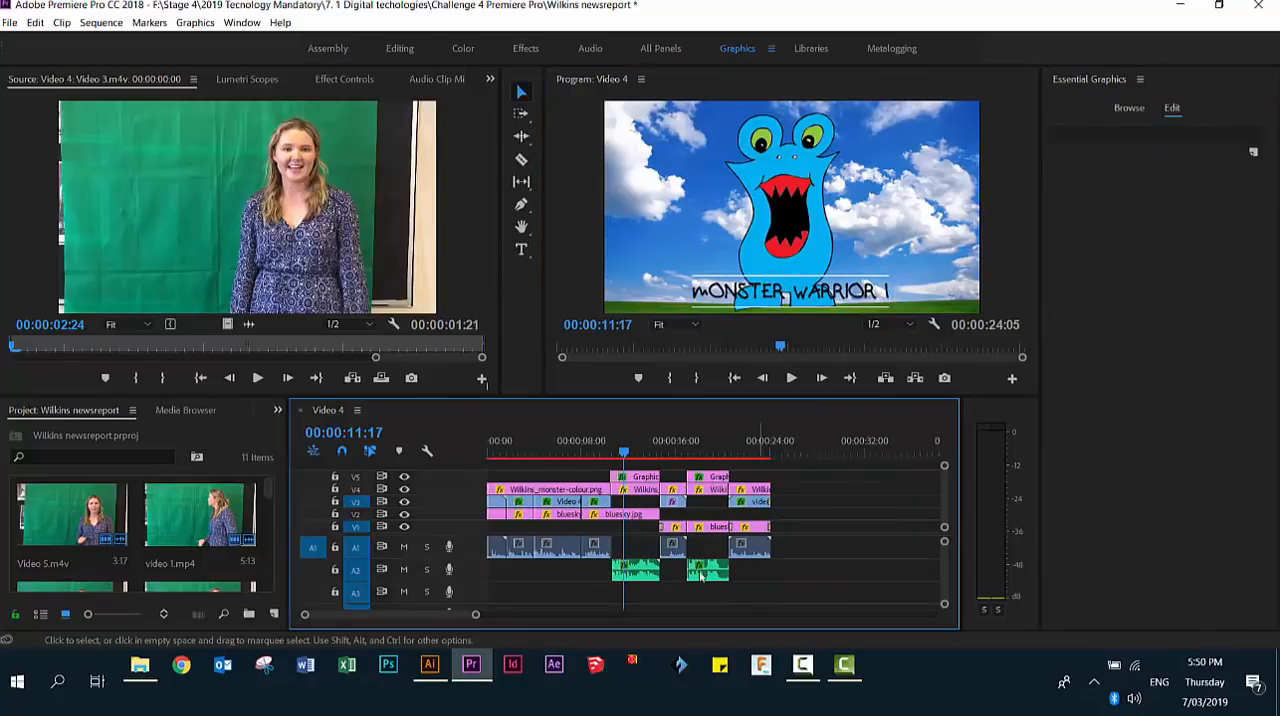
- Return the playhead to the start of the sequence and show the Dissolve video transitions in the Effects workspace
left_click_drag(624, 453, 488, 453)
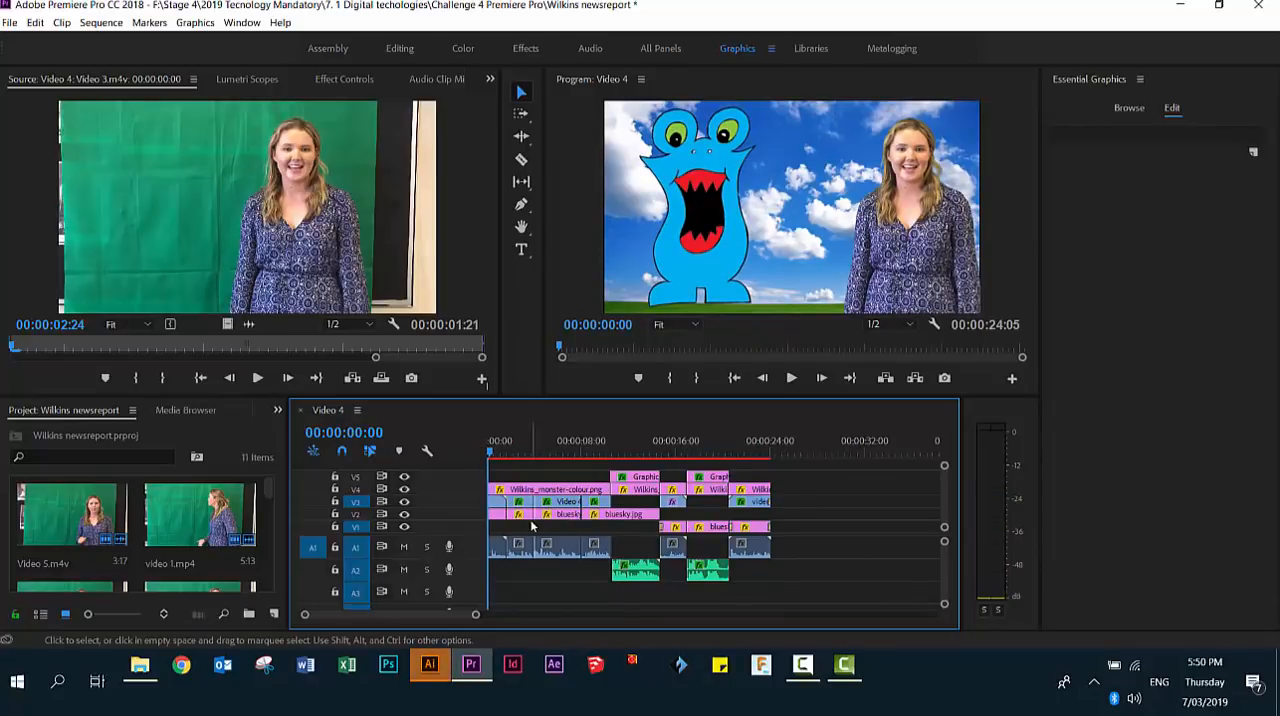
left_click(513, 48)
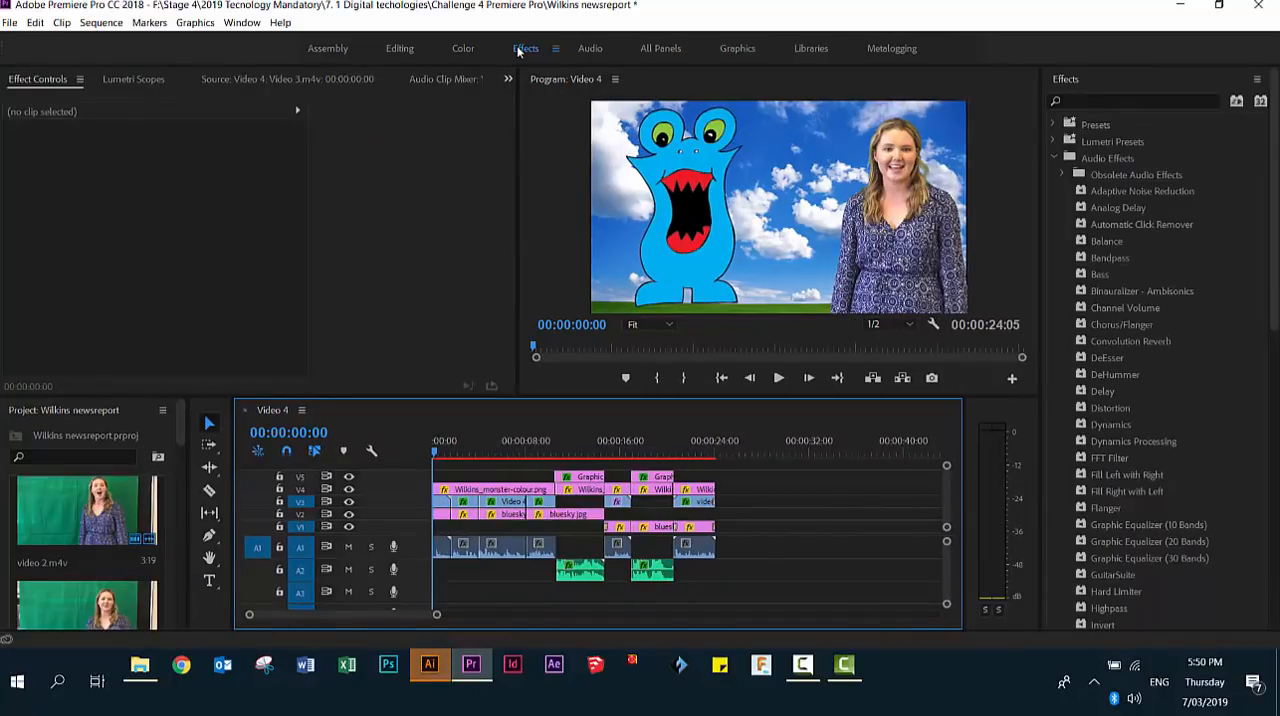
left_click(1054, 156)
left_click(1053, 208)
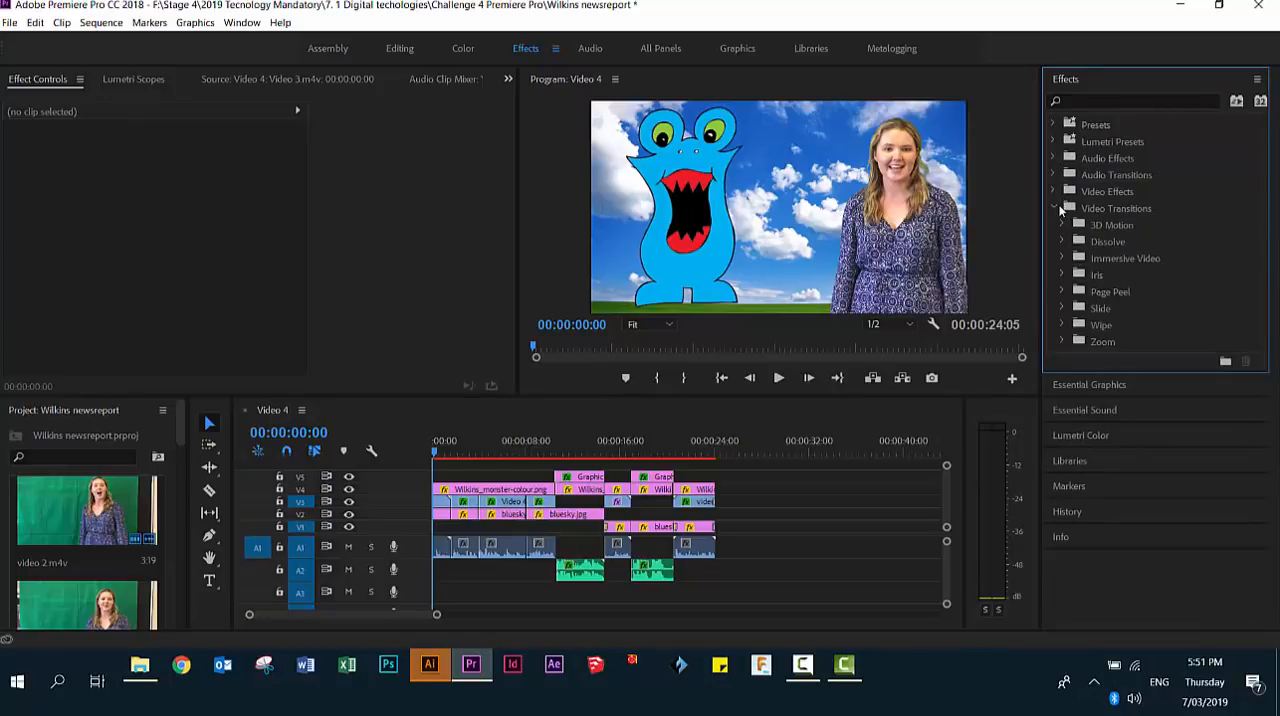
left_click(1061, 240)
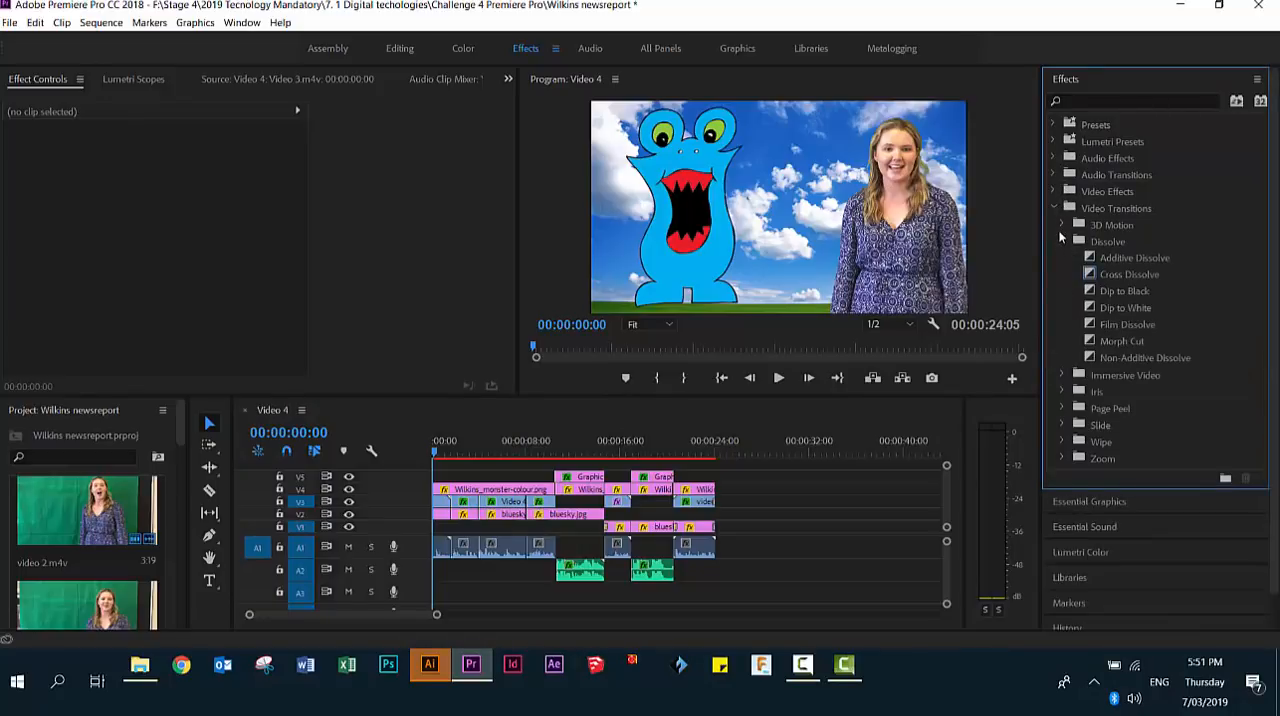
- Apply the Dip to Black transition to the layered clips at the end and at the start of the sequence
left_click(1099, 291)
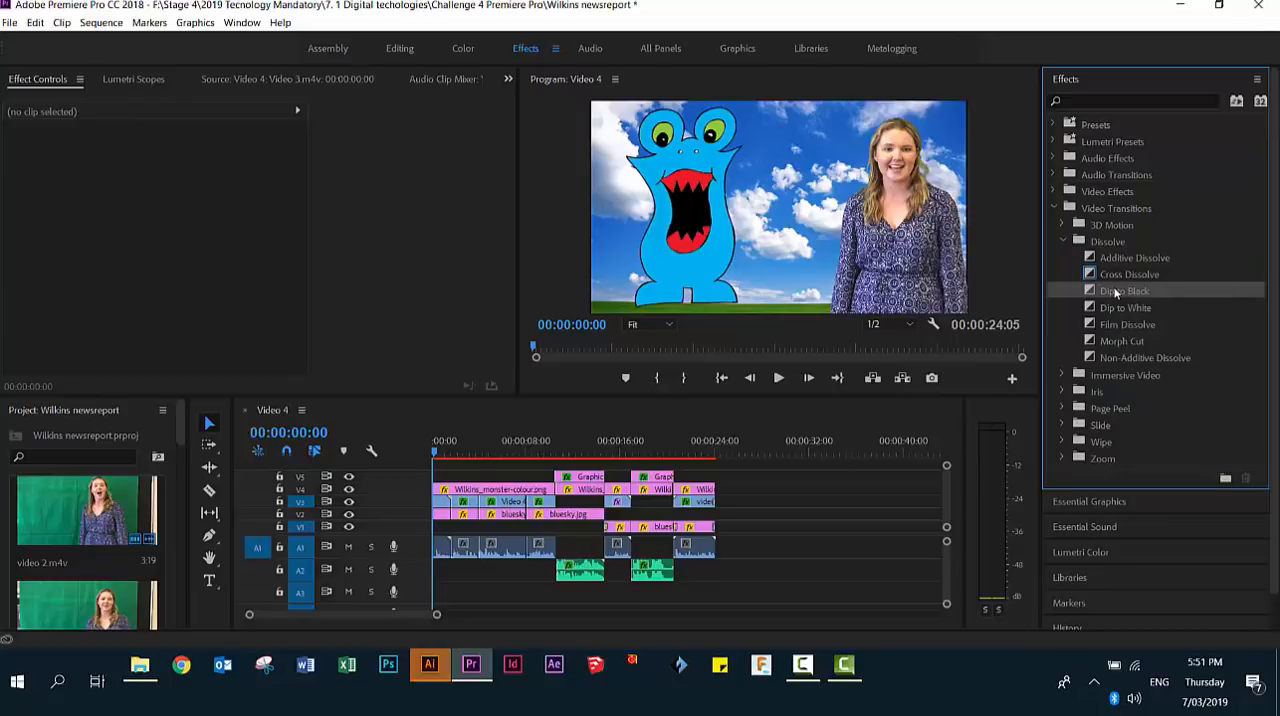
left_click_drag(1097, 291, 712, 489)
left_click_drag(1112, 294, 440, 489)
- Fit the whole sequence in the timeline and play it through to check the captions and transitions
left_click(415, 465)
key("backslash")
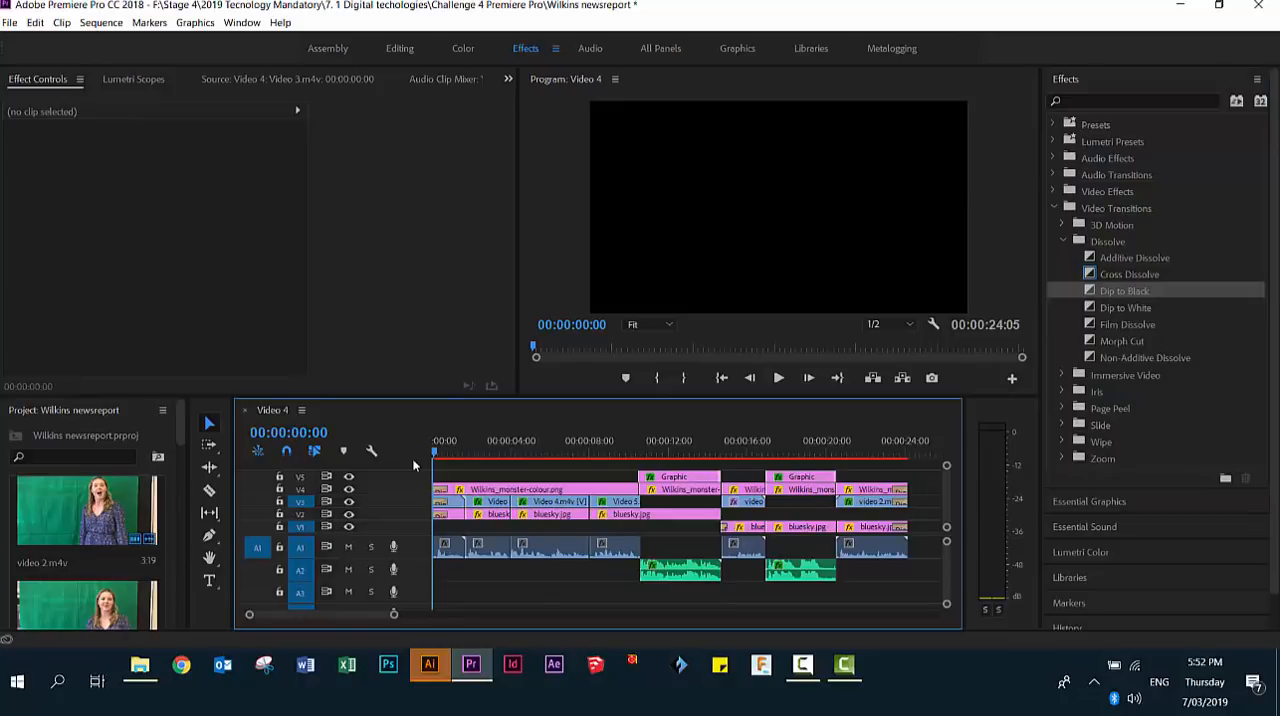
key("space")
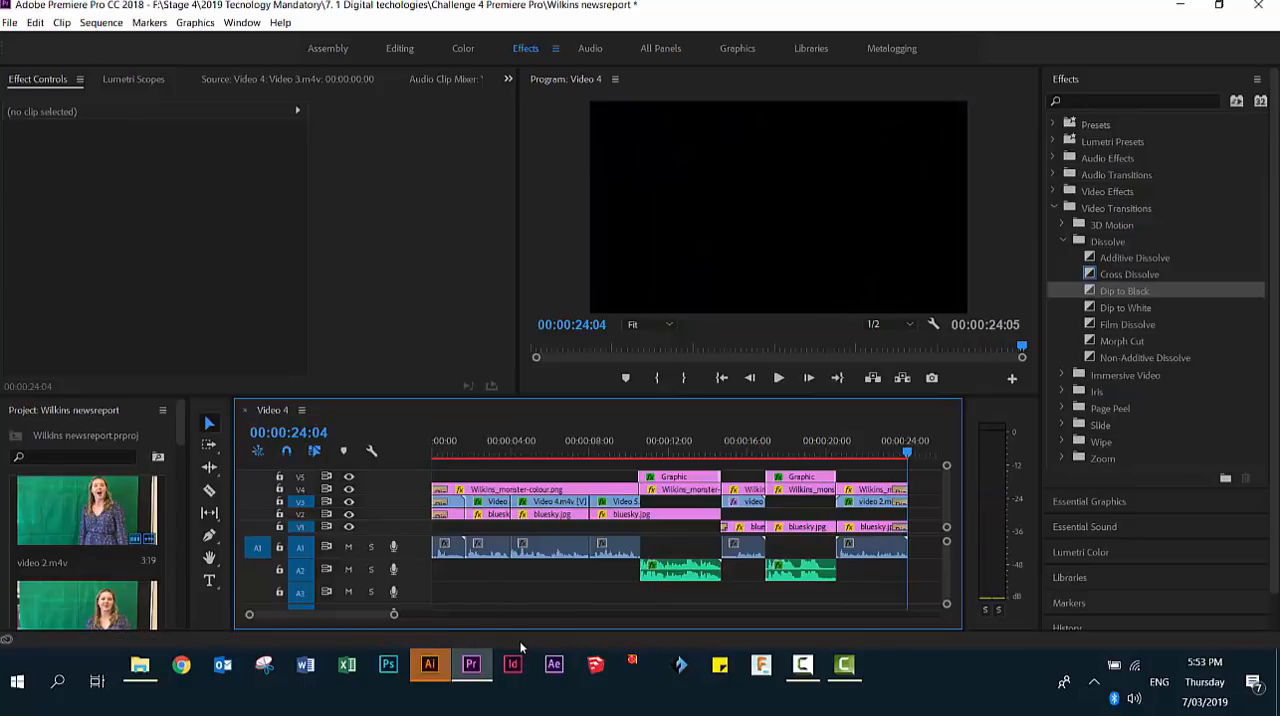
left_click(802, 664)
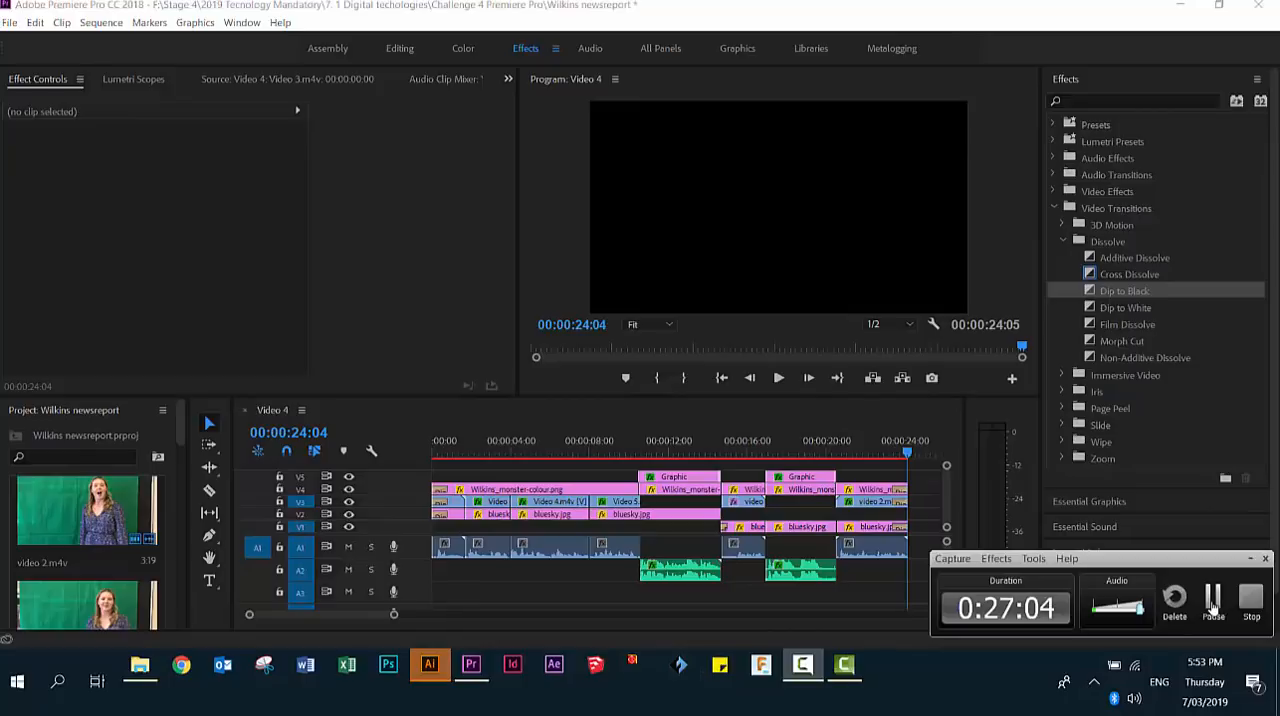
left_click(1212, 598)
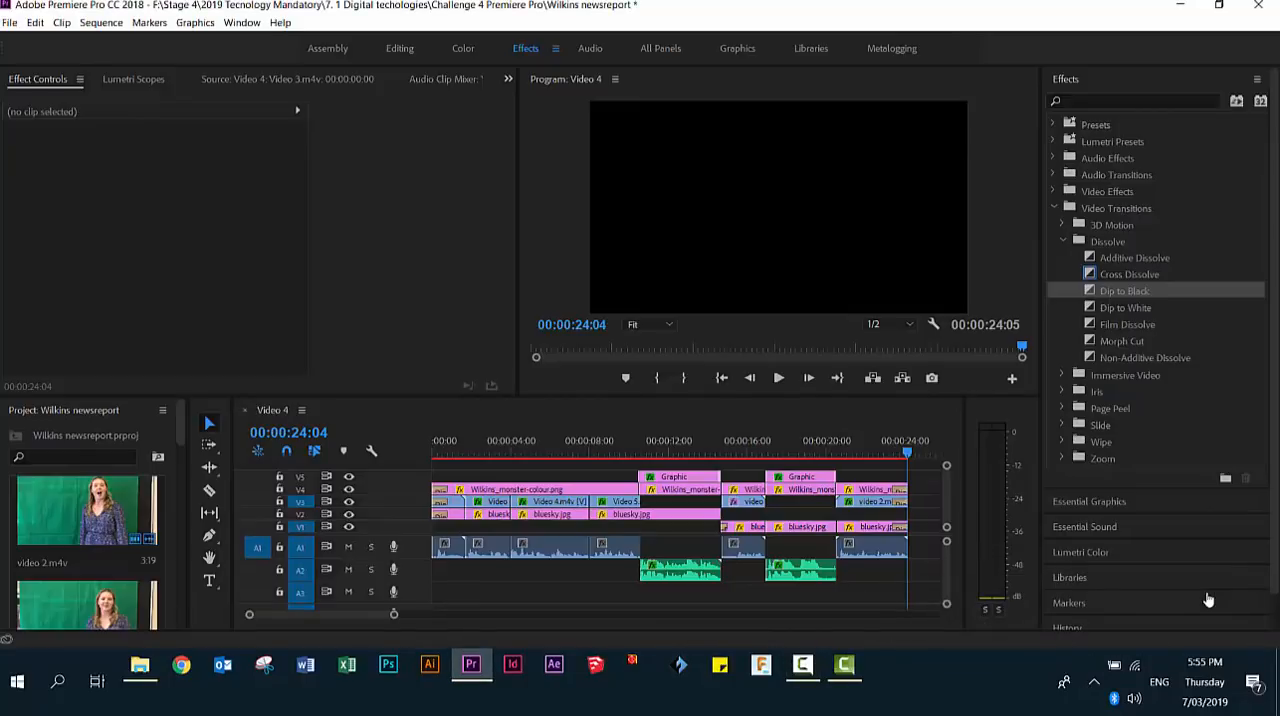
- Export the sequence as media into the Challenge 4 Premiere Pro folder, naming the file with the project name's surname followed by "Monster news"
left_click(10, 23)
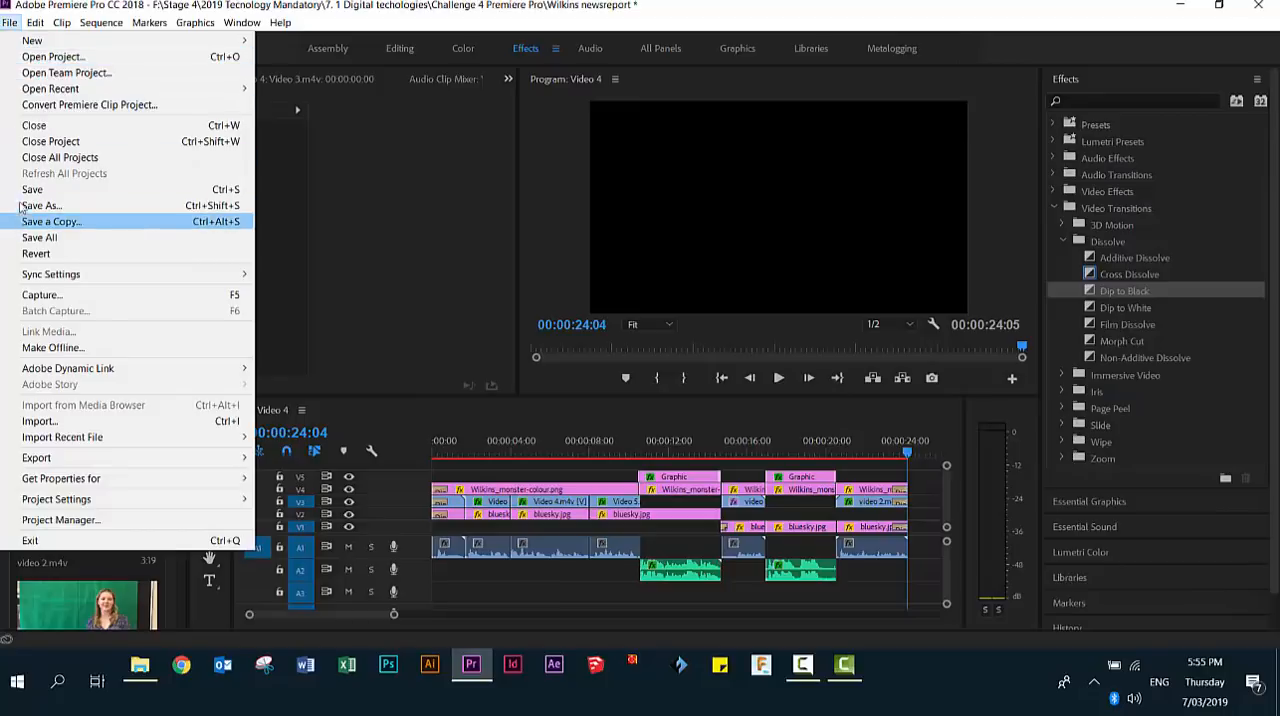
mouse_move(40, 457)
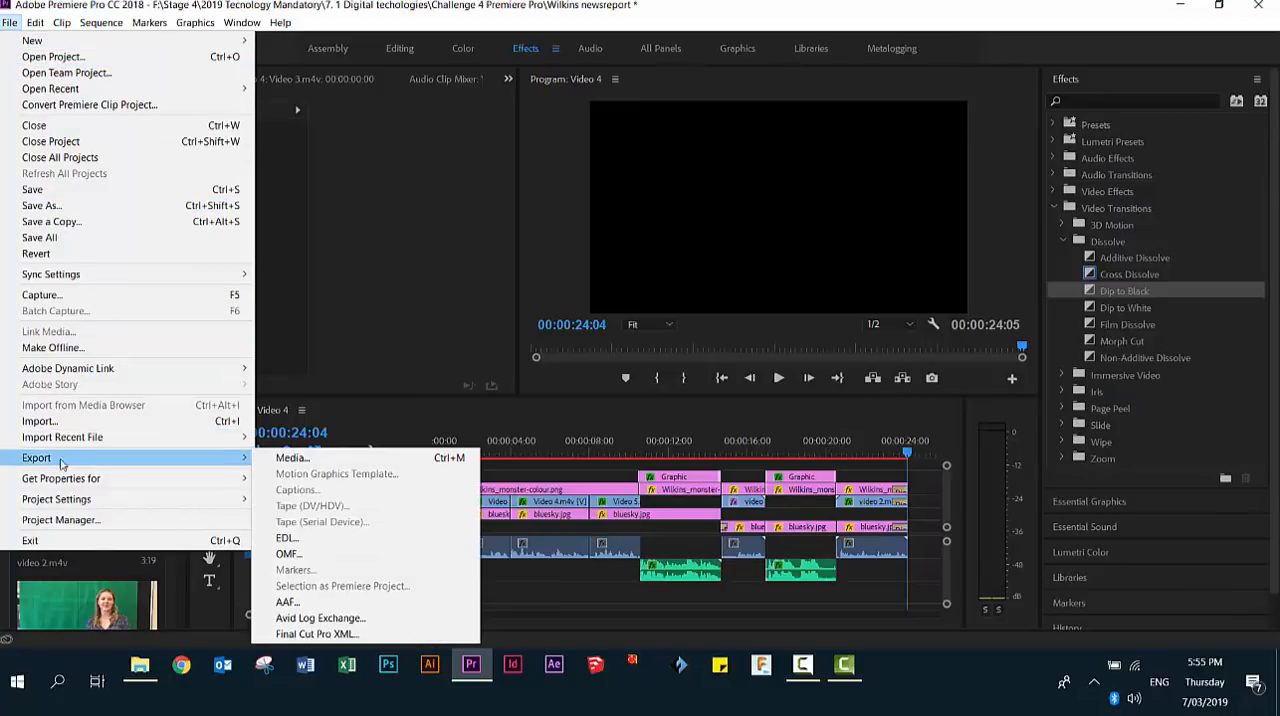
left_click(284, 460)
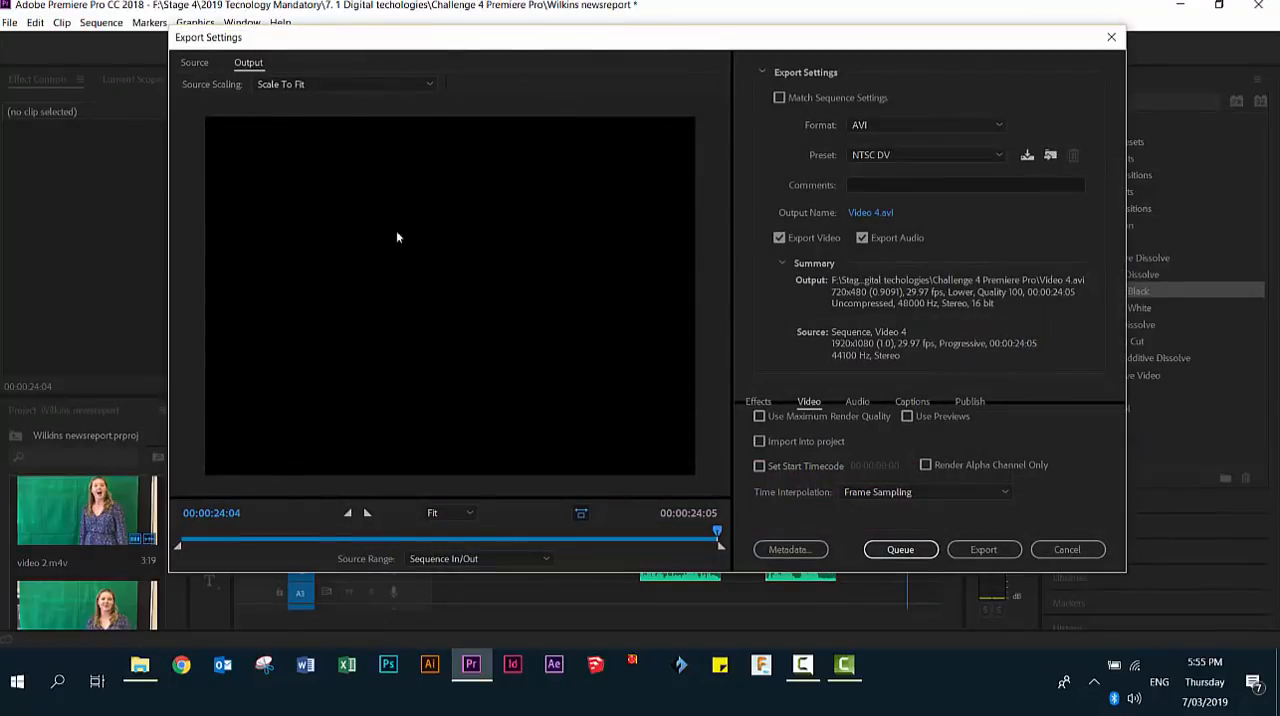
left_click(868, 216)
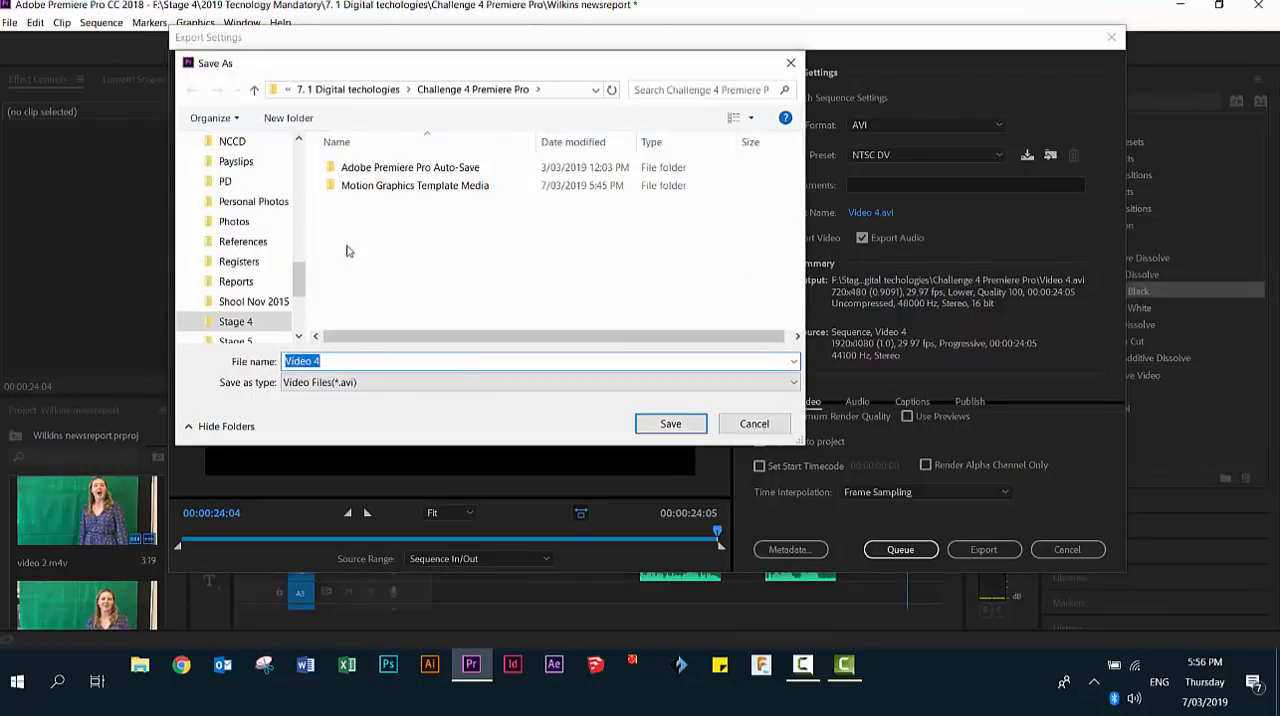
left_click(355, 90)
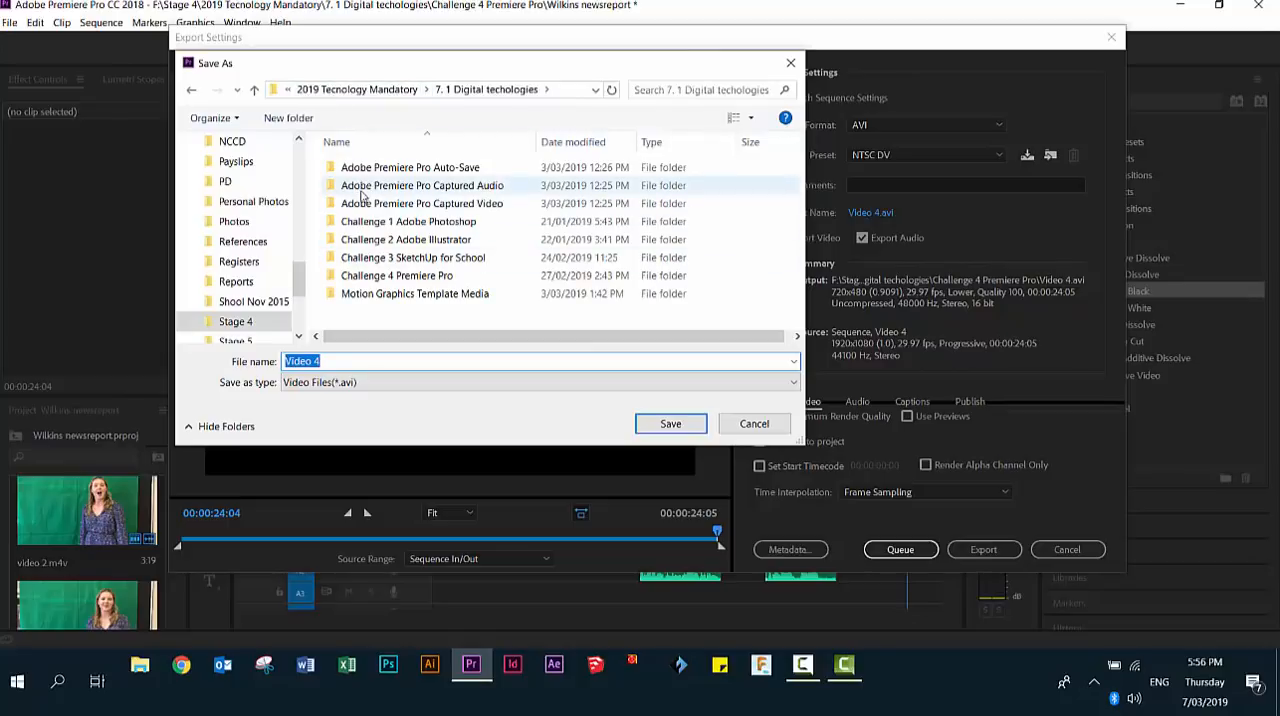
double_click(355, 278)
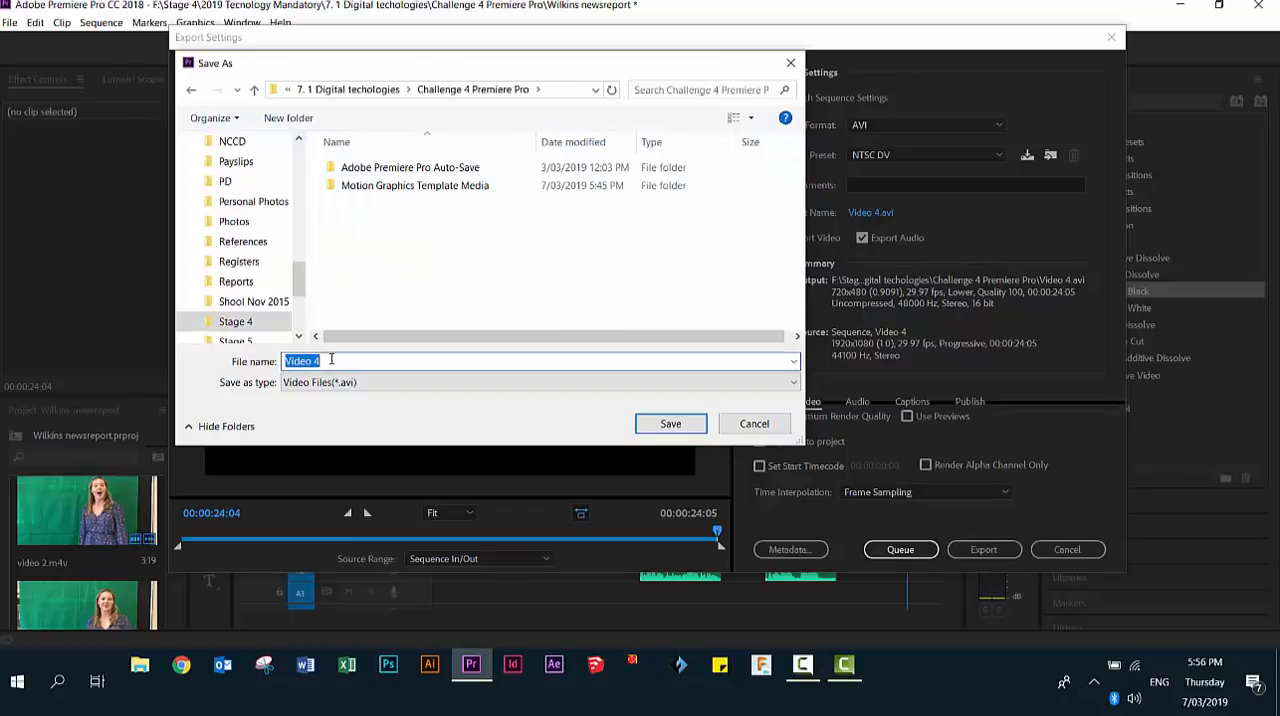
key("BackSpace")
type("W")
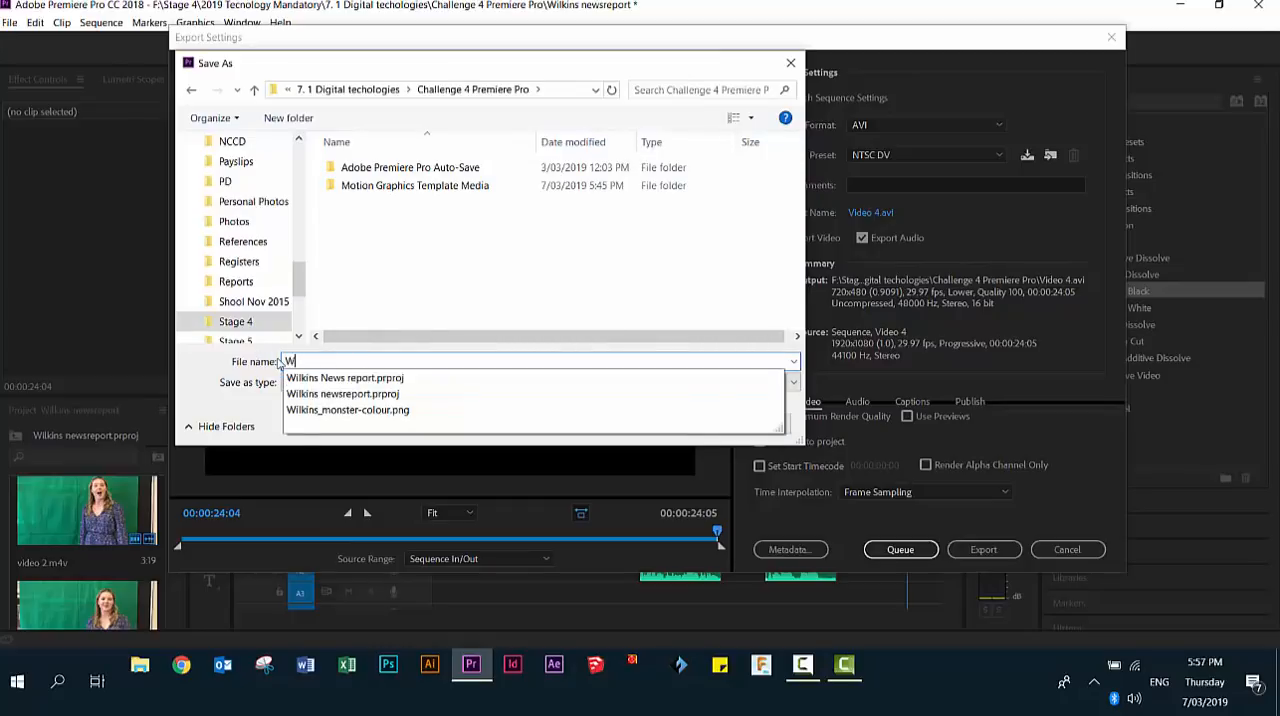
type("ilkins Monster news")
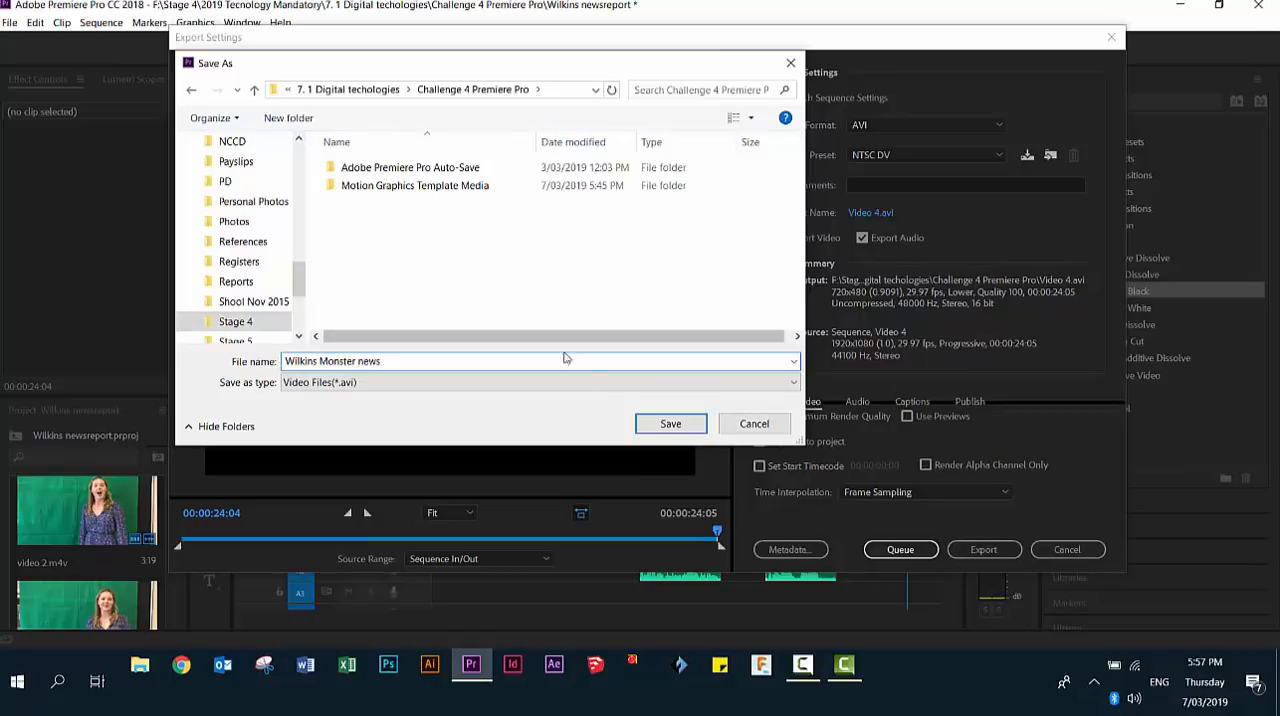
left_click(668, 423)
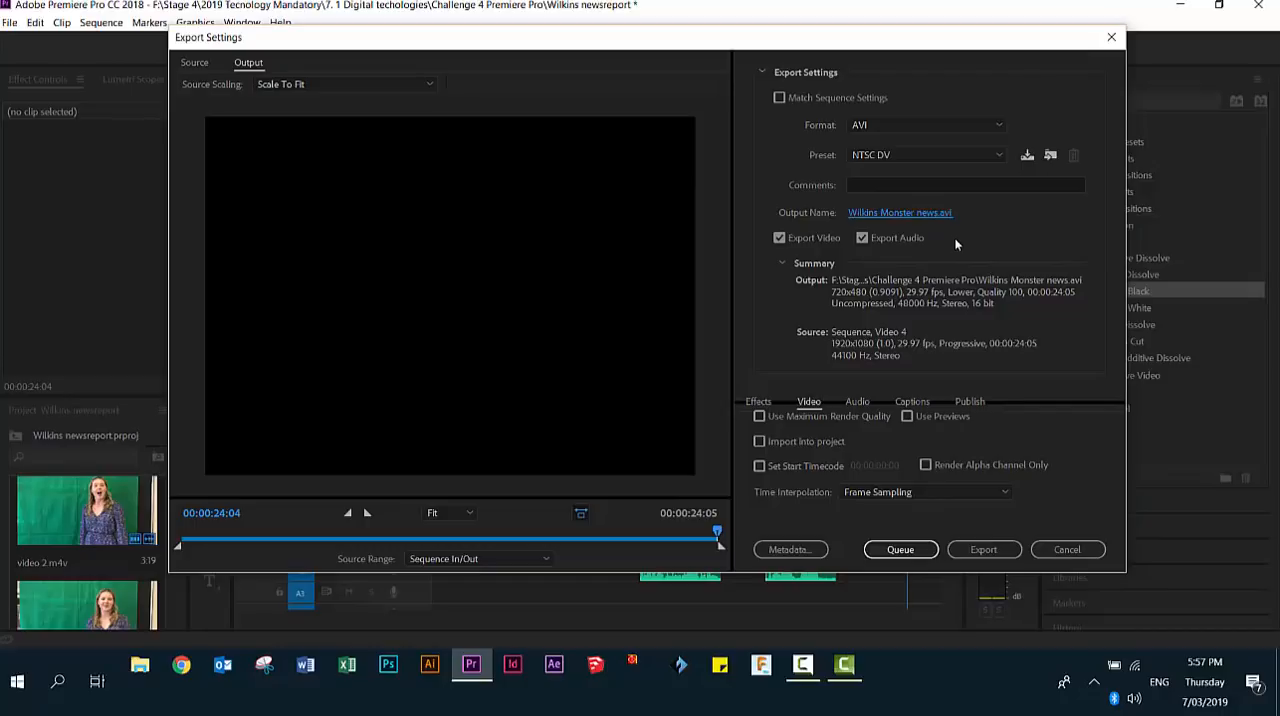
left_click(981, 553)
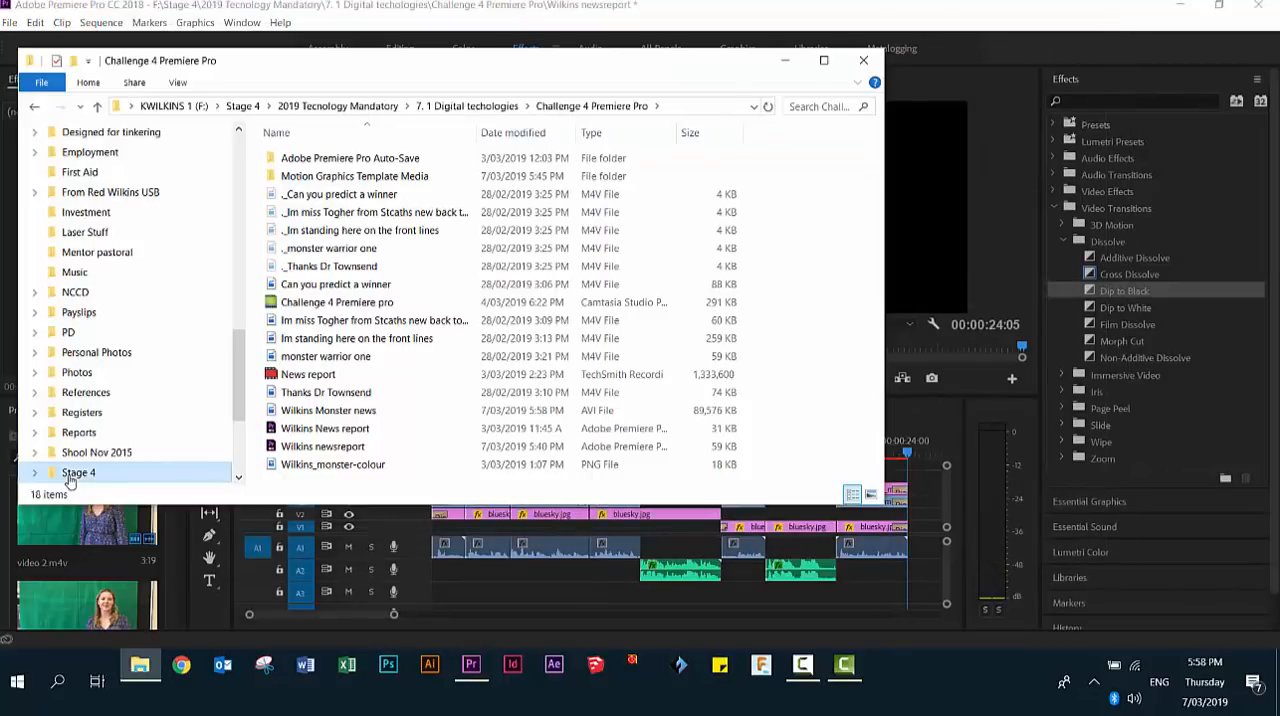
- Find the exported AVI video in the Challenge 4 Premiere Pro folder, then close the folder window
left_click(292, 416)
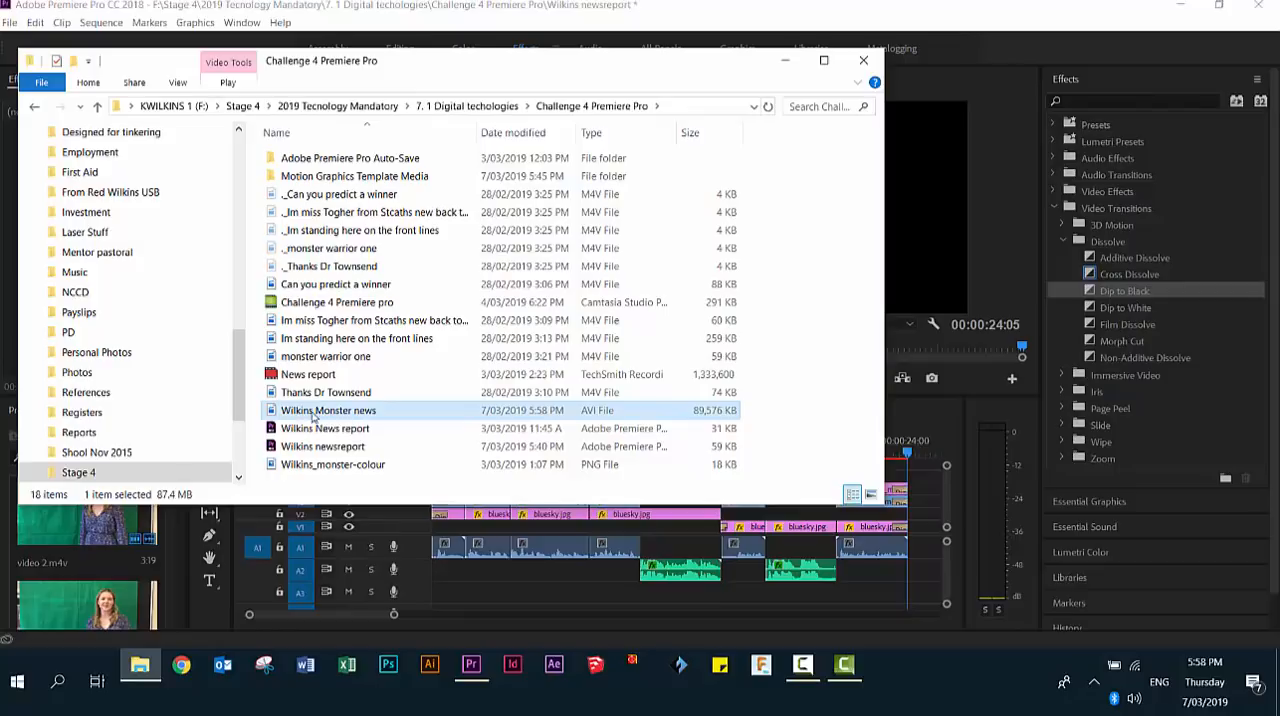
left_click(863, 61)
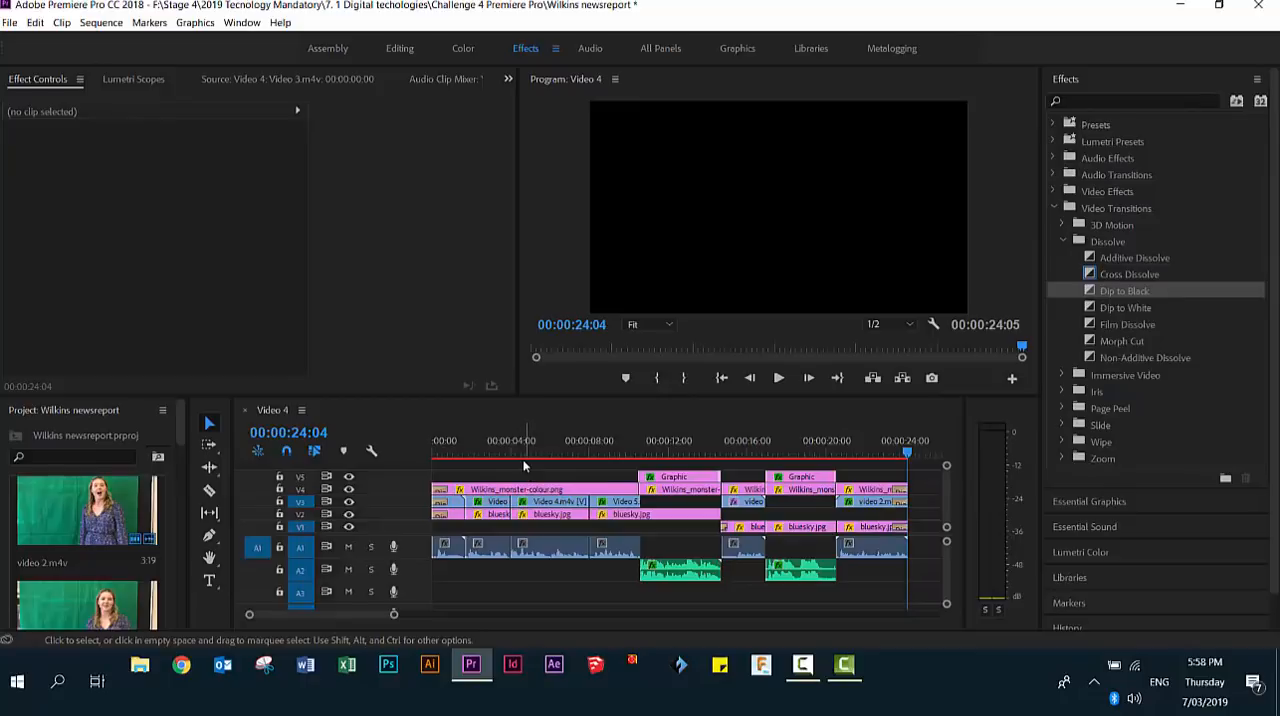
- Save the news report project and close Premiere Pro
left_click(10, 22)
left_click(35, 174)
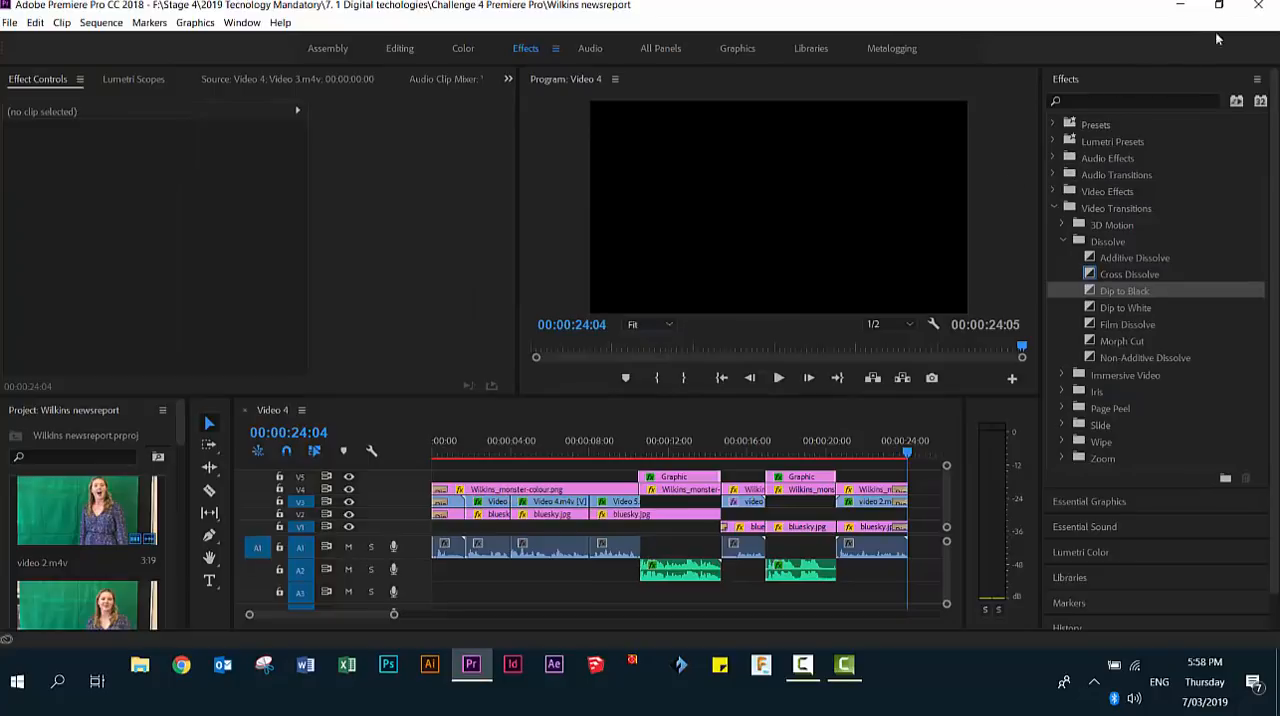
left_click(1258, 10)
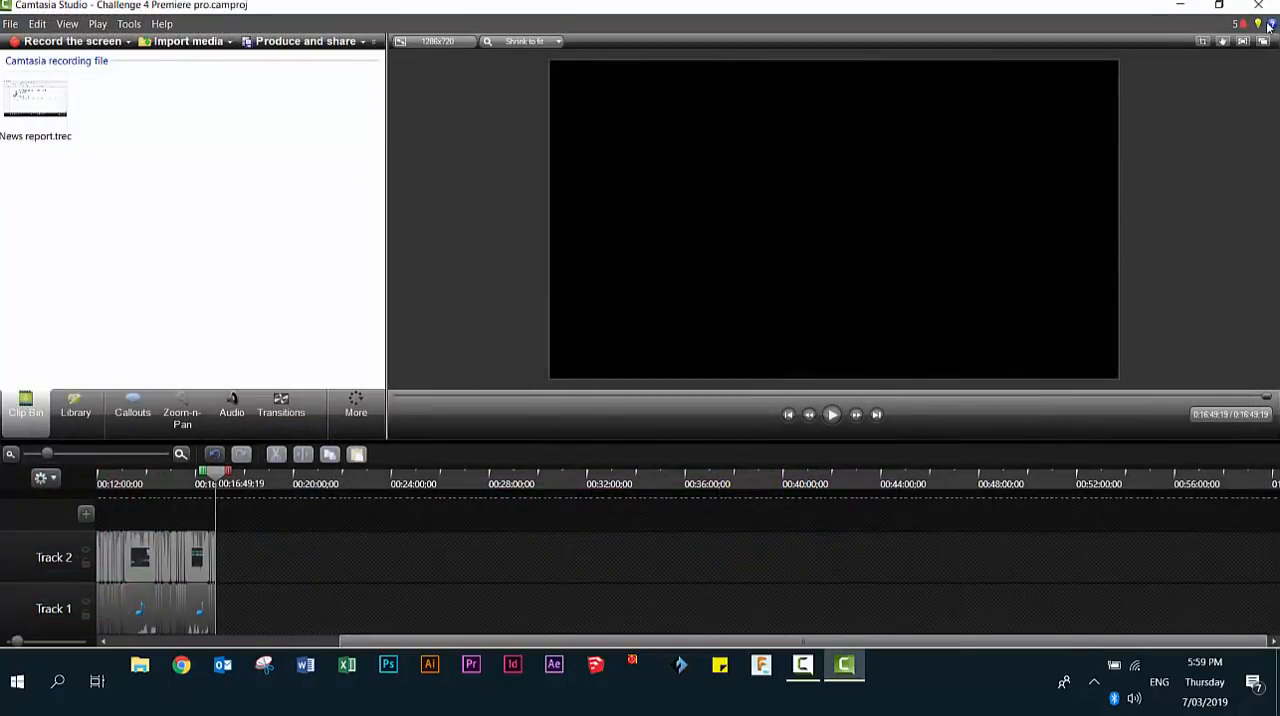